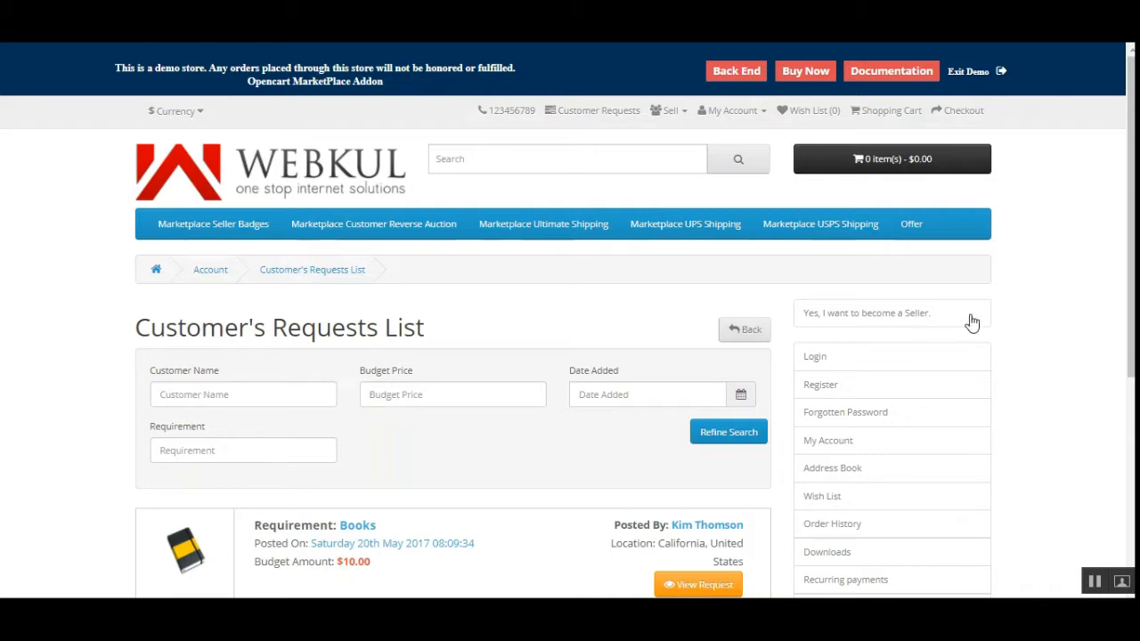
mouse_move(1129, 272)
mouse_down()
mouse_move(1127, 494)
mouse_move(1127, 269)
mouse_up()
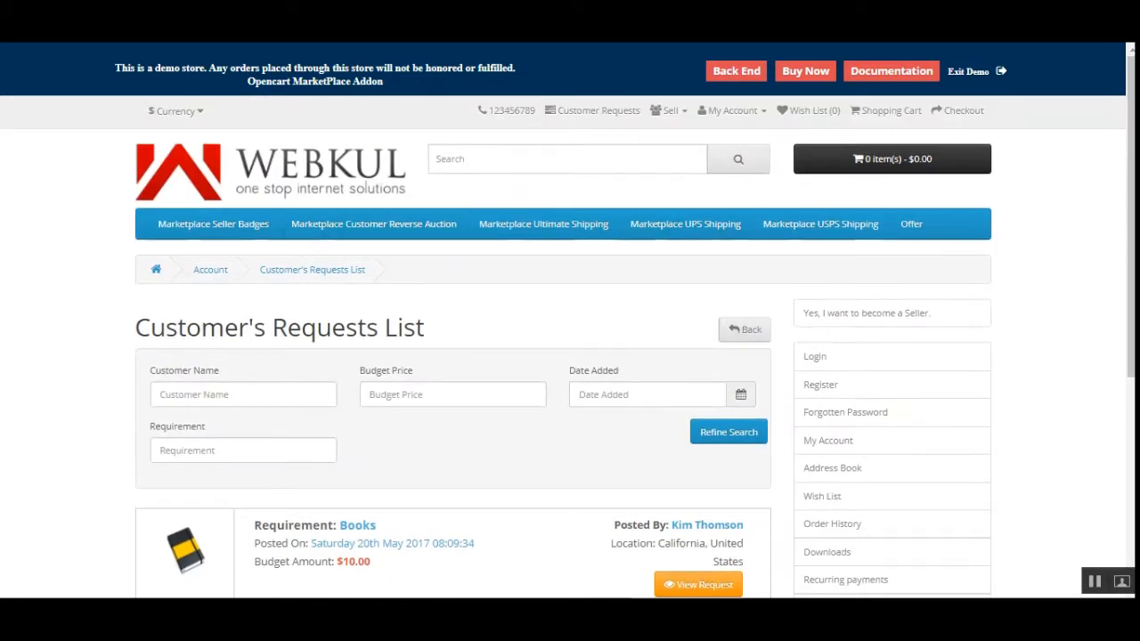
click(738, 112)
click(986, 179)
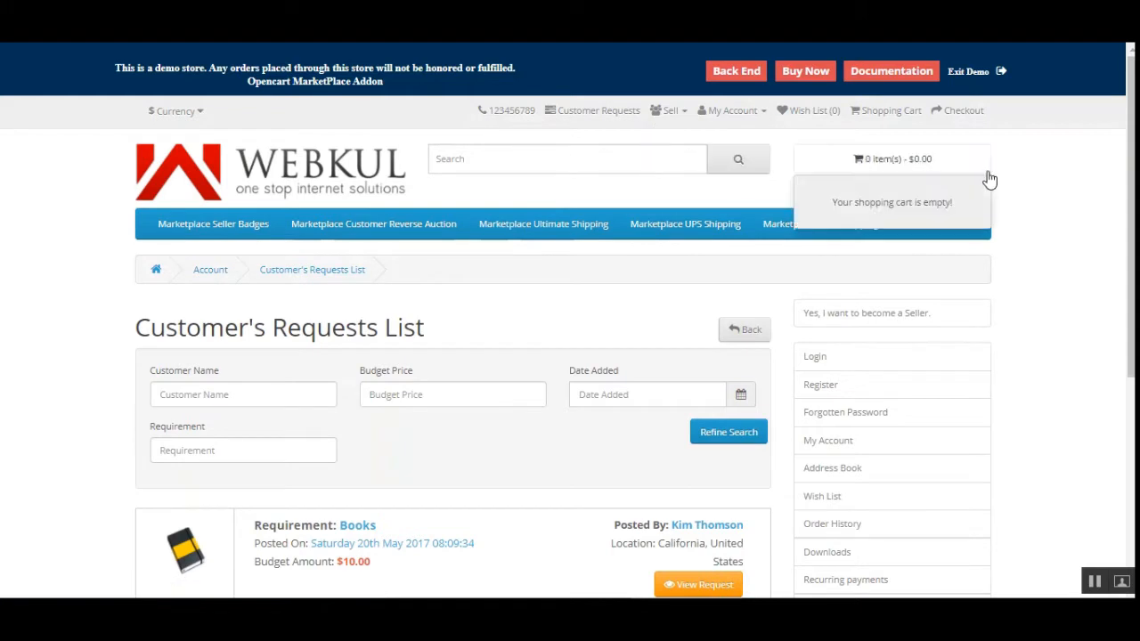
click(997, 171)
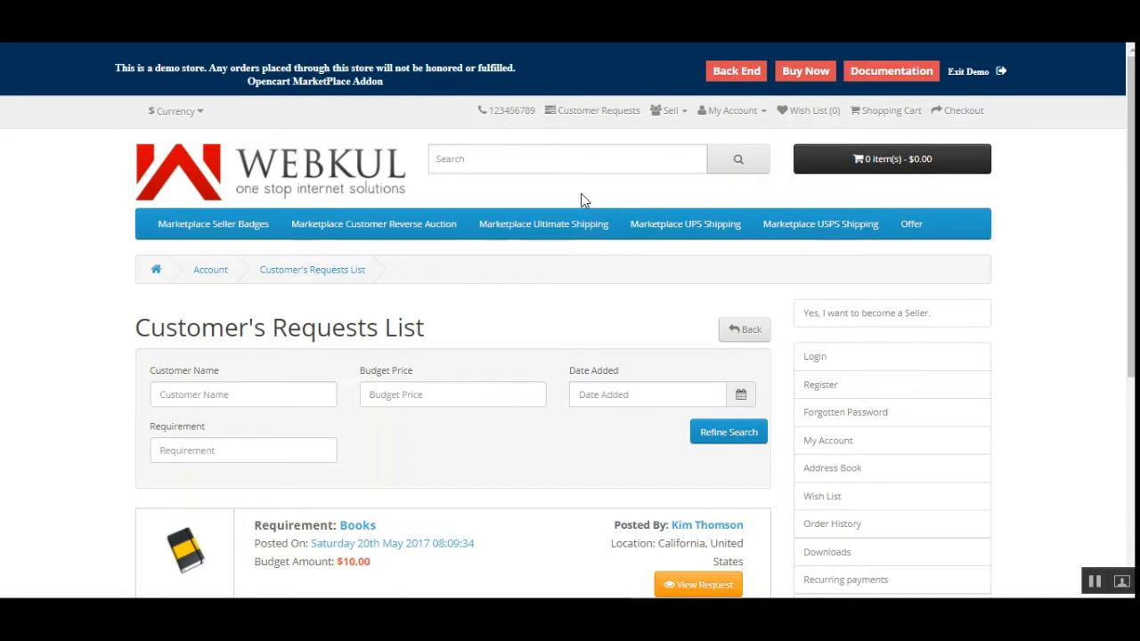
Open the Customer Requests list and review the Books entry's requirement, location, budget amount and posting date.
click(597, 119)
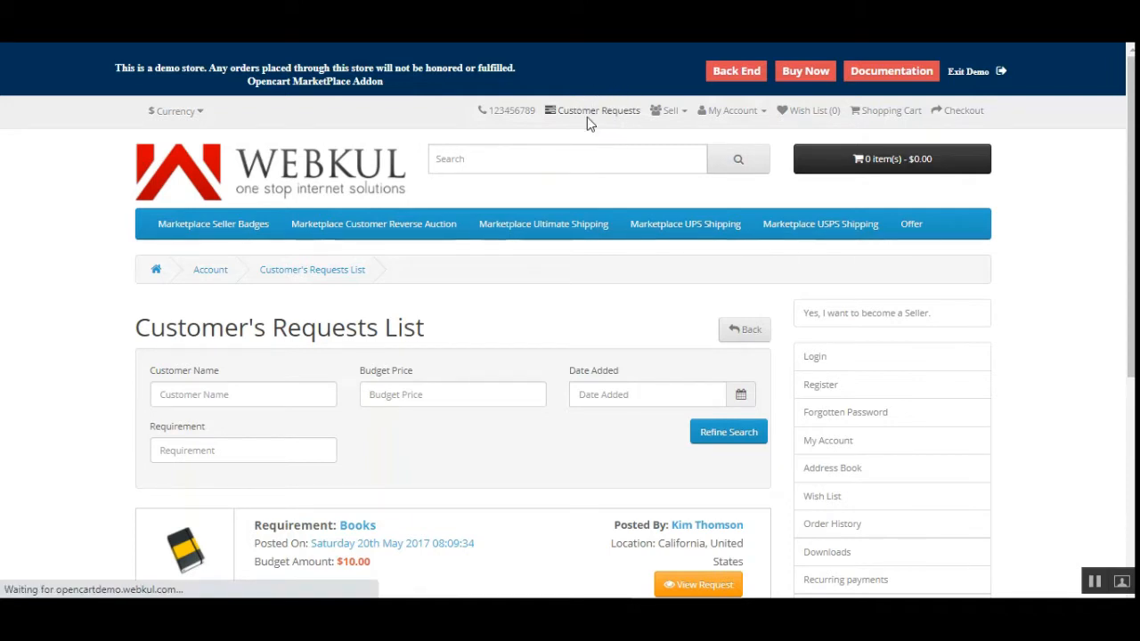
scroll(1010, 235, down, 2)
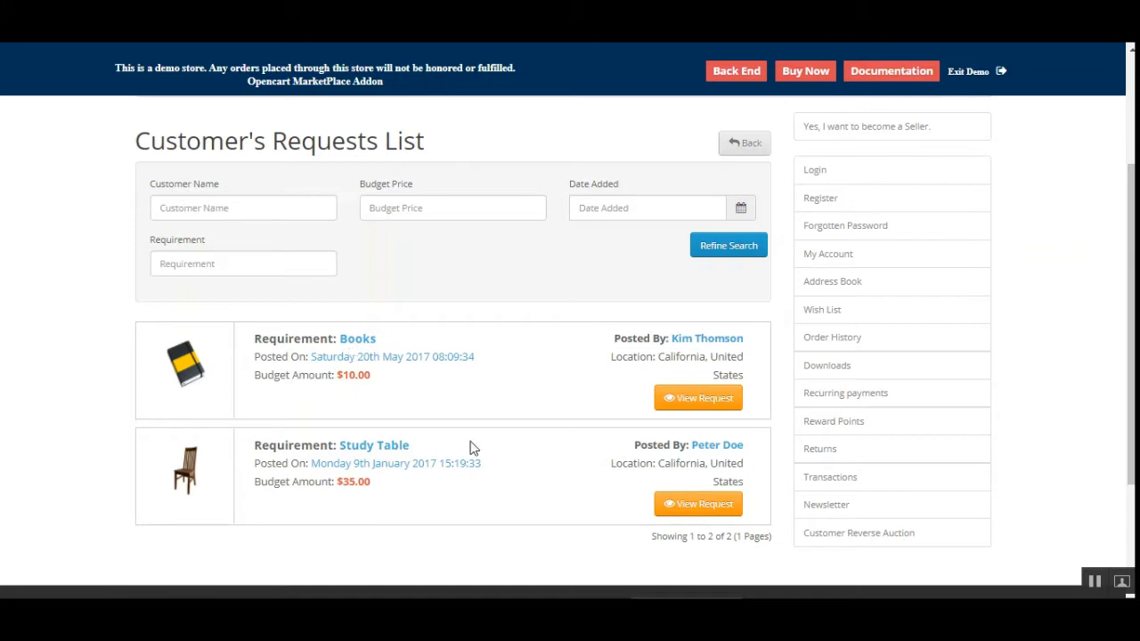
drag(271, 338, 318, 340)
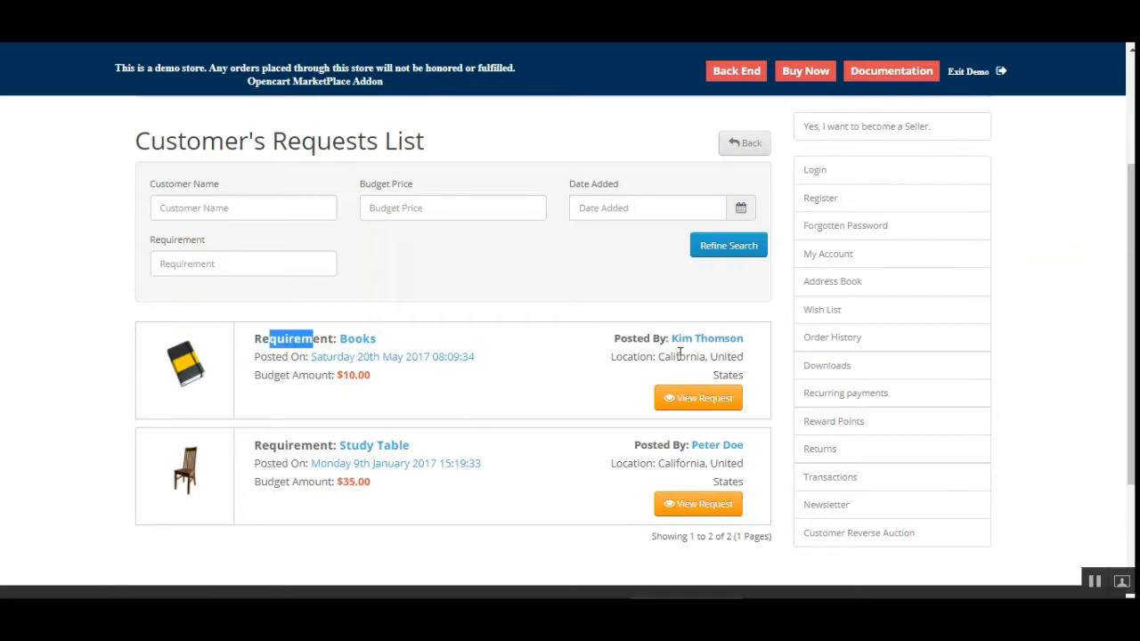
drag(623, 357, 659, 358)
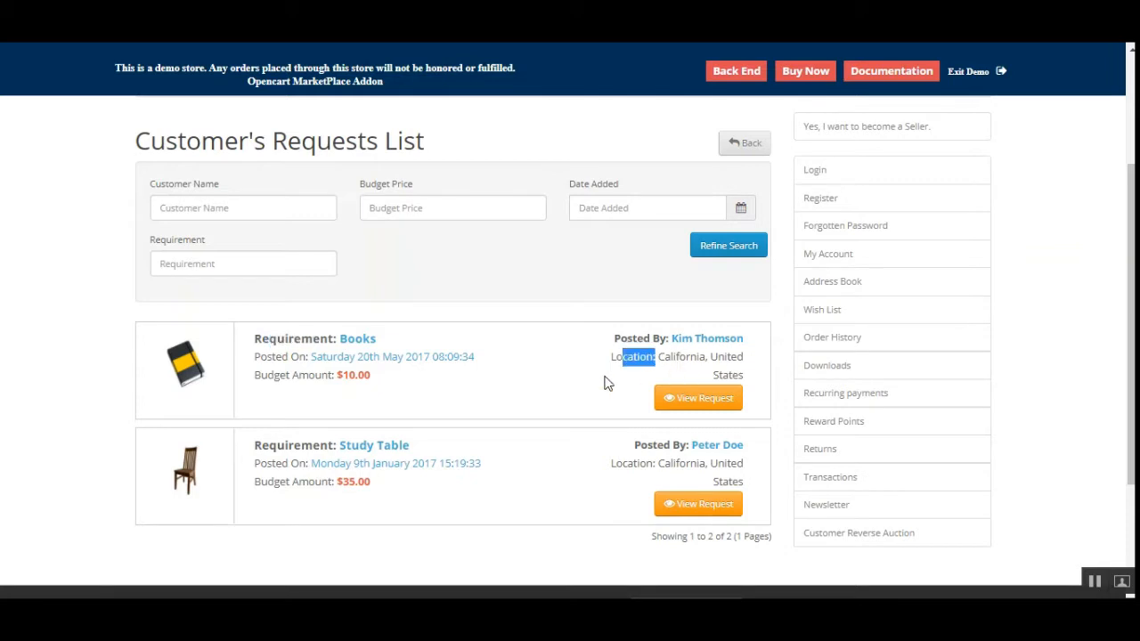
drag(269, 376, 329, 379)
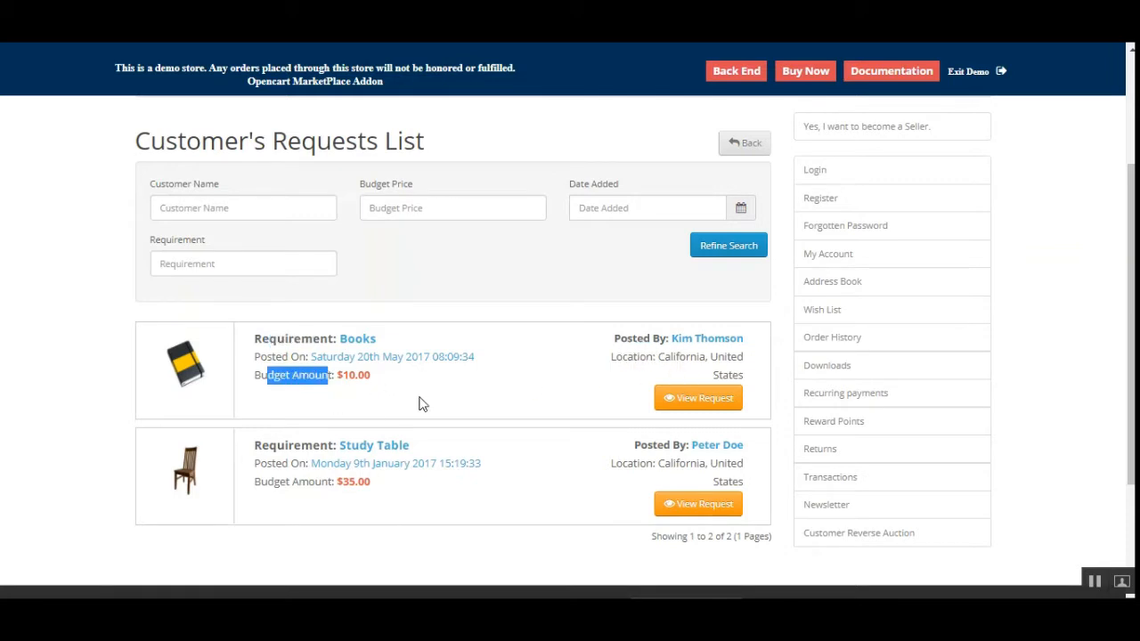
drag(267, 356, 298, 356)
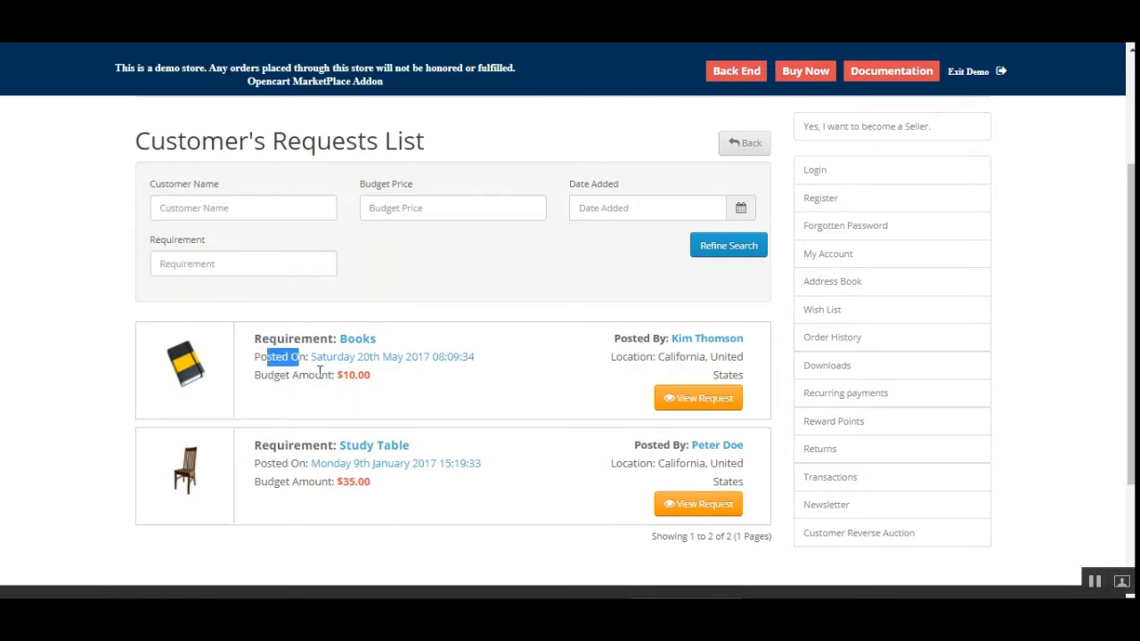
click(494, 411)
Open the Books request's detail view and look over its location map and requested item.
click(699, 399)
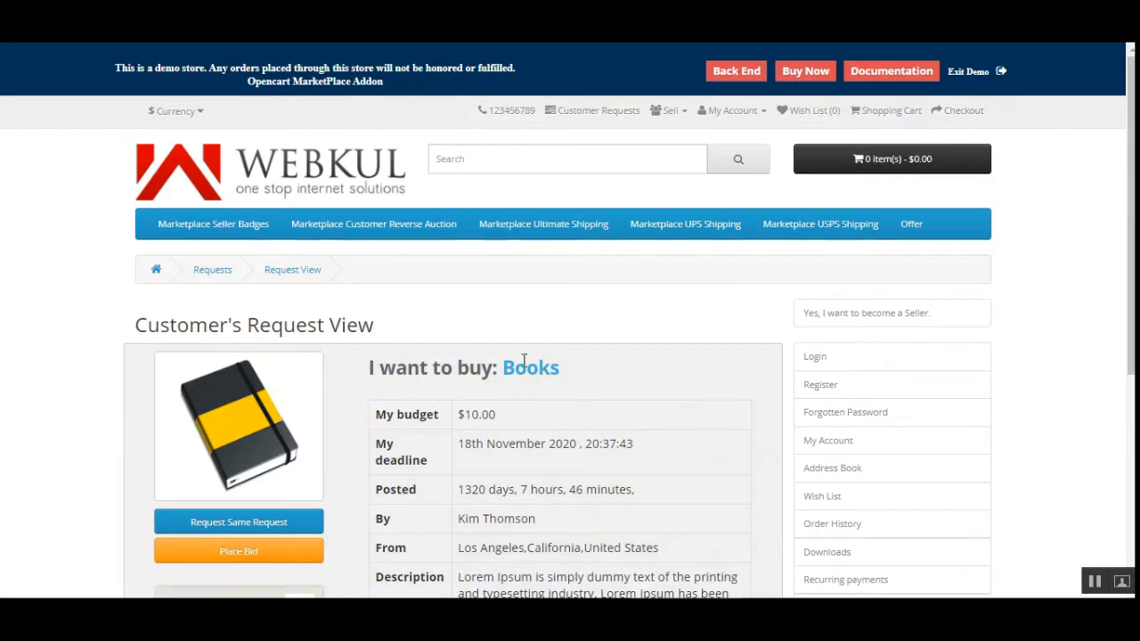
scroll(524, 405, down, 3)
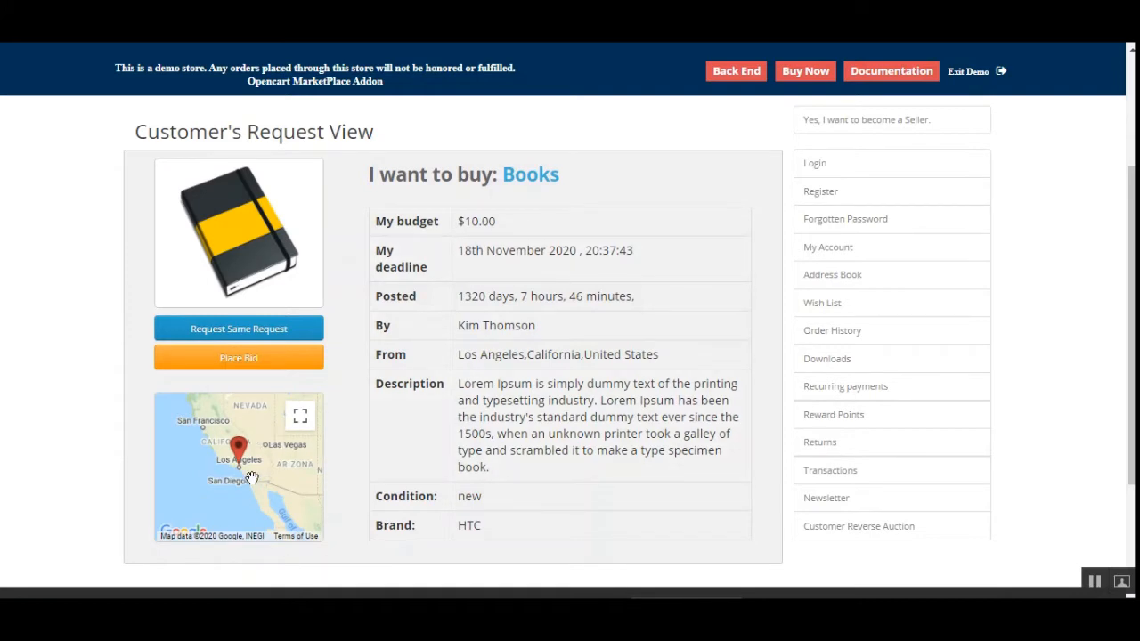
mouse_move(234, 464)
drag(383, 175, 481, 175)
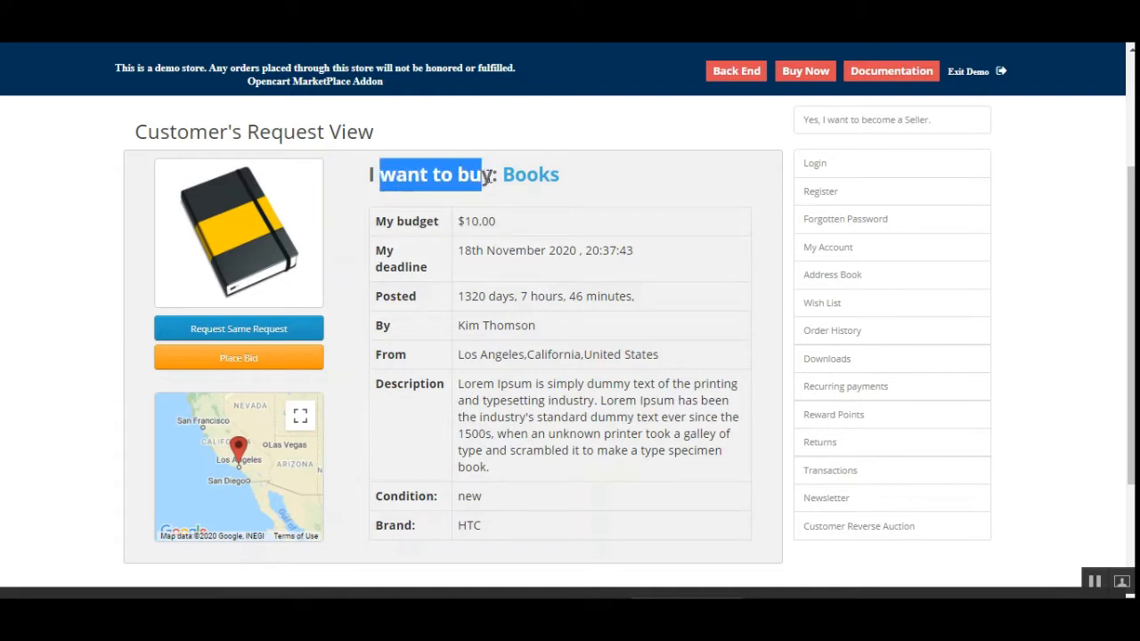
click(609, 190)
drag(504, 176, 548, 176)
click(584, 169)
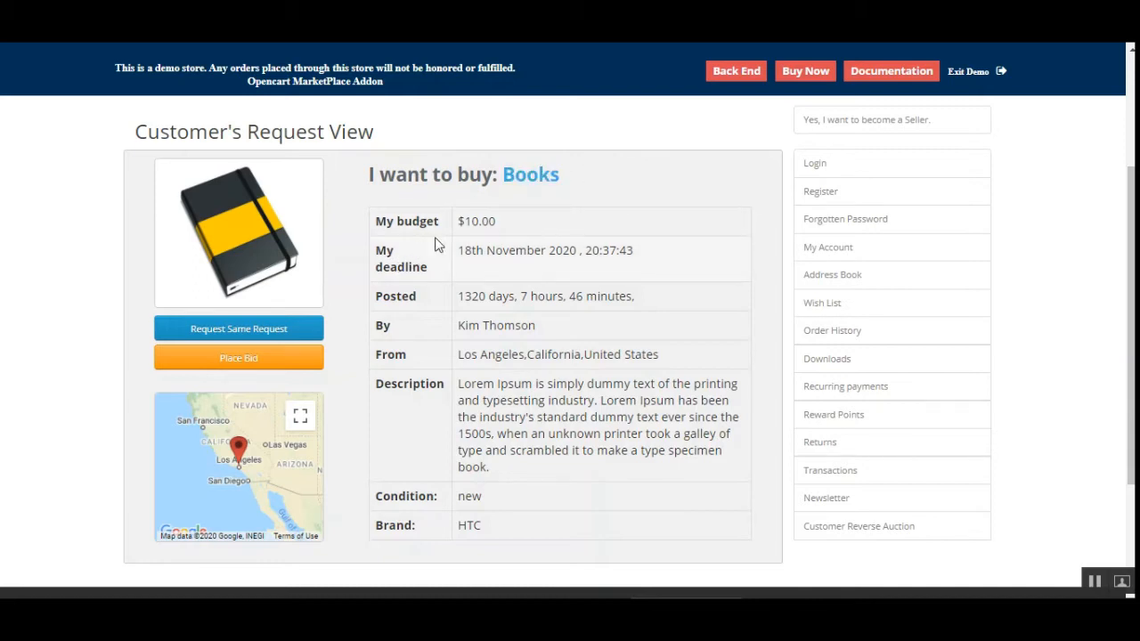
Review the Books request's budget, deadline, posting time, requester, location, description and condition.
drag(471, 221, 619, 252)
drag(464, 297, 575, 301)
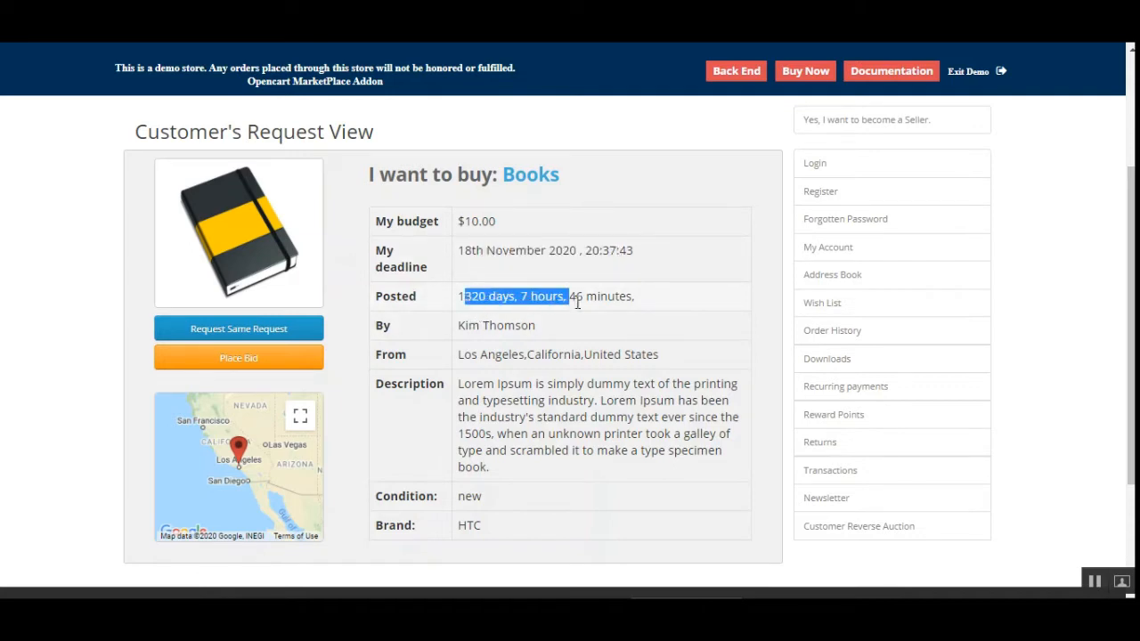
drag(457, 326, 543, 334)
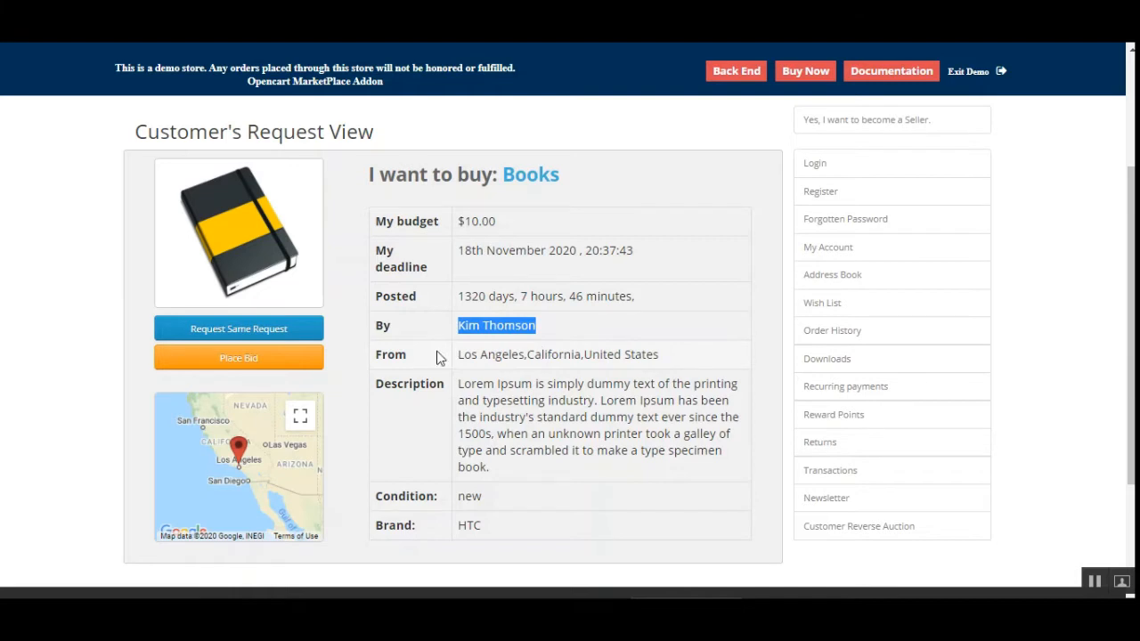
drag(484, 356, 655, 356)
drag(458, 384, 504, 475)
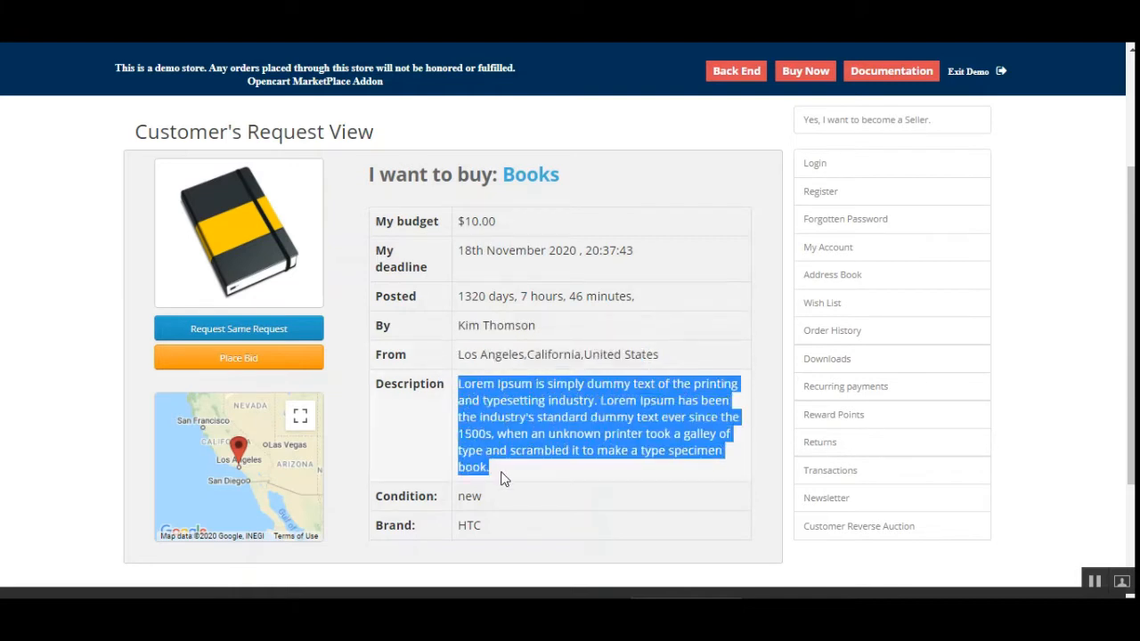
click(517, 472)
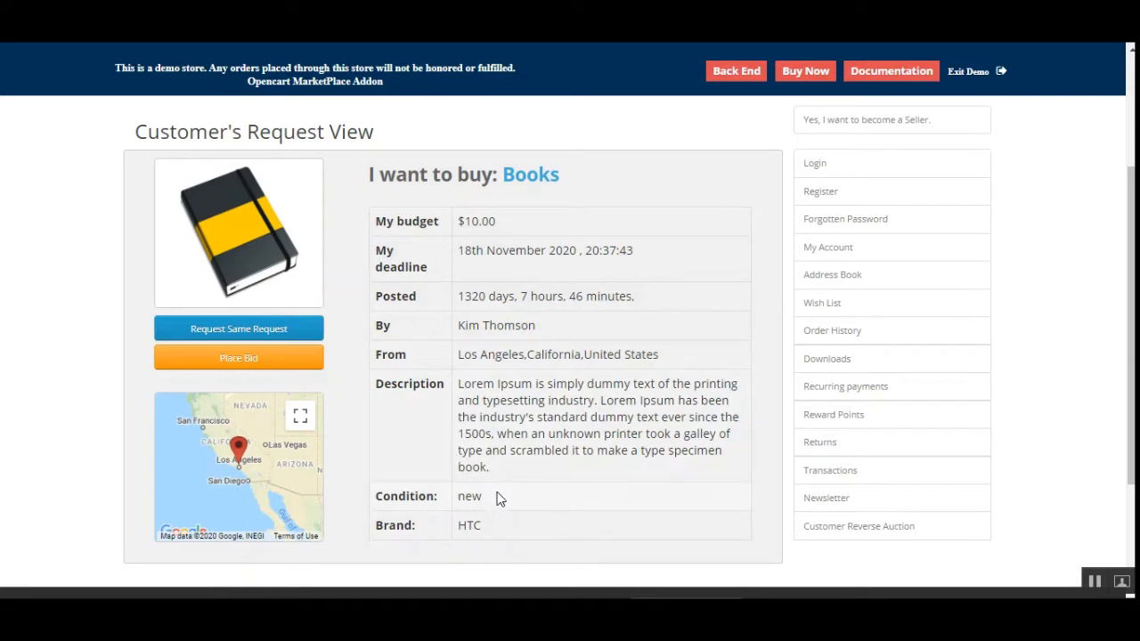
drag(496, 502, 456, 496)
click(545, 539)
Try to make the same request as the Books request without being logged in.
click(282, 333)
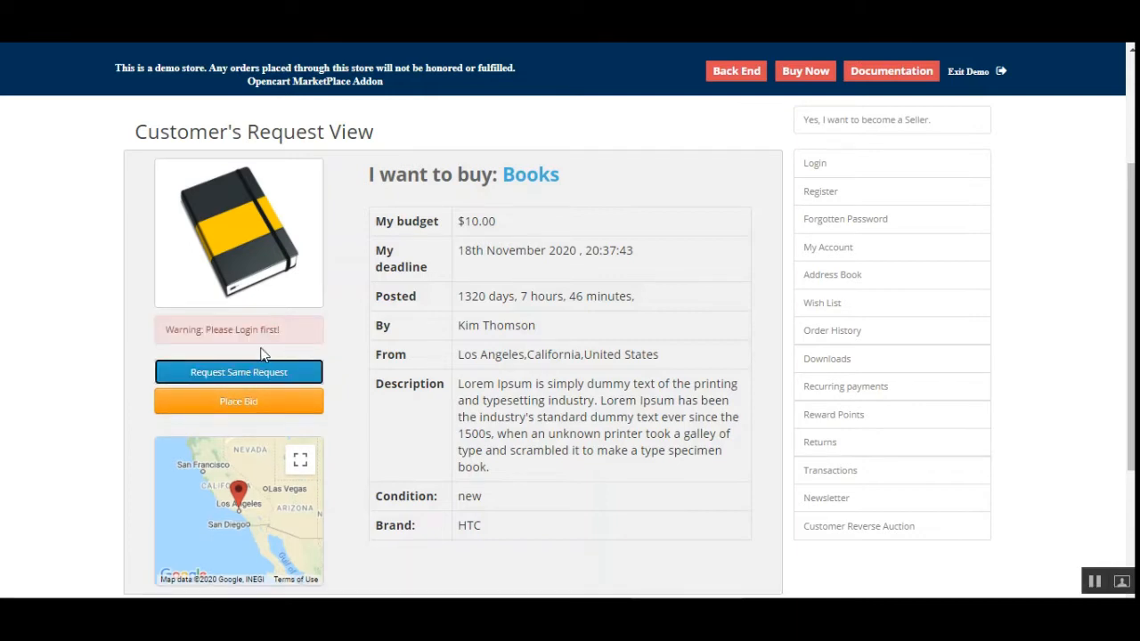
drag(190, 329, 280, 328)
click(302, 331)
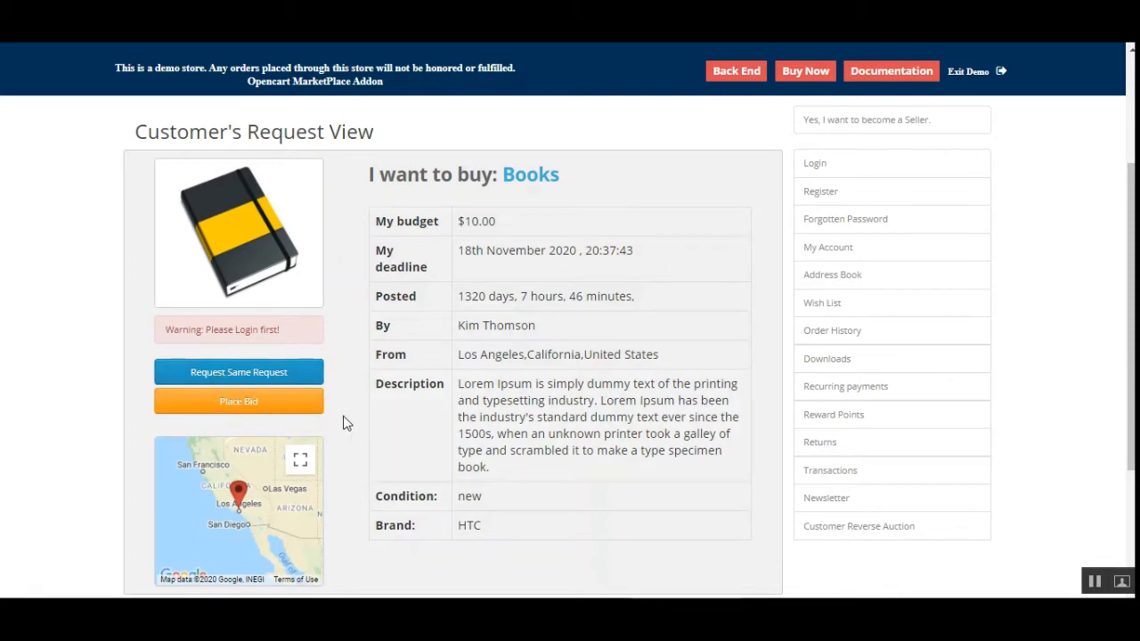
Log in to the store as a returning customer with the prefilled e-mail and password.
scroll(605, 432, up, 2)
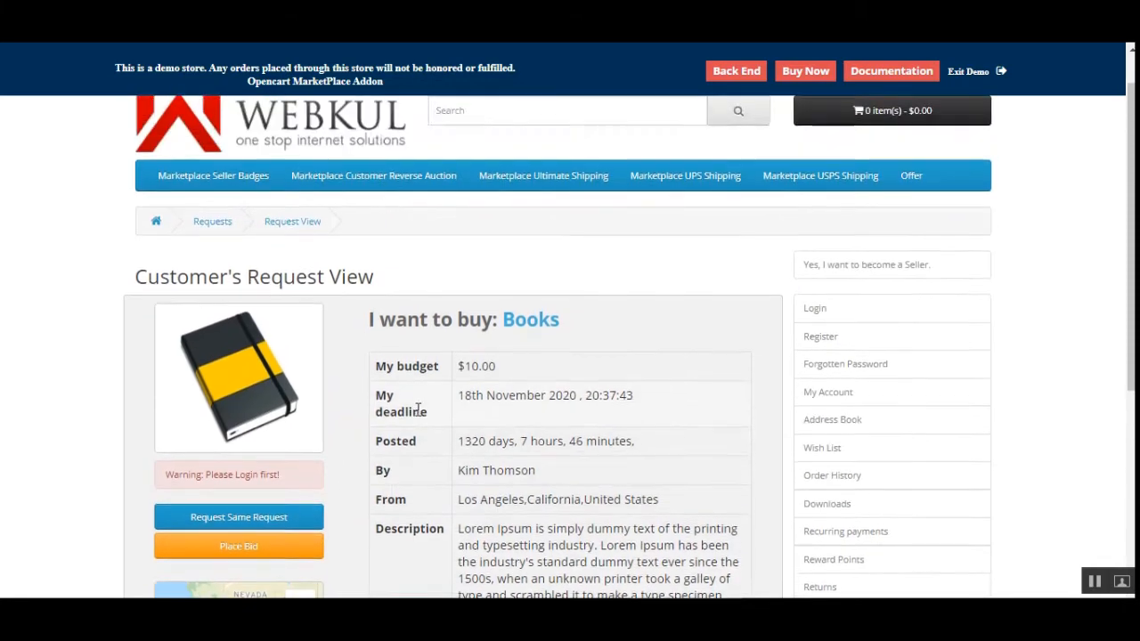
scroll(626, 420, down, 3)
scroll(593, 435, up, 4)
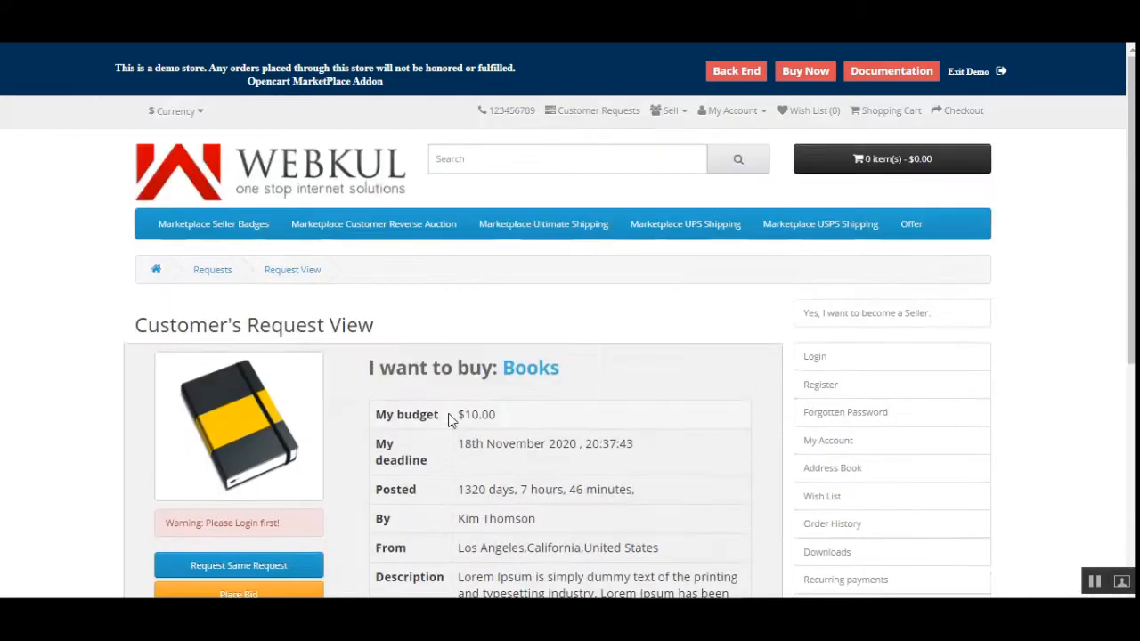
click(730, 110)
click(723, 153)
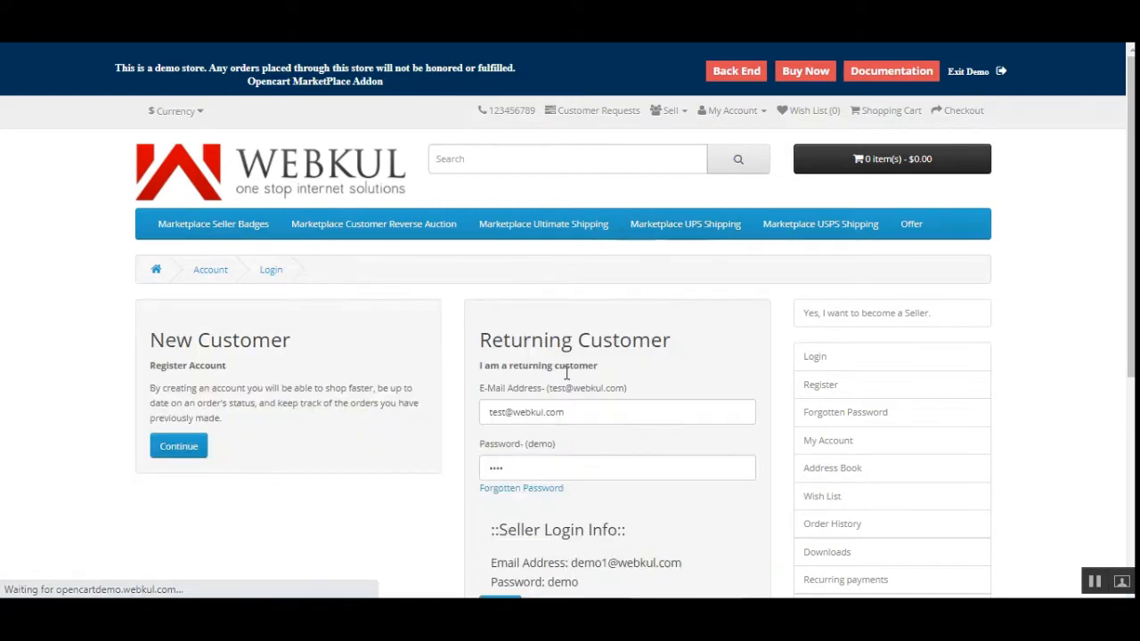
scroll(512, 402, down, 3)
click(504, 361)
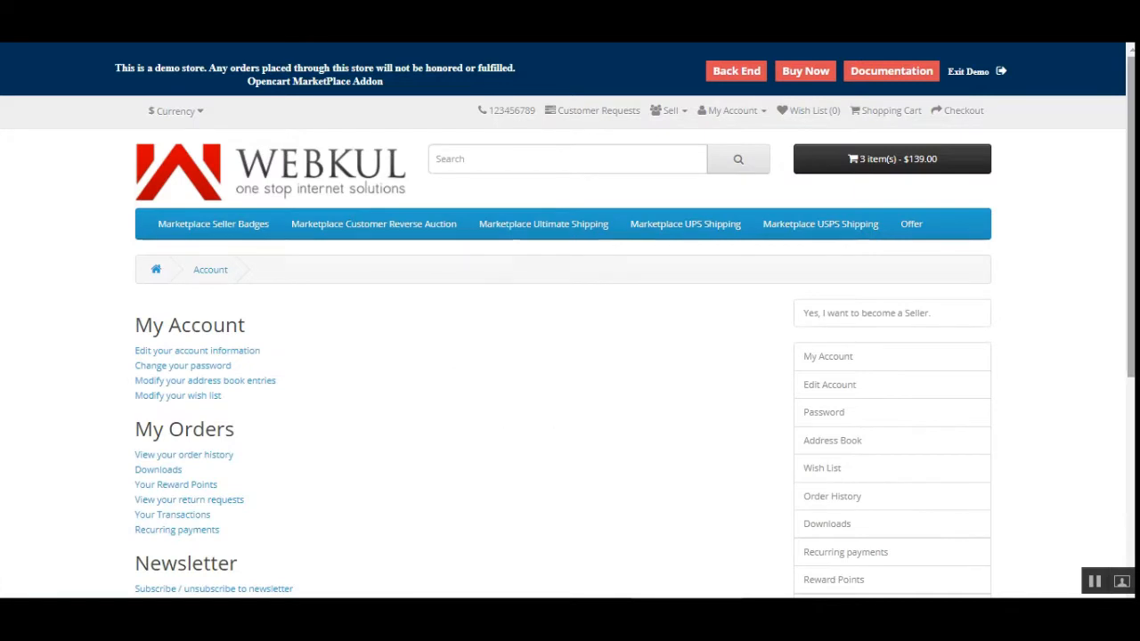
Expand the Customer Reverse Auction options among the account links.
scroll(460, 343, down, 1)
scroll(941, 333, down, 1)
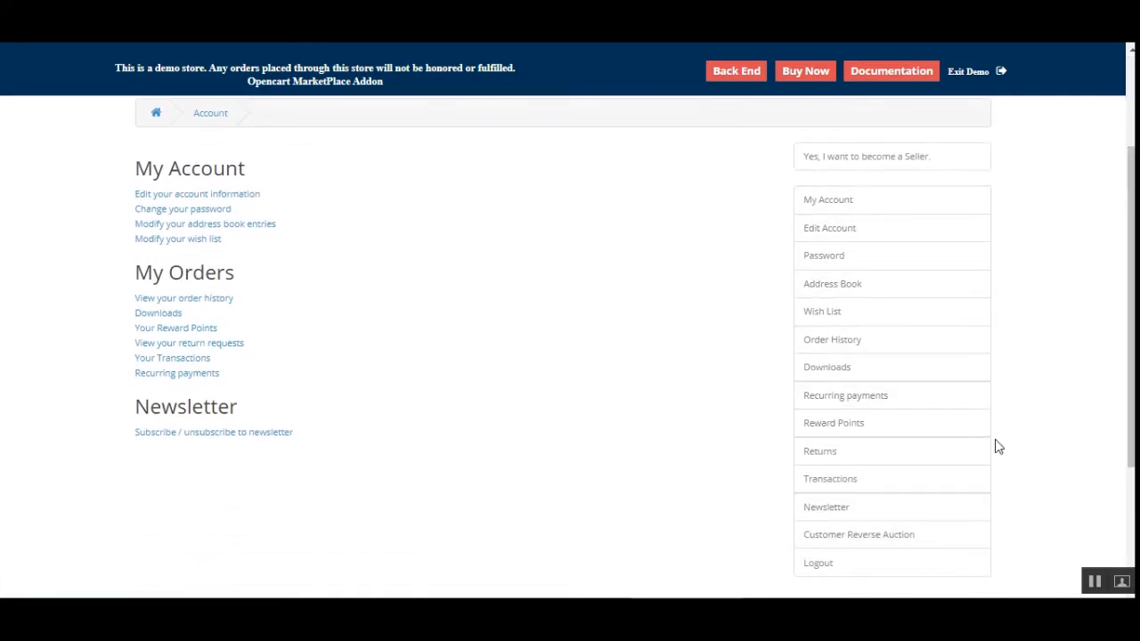
scroll(570, 347, down, 3)
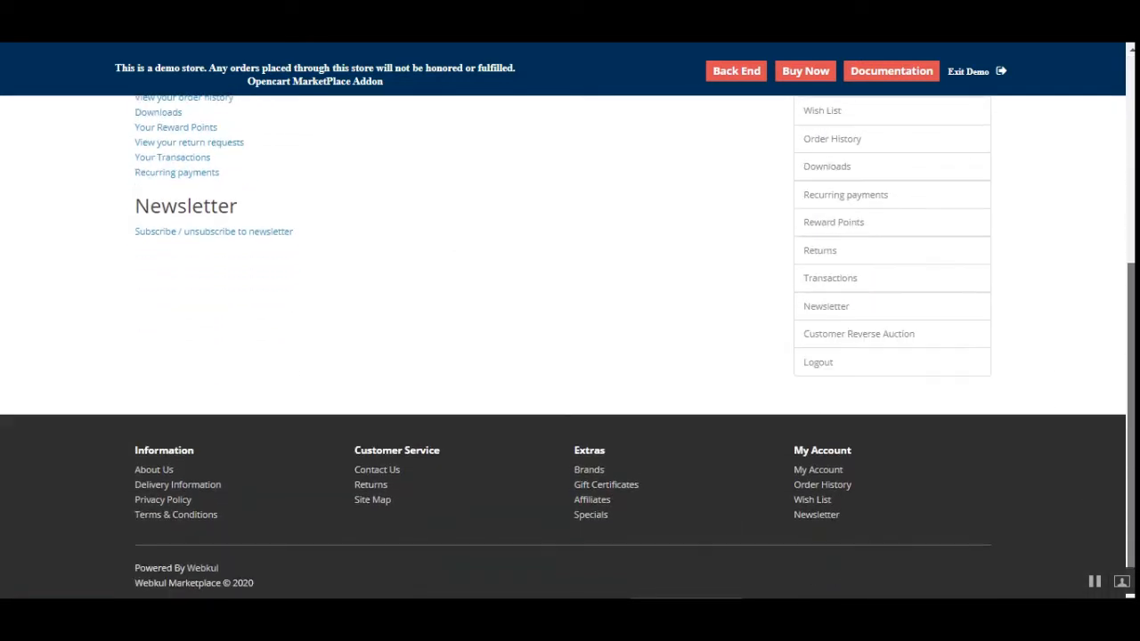
scroll(570, 347, up, 3)
scroll(837, 470, down, 3)
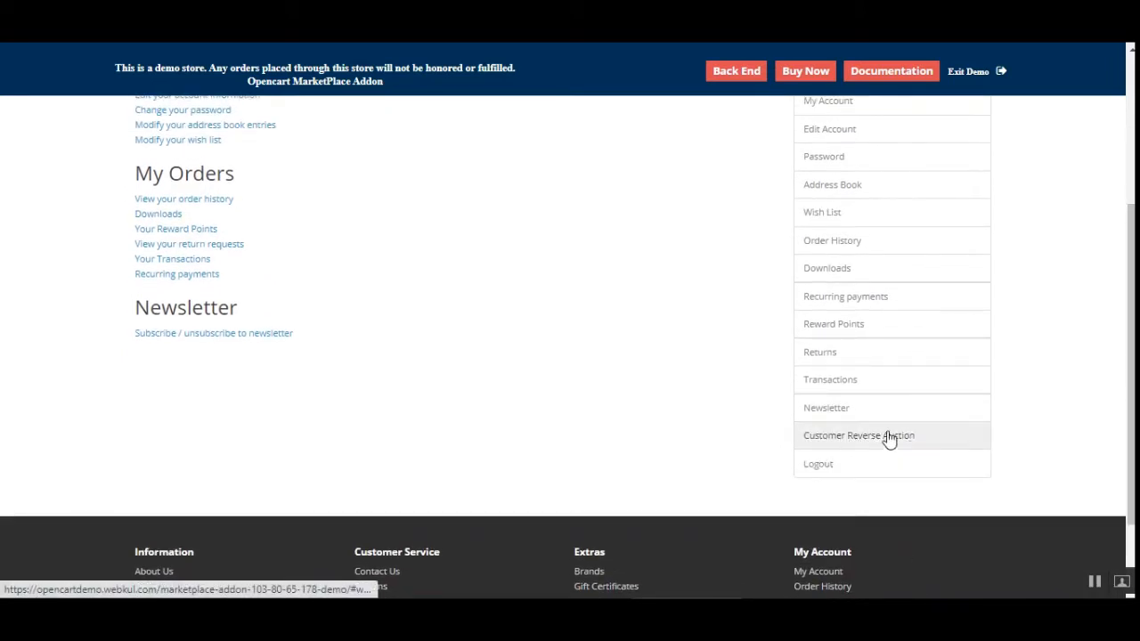
mouse_move(1131, 428)
mouse_down()
mouse_move(1131, 477)
mouse_move(1131, 324)
mouse_move(1131, 413)
mouse_up()
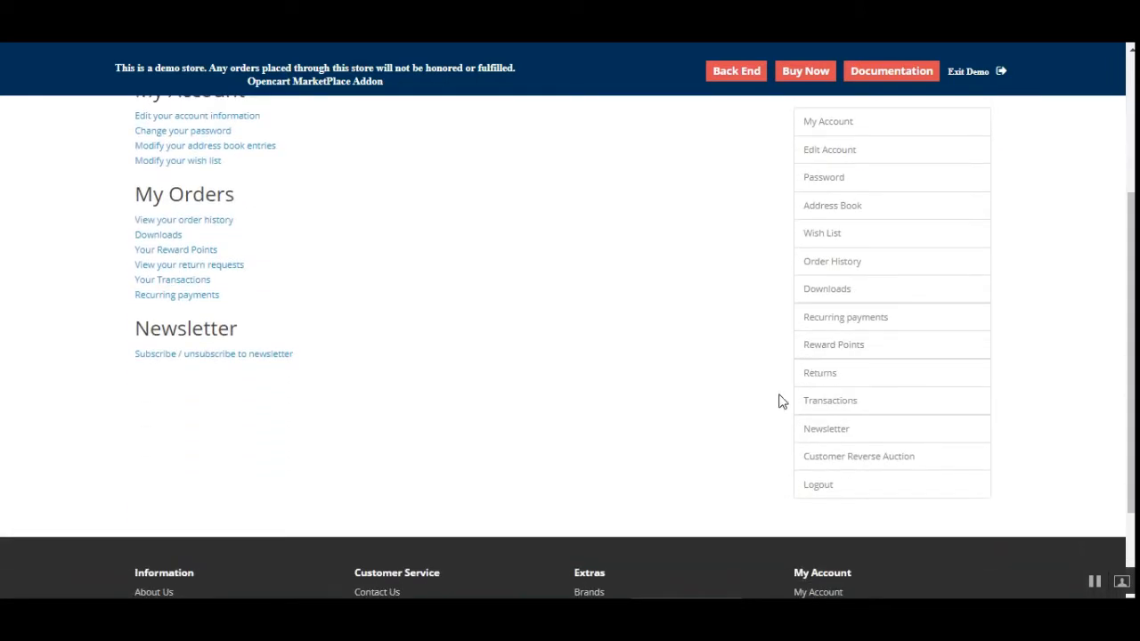
click(883, 464)
scroll(877, 459, down, 1)
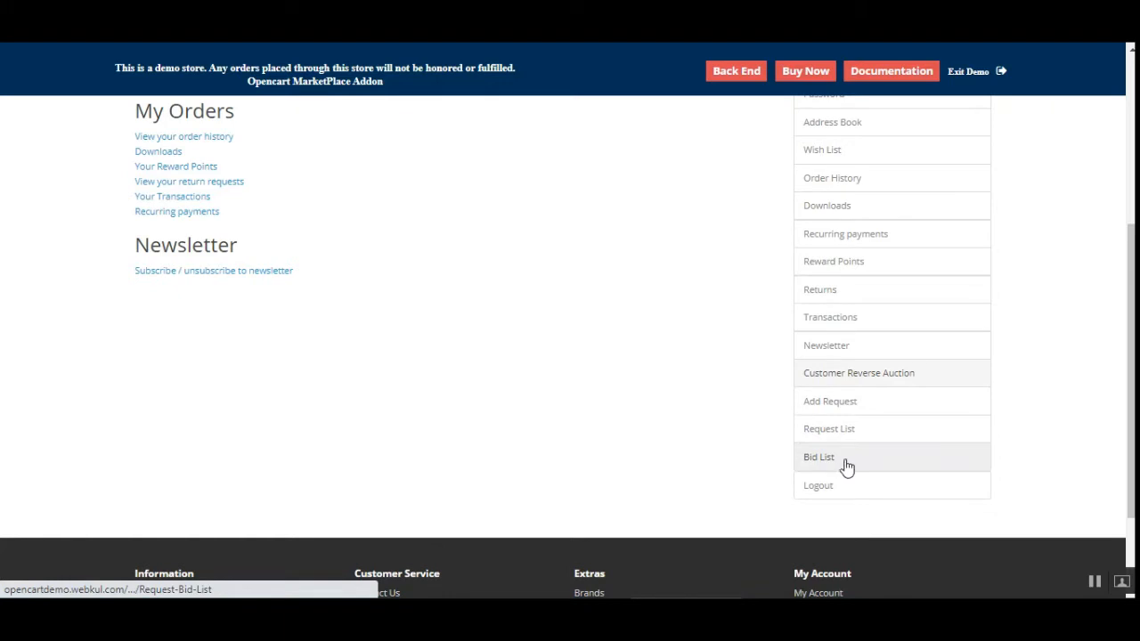
Open Add Request, Request List and Bid List in separate browser tabs and switch to the Add Request page.
right_click(872, 402)
click(924, 423)
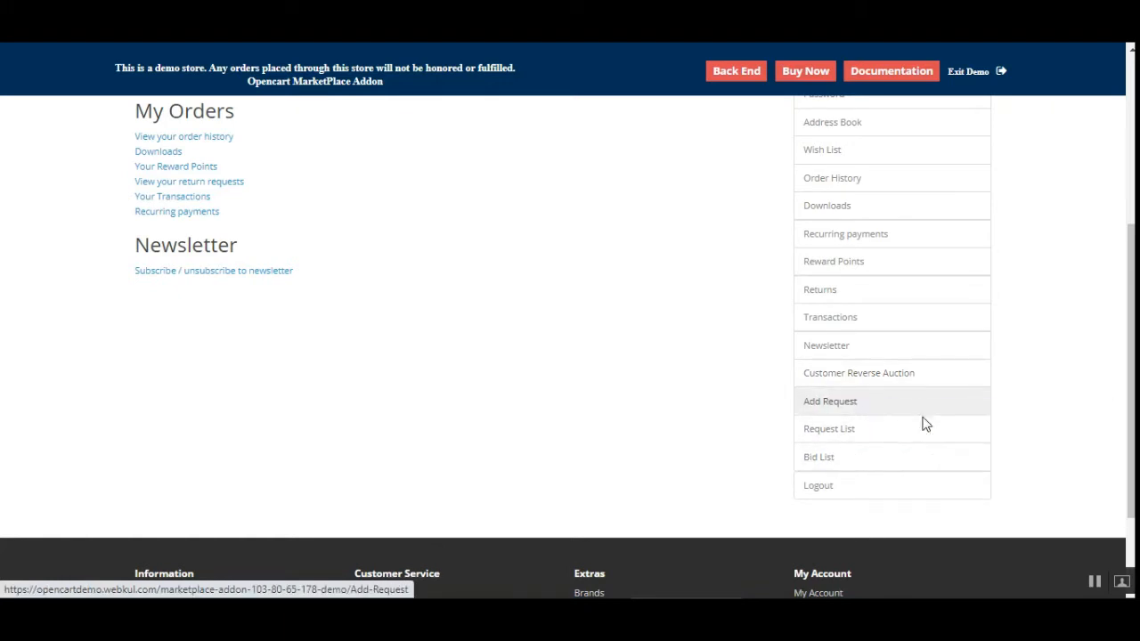
right_click(854, 429)
click(928, 440)
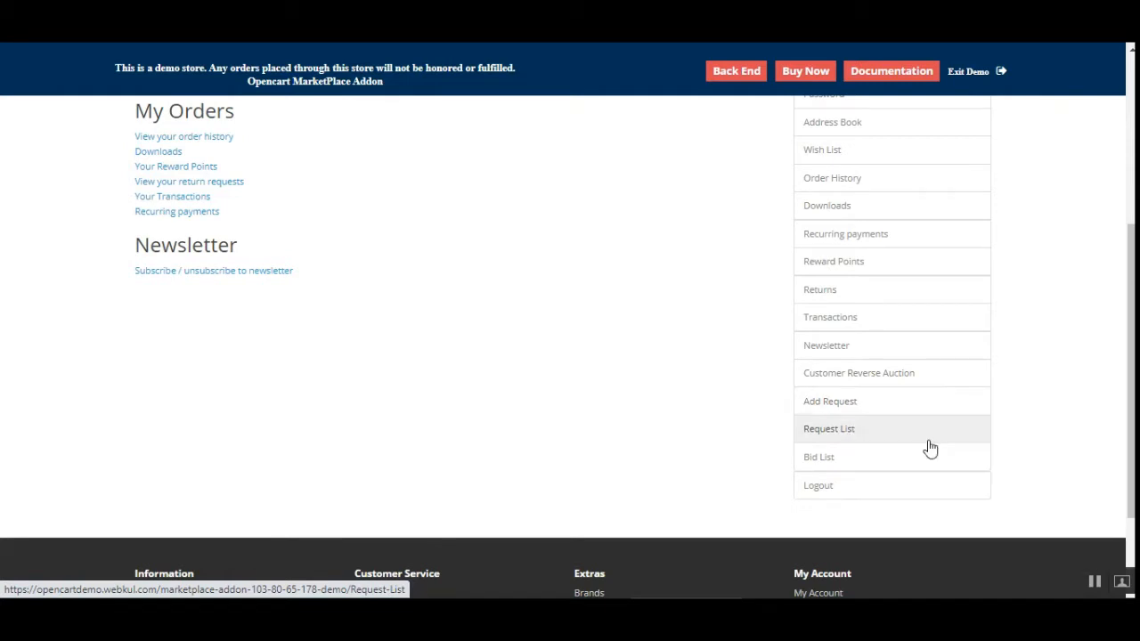
right_click(830, 462)
click(922, 337)
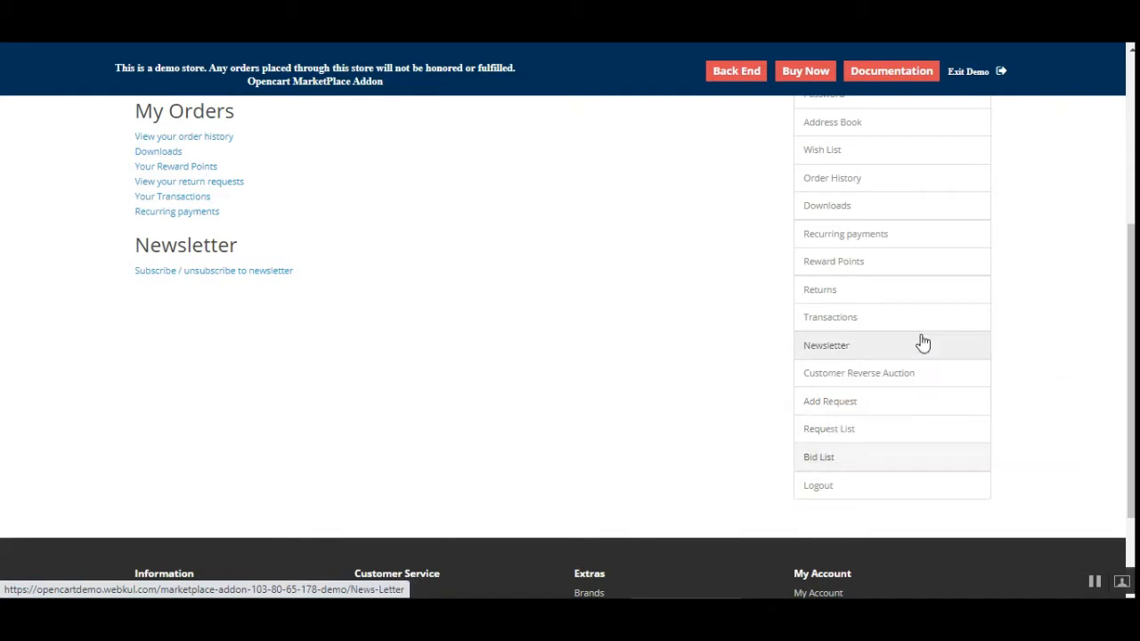
click(755, 44)
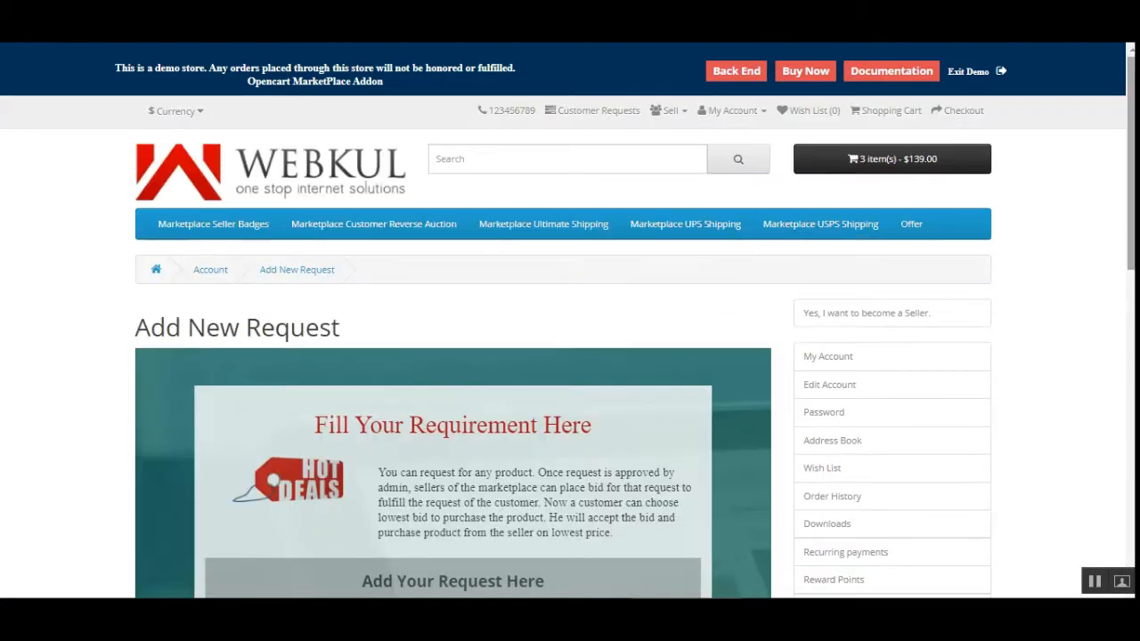
Expand the Customer Reverse Auction options on the Add New Request page and look over the request form.
scroll(1081, 324, down, 4)
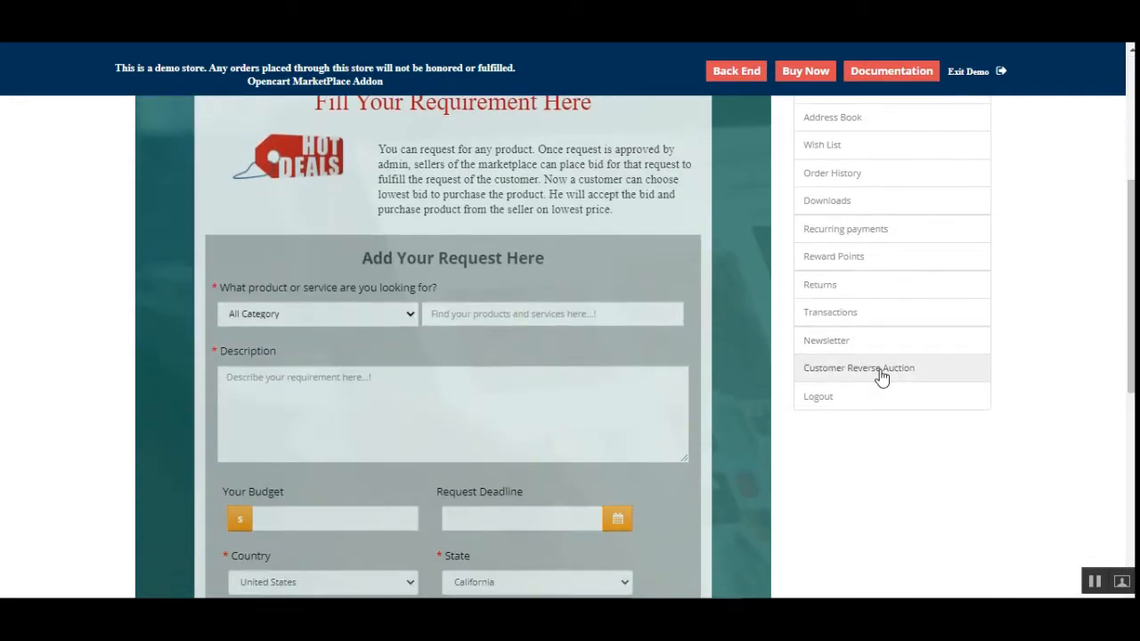
click(865, 395)
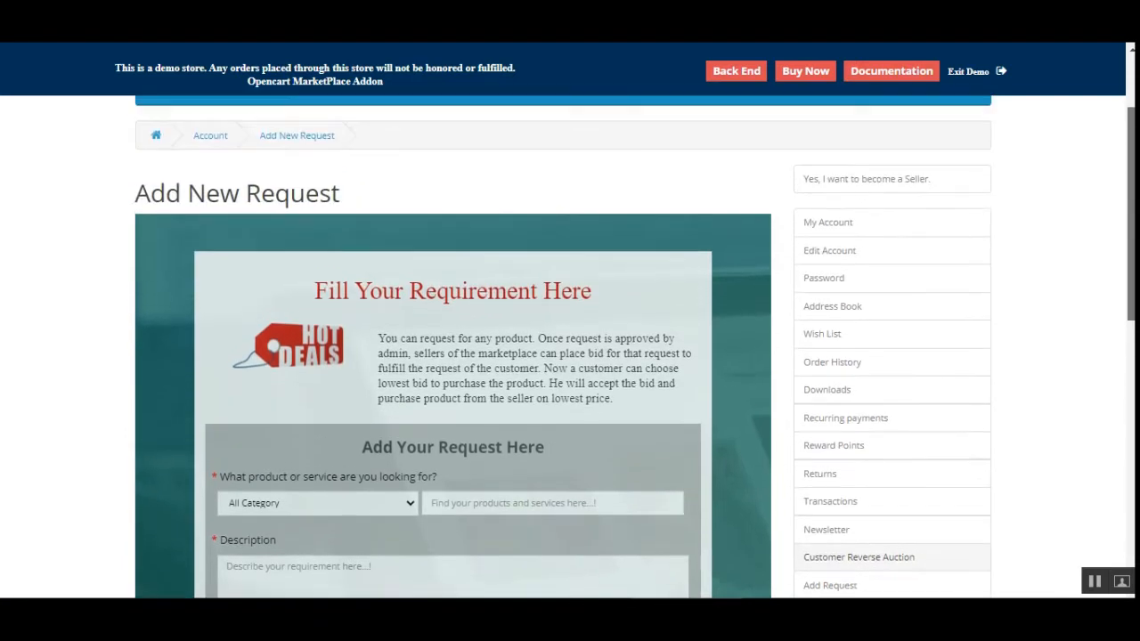
scroll(864, 394, down, 1)
drag(1131, 303, 1131, 313)
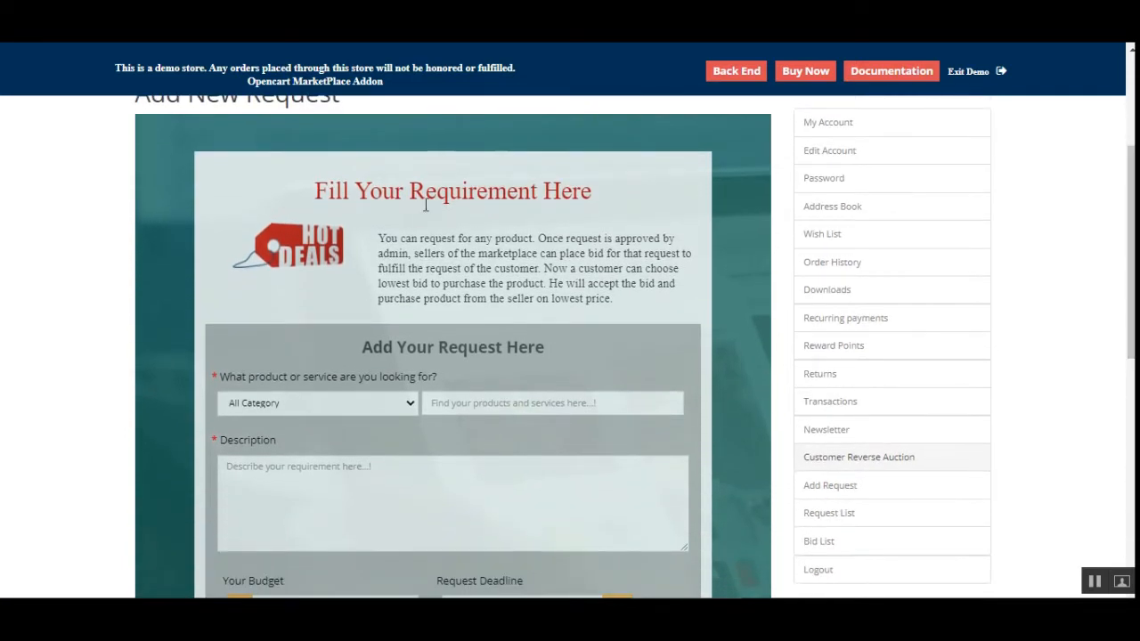
Choose the Clothes category for the new request and enter "tshit" as the product being looked for.
scroll(443, 308, down, 1)
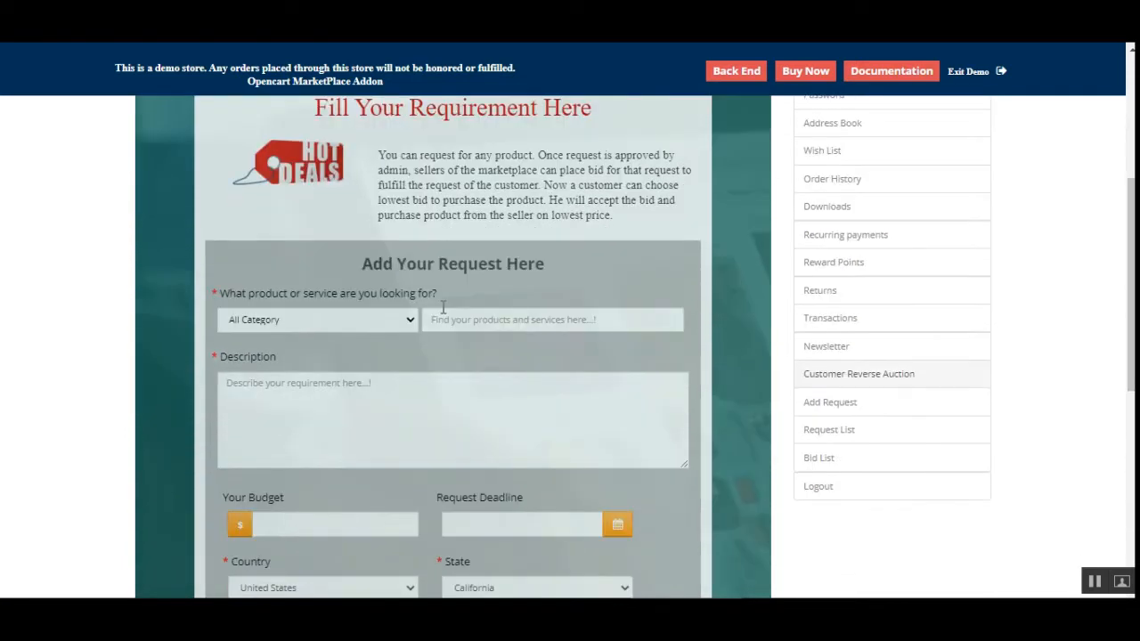
drag(385, 269, 550, 267)
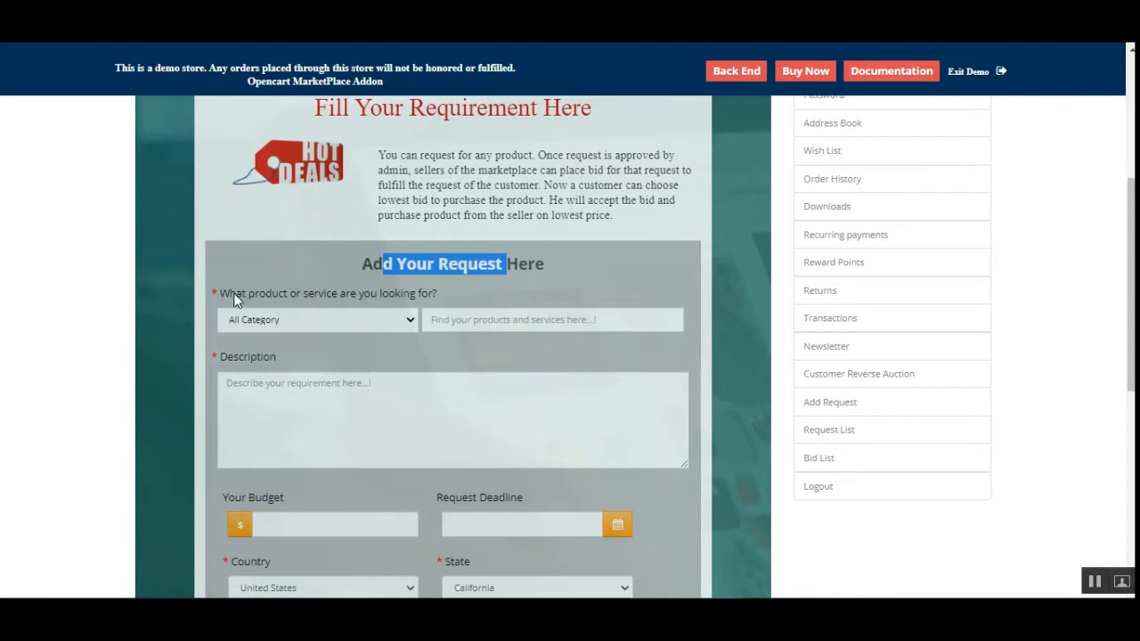
drag(235, 294, 347, 297)
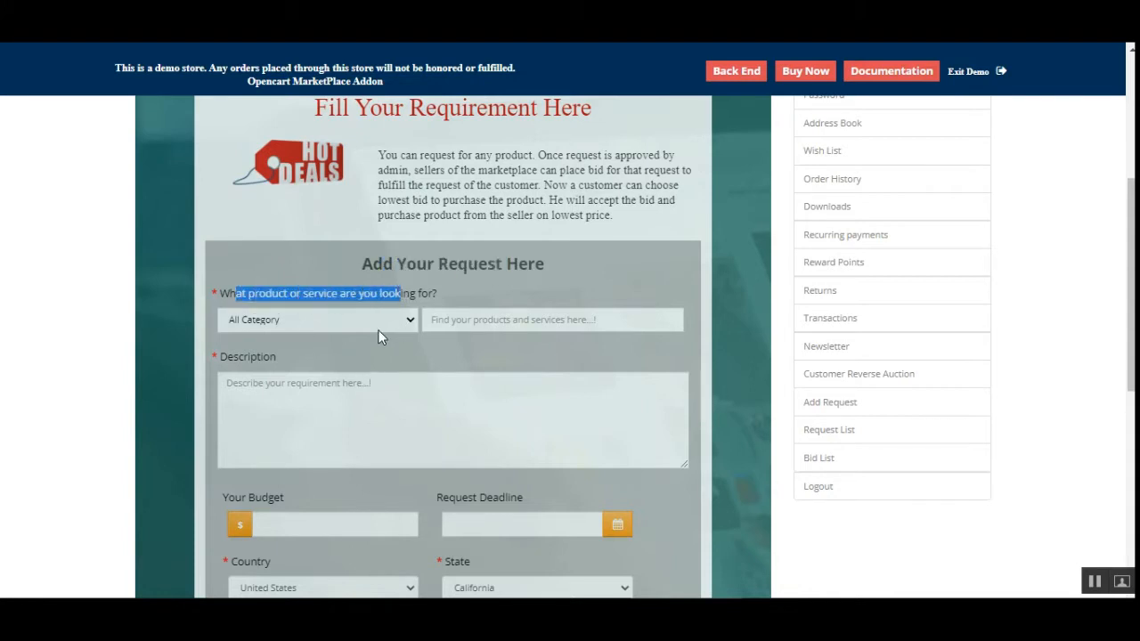
click(400, 324)
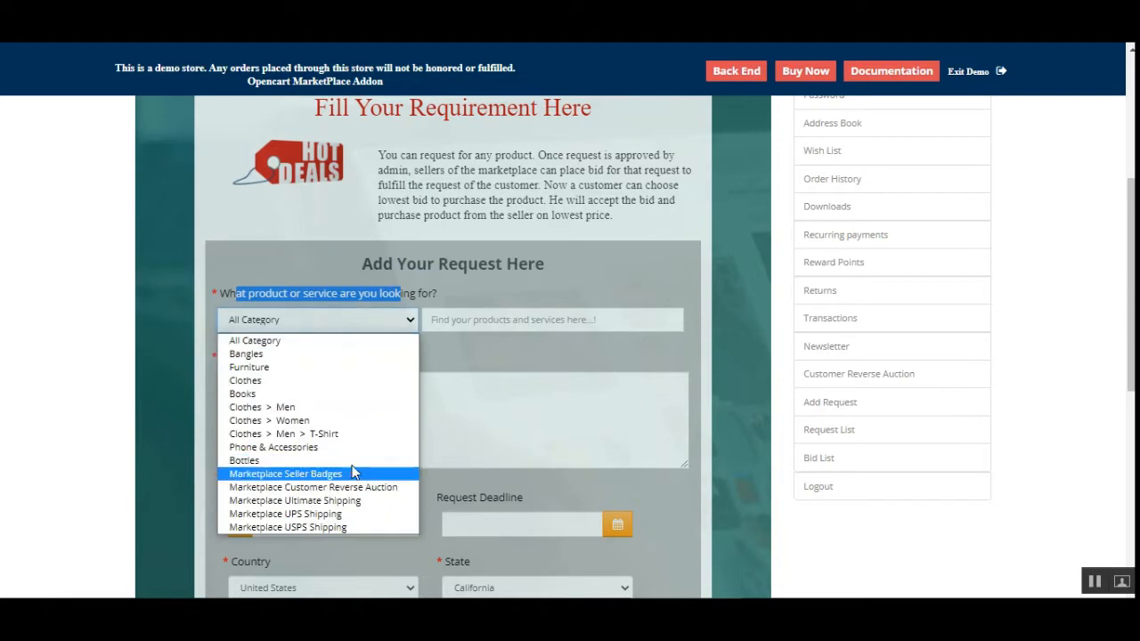
click(345, 382)
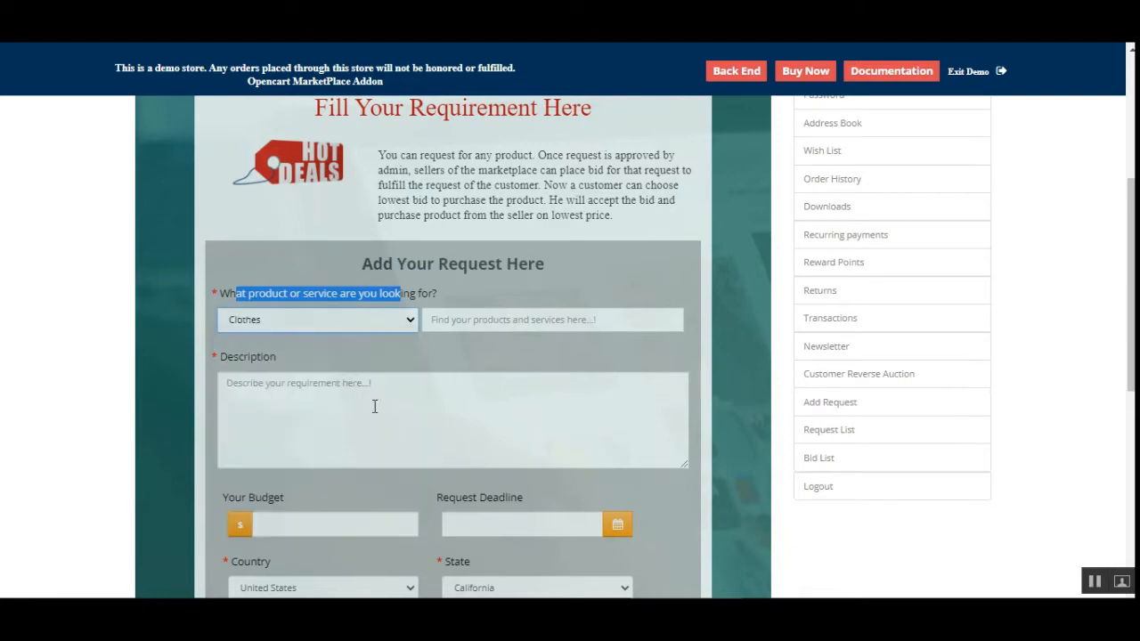
click(497, 320)
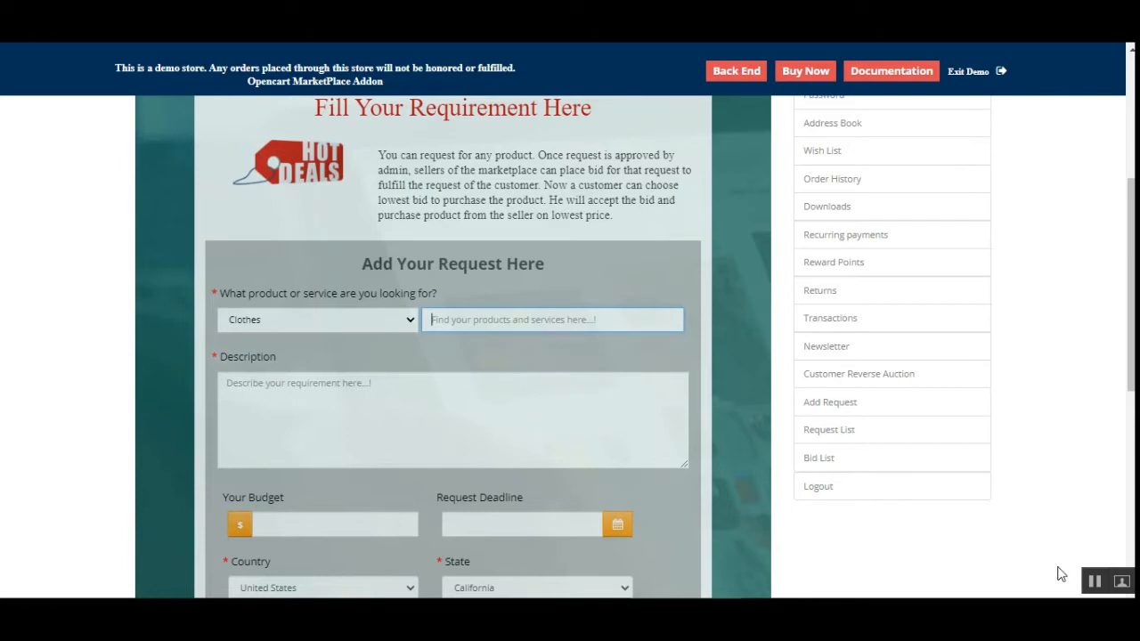
text(tshirt)
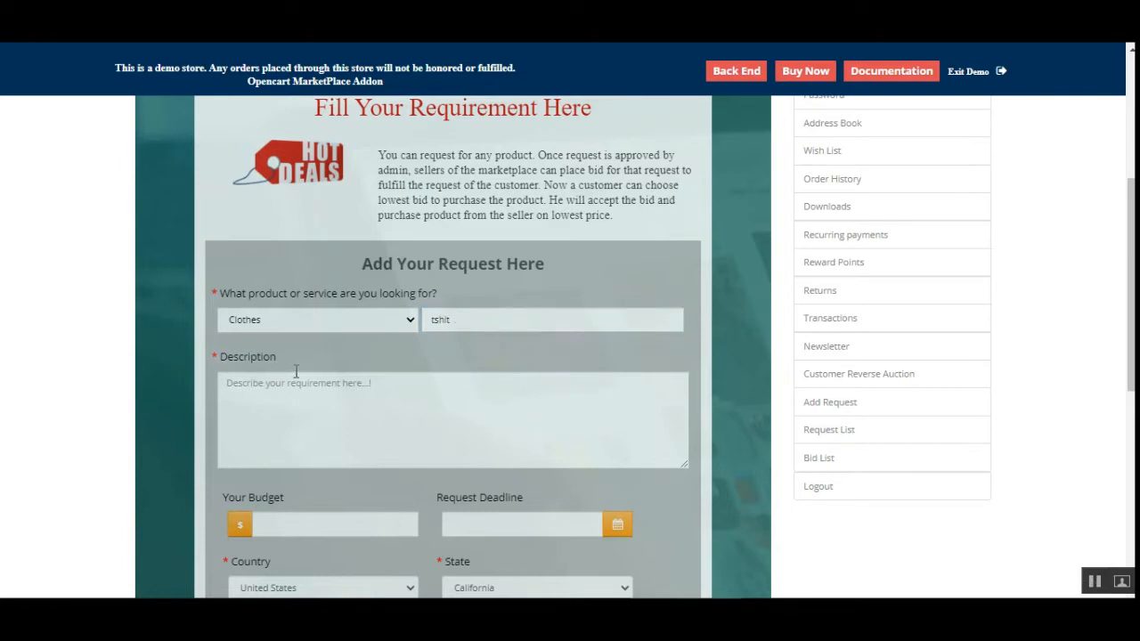
Fill in "test description!" as the request's description and set the budget to 20 dollars.
text(tes)
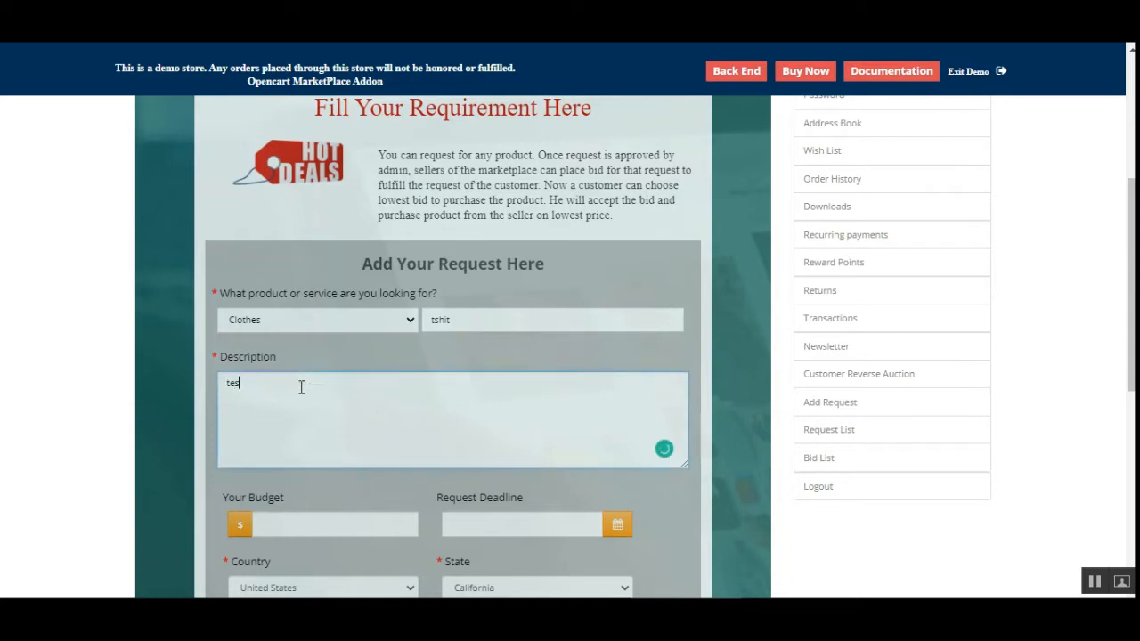
text(t description!)
scroll(394, 437, down, 2)
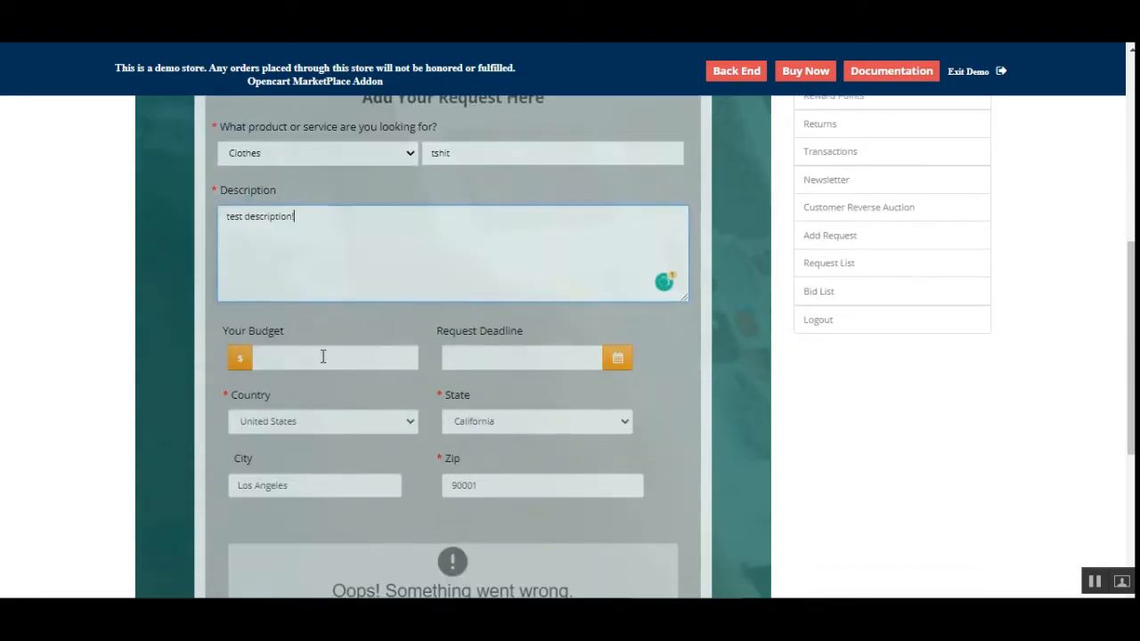
click(326, 356)
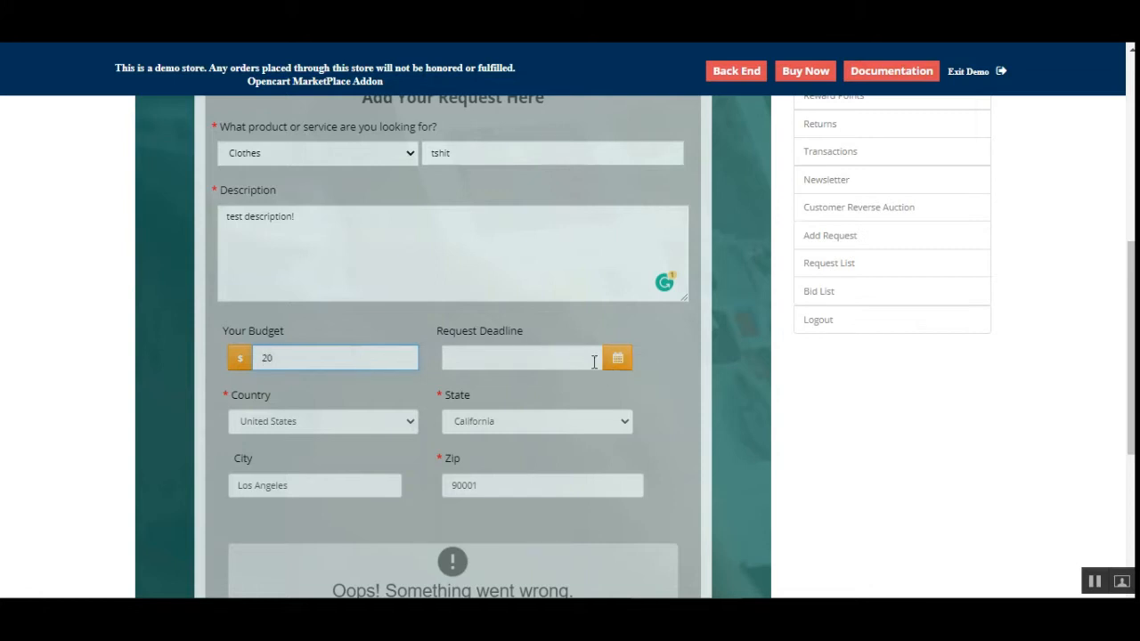
click(515, 353)
click(618, 358)
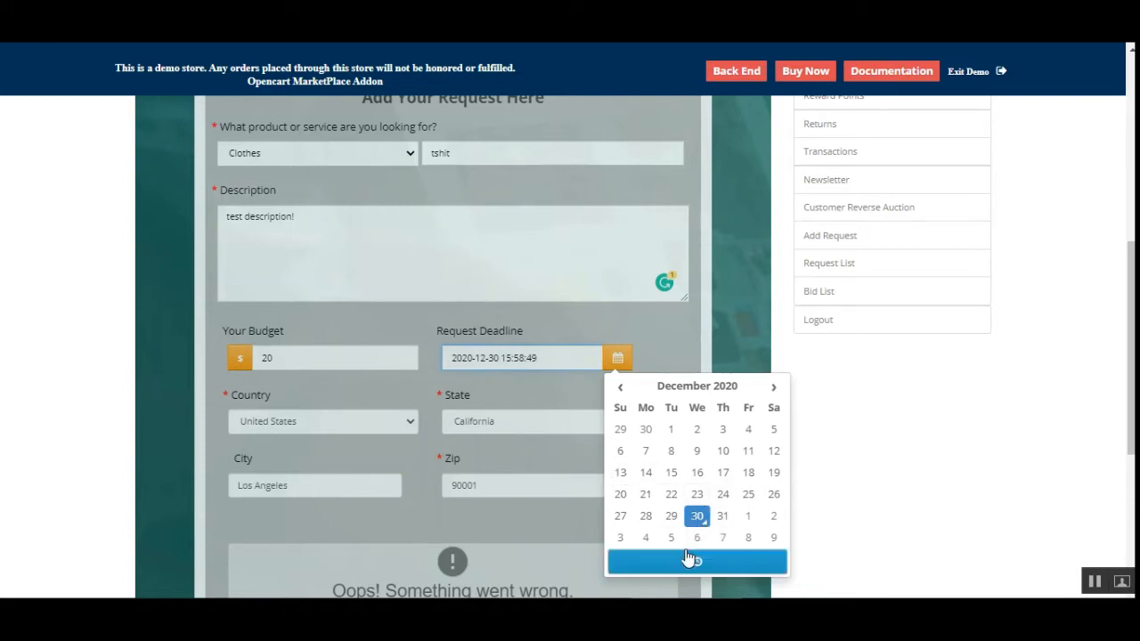
click(621, 539)
click(657, 323)
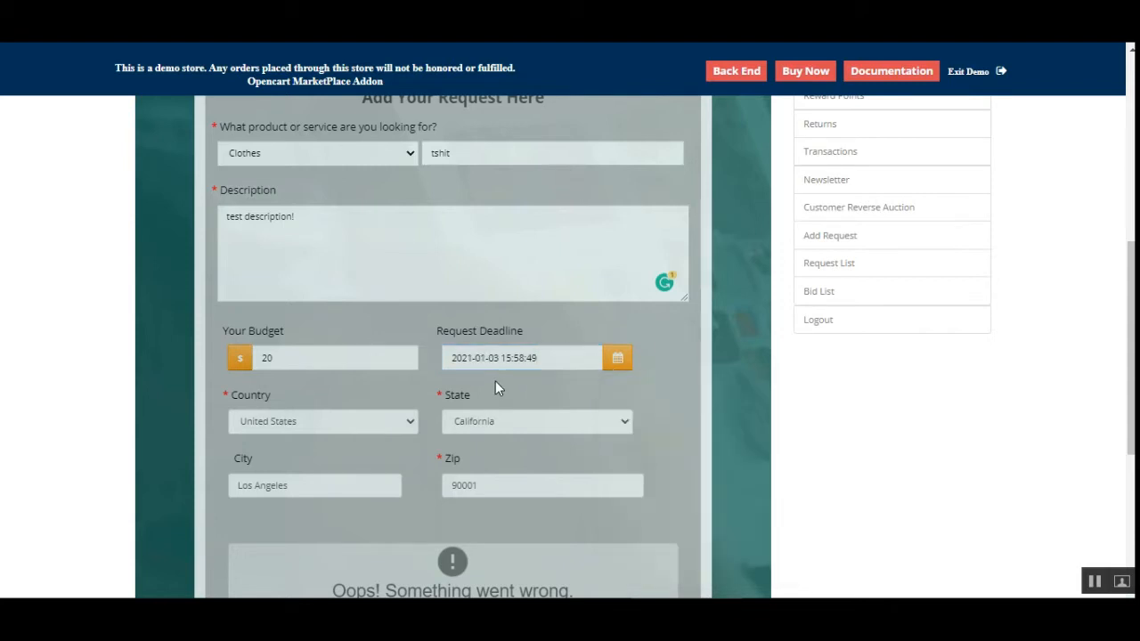
Check the prefilled country, state, city and zip of the request, keep them as they are and submit the request.
click(381, 424)
click(381, 424)
click(499, 426)
click(500, 426)
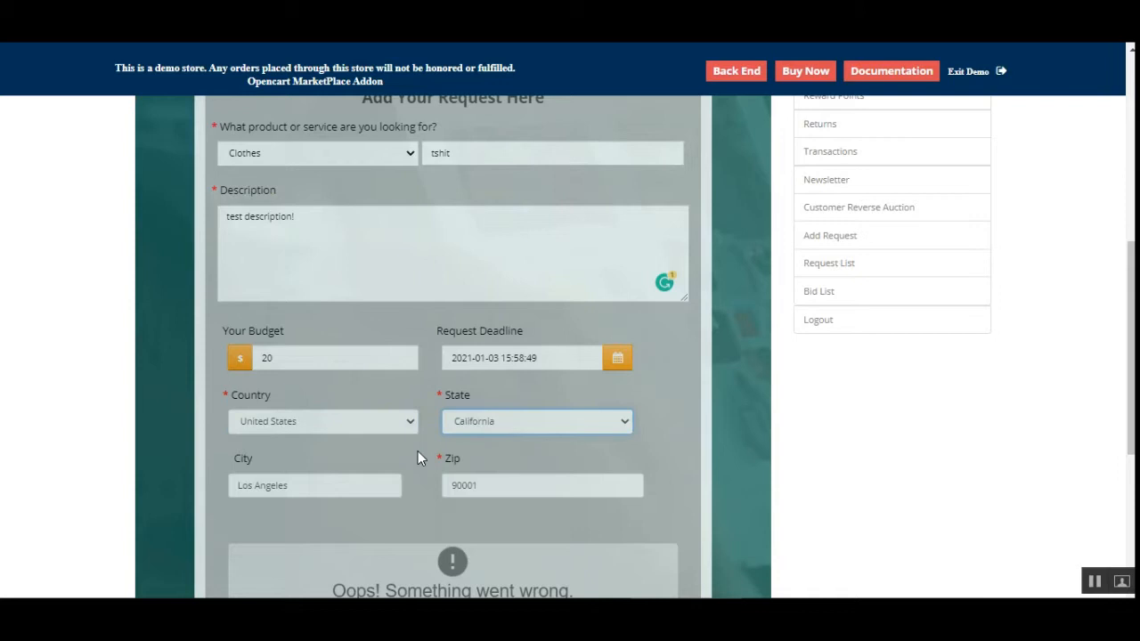
click(274, 462)
scroll(554, 467, down, 2)
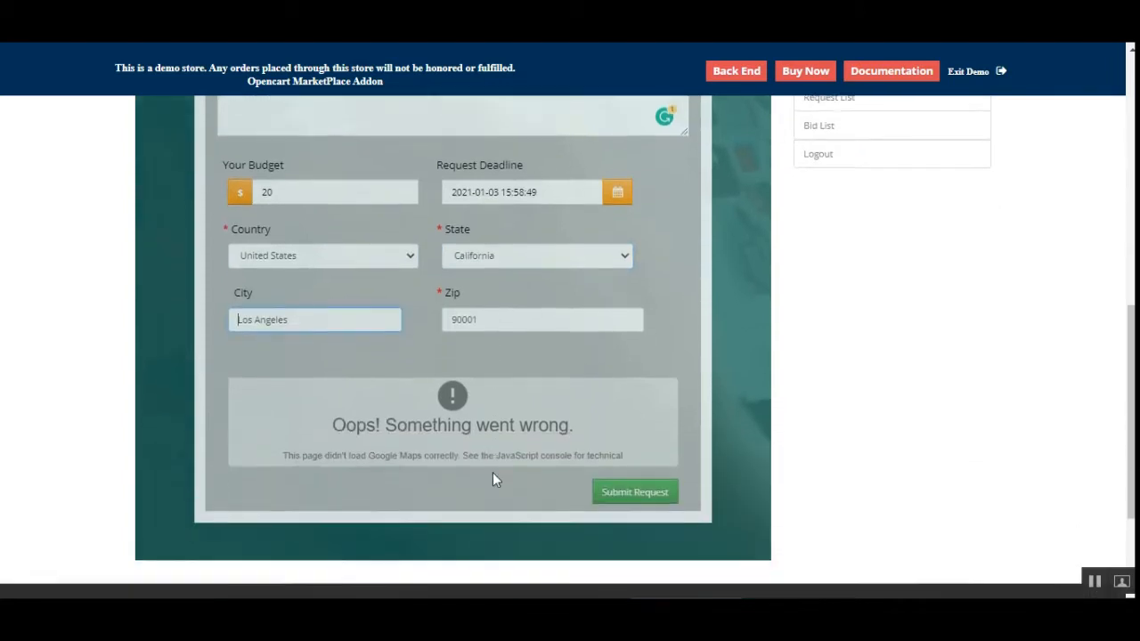
click(468, 298)
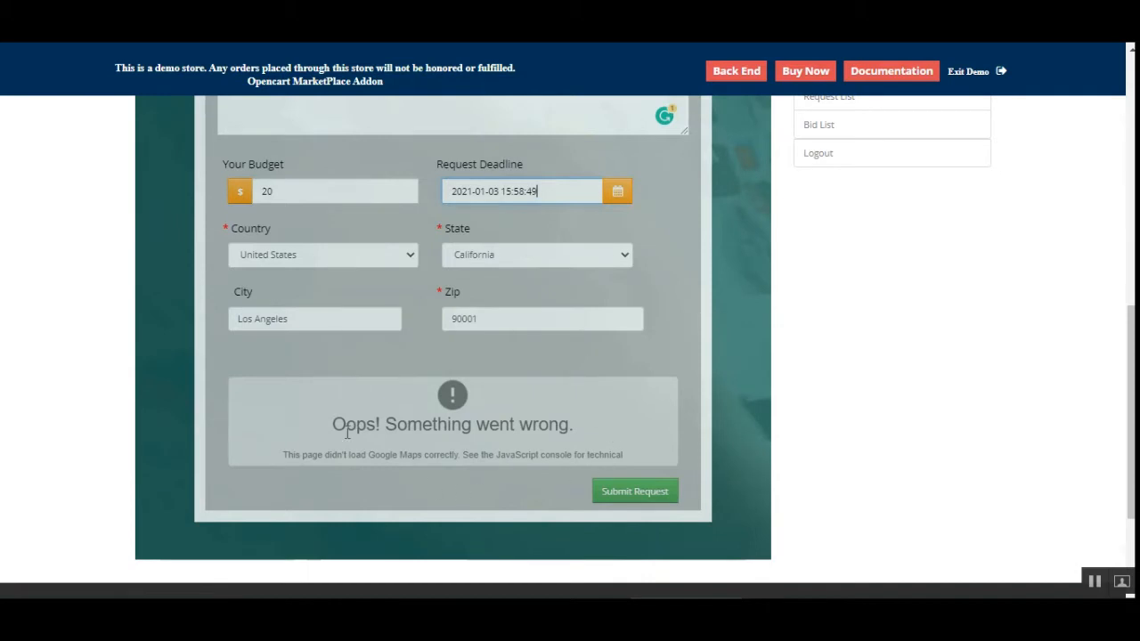
scroll(476, 425, up, 1)
scroll(476, 427, down, 1)
click(635, 492)
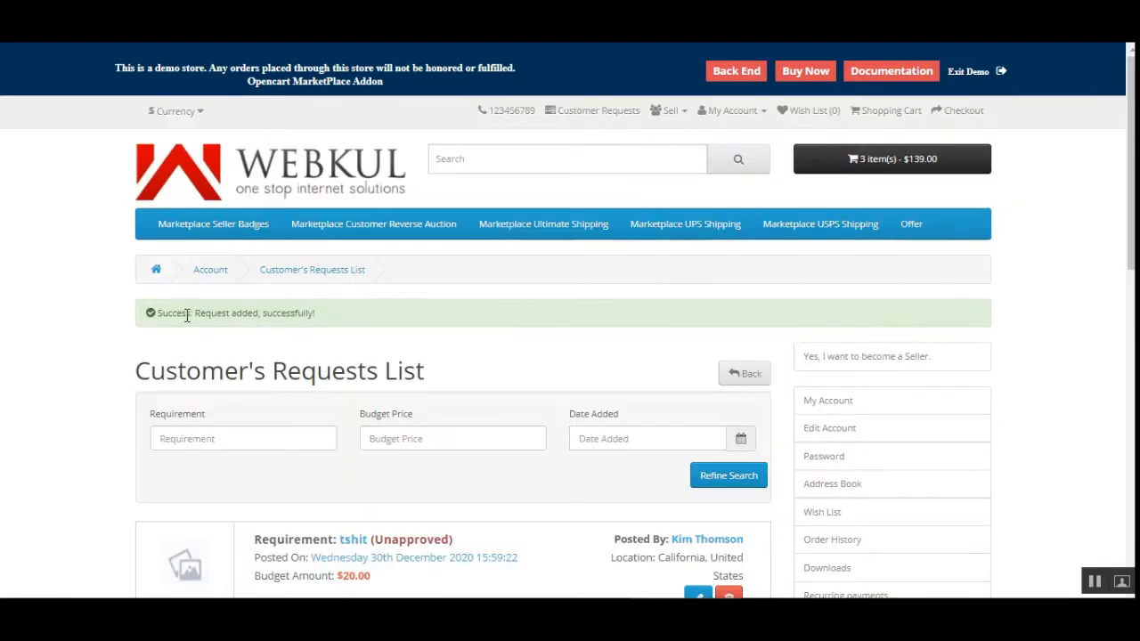
Look over the Customer's Requests List, including the submission notice, the filter fields and the listed requests.
drag(175, 313, 346, 318)
click(345, 318)
scroll(341, 383, down, 6)
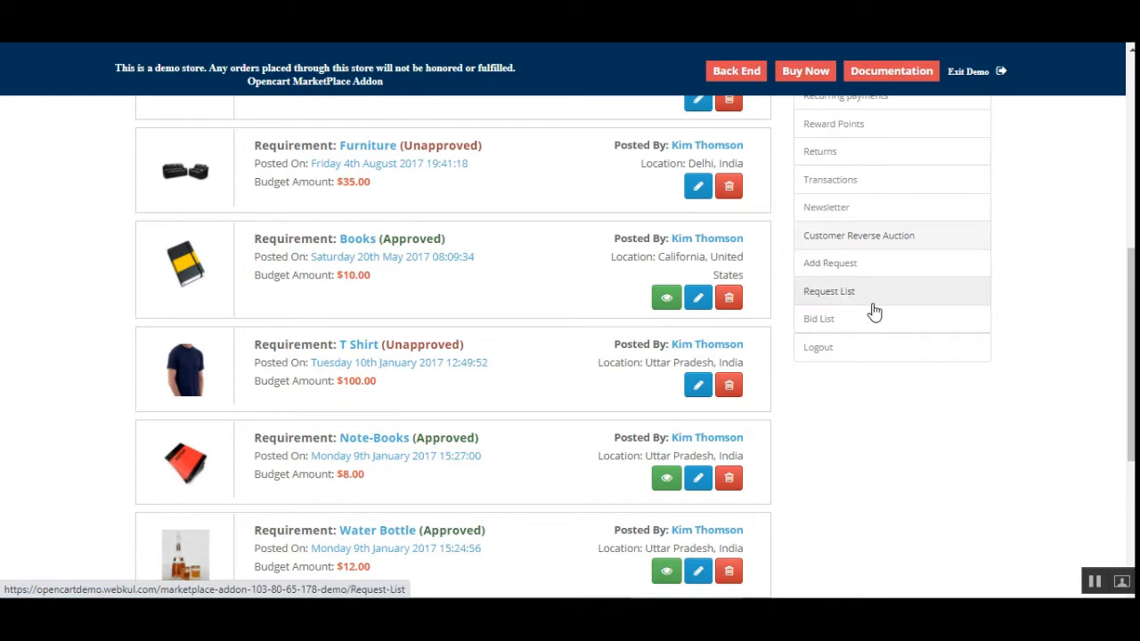
click(852, 304)
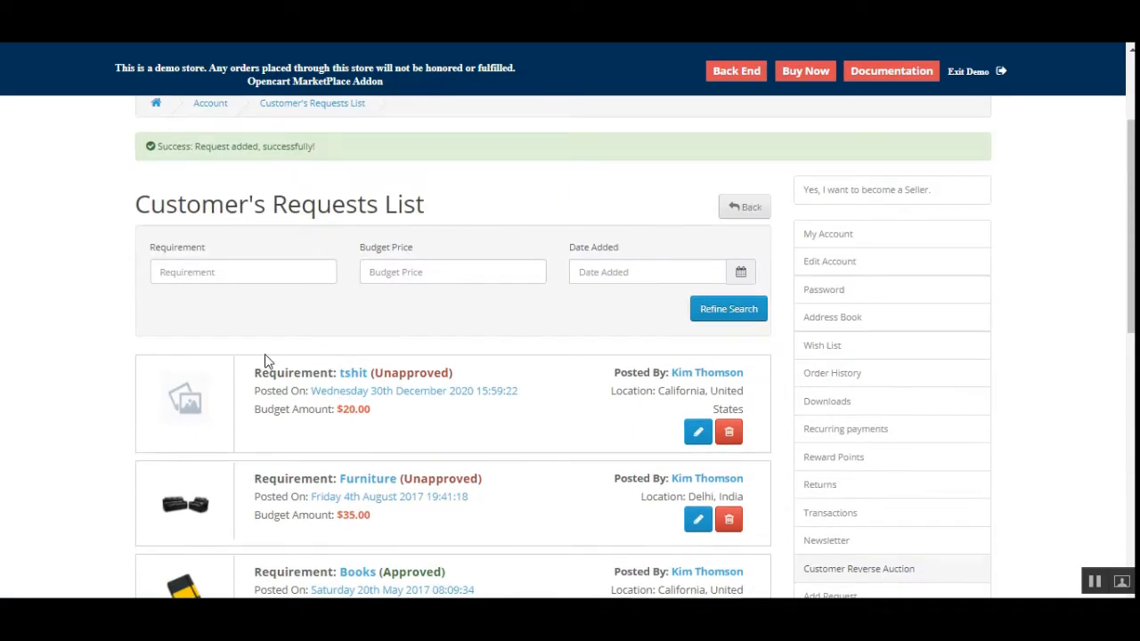
drag(164, 212, 366, 212)
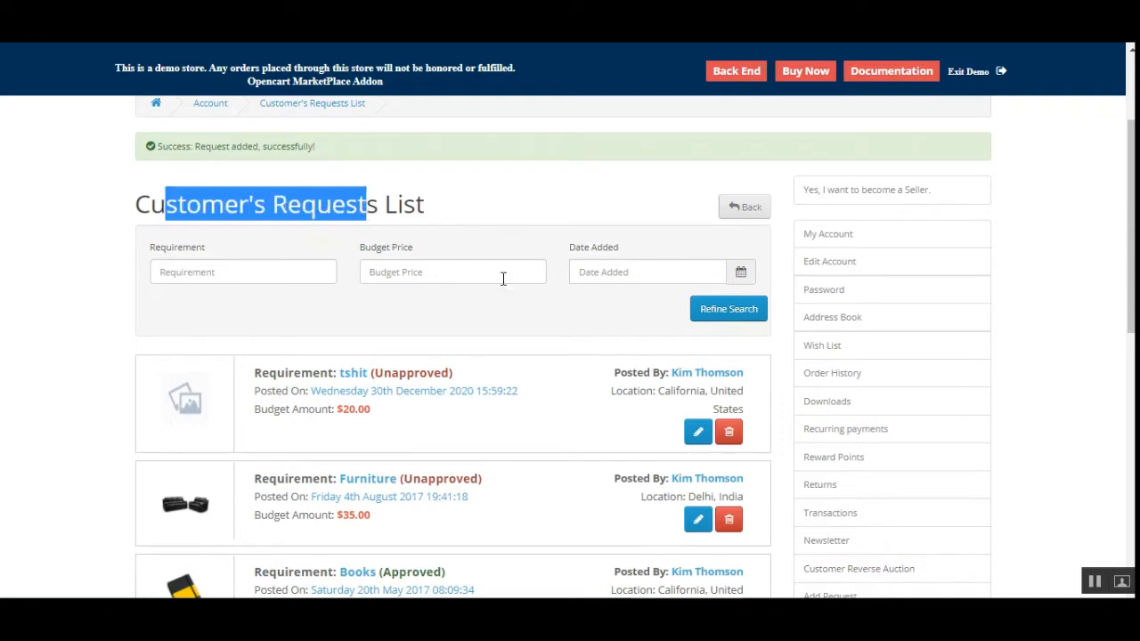
scroll(1129, 267, down, 2)
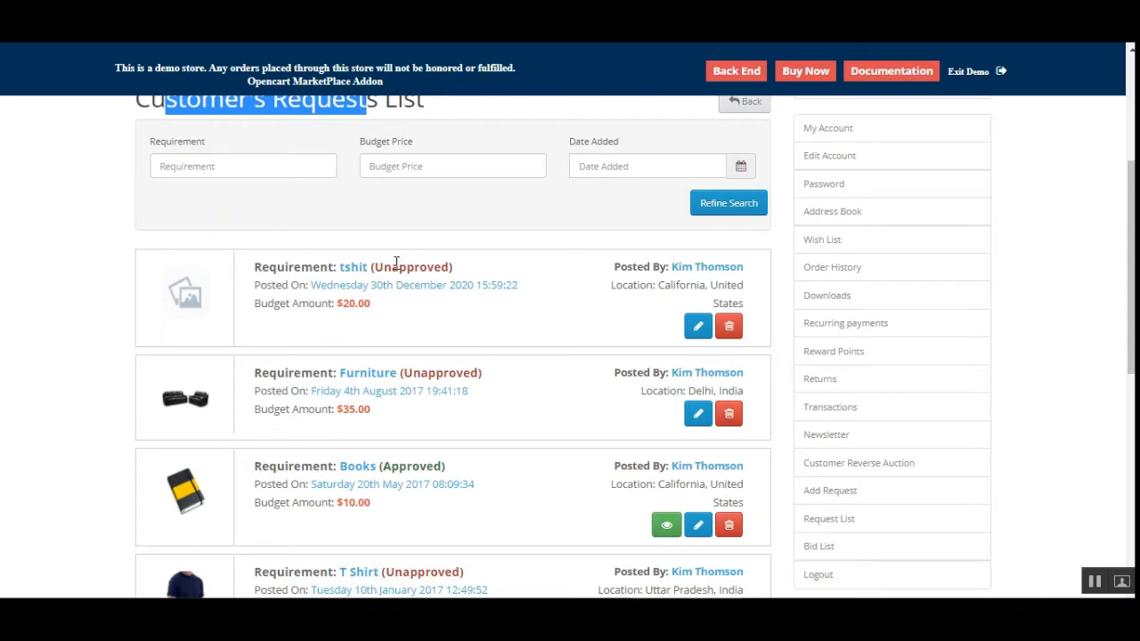
Examine the tshit request's entry for its approval status, posting date, budget amount and poster details.
drag(374, 267, 454, 276)
click(470, 272)
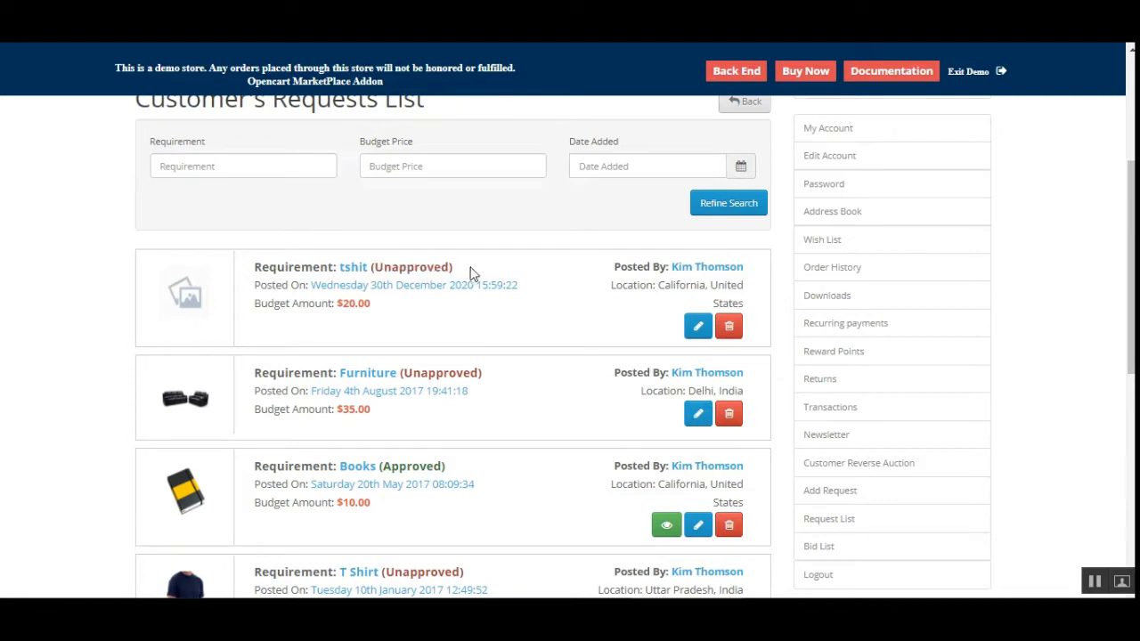
drag(282, 311, 363, 320)
click(386, 319)
drag(263, 290, 301, 288)
click(401, 309)
drag(613, 288, 734, 291)
click(586, 330)
Open the tshit request for editing and review its general details down to the deadline.
click(730, 329)
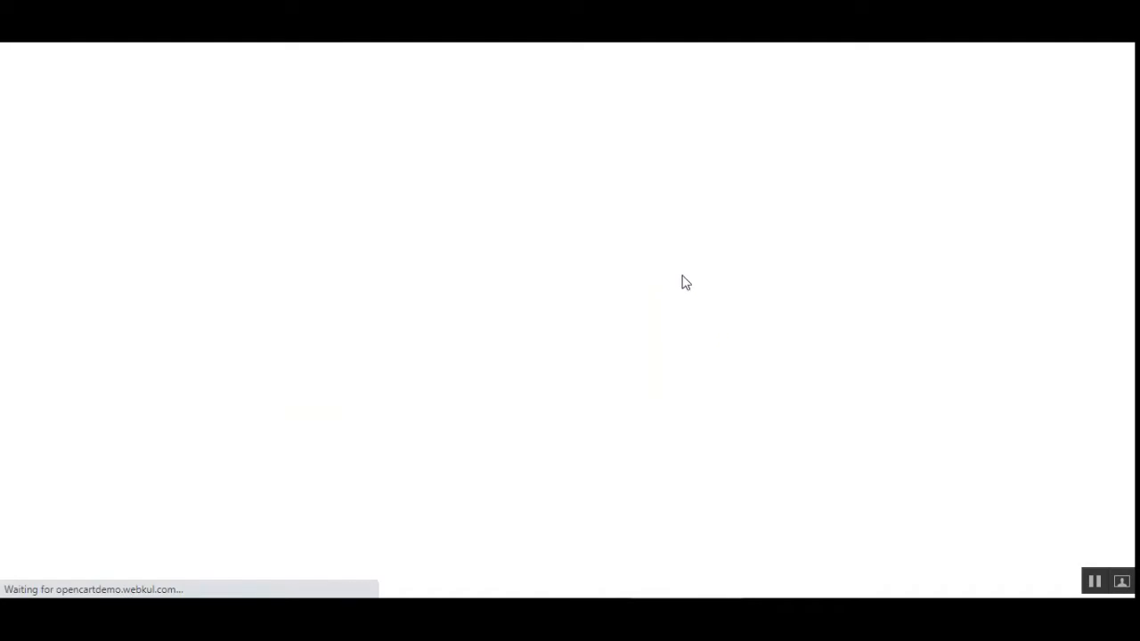
scroll(503, 392, down, 3)
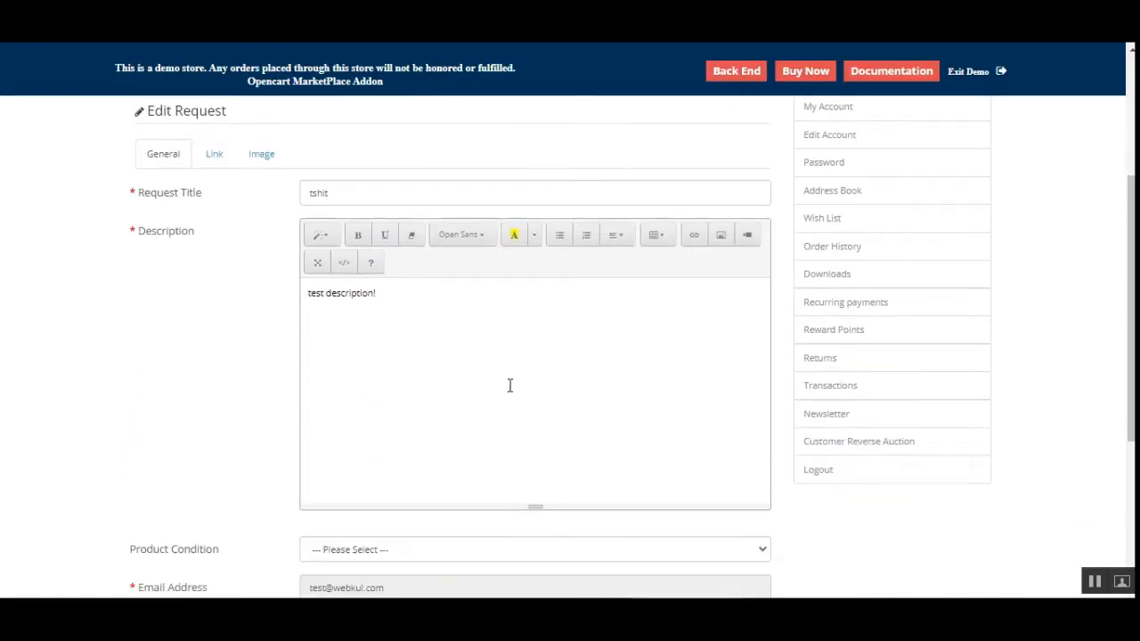
scroll(441, 385, down, 2)
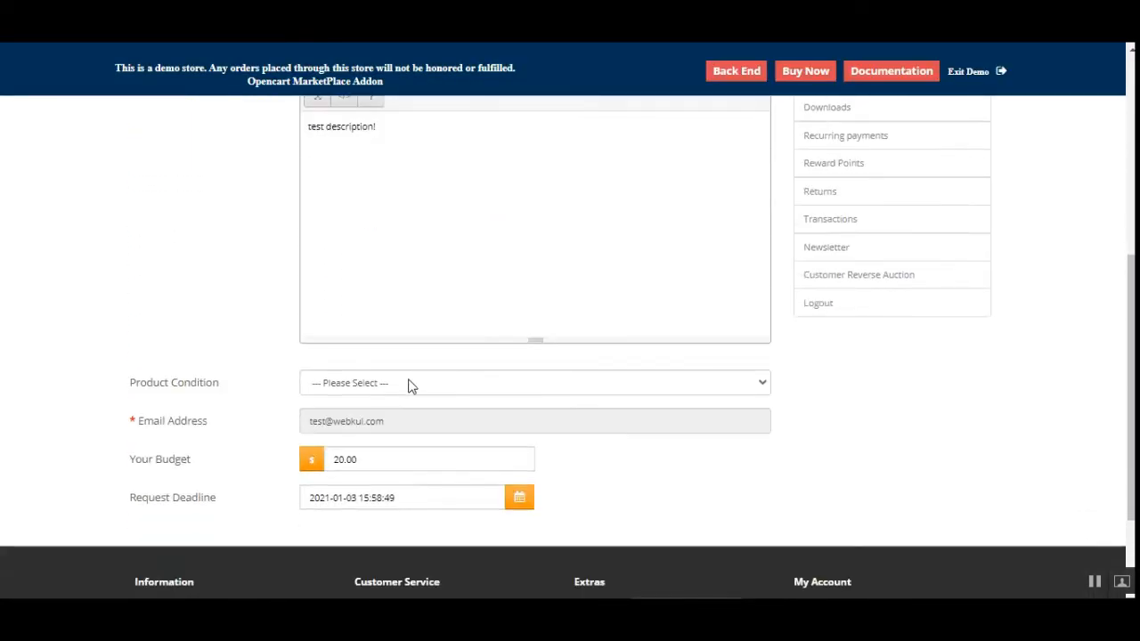
scroll(575, 402, up, 3)
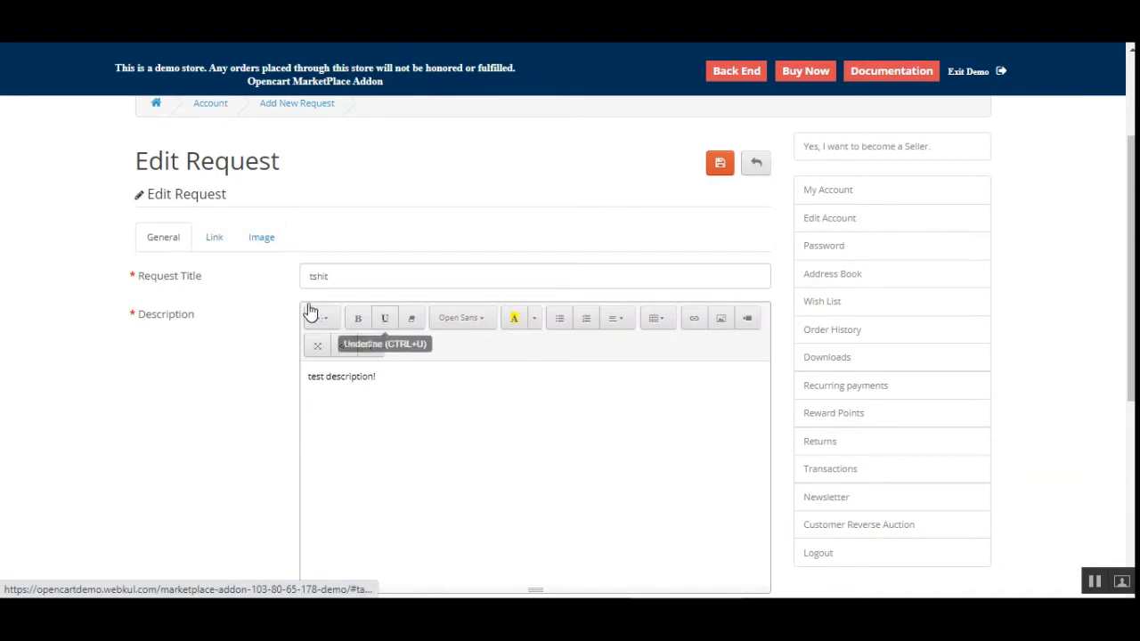
Inspect the request's manufacturer and category link options, keeping Clothes, and look at the image upload option.
click(222, 247)
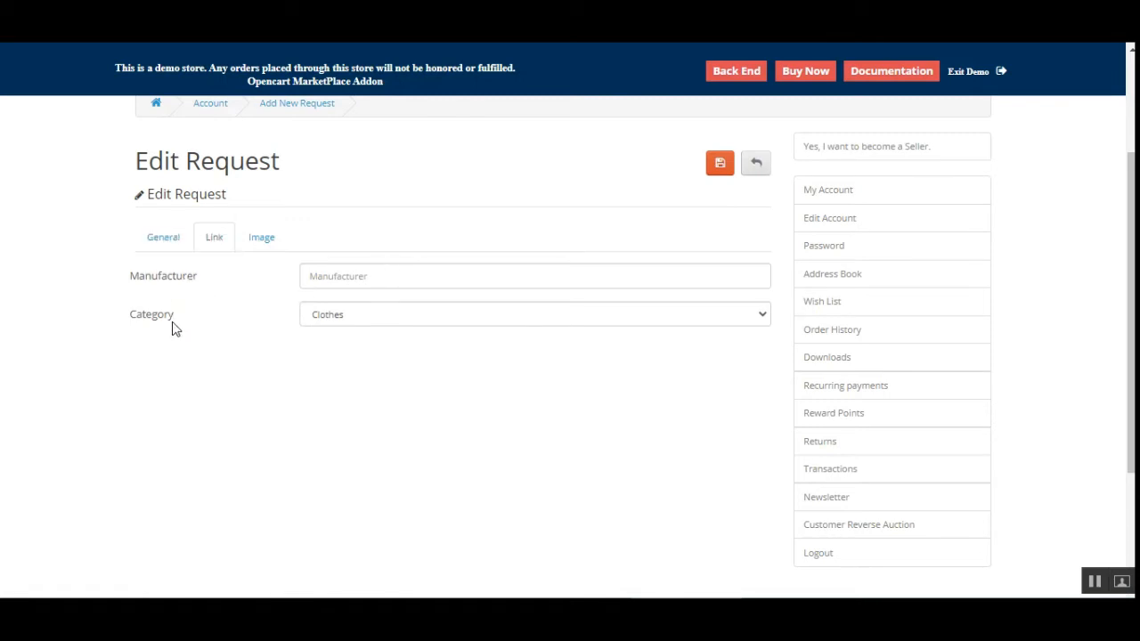
click(393, 316)
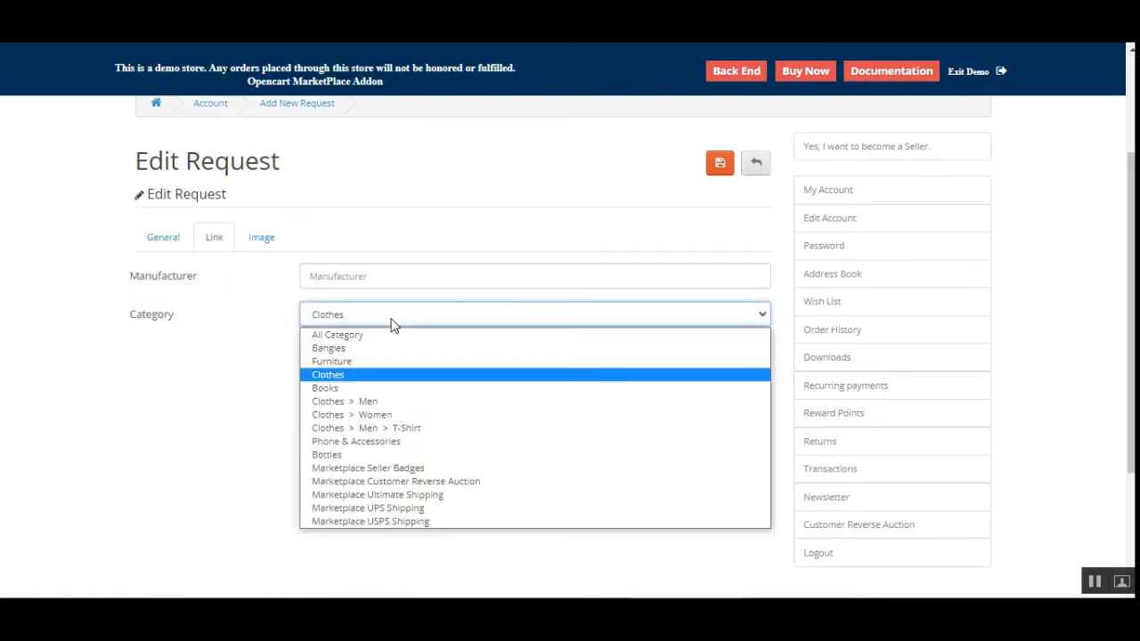
click(244, 319)
click(267, 245)
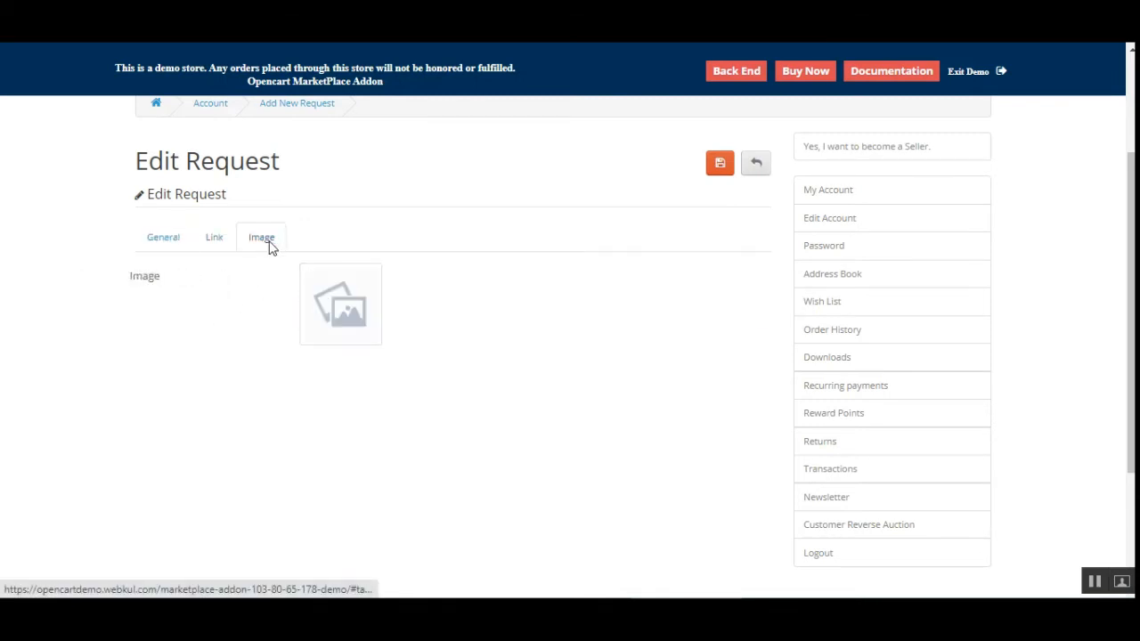
click(342, 309)
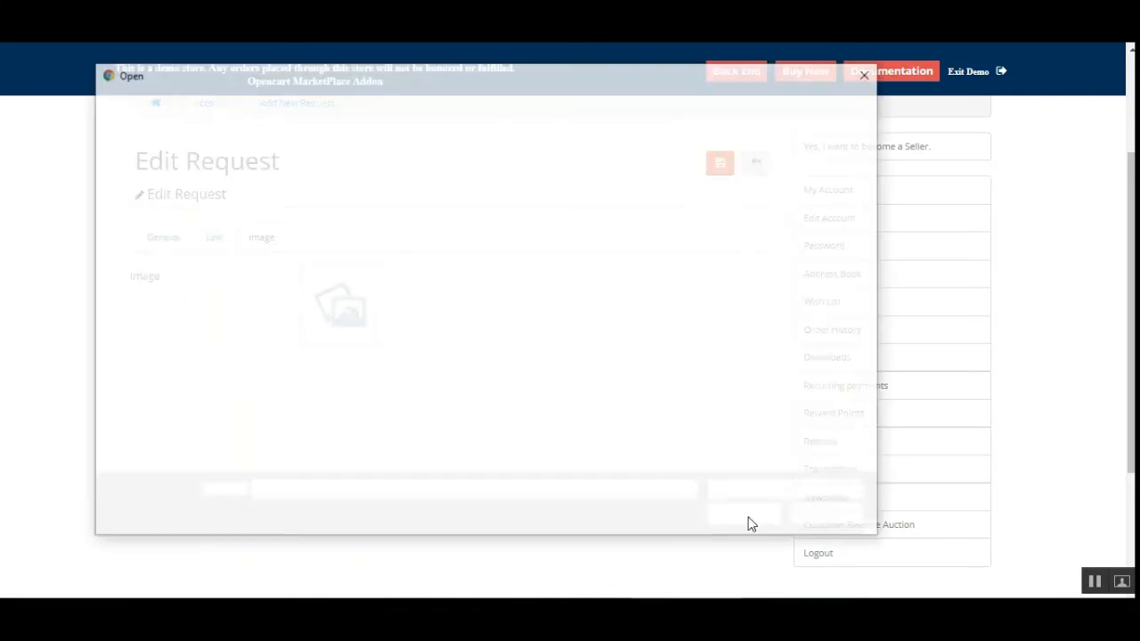
double_click(405, 206)
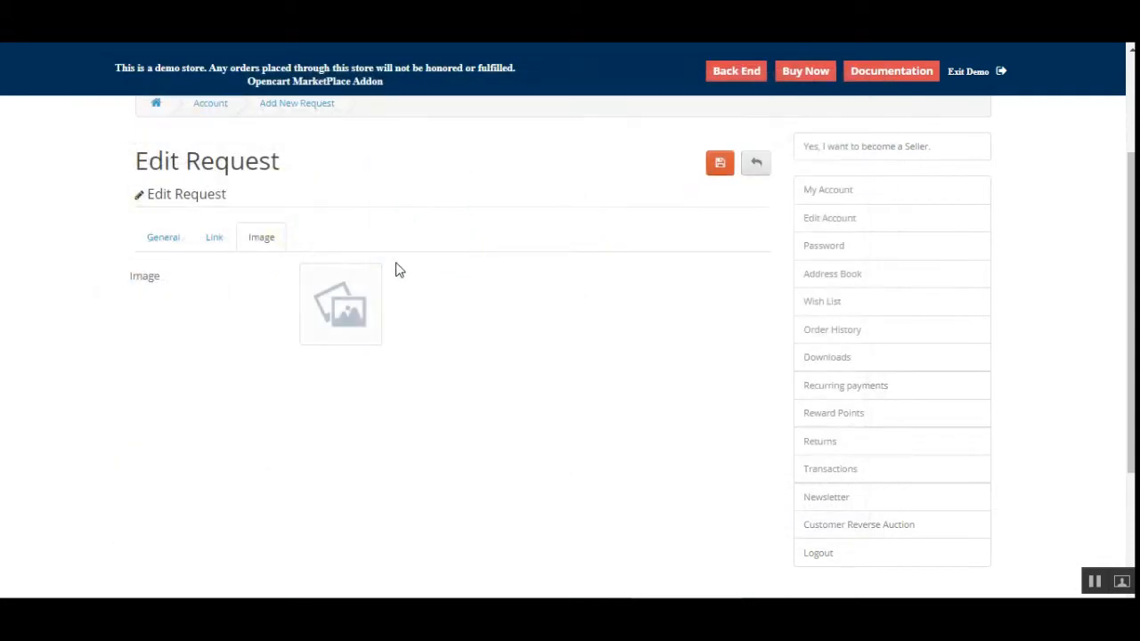
Set the tshit request's product condition to New in its general details and save the request.
click(161, 242)
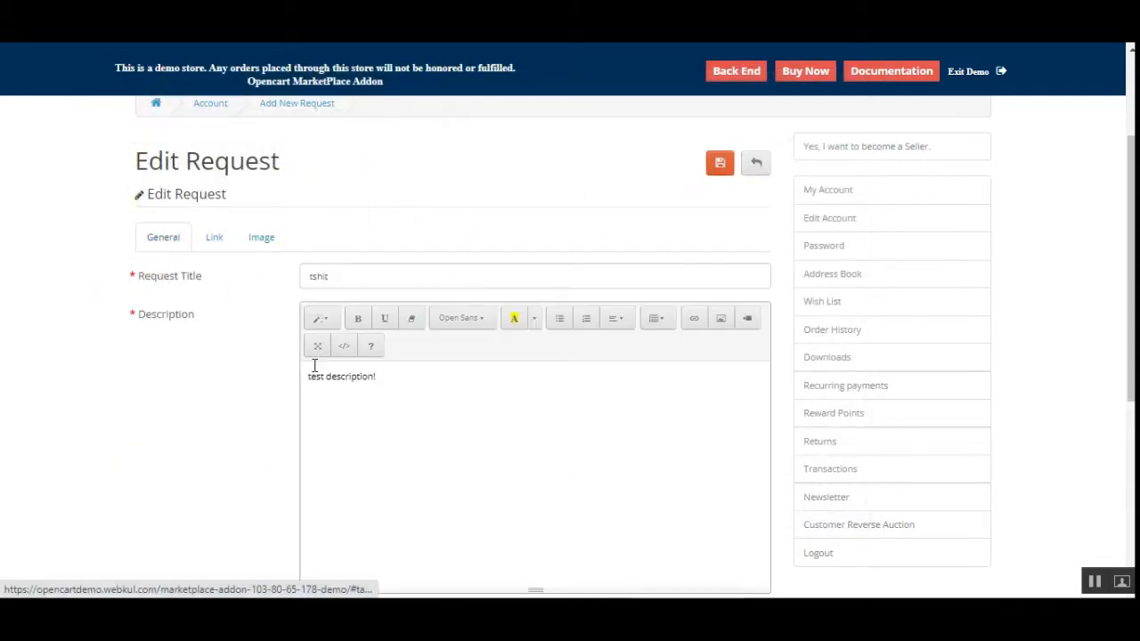
scroll(198, 287, down, 3)
click(388, 378)
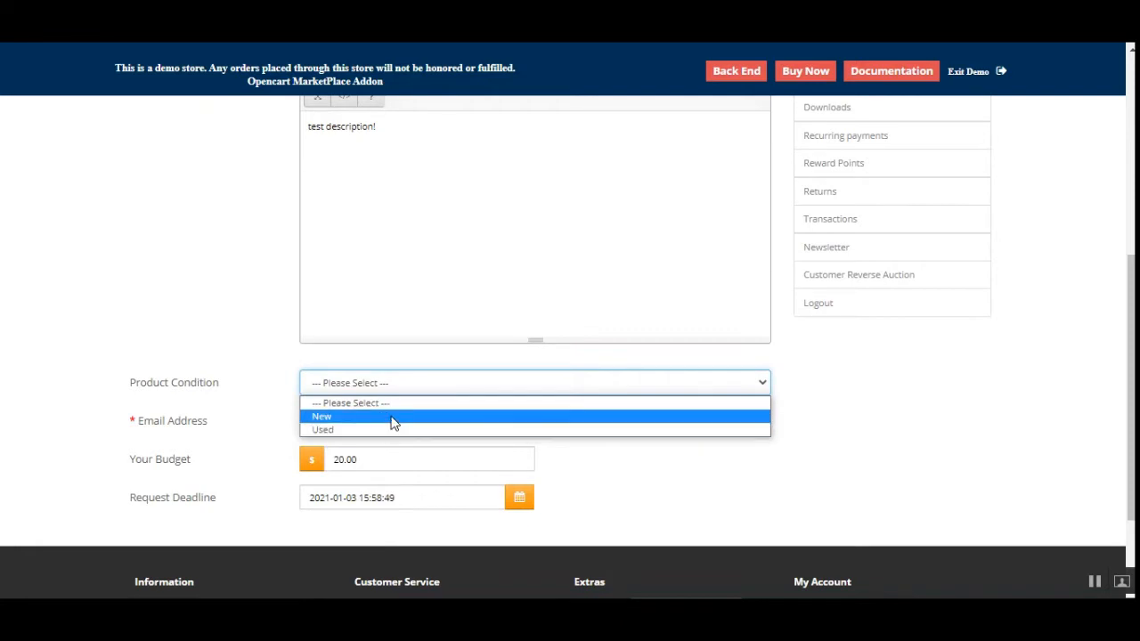
click(392, 419)
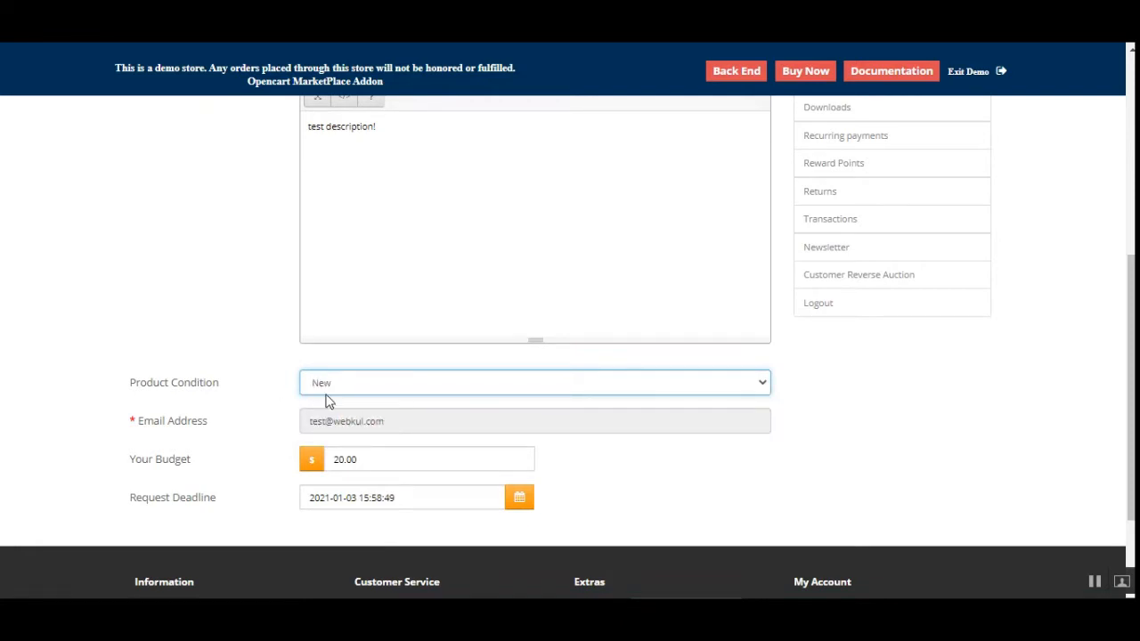
click(258, 454)
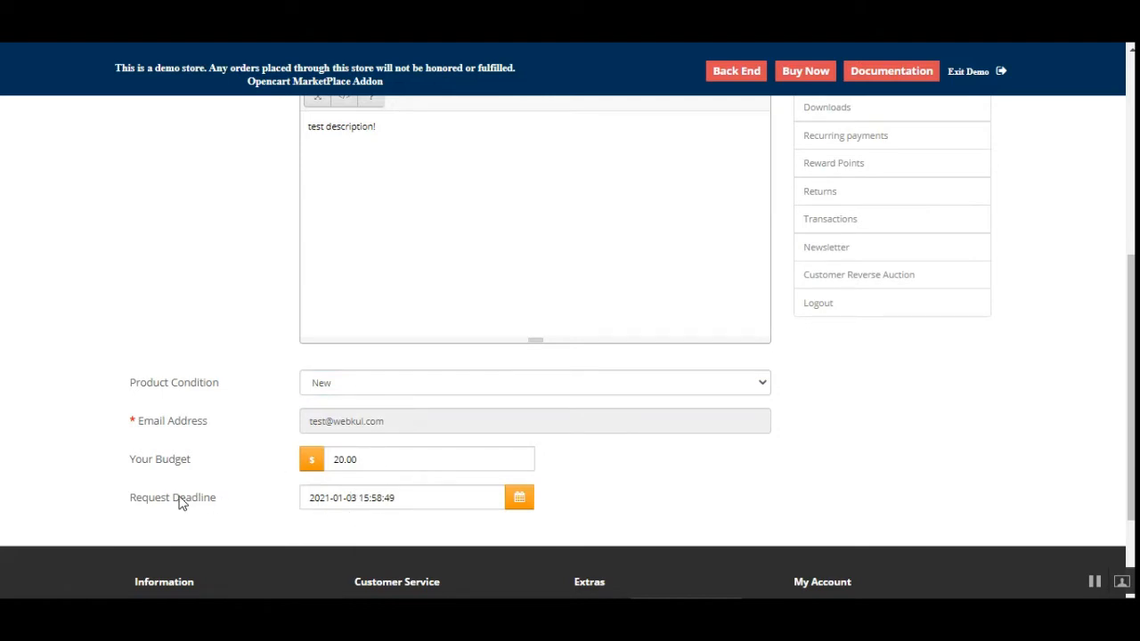
drag(148, 501, 241, 504)
scroll(656, 493, up, 5)
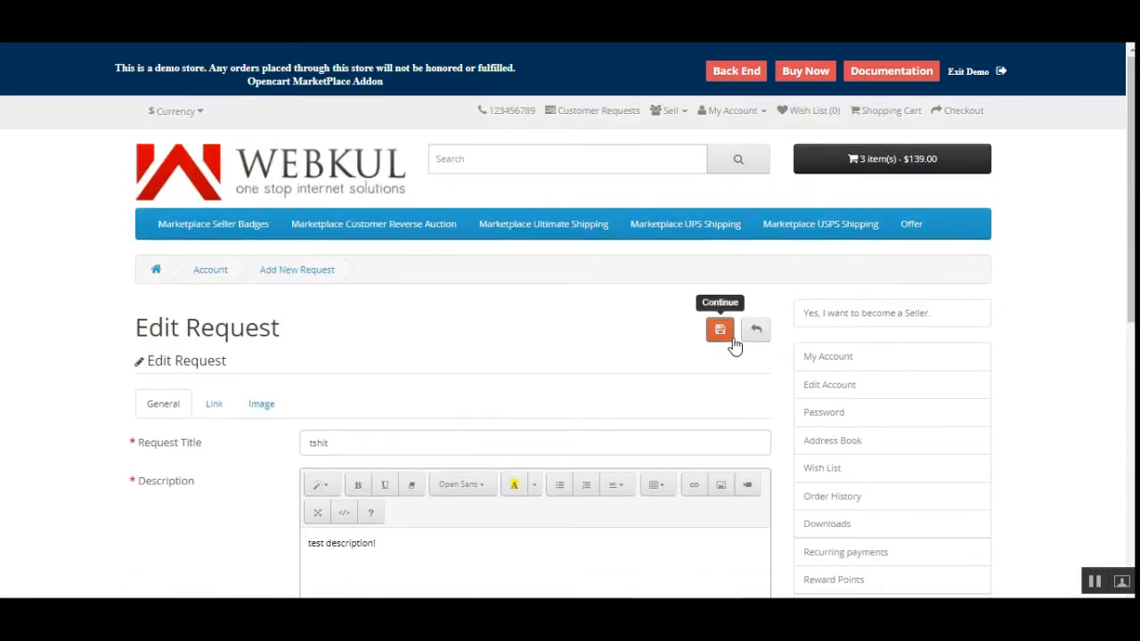
click(725, 337)
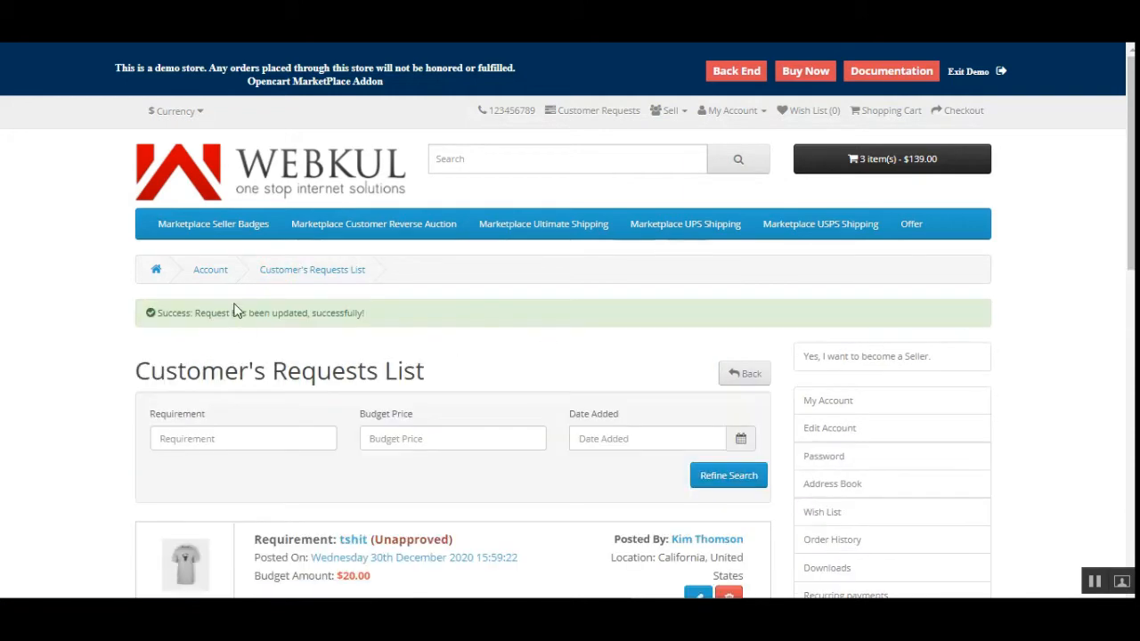
Check the update notice and the filter fields on the Customer's Requests List.
drag(252, 313, 389, 318)
click(520, 351)
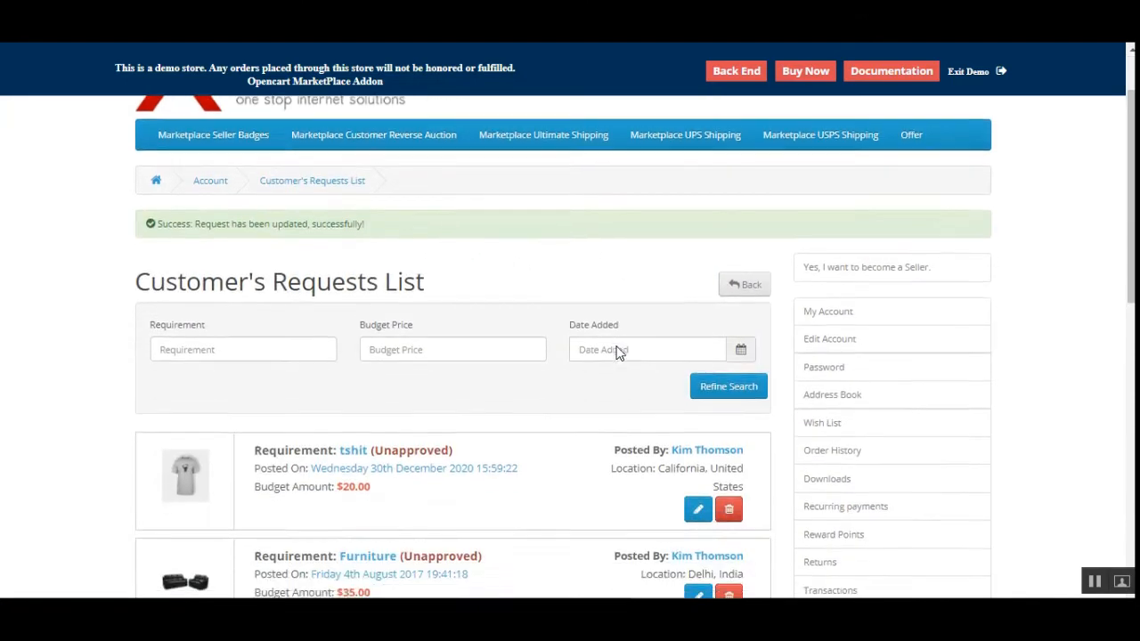
scroll(614, 354, down, 2)
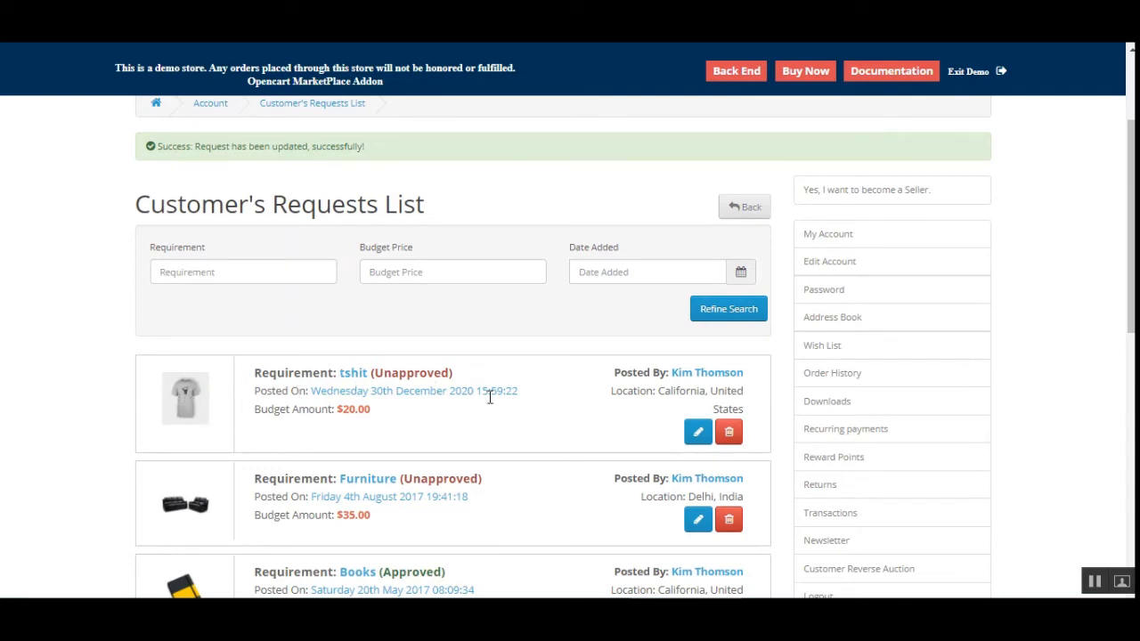
Compare the approval statuses of the listed requests, focusing on the Books request.
scroll(490, 398, down, 2)
double_click(422, 408)
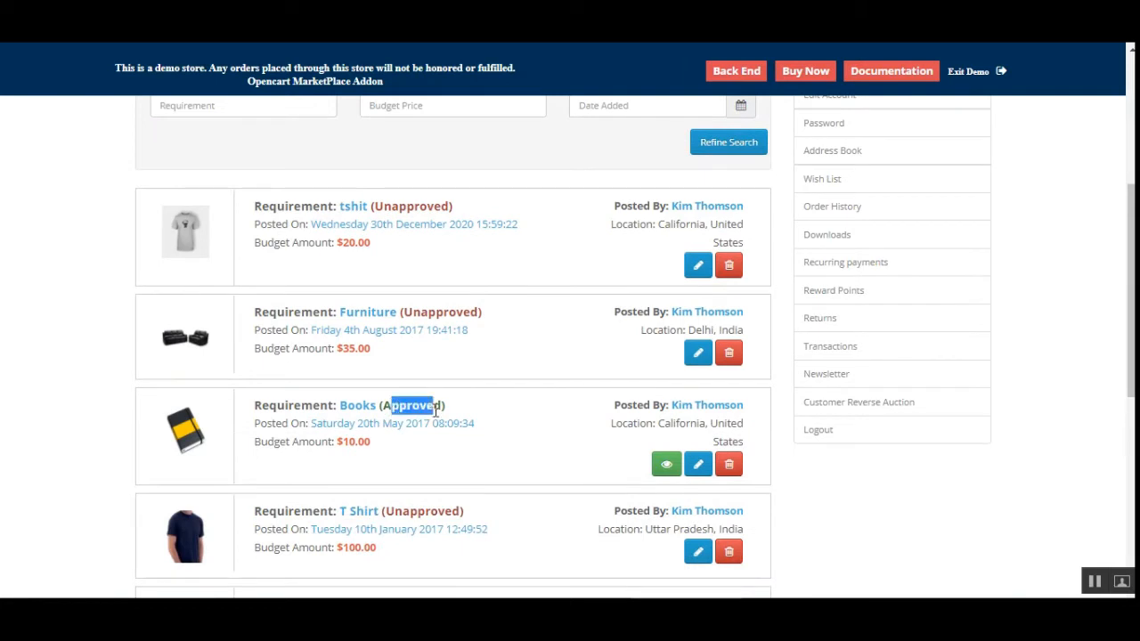
click(458, 416)
drag(387, 407, 444, 418)
scroll(498, 473, down, 2)
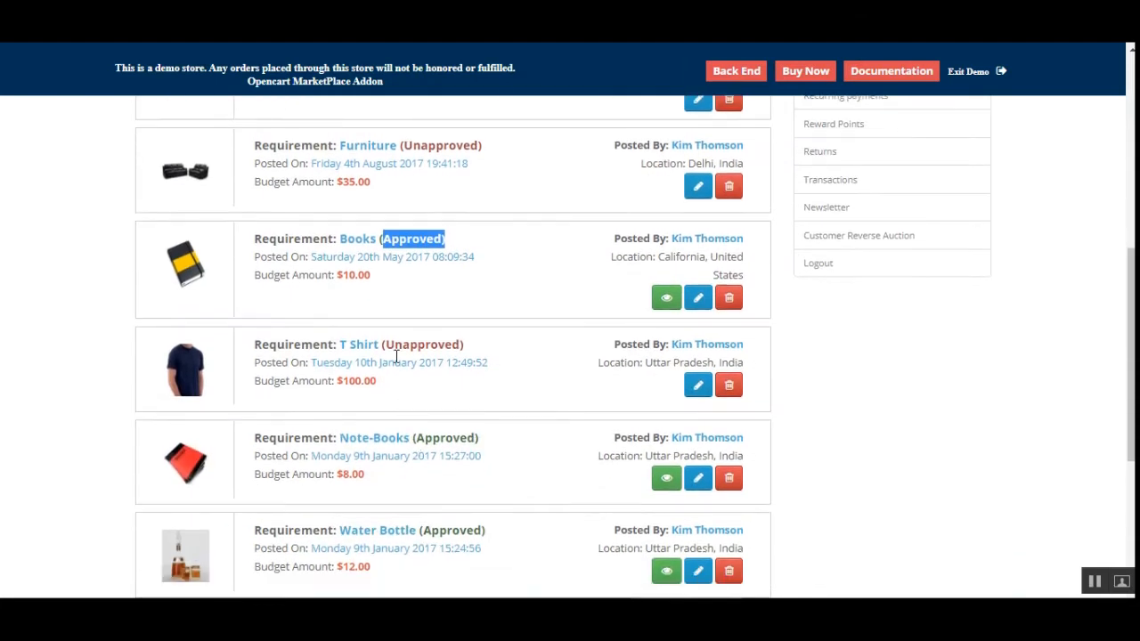
scroll(458, 522, up, 1)
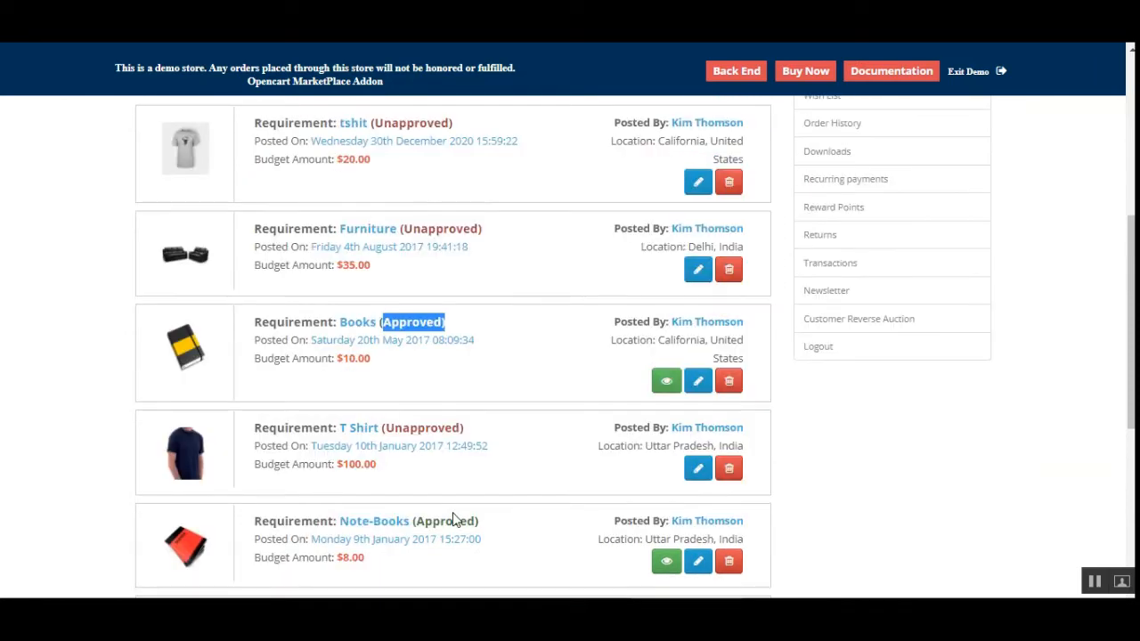
scroll(590, 400, up, 1)
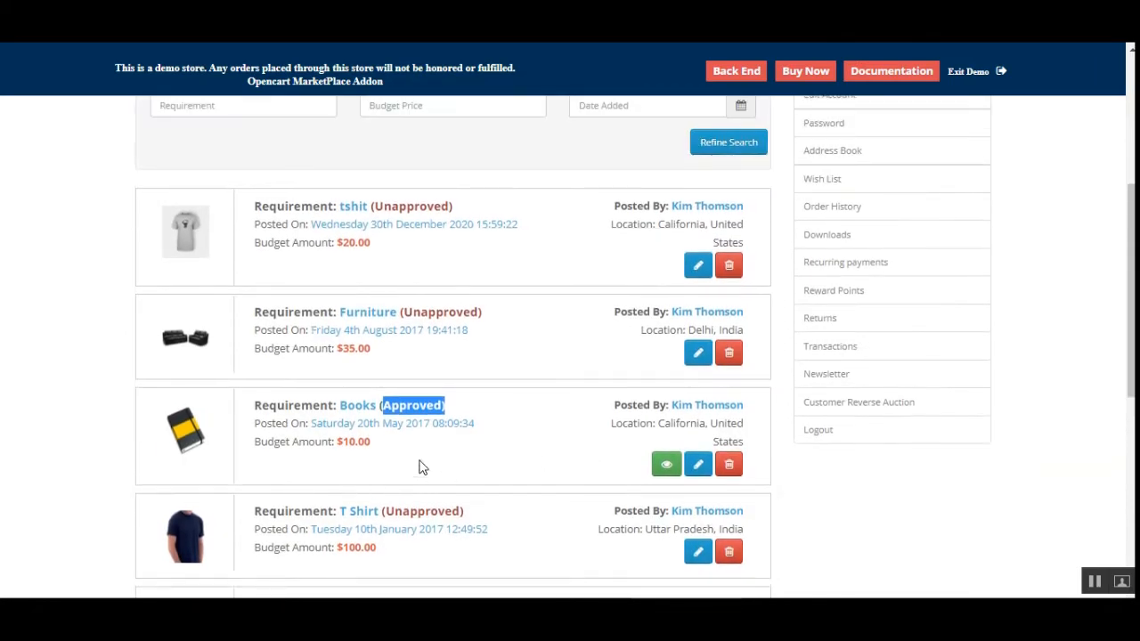
click(439, 461)
drag(399, 405, 429, 405)
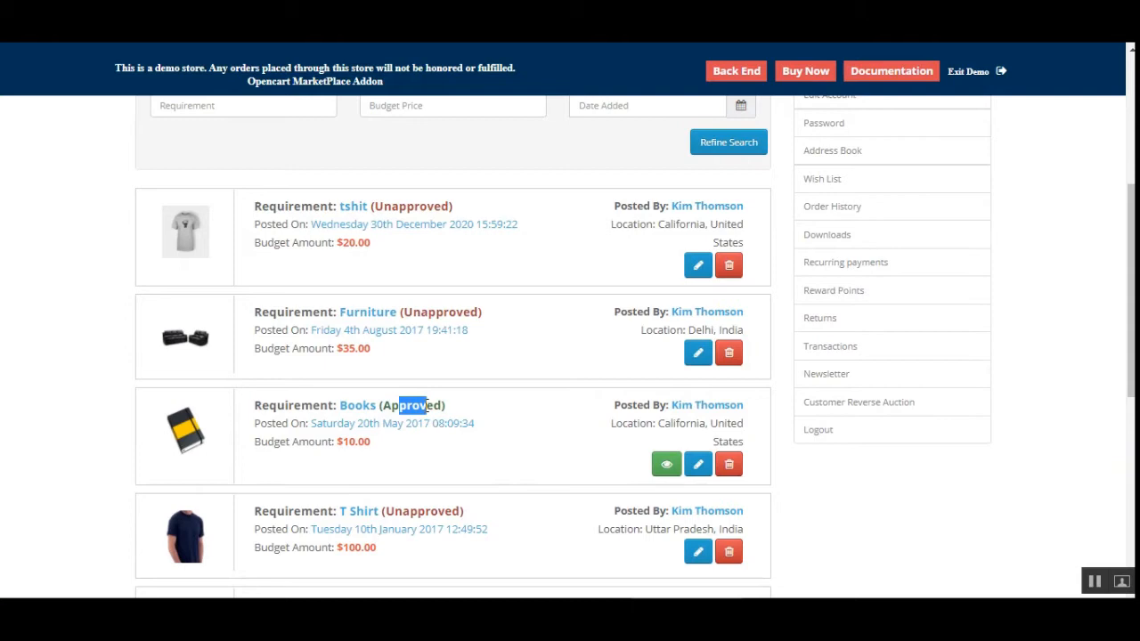
Open the customer view of the approved Books request and review its details from budget down to brand.
click(668, 467)
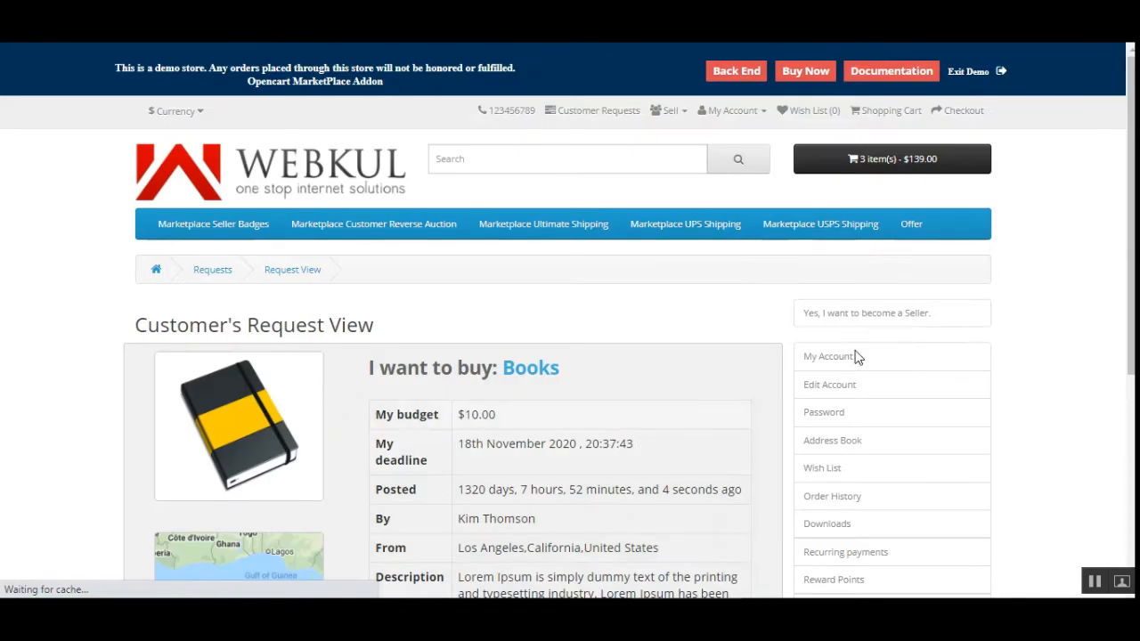
scroll(855, 356, down, 1)
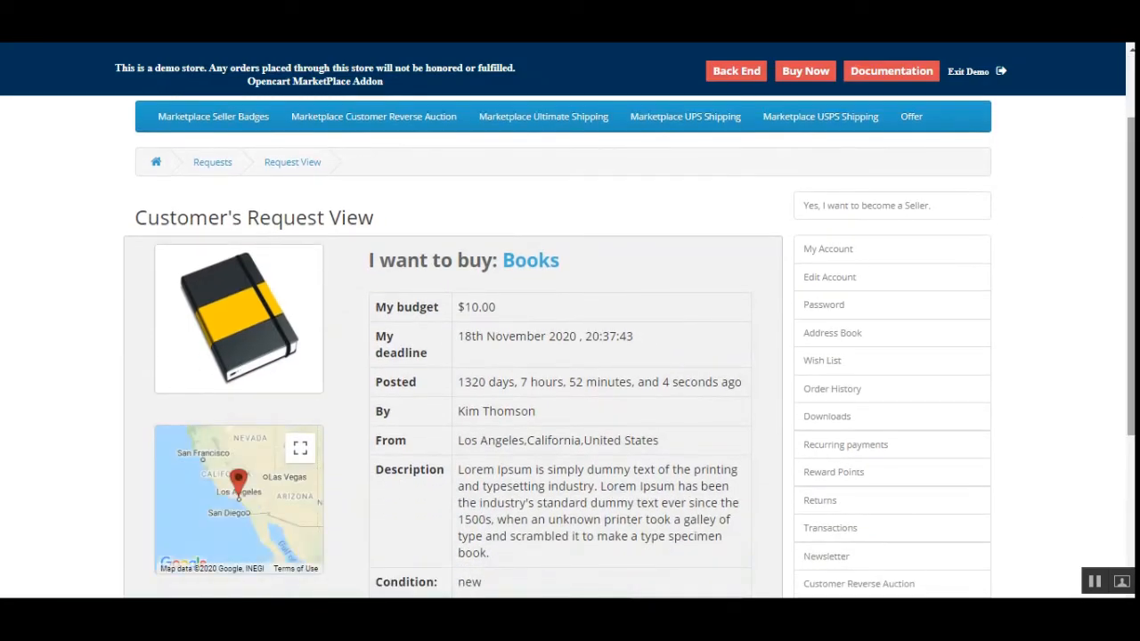
scroll(570, 356, down, 1)
scroll(570, 357, up, 1)
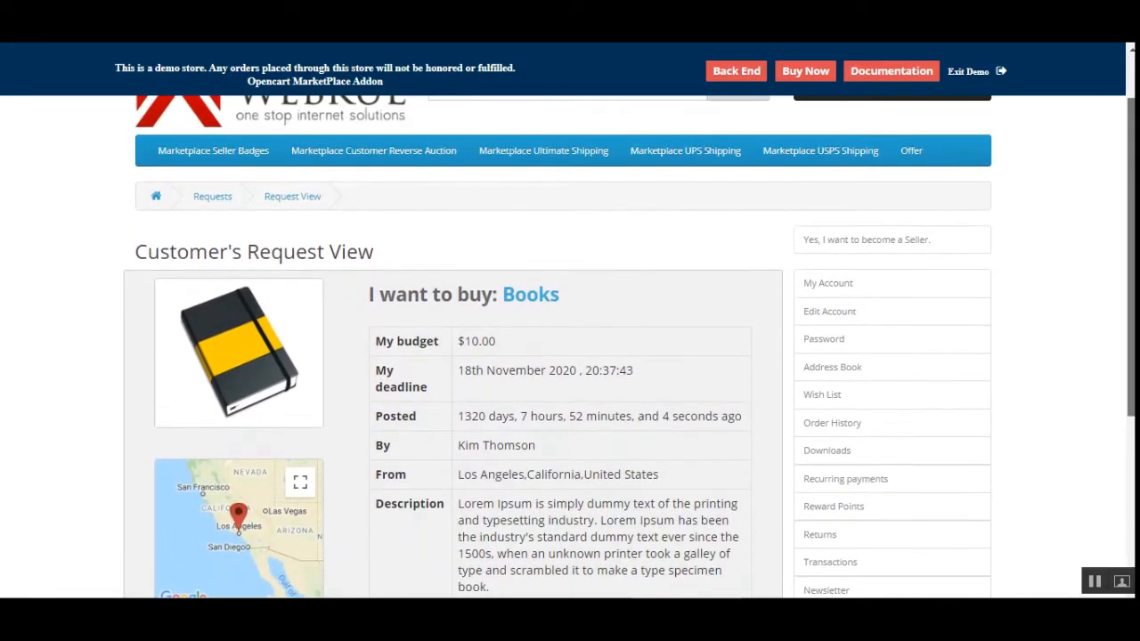
scroll(1078, 371, up, 1)
scroll(1079, 371, down, 3)
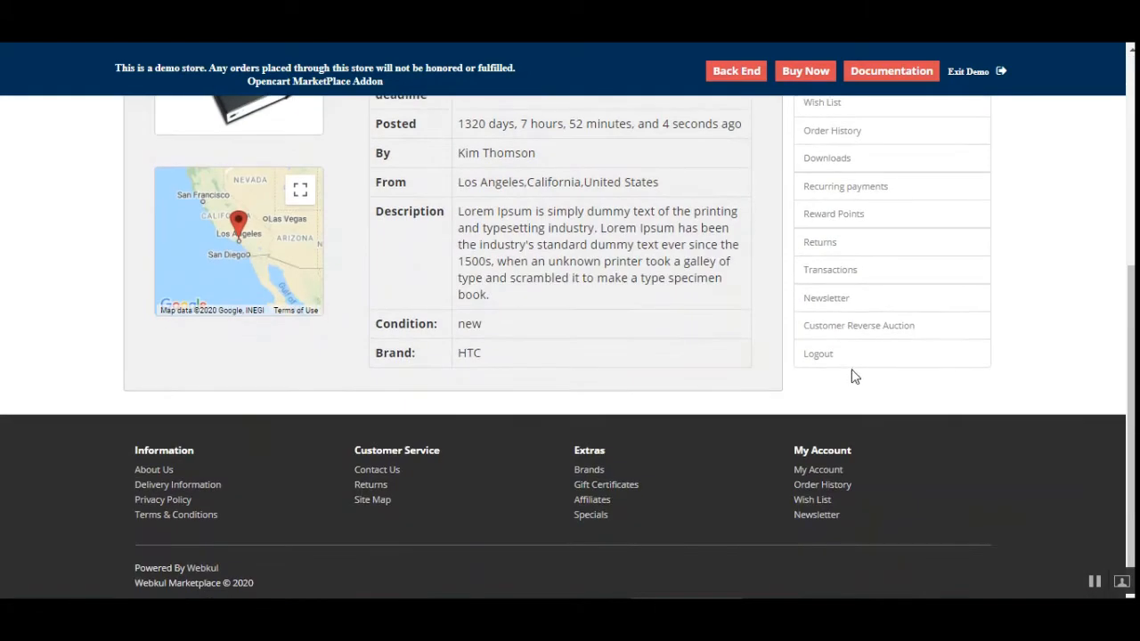
Return to the customer reverse auction's Request List and look over the submitted requests.
mouse_move(881, 328)
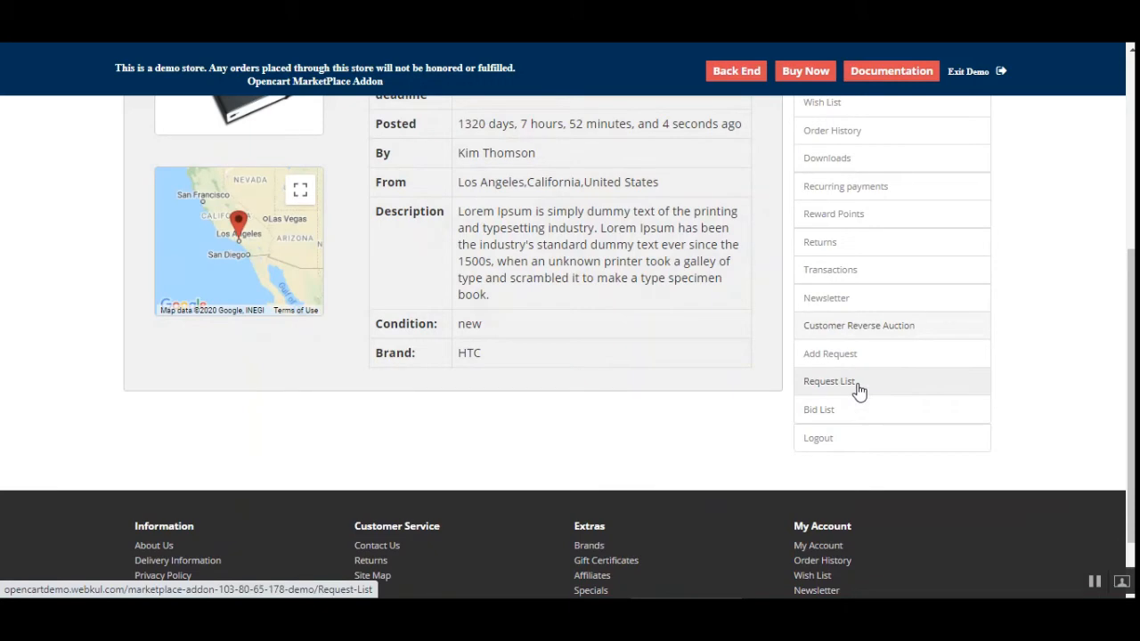
click(808, 380)
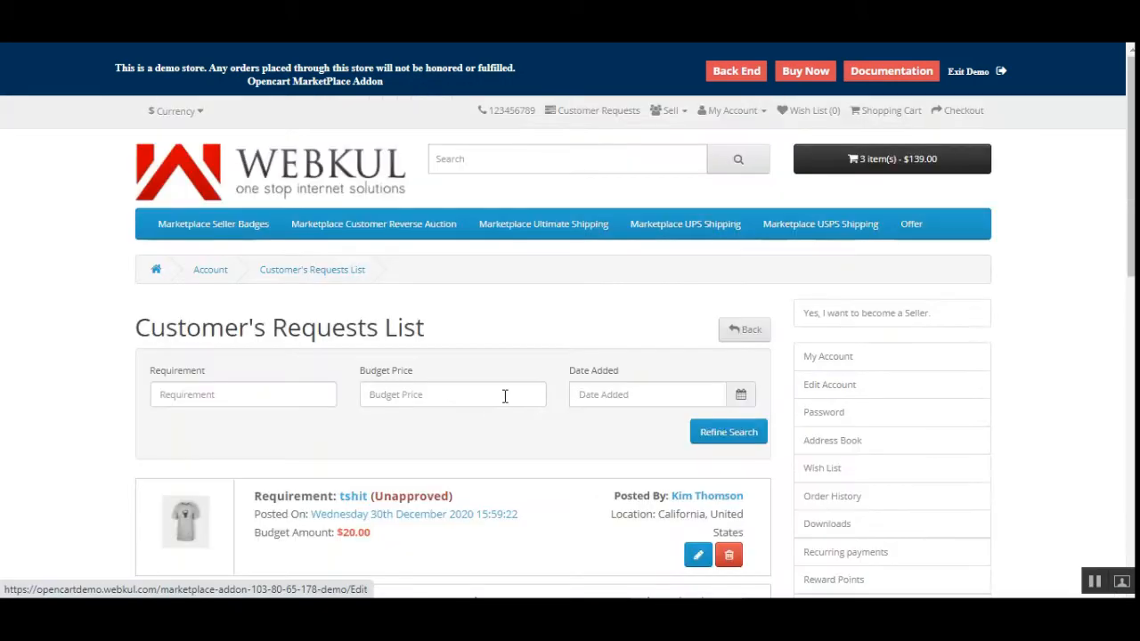
scroll(508, 401, down, 3)
scroll(463, 400, up, 2)
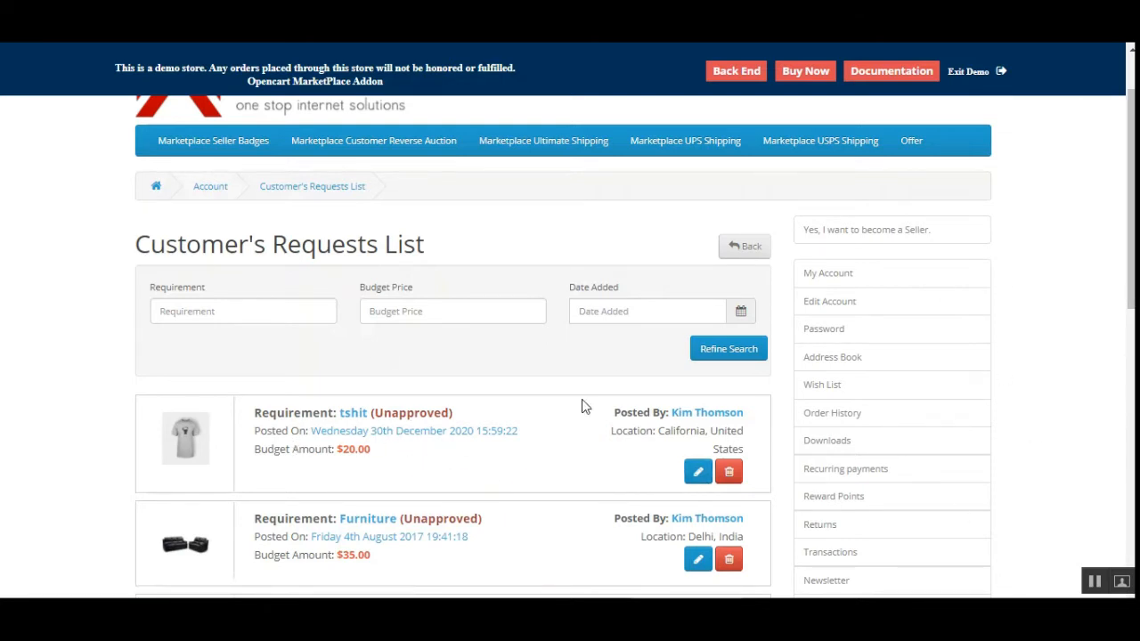
mouse_move(1130, 249)
mouse_down()
mouse_move(1131, 313)
mouse_move(1131, 262)
mouse_up()
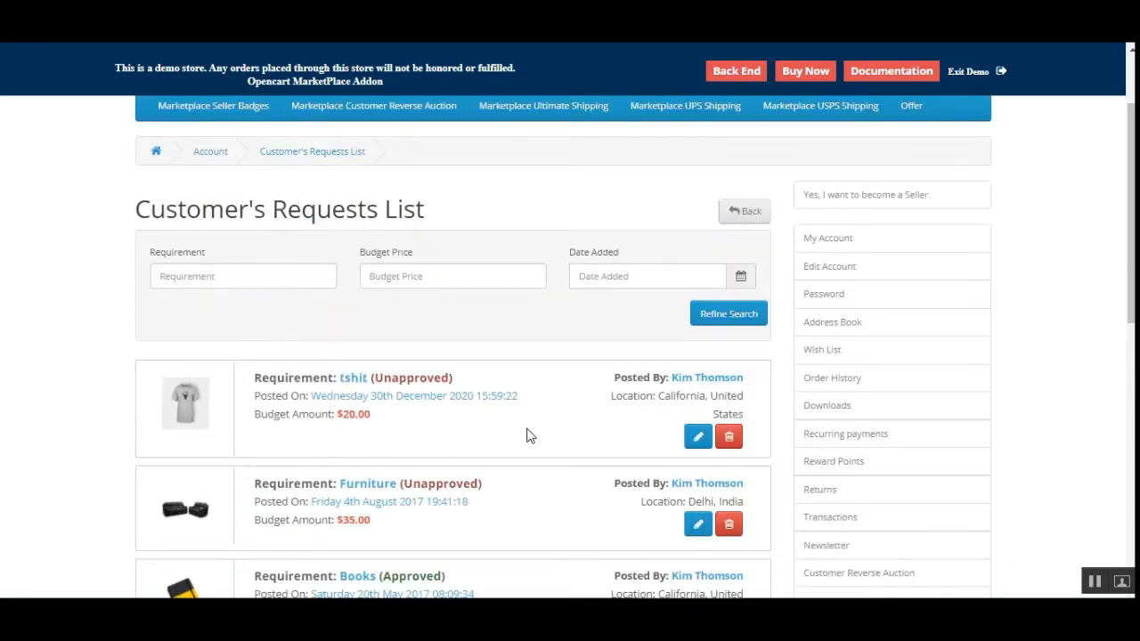
Open the customer reverse auction's Bid List and review the sellers' bids by requirement, product, price and status.
drag(1131, 307, 1131, 369)
click(862, 397)
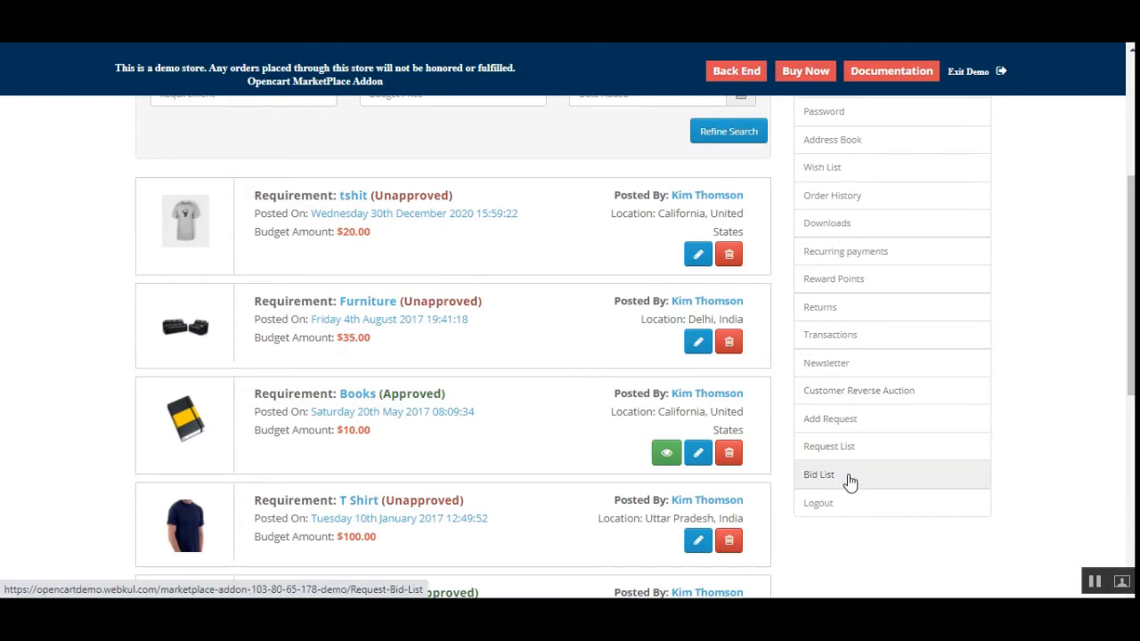
click(850, 482)
scroll(338, 410, down, 3)
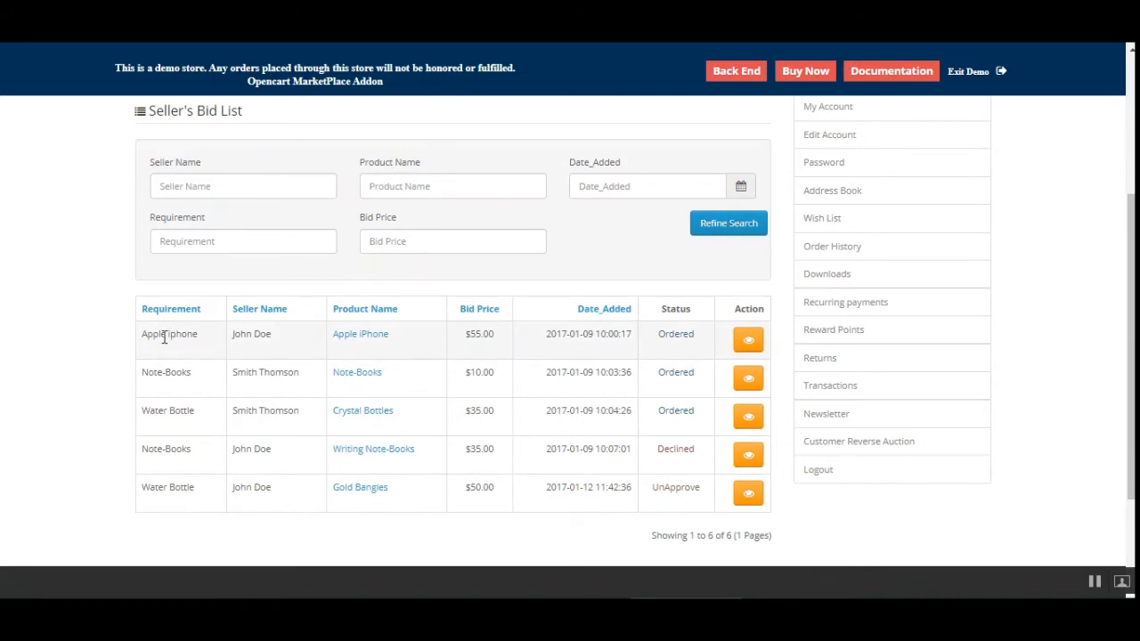
drag(144, 335, 172, 367)
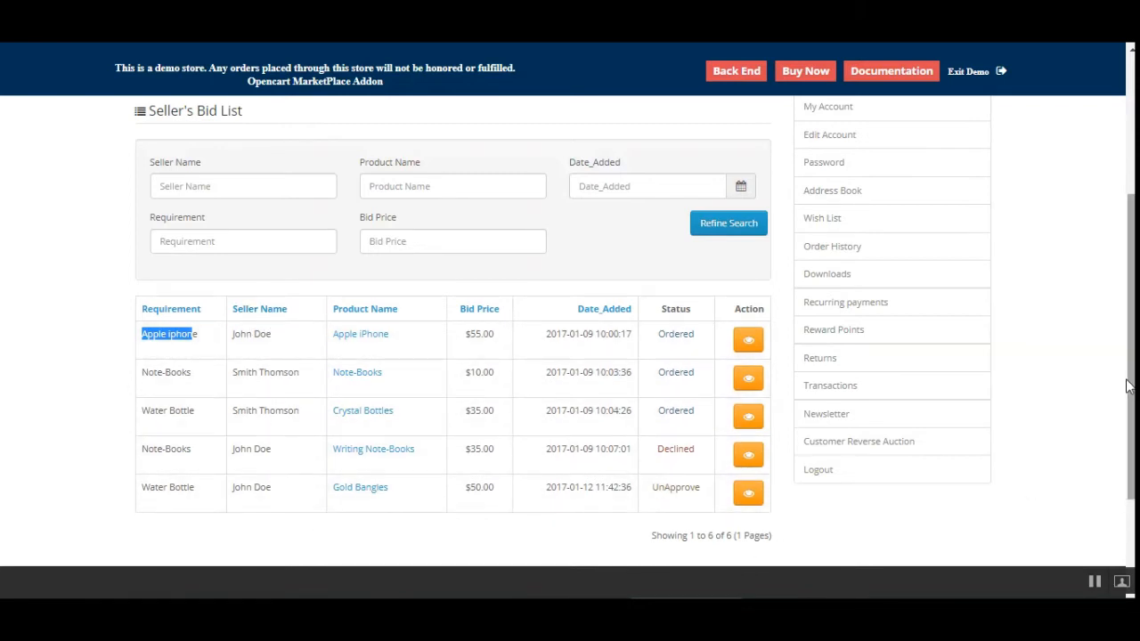
click(273, 535)
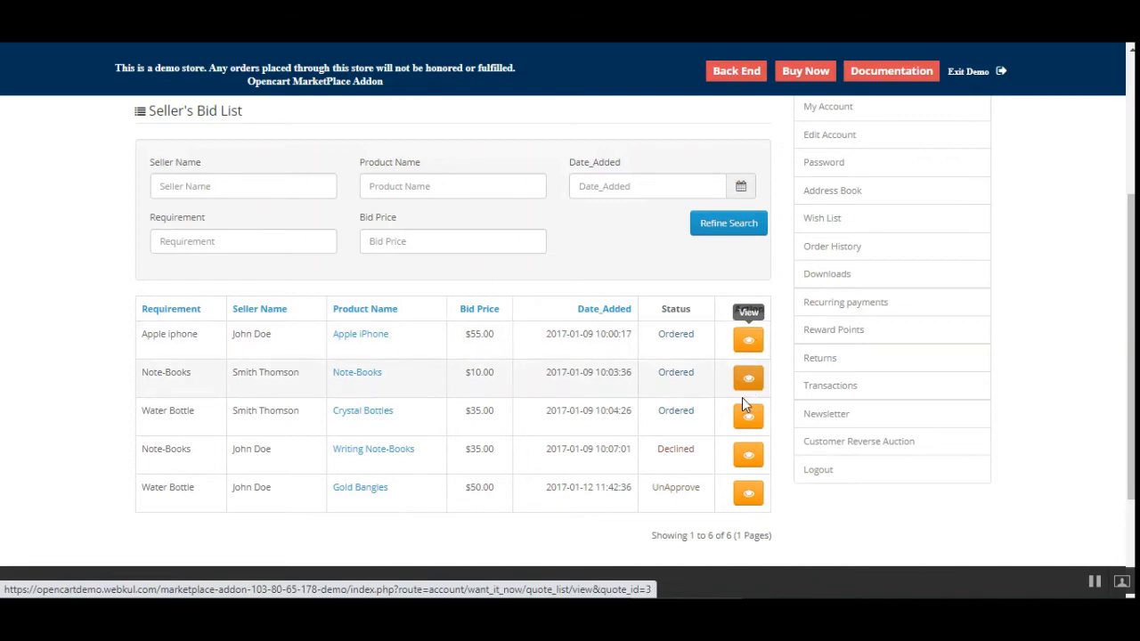
Open the bid on the Apple iphone requirement and examine its request budget and poster.
click(262, 355)
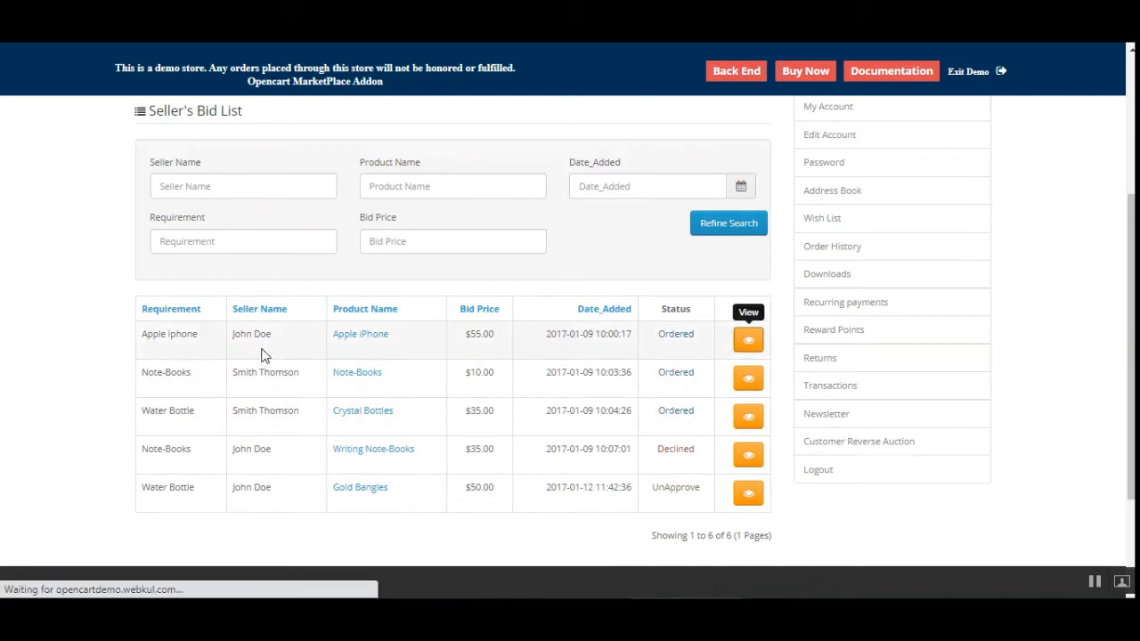
scroll(306, 362, down, 1)
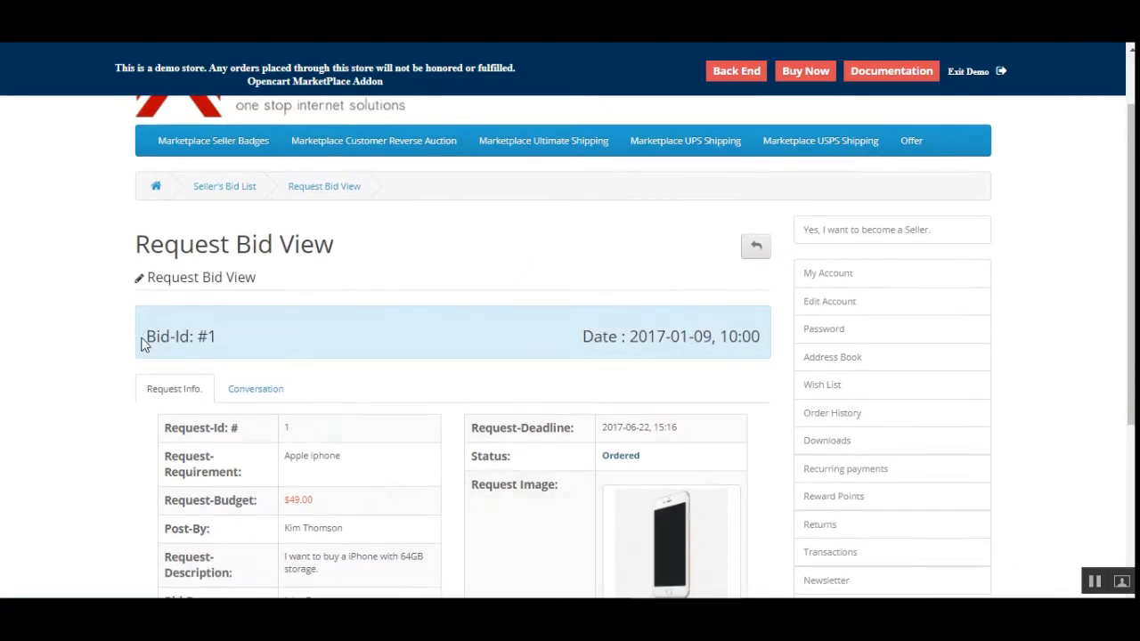
scroll(1131, 267, down, 2)
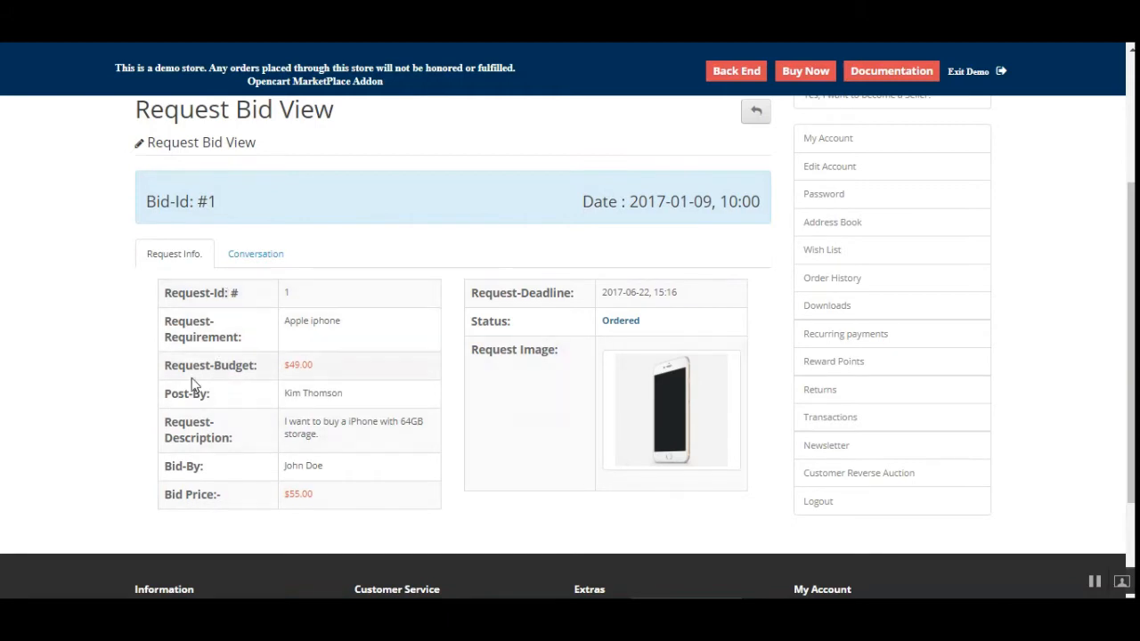
drag(178, 367, 276, 374)
click(265, 374)
click(350, 383)
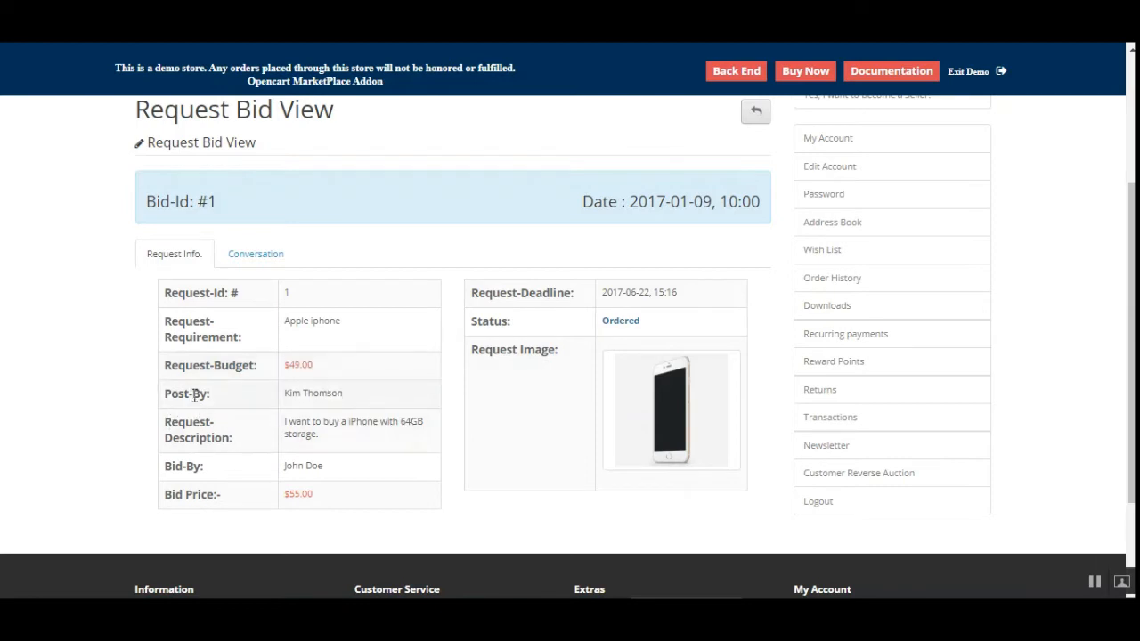
drag(170, 397, 338, 396)
click(364, 401)
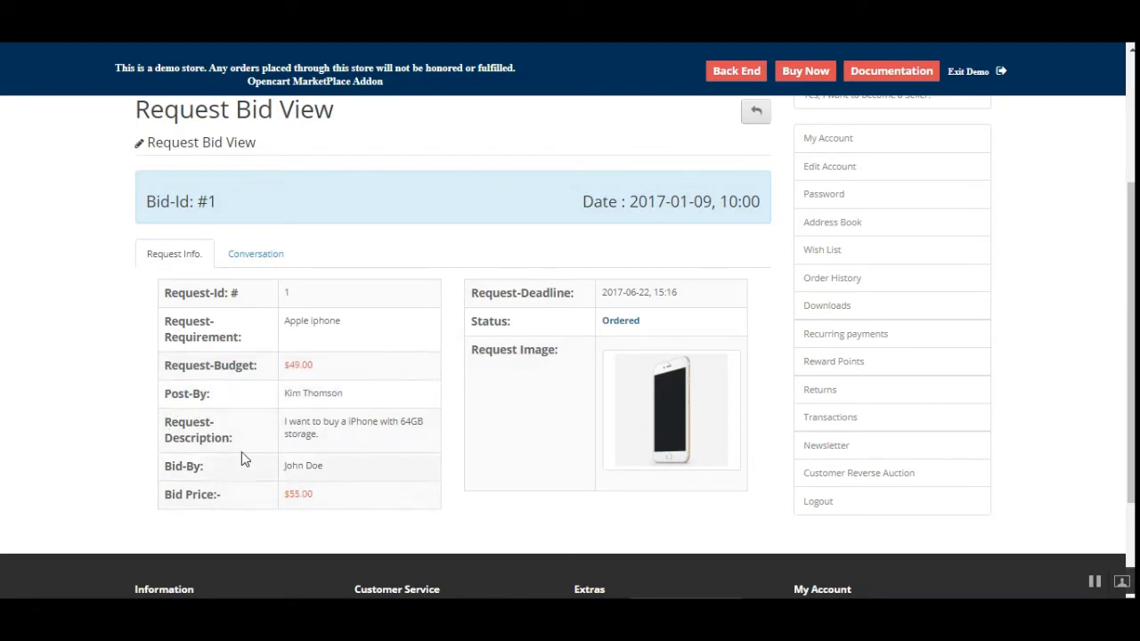
Examine the Apple iphone bid's request description, bidder and bid price.
drag(171, 424, 245, 453)
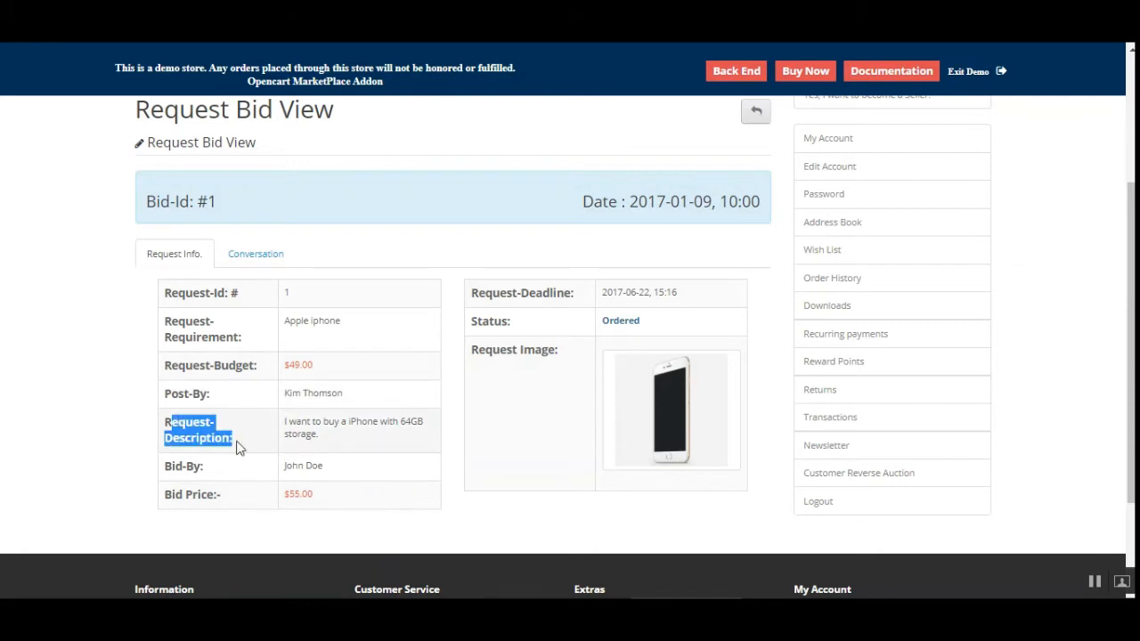
click(360, 447)
drag(173, 466, 210, 474)
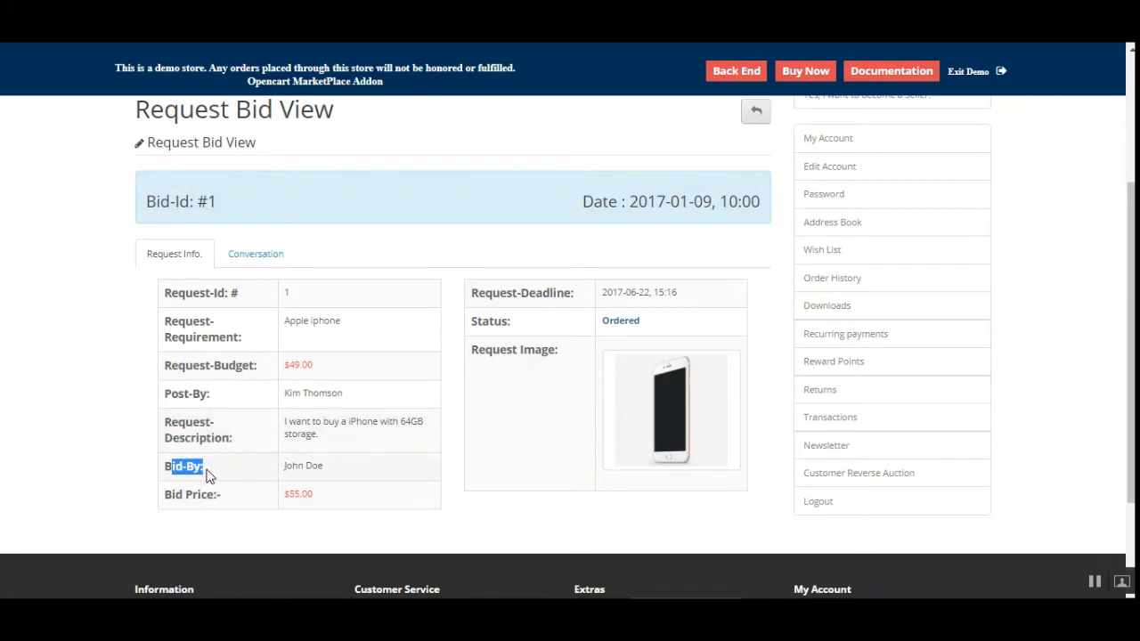
click(293, 472)
click(355, 480)
drag(314, 500, 283, 499)
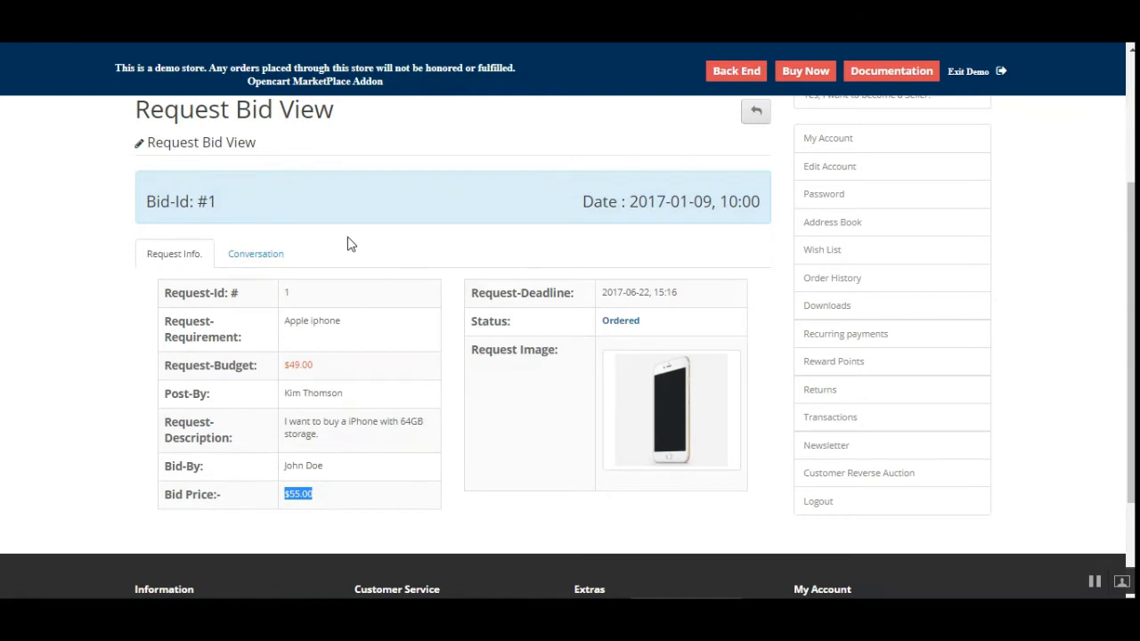
Open the Apple iphone bid's conversation and inspect the message senders and the message form.
click(263, 258)
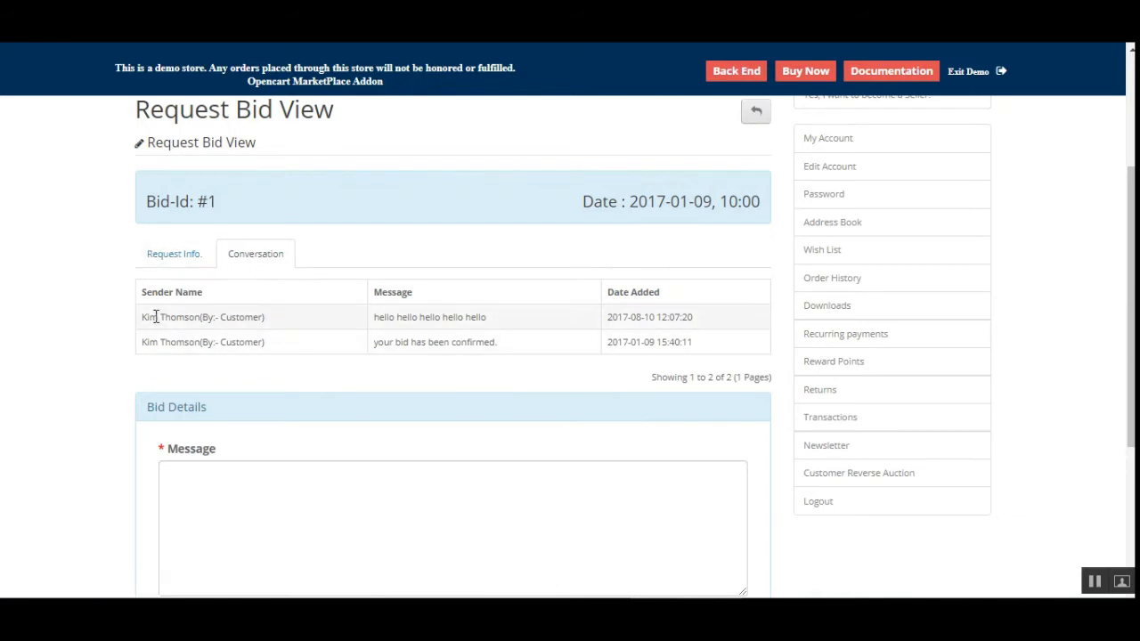
drag(156, 317, 255, 318)
scroll(303, 408, down, 1)
scroll(263, 362, up, 1)
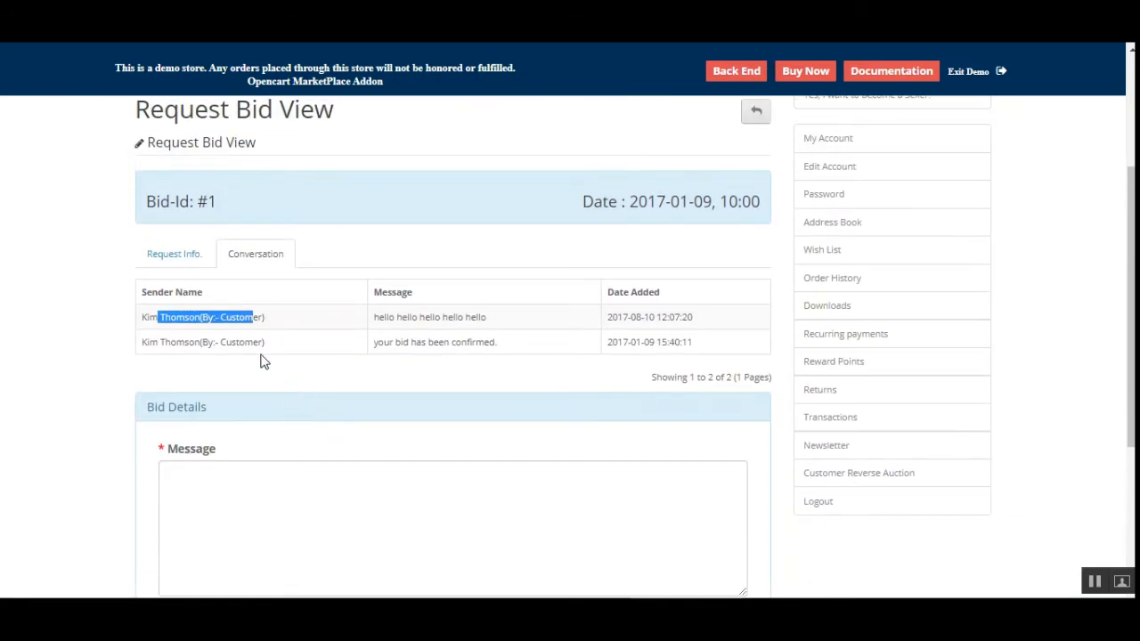
Examine the Message field for replying to the bidder and the earlier messages in the Apple iphone bid's conversation.
scroll(392, 336, down, 2)
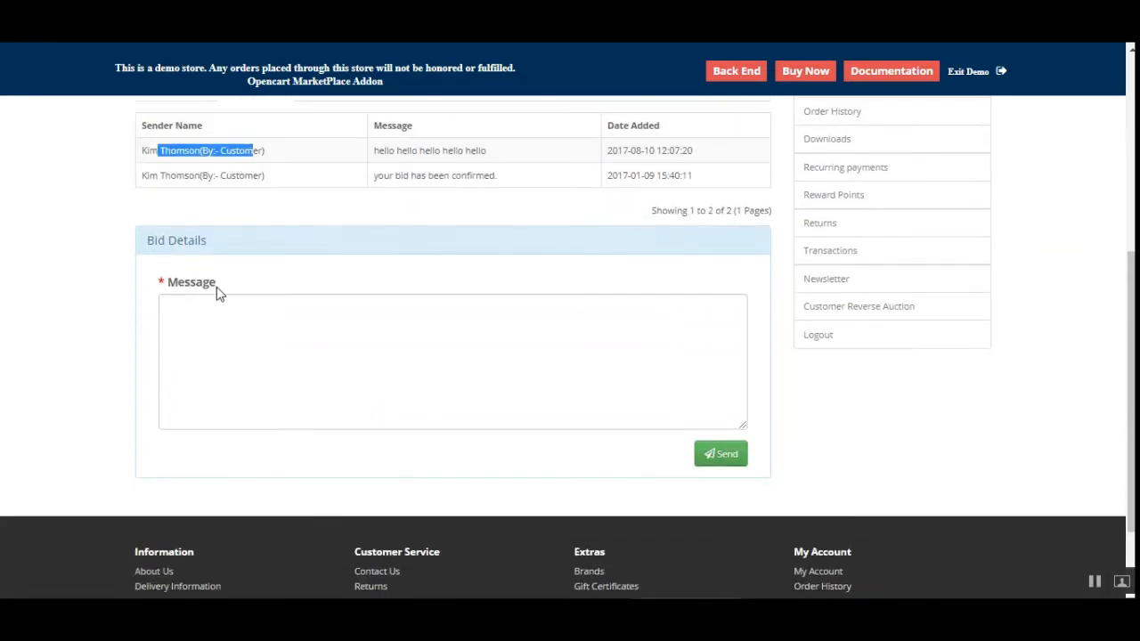
click(247, 308)
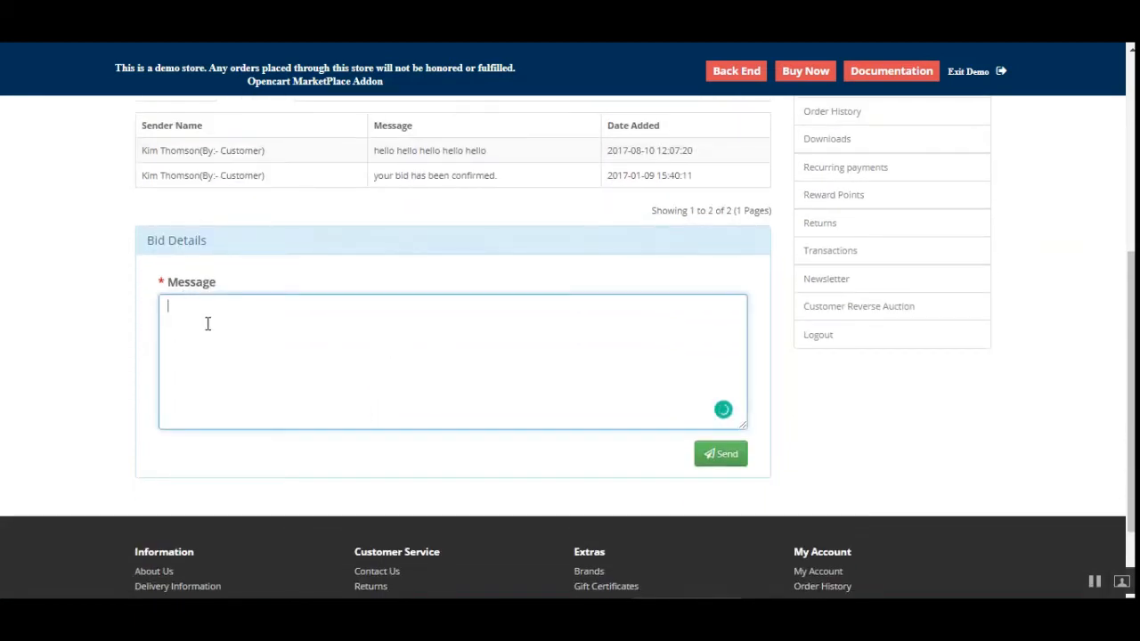
scroll(456, 401, up, 1)
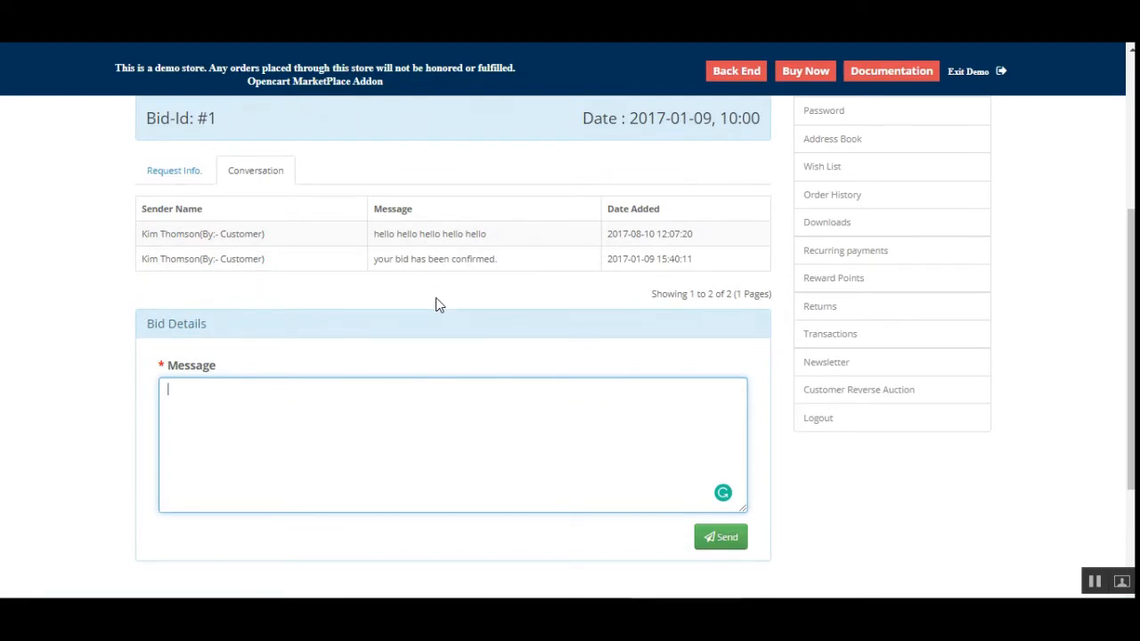
click(340, 167)
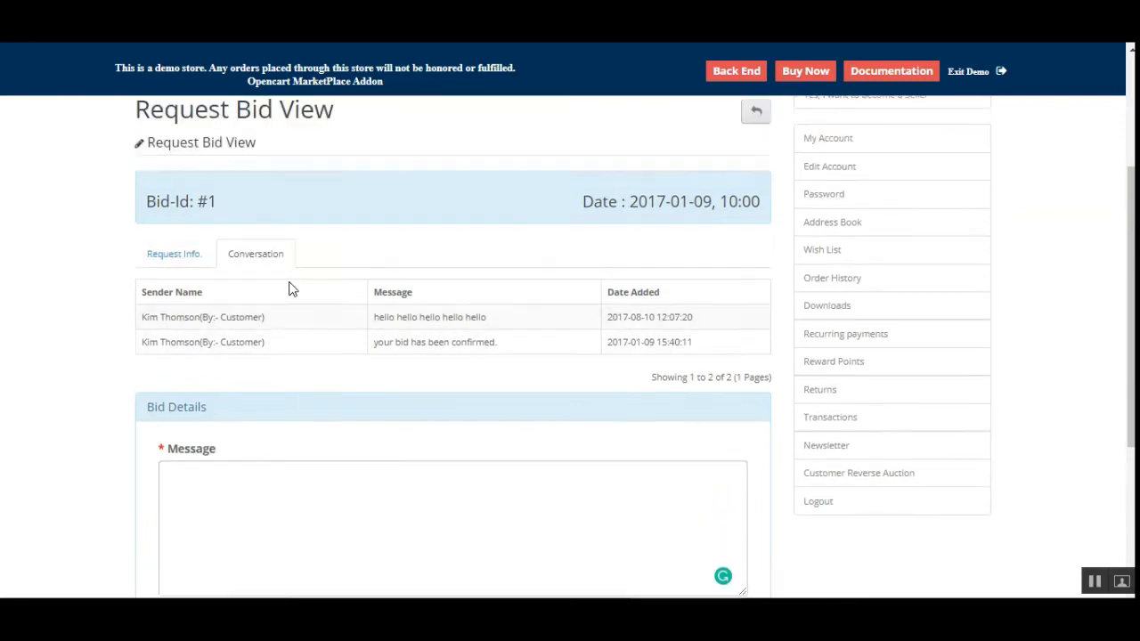
Return to the Apple iphone bid's request information and review its details.
click(174, 255)
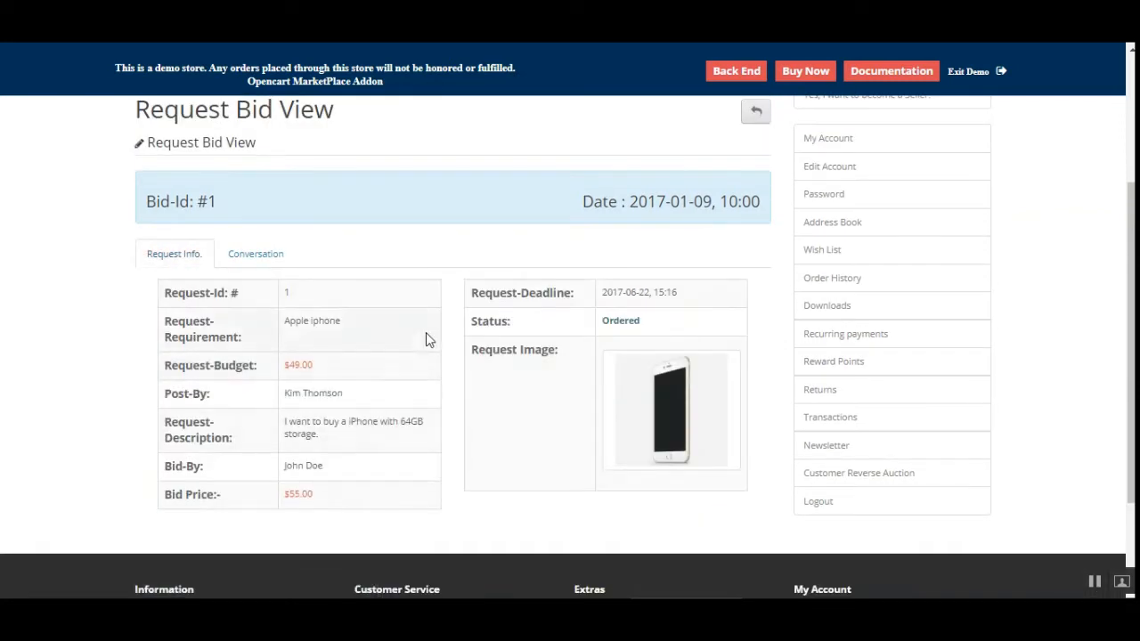
scroll(895, 447, up, 1)
scroll(895, 433, down, 2)
Open the customer reverse auction's Request List and check the approval status of the tshit request.
click(868, 393)
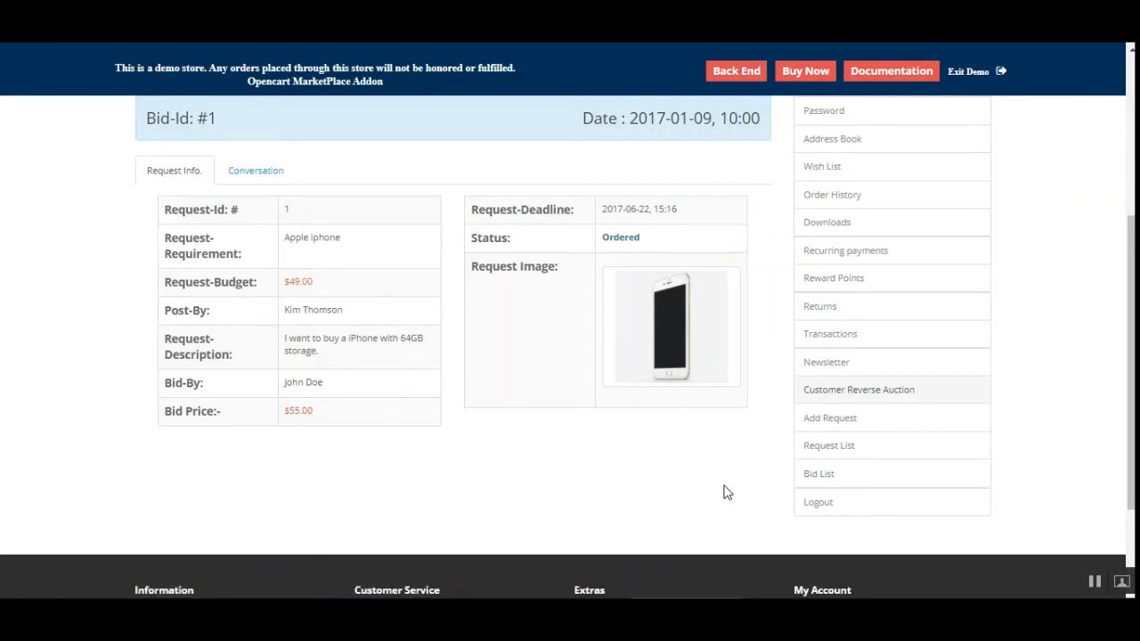
mouse_move(1131, 346)
mouse_down()
mouse_move(1133, 210)
mouse_move(1133, 350)
mouse_up()
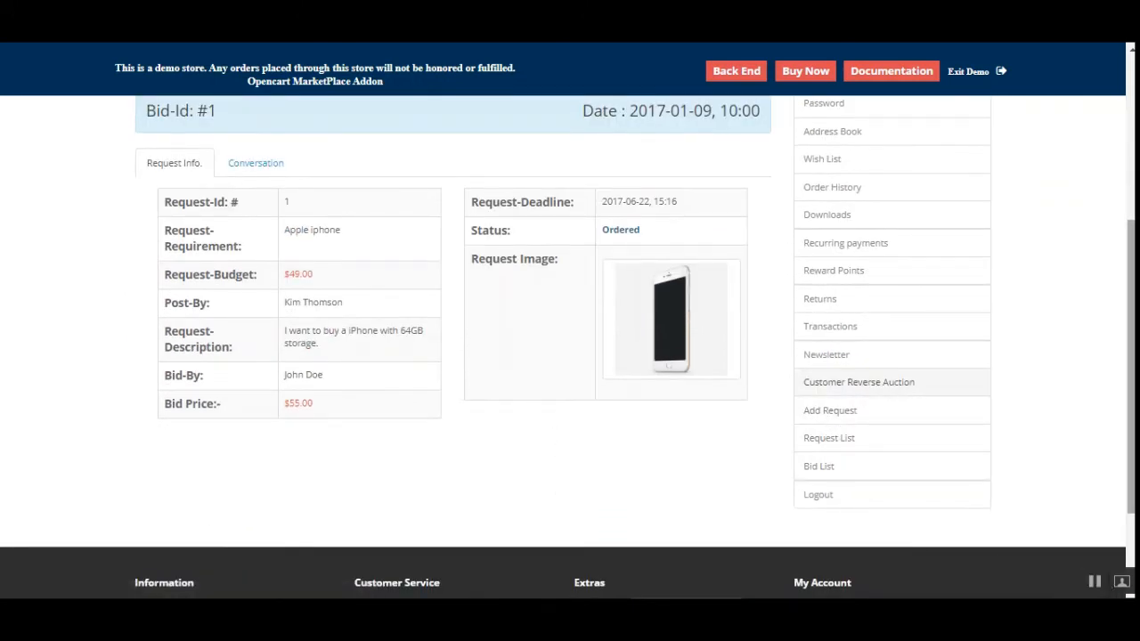
scroll(560, 486, up, 2)
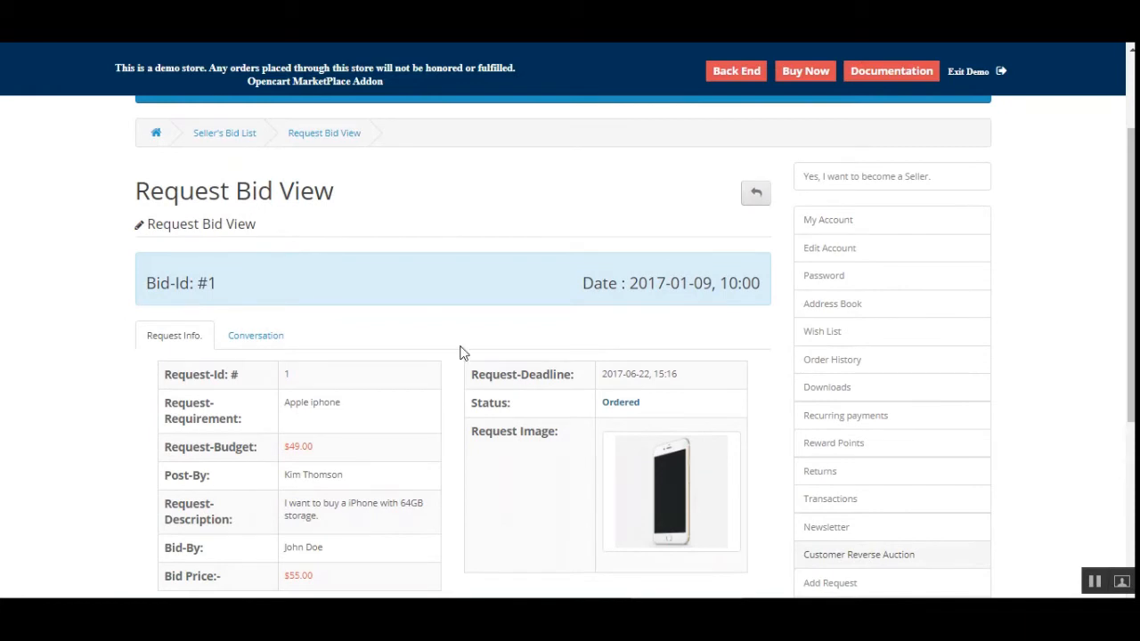
scroll(611, 412, down, 2)
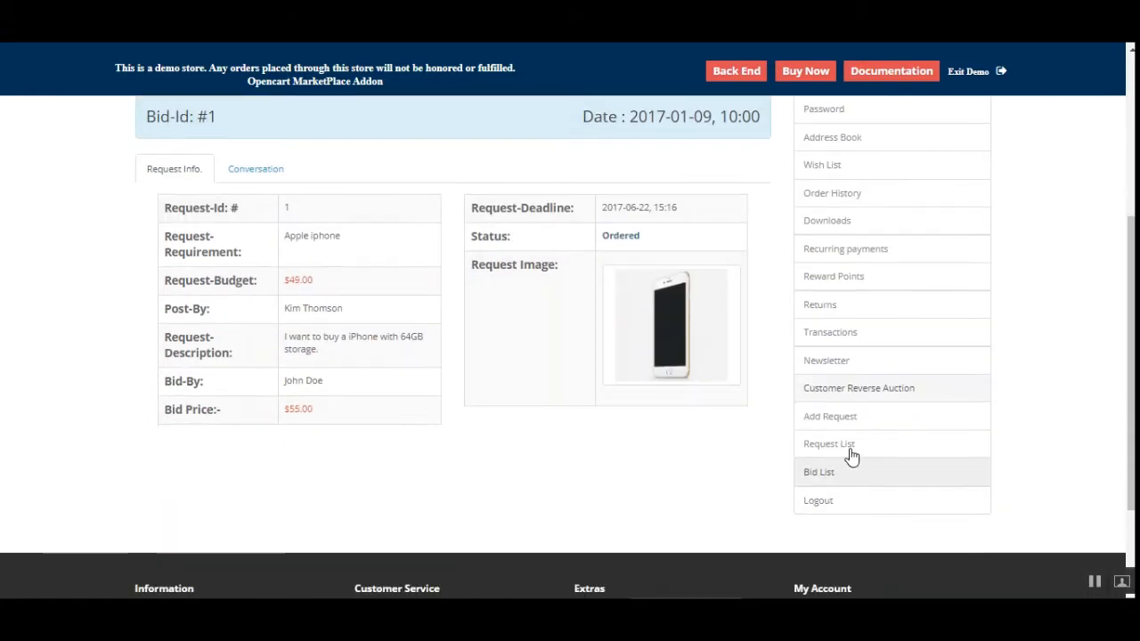
click(830, 450)
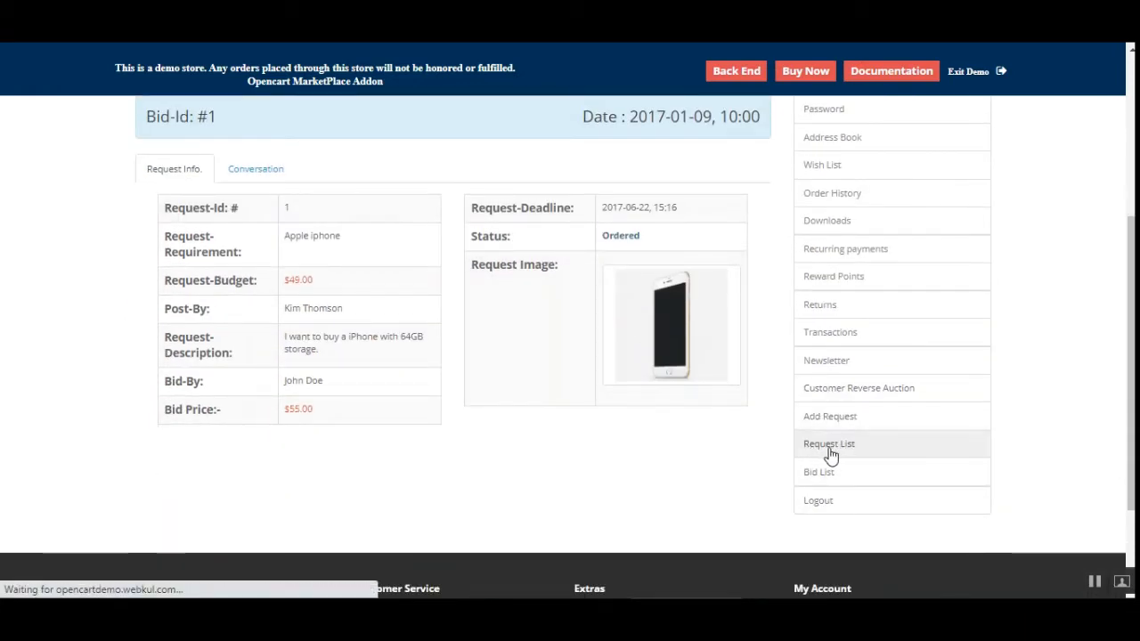
scroll(433, 454, down, 2)
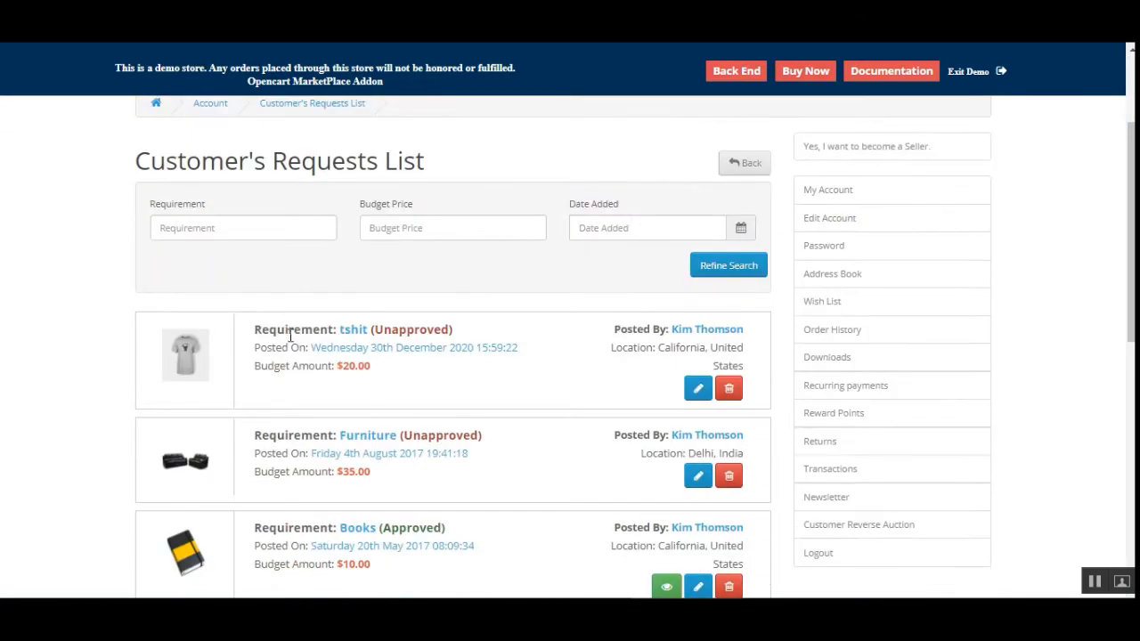
drag(269, 330, 345, 330)
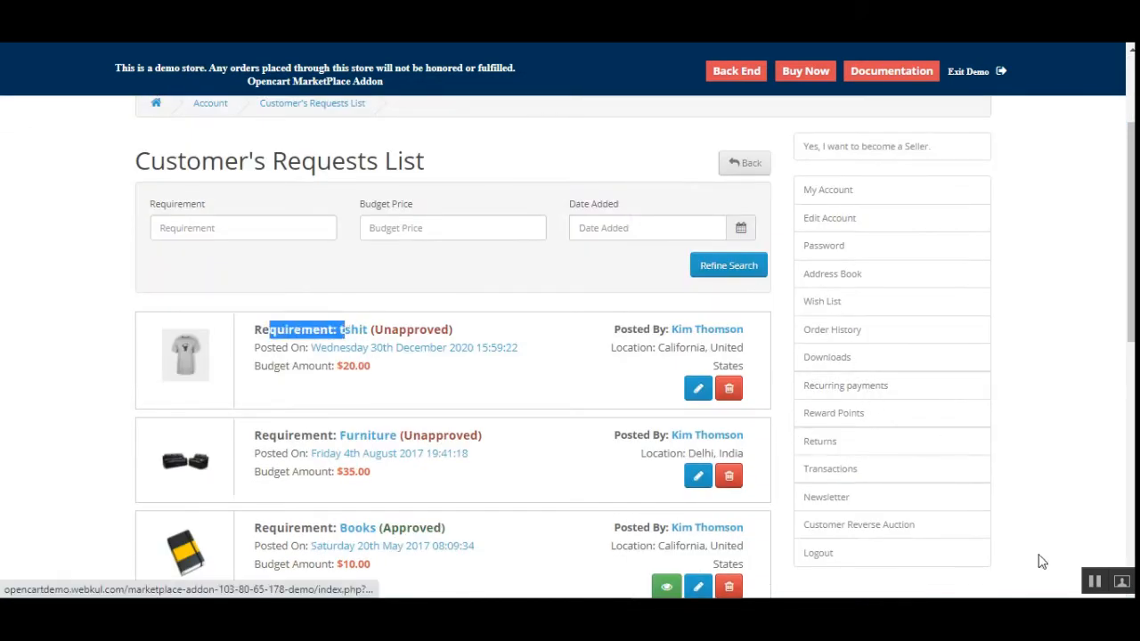
Log in to the store's back end and open the Customer's Request List of the customer reverse auction.
click(751, 72)
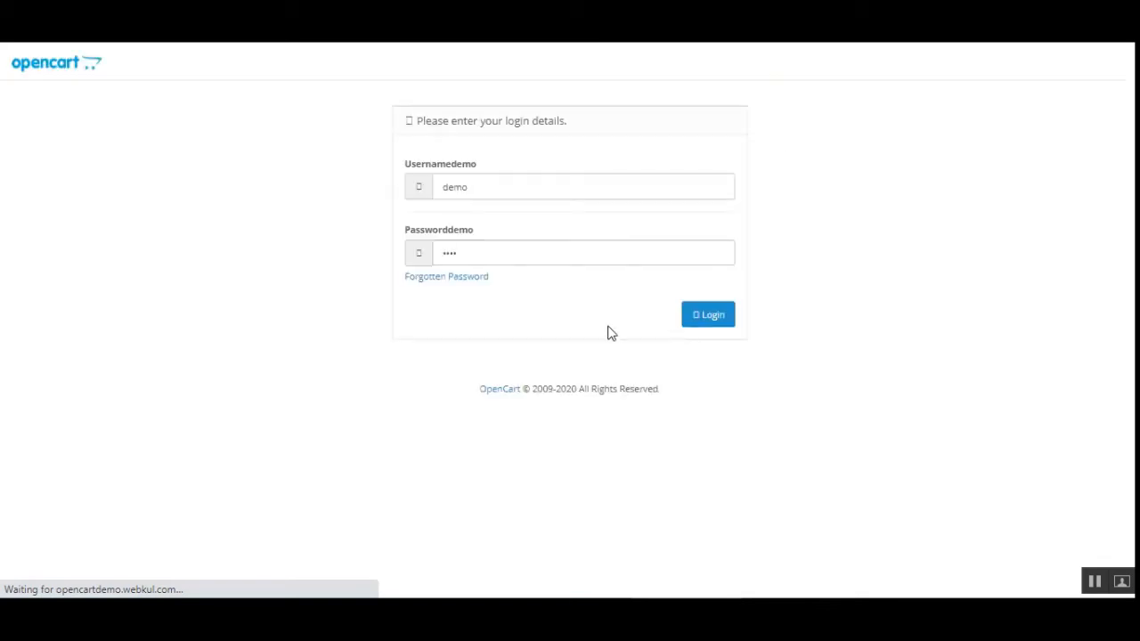
click(713, 323)
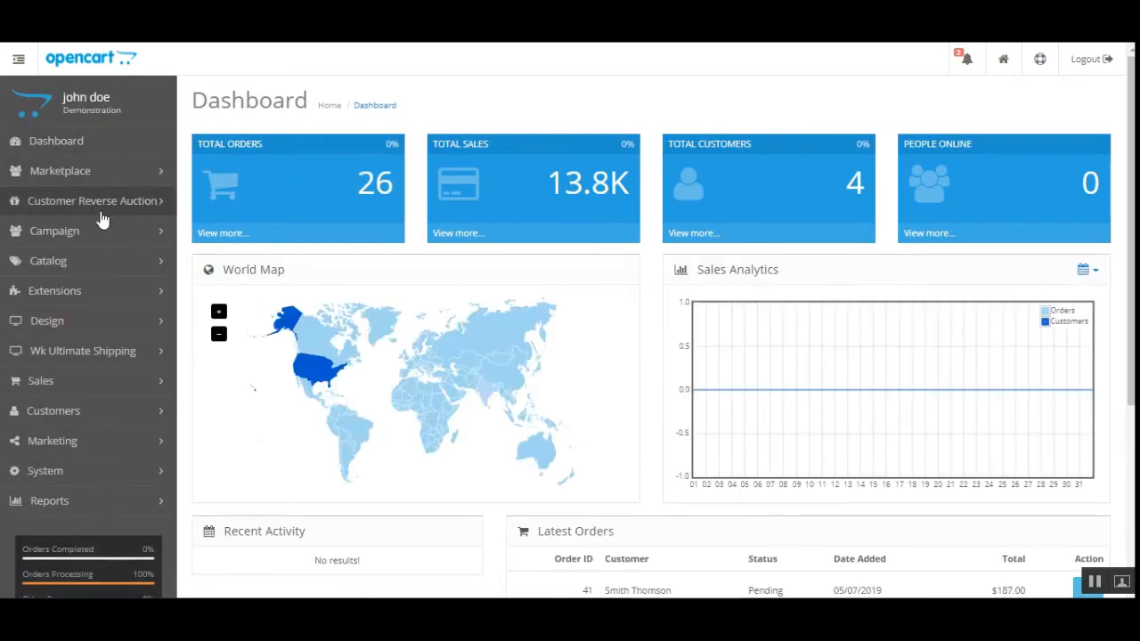
click(149, 204)
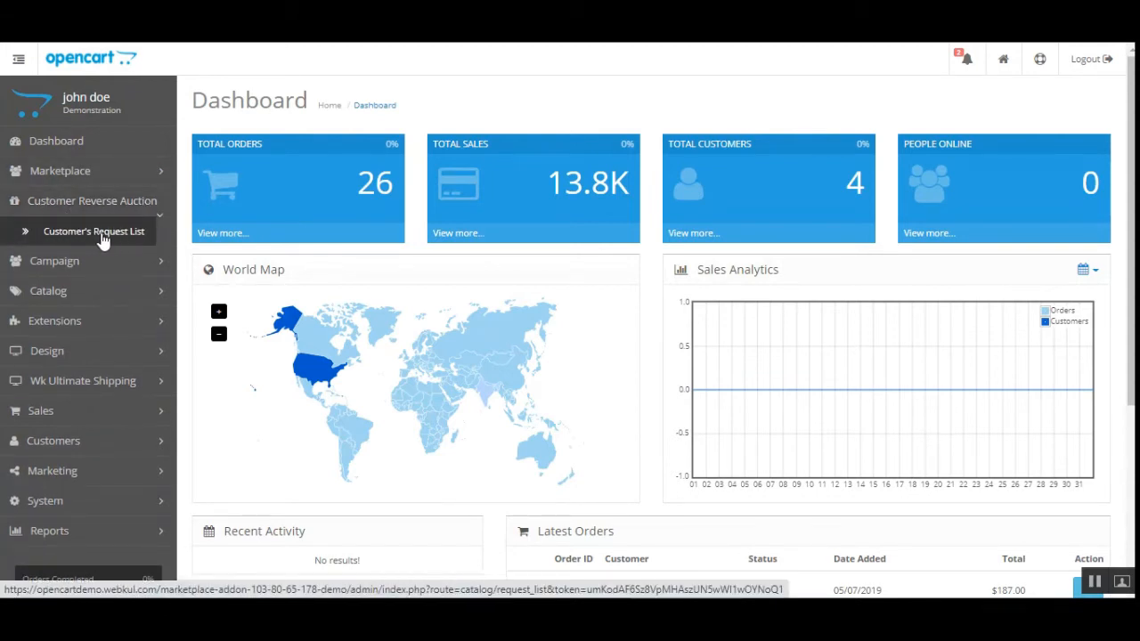
click(127, 237)
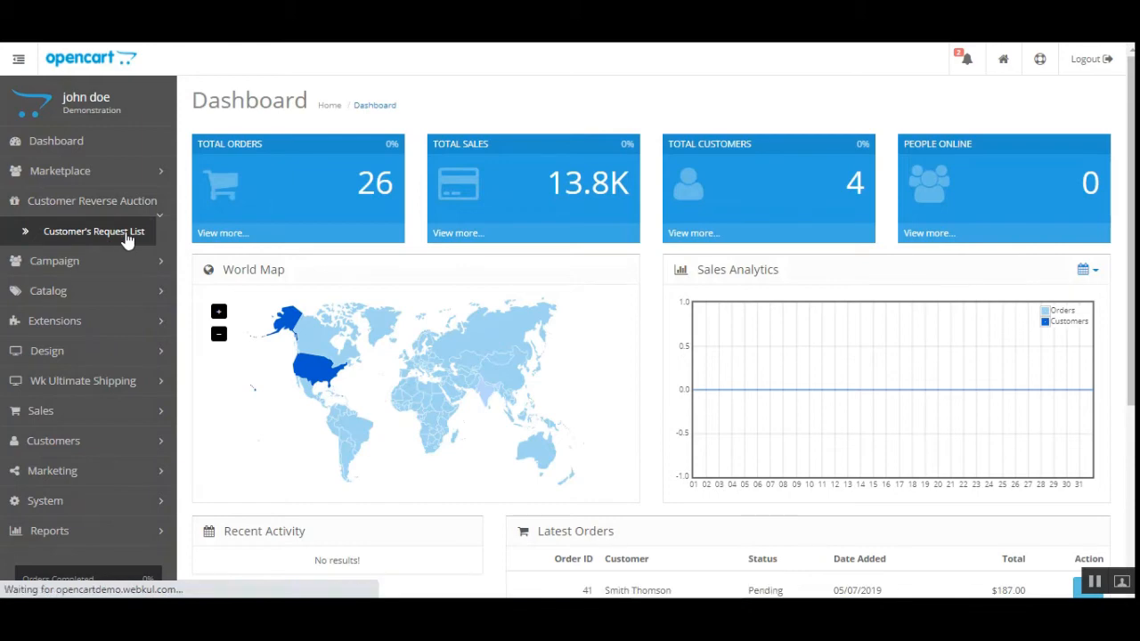
Review the customer requests in the back end and locate the tshit request, checking its requirement and budget.
scroll(471, 331, down, 2)
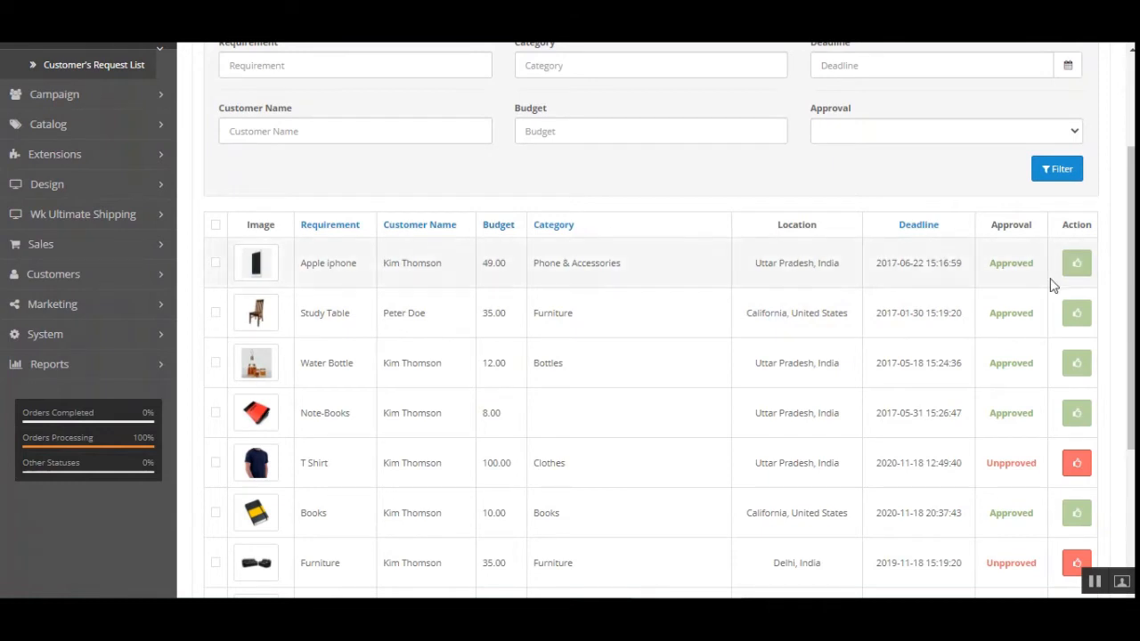
scroll(1052, 285, up, 1)
scroll(570, 320, up, 1)
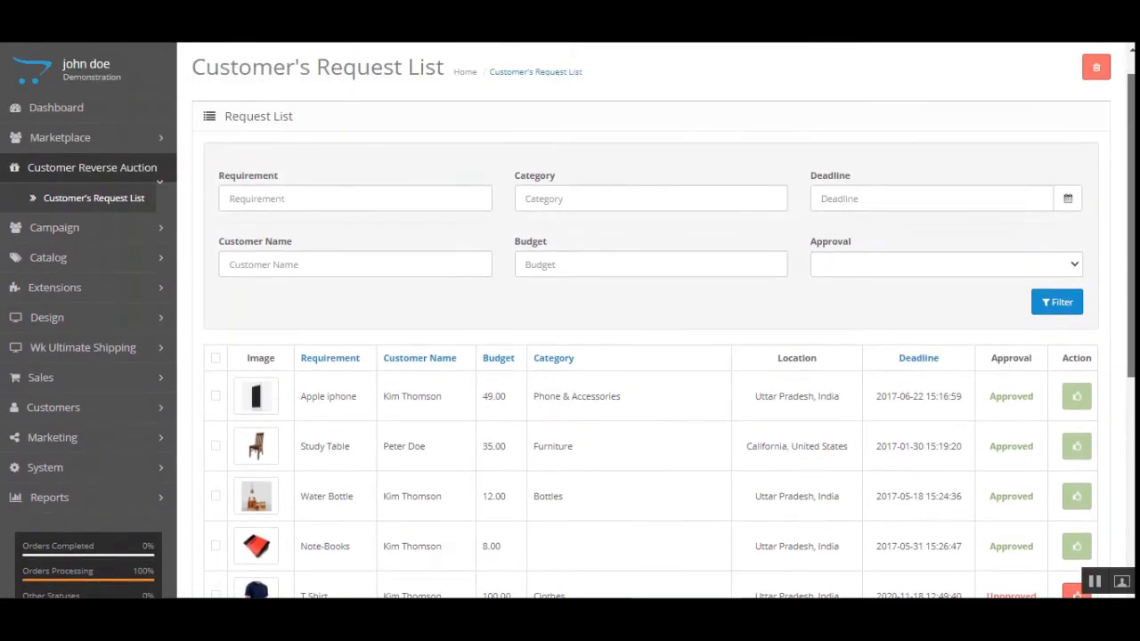
scroll(570, 320, down, 4)
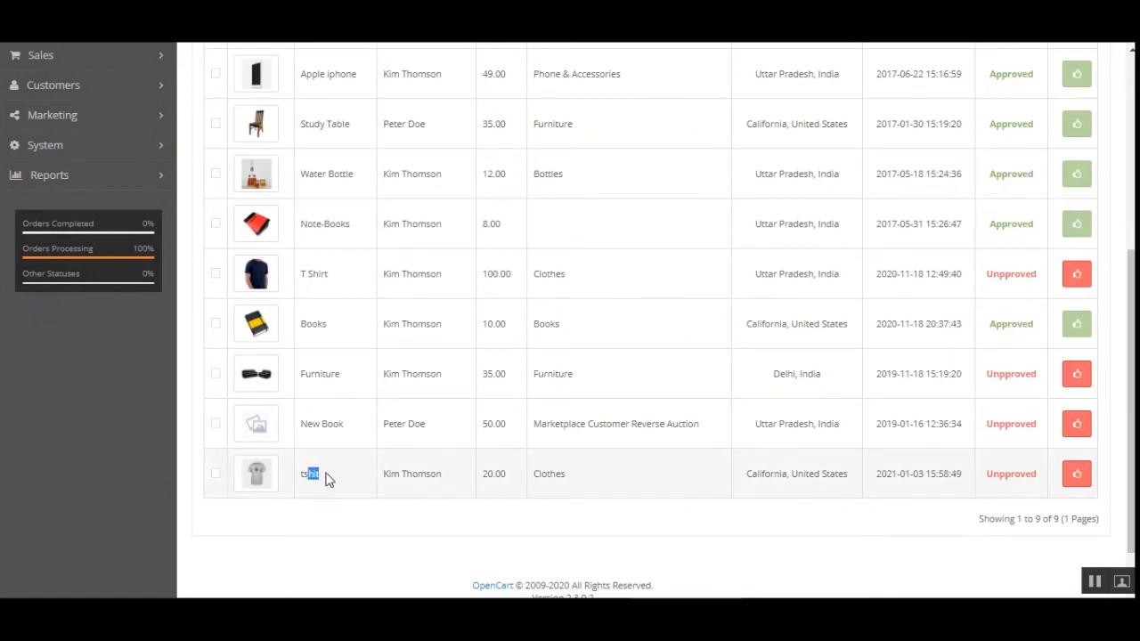
drag(304, 478, 309, 479)
drag(479, 485, 499, 474)
scroll(505, 479, up, 1)
scroll(458, 517, down, 1)
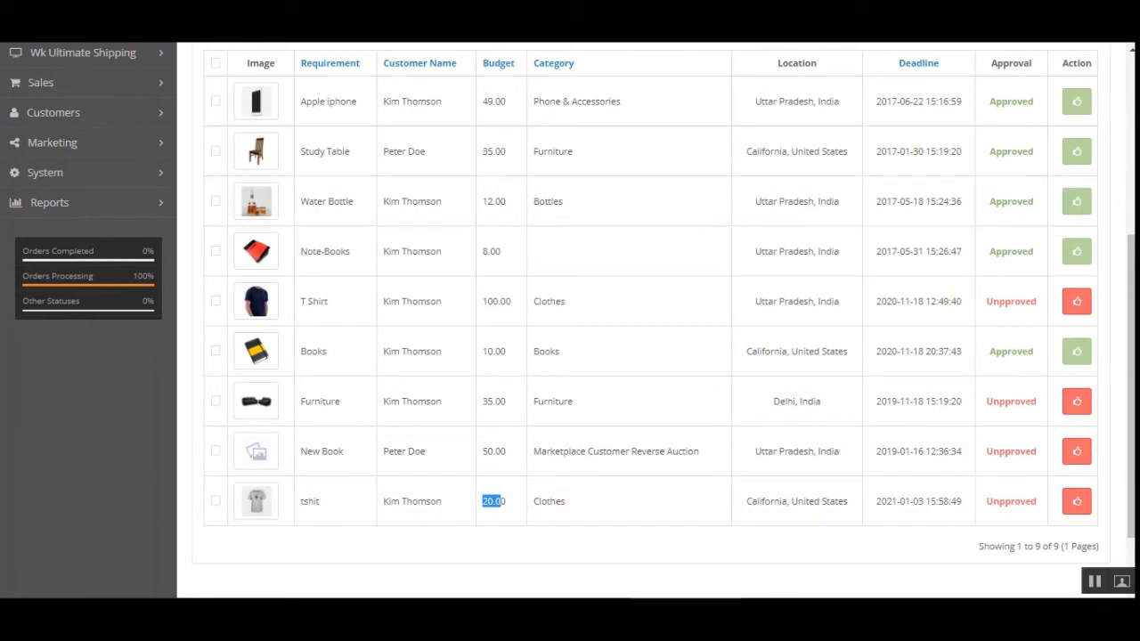
Approve the tshit customer request and check its approval status in the list.
click(1077, 505)
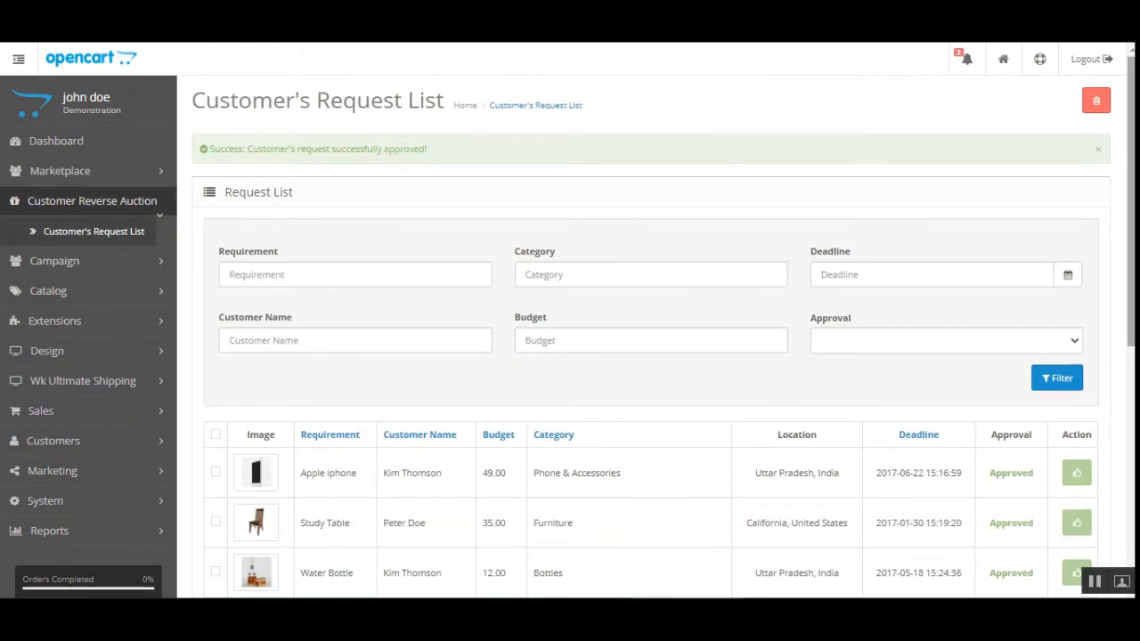
drag(263, 149, 471, 153)
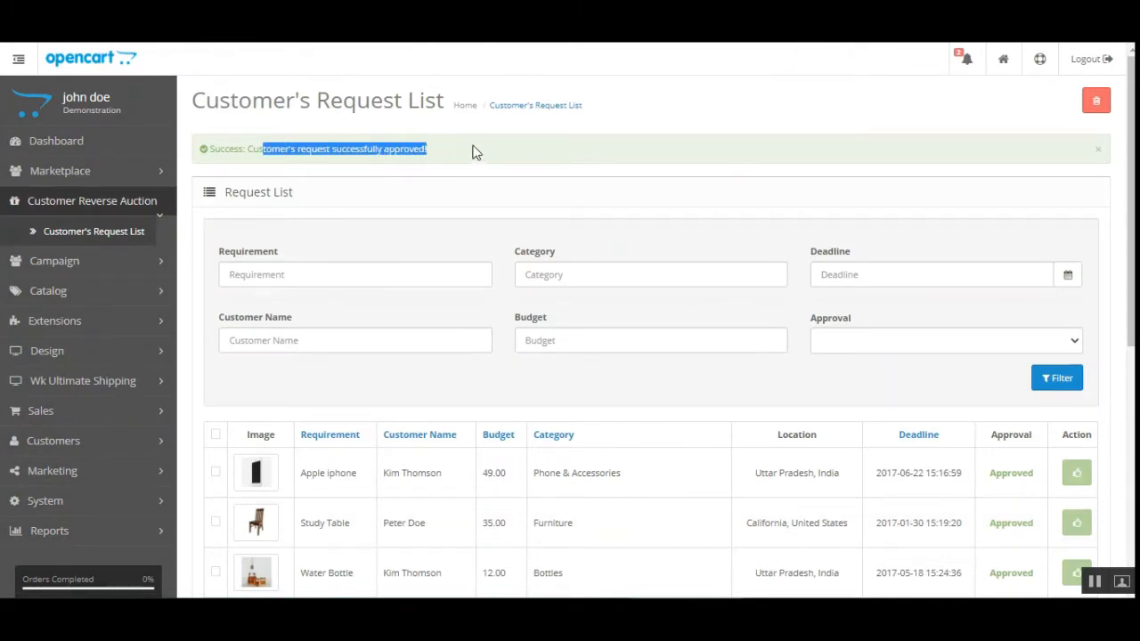
click(471, 153)
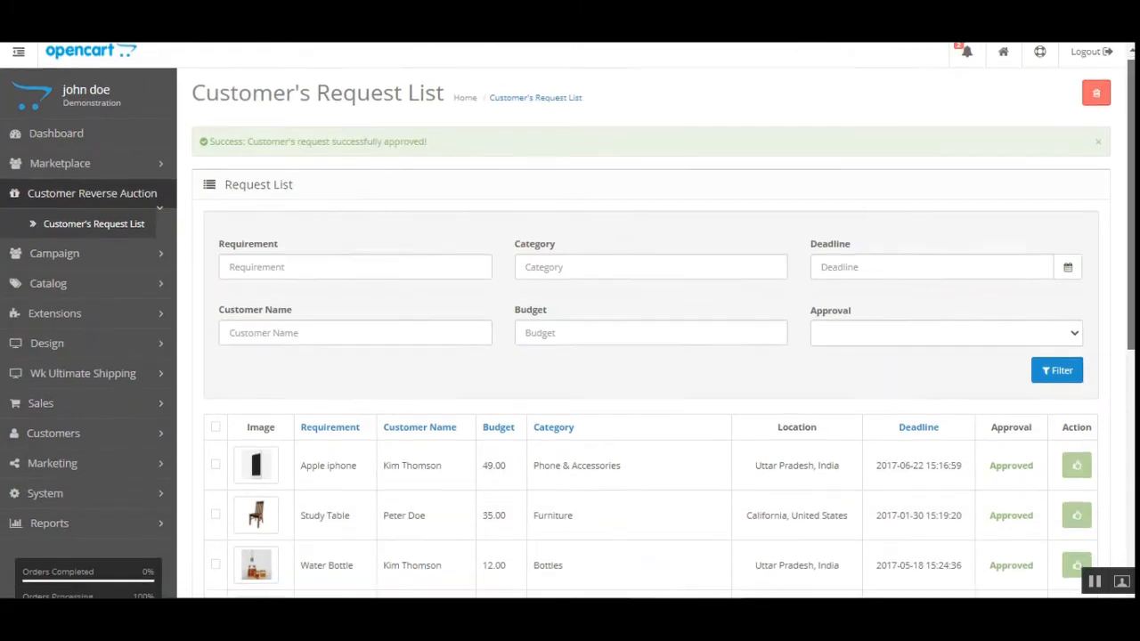
scroll(499, 508, down, 5)
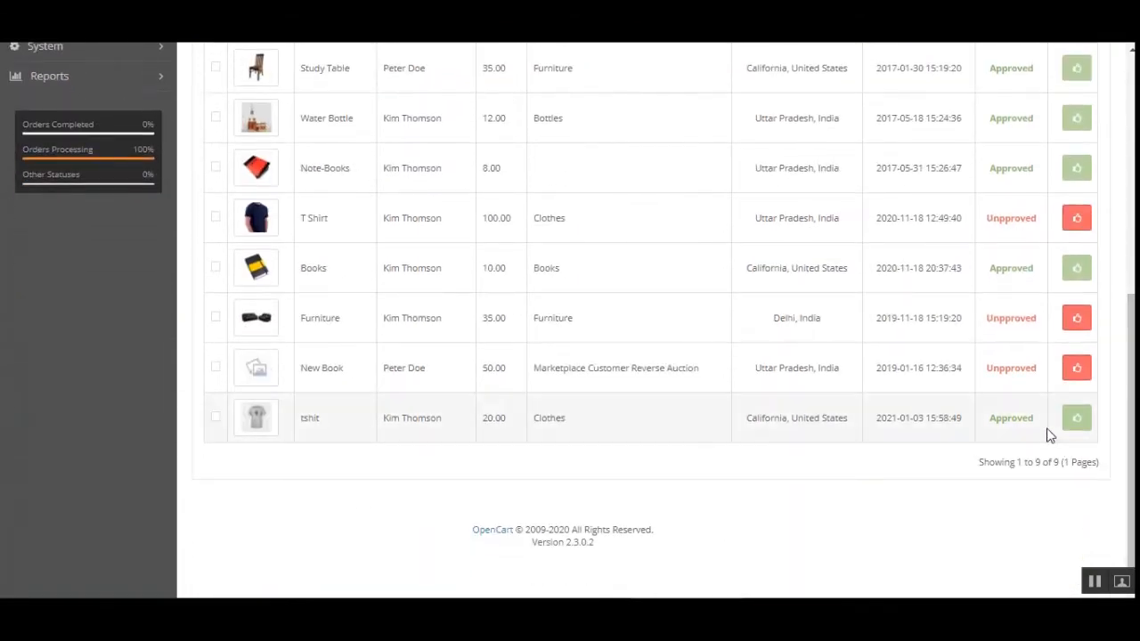
Switch back to the storefront's Customer's Requests List and check the tshit request's approval status.
key(ctrl+Tab)
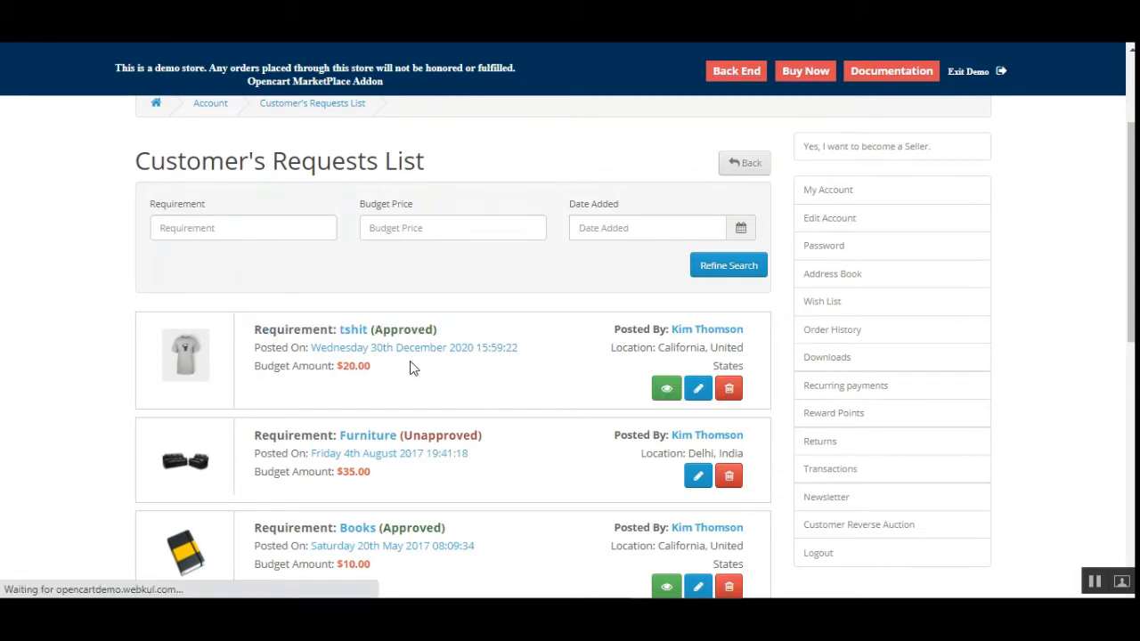
drag(274, 328, 343, 328)
click(358, 328)
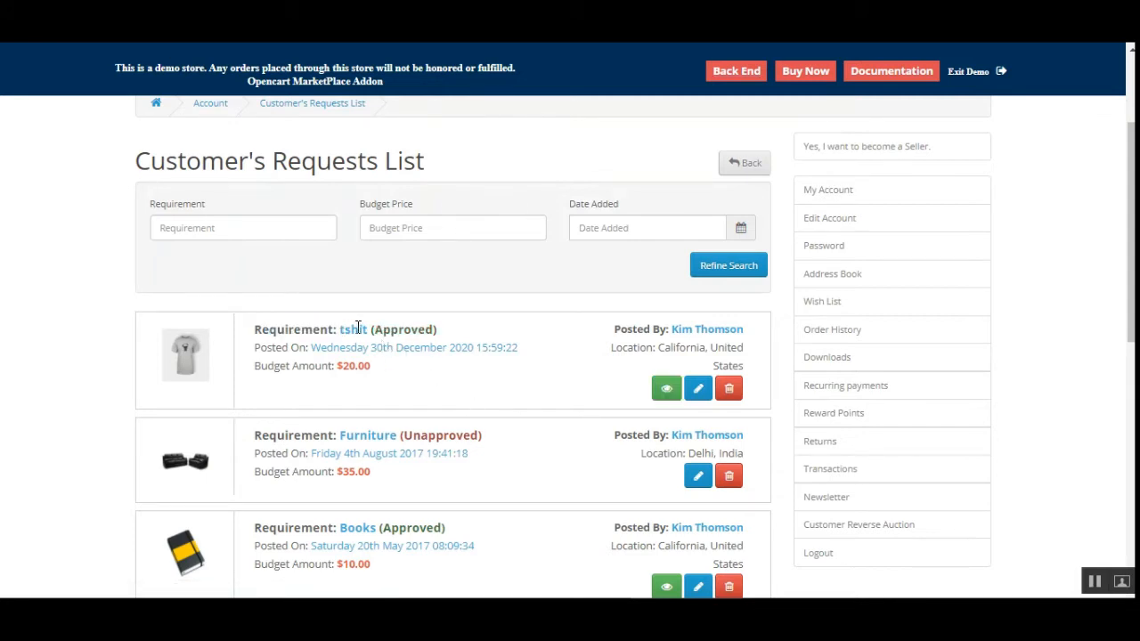
double_click(402, 330)
click(466, 333)
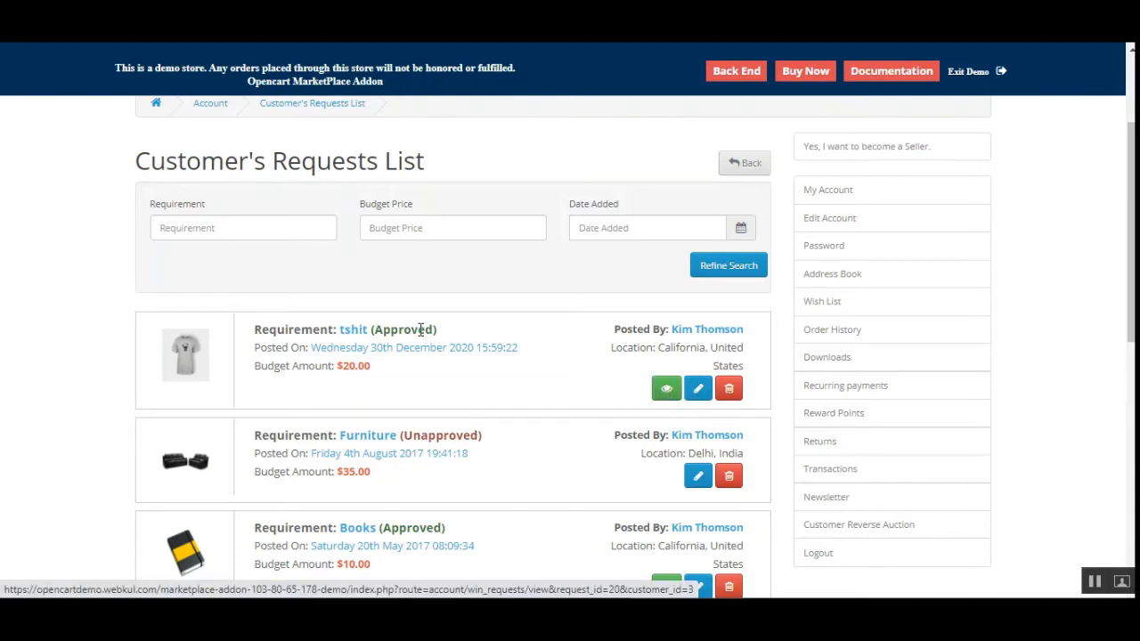
View the tshit request's detail page and examine its budget, deadline and poster.
click(666, 389)
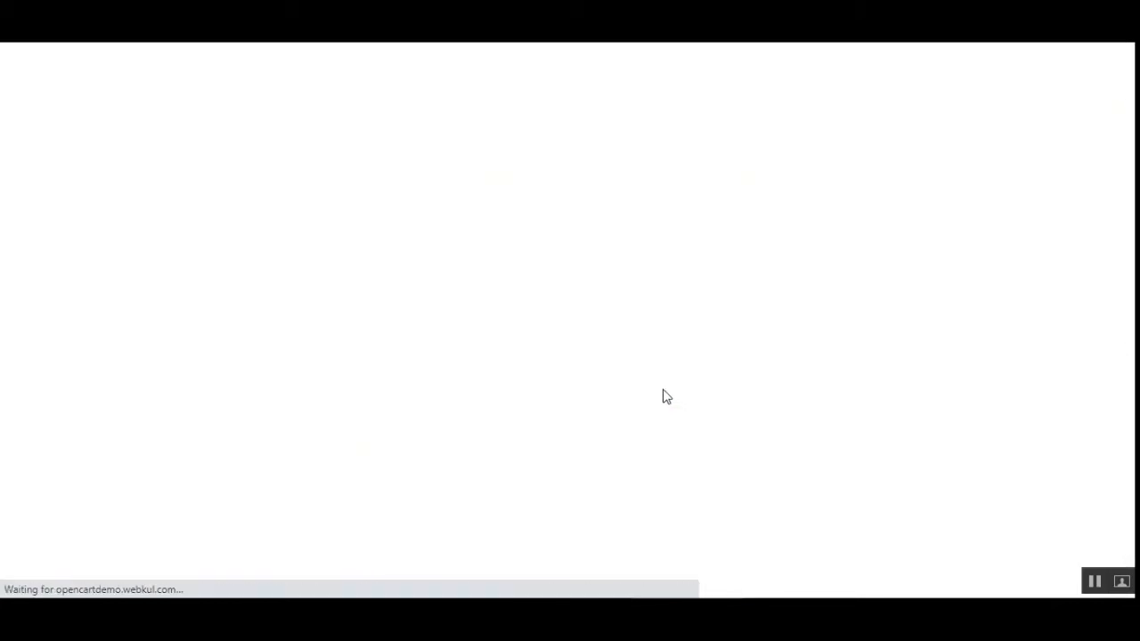
scroll(382, 395, down, 3)
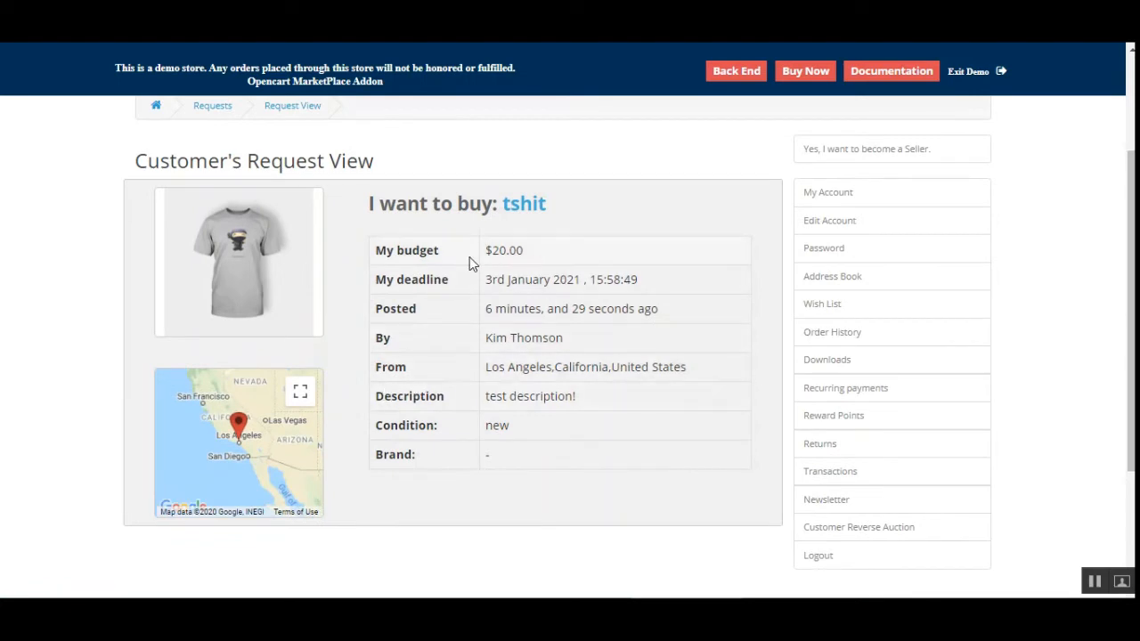
drag(397, 282, 425, 281)
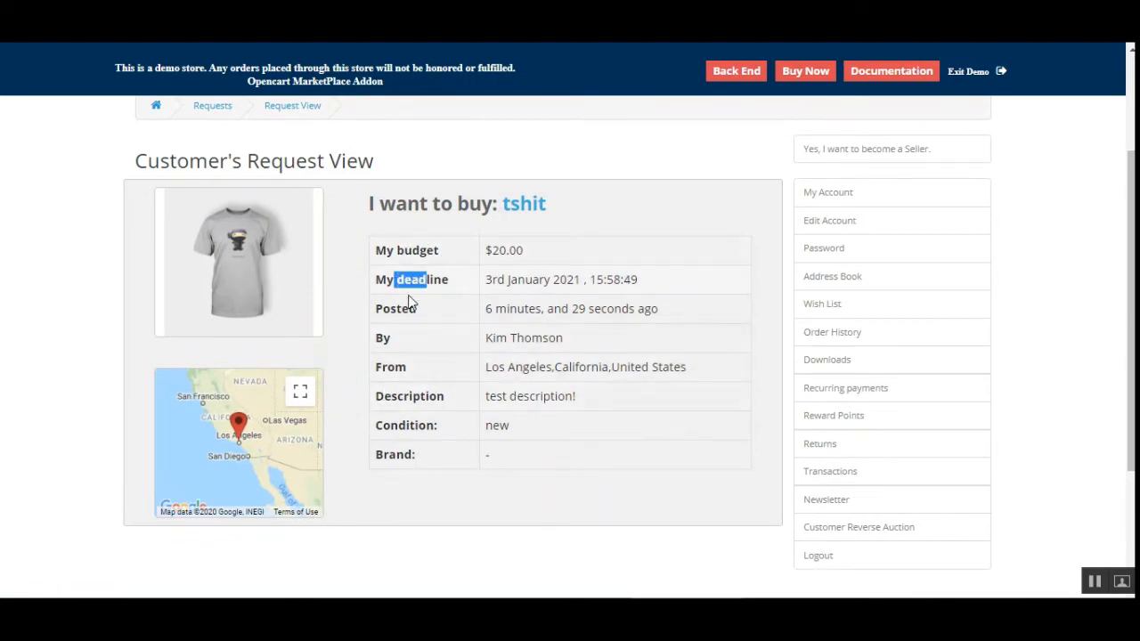
drag(377, 339, 573, 371)
click(610, 370)
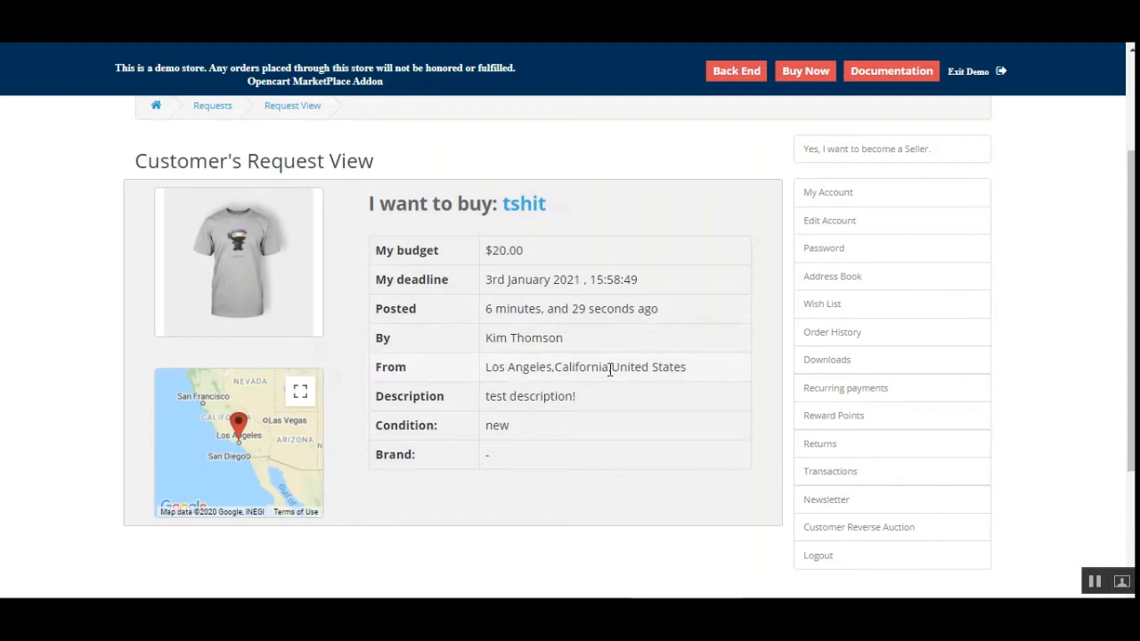
Examine the tshit request's location, description, condition and title.
drag(501, 379, 704, 374)
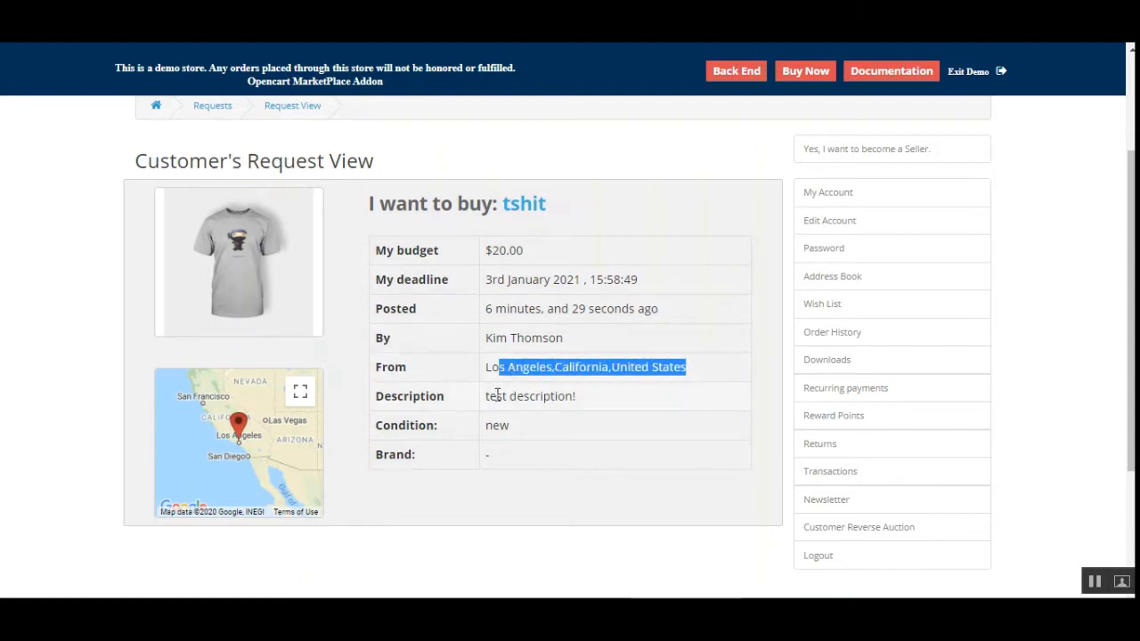
drag(497, 394, 565, 412)
drag(492, 426, 541, 432)
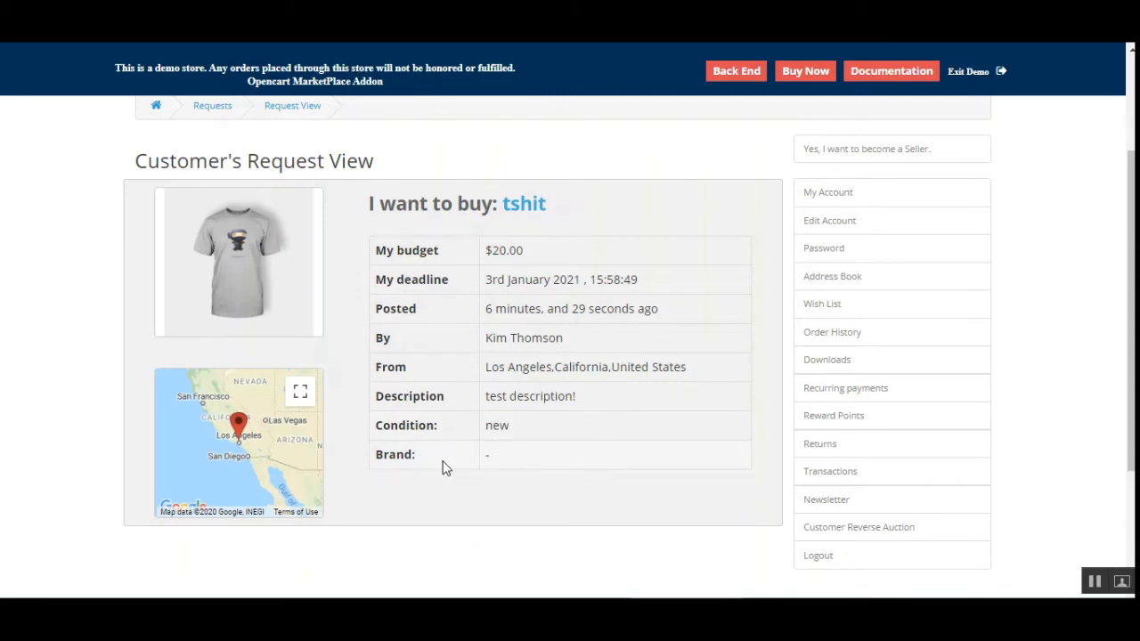
scroll(590, 387, up, 1)
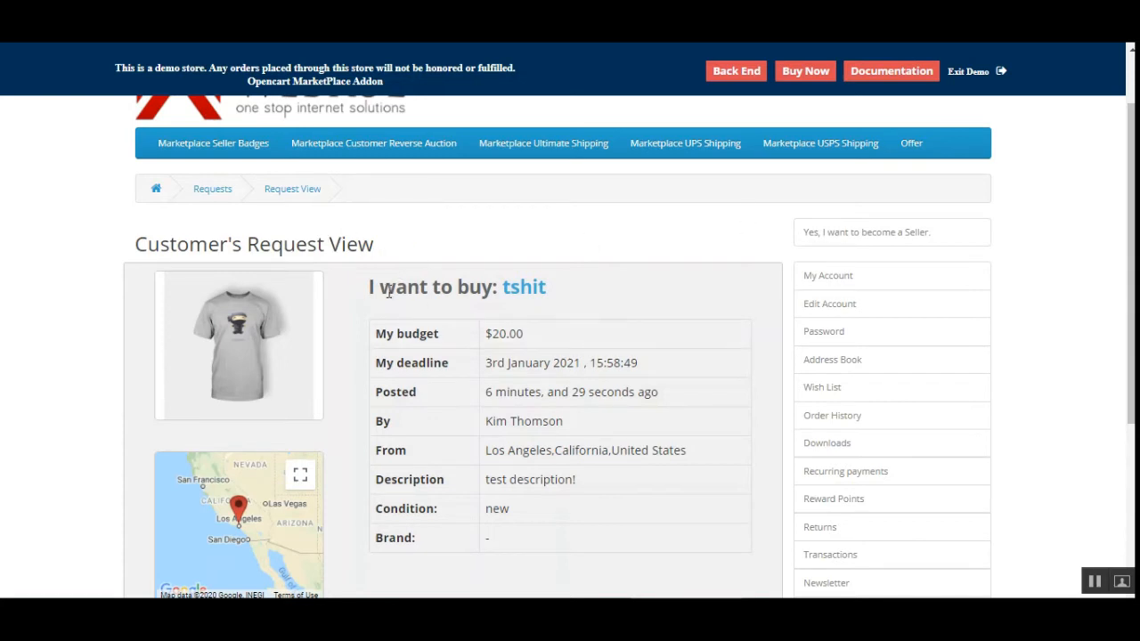
drag(389, 291, 550, 290)
click(586, 282)
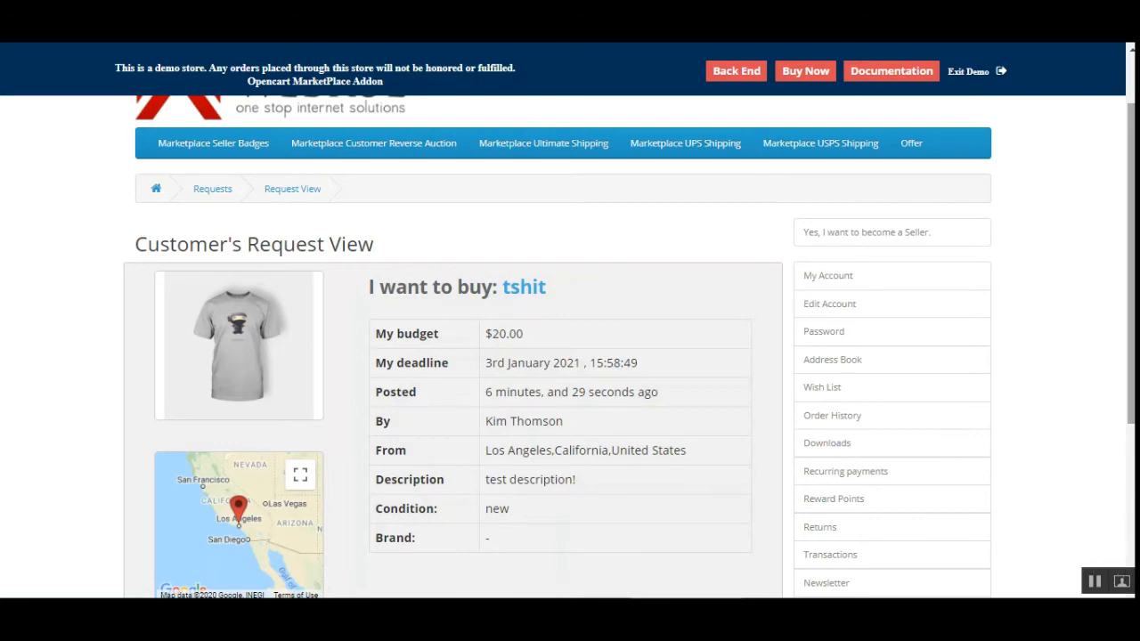
Log out of the customer account and switch to the seller account's dashboard.
drag(1130, 338, 1131, 280)
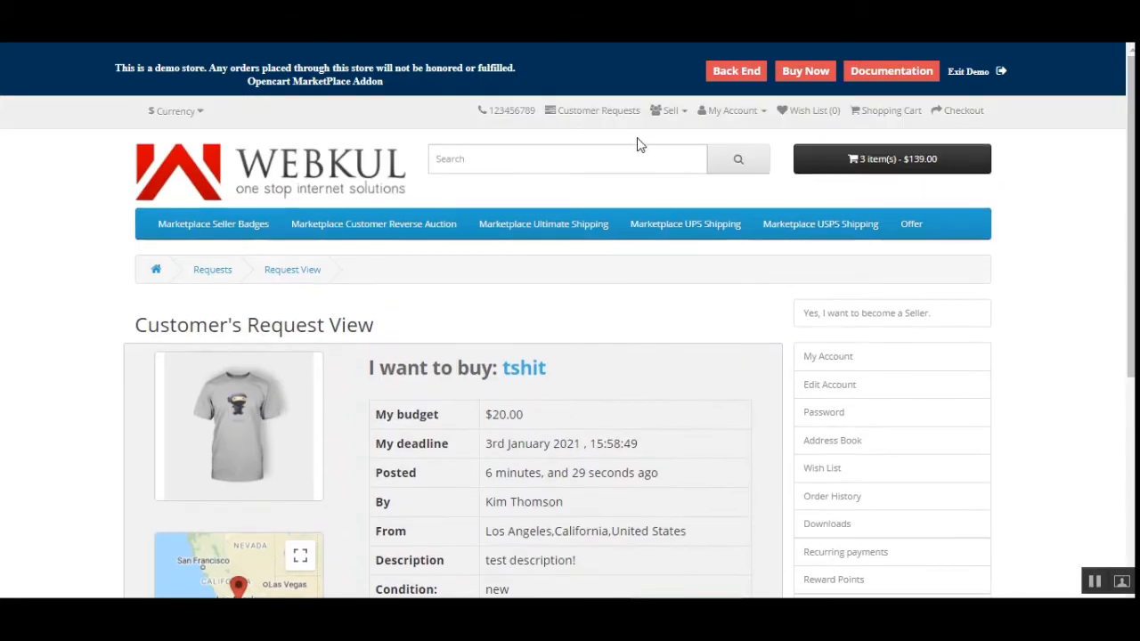
click(675, 113)
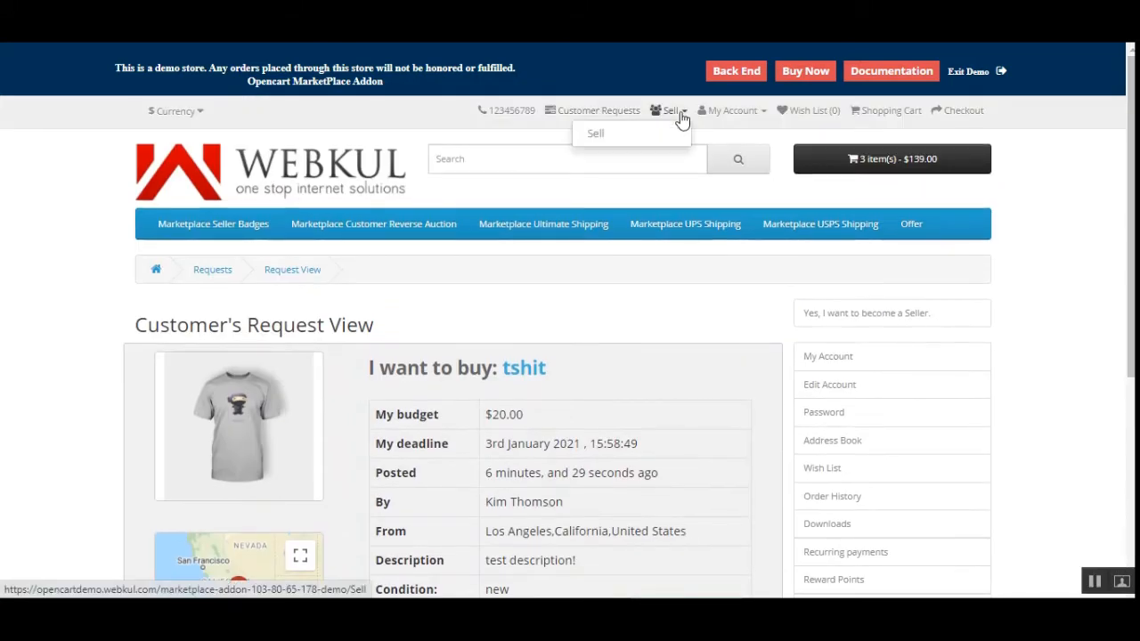
click(734, 114)
click(719, 206)
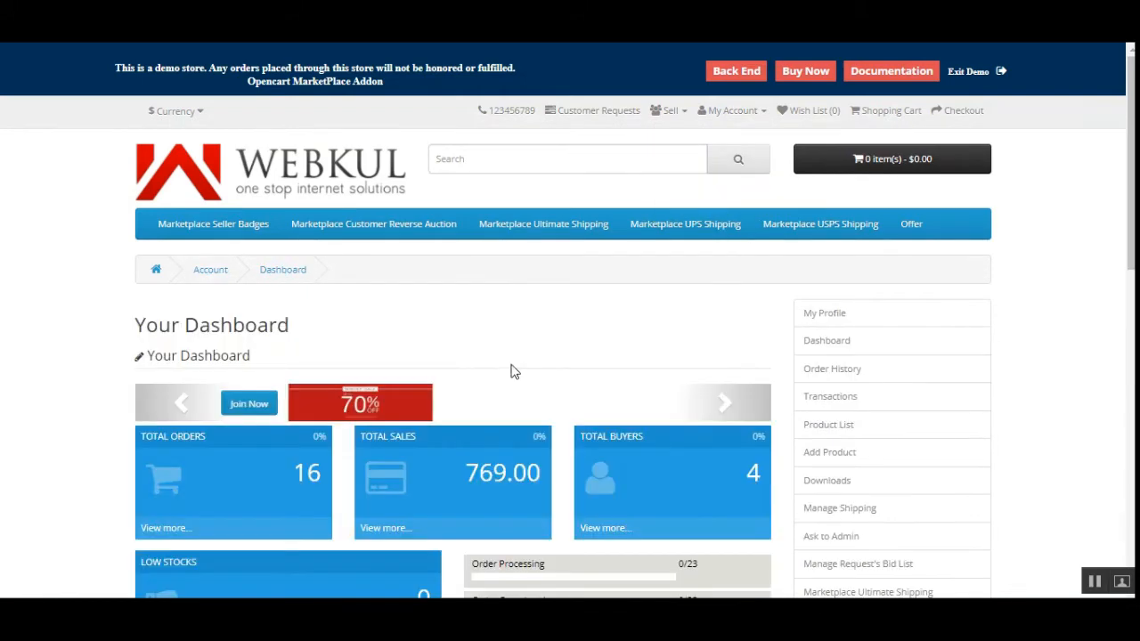
drag(1131, 248, 1106, 186)
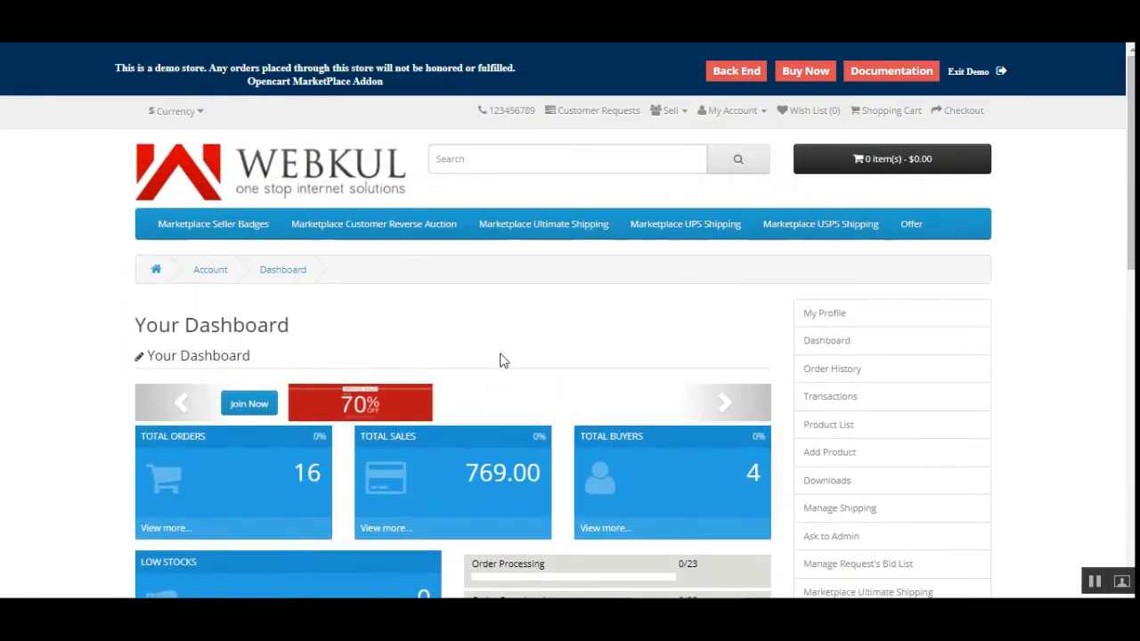
Open the Customer's Requests List as the seller and examine the tshit request's posting date.
click(601, 117)
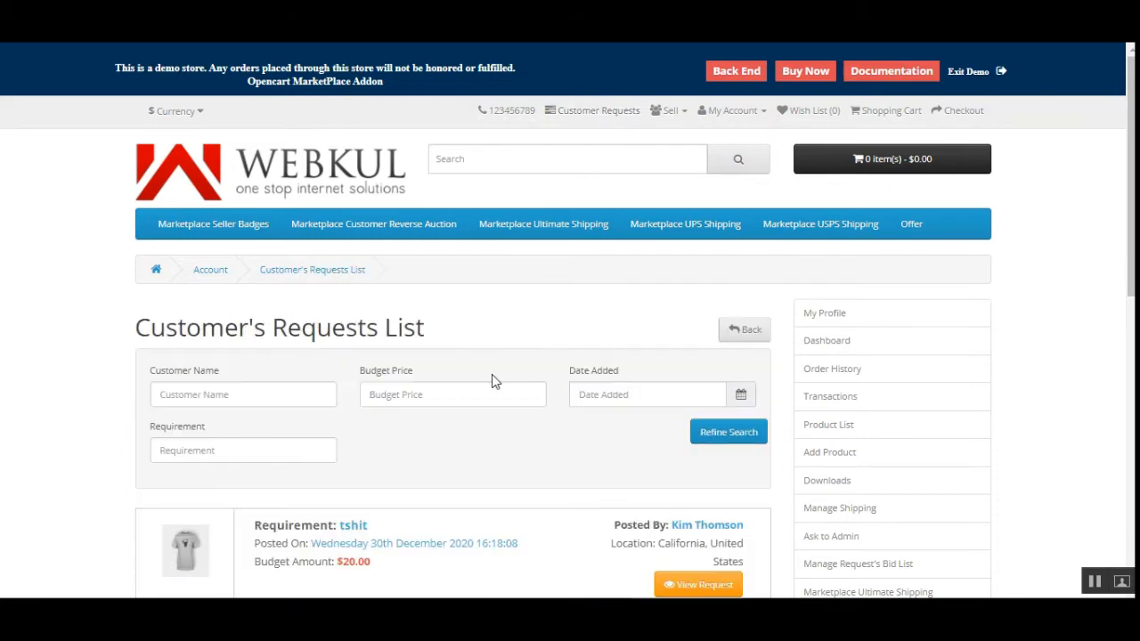
scroll(492, 374, down, 1)
scroll(452, 374, down, 4)
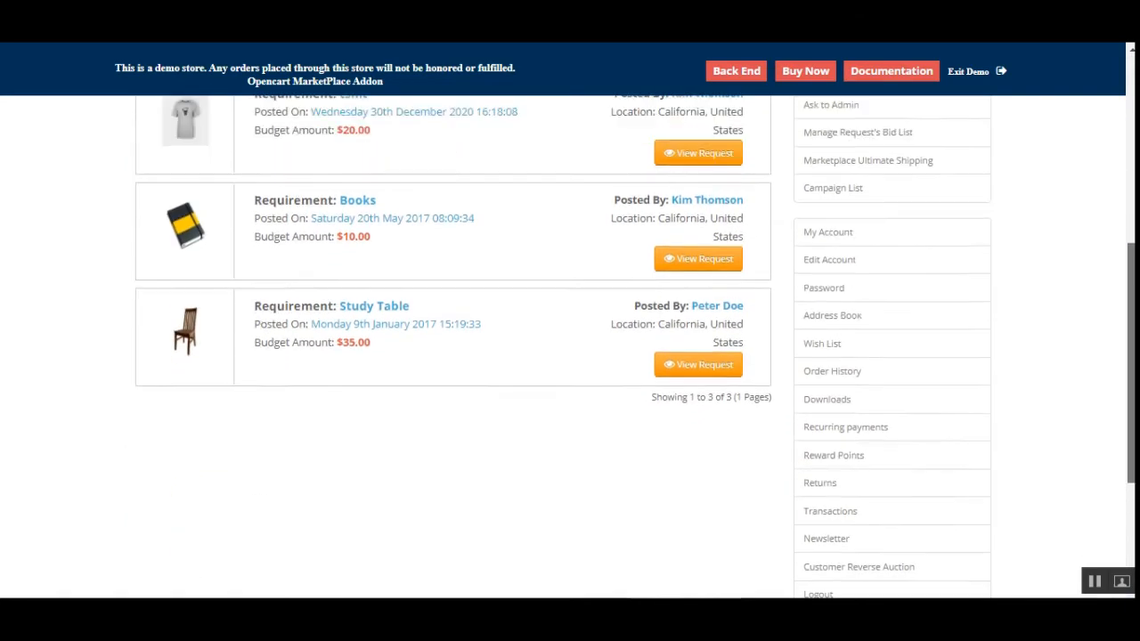
scroll(453, 373, up, 2)
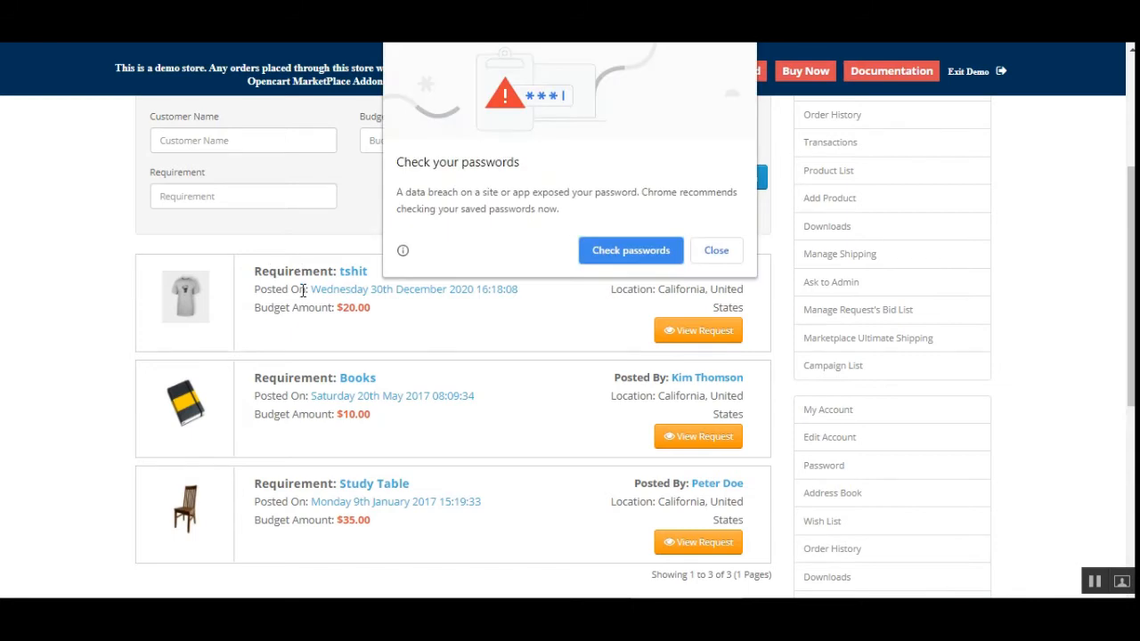
click(702, 256)
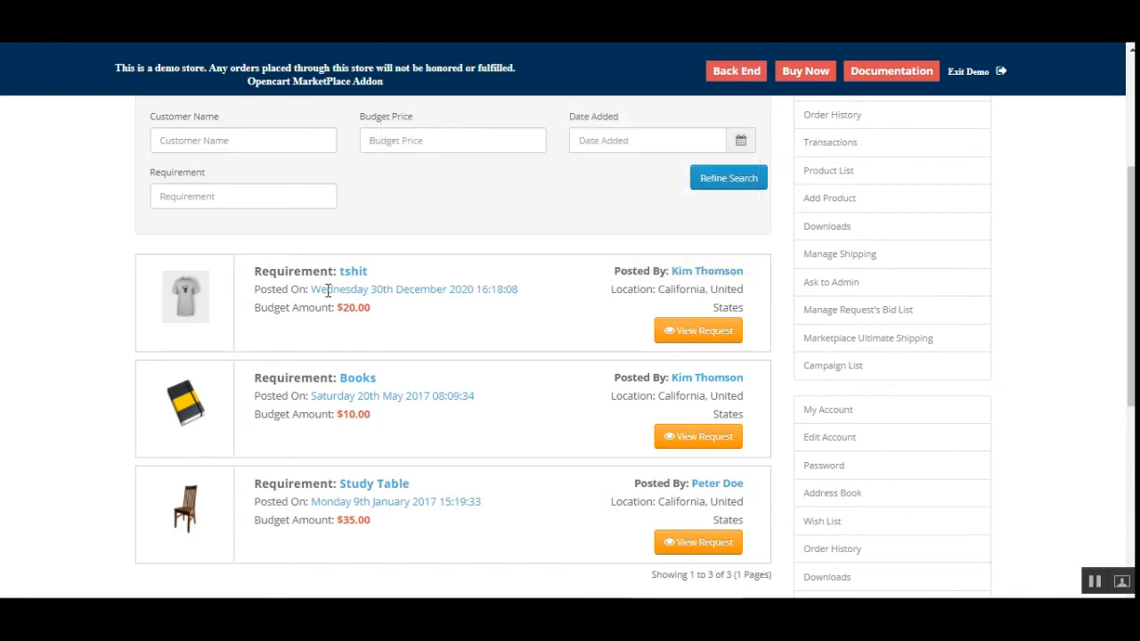
drag(327, 290, 498, 290)
click(339, 337)
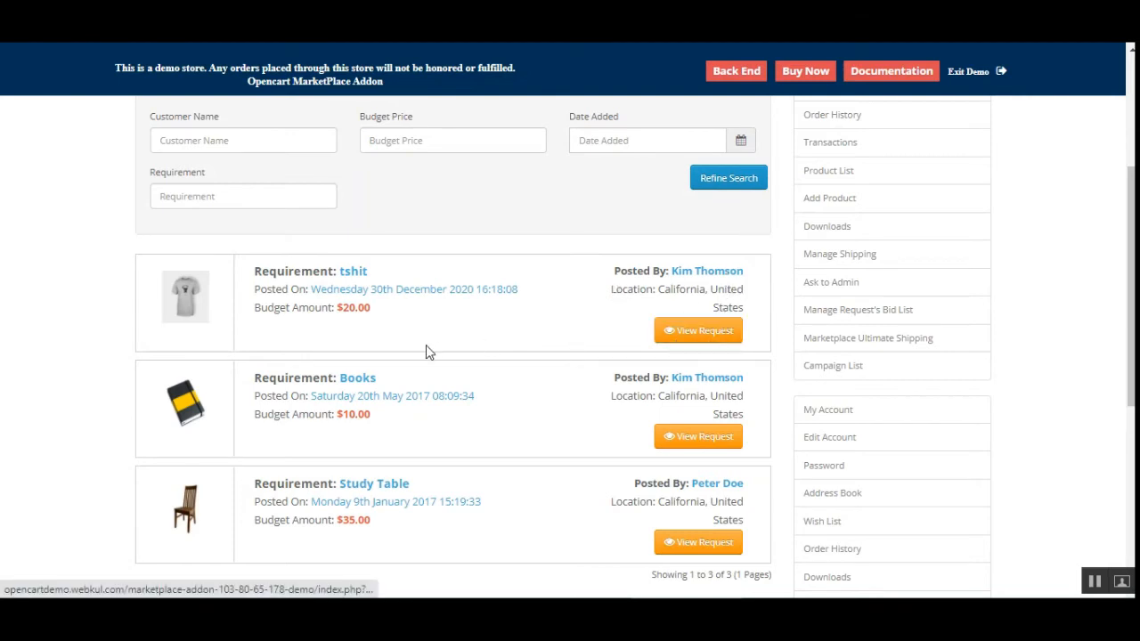
Open the tshit request's detail page and examine its details and the fields of the Submit Your Bid form.
click(700, 339)
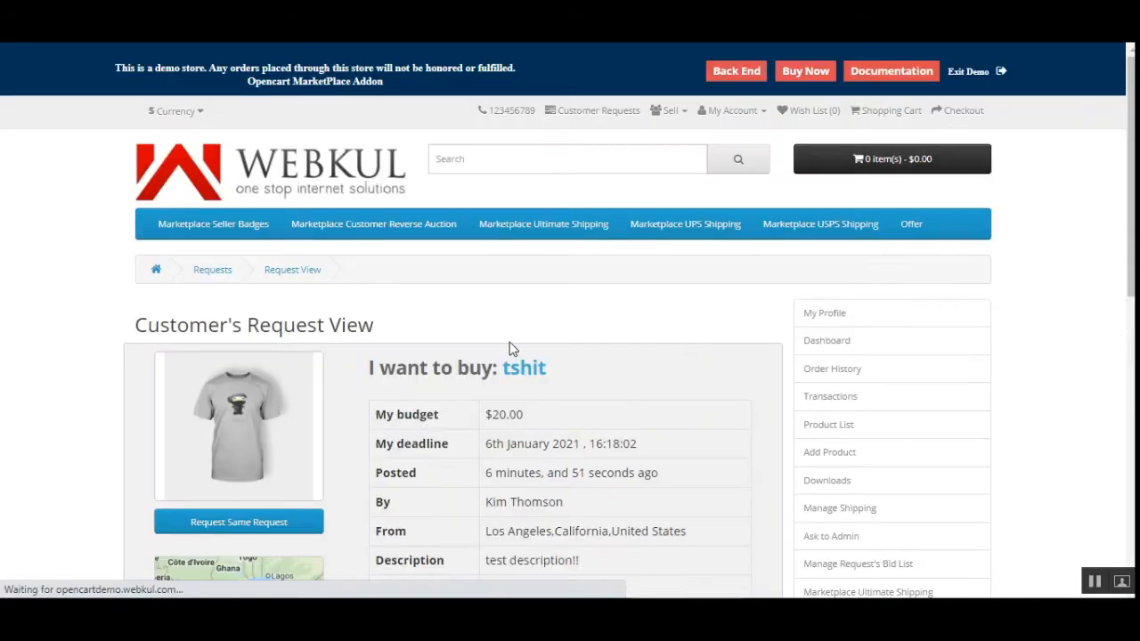
scroll(580, 399, down, 2)
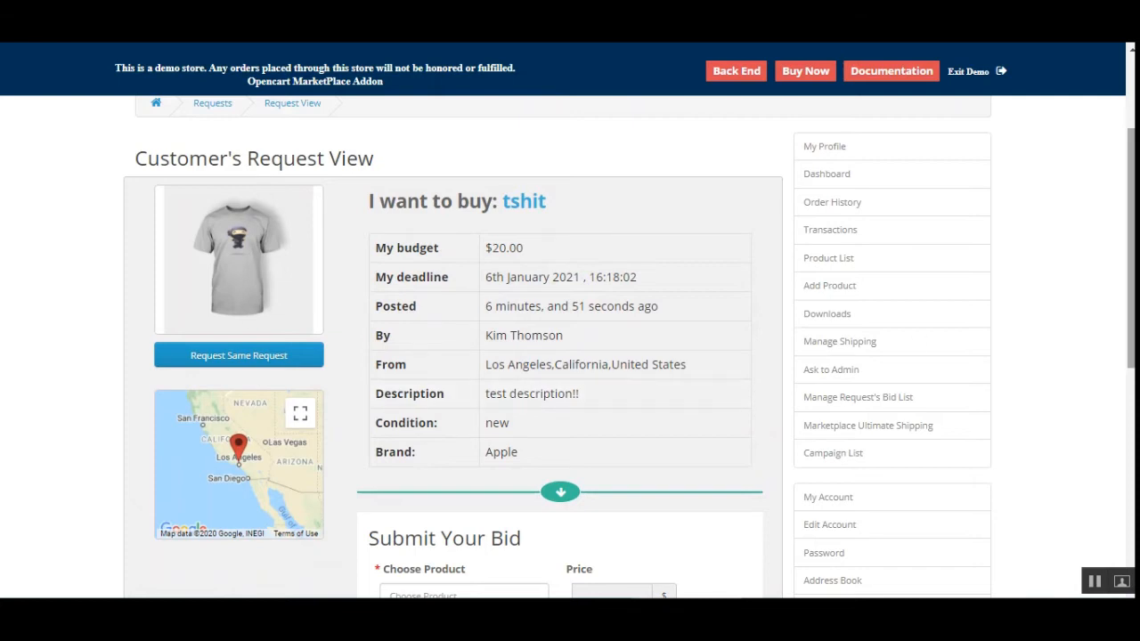
scroll(260, 198, up, 1)
scroll(260, 198, down, 1)
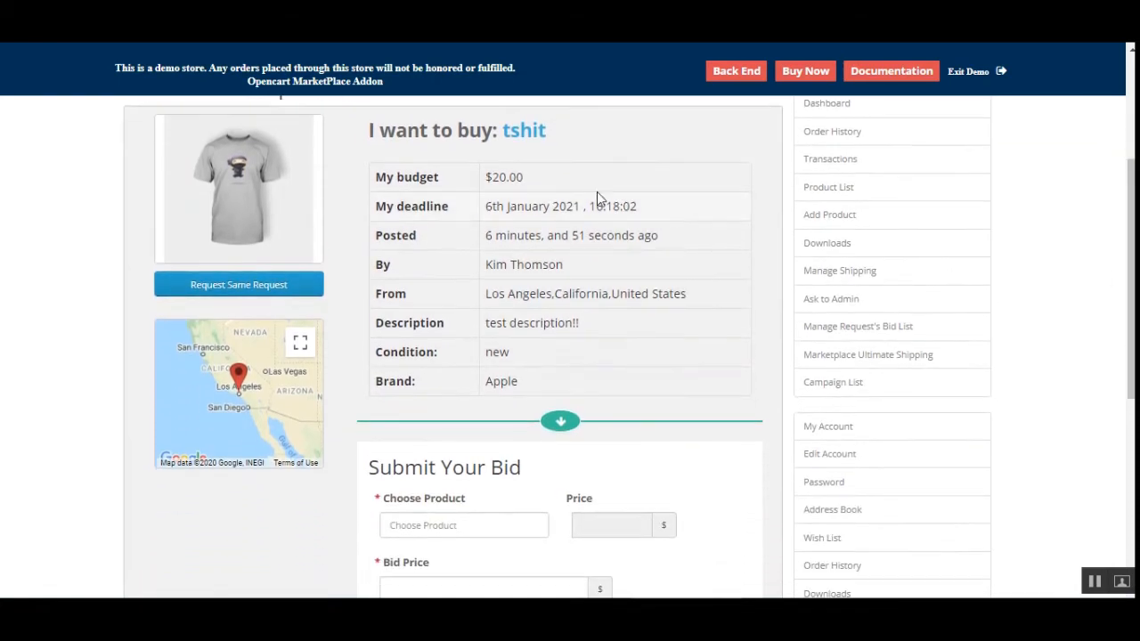
scroll(632, 334, down, 3)
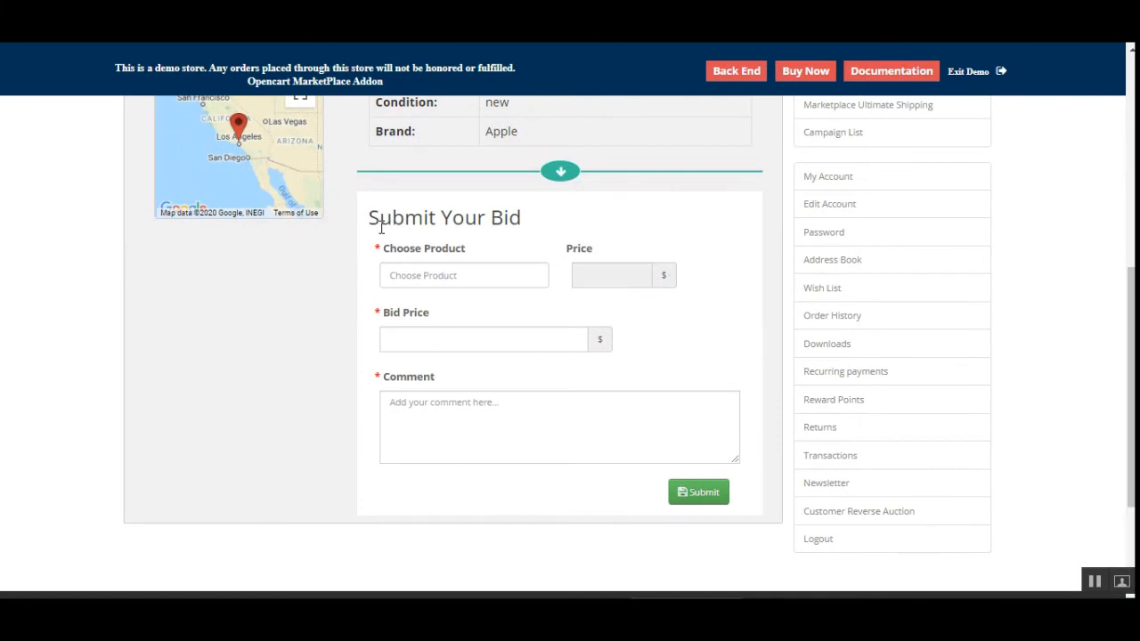
drag(375, 217, 524, 218)
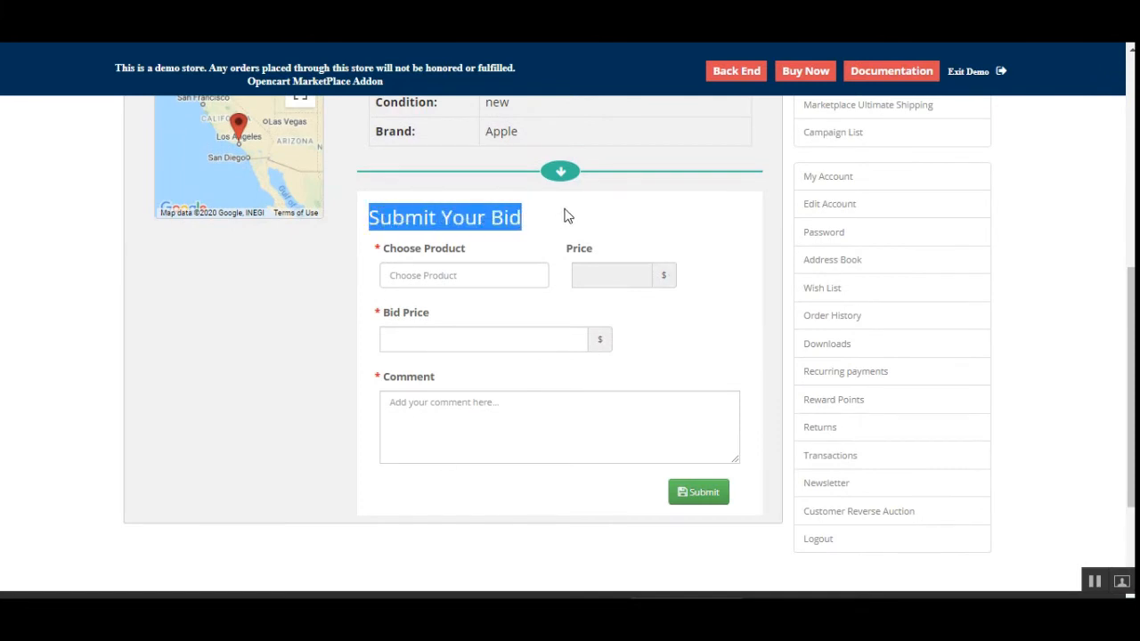
click(567, 215)
drag(395, 249, 457, 257)
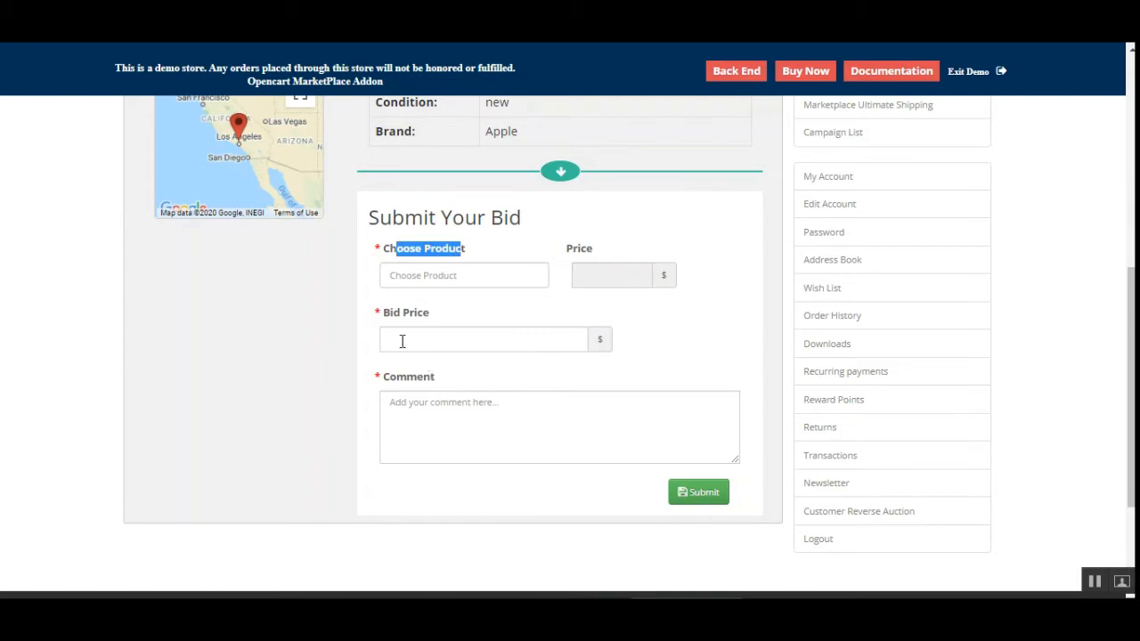
click(666, 351)
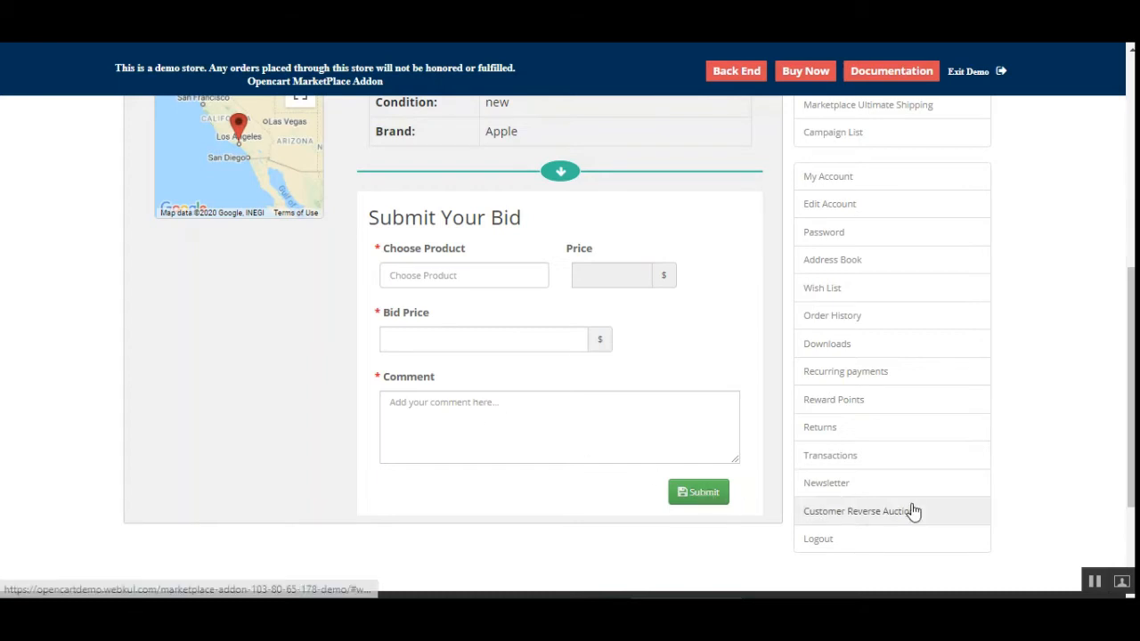
Expand the Customer Reverse Auction links of the seller account and review its request and bid entries.
click(872, 520)
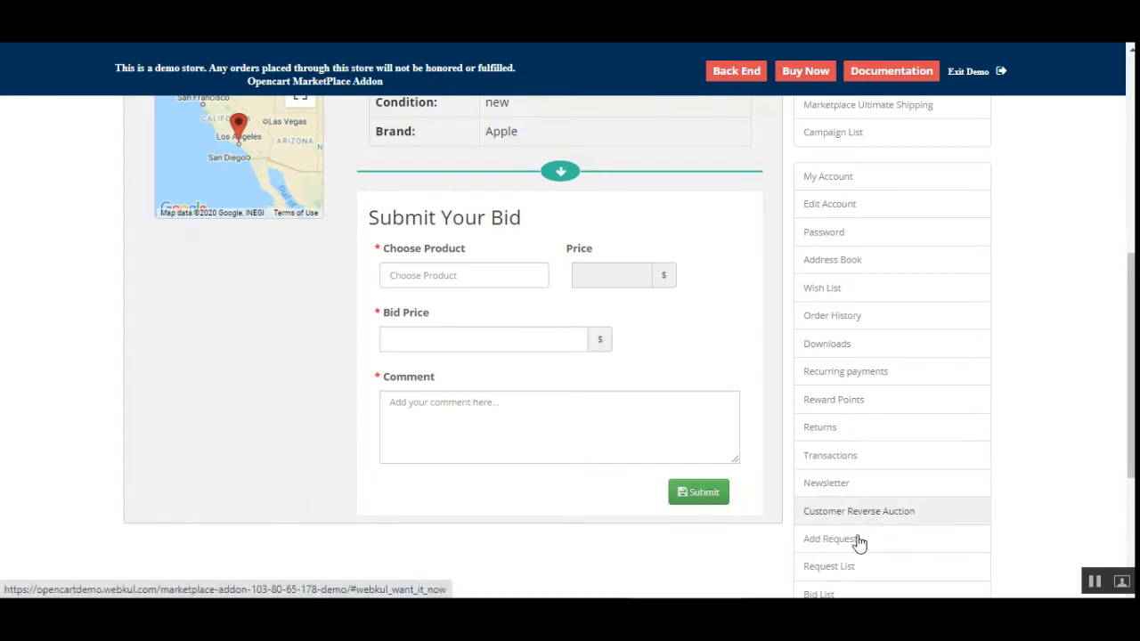
scroll(851, 543, down, 2)
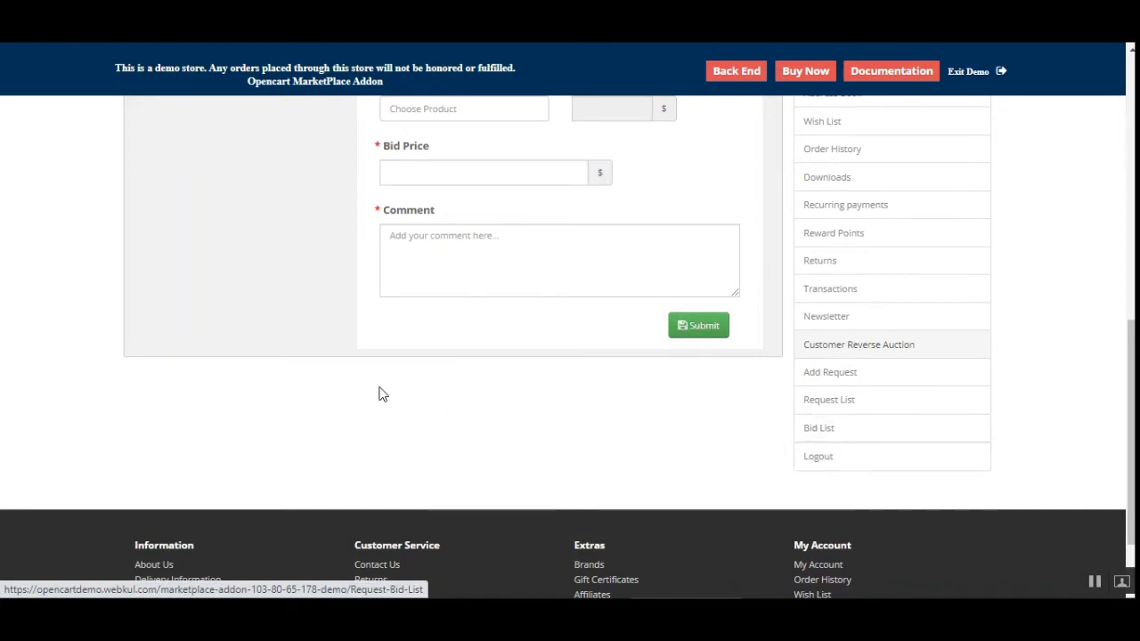
scroll(395, 327, up, 3)
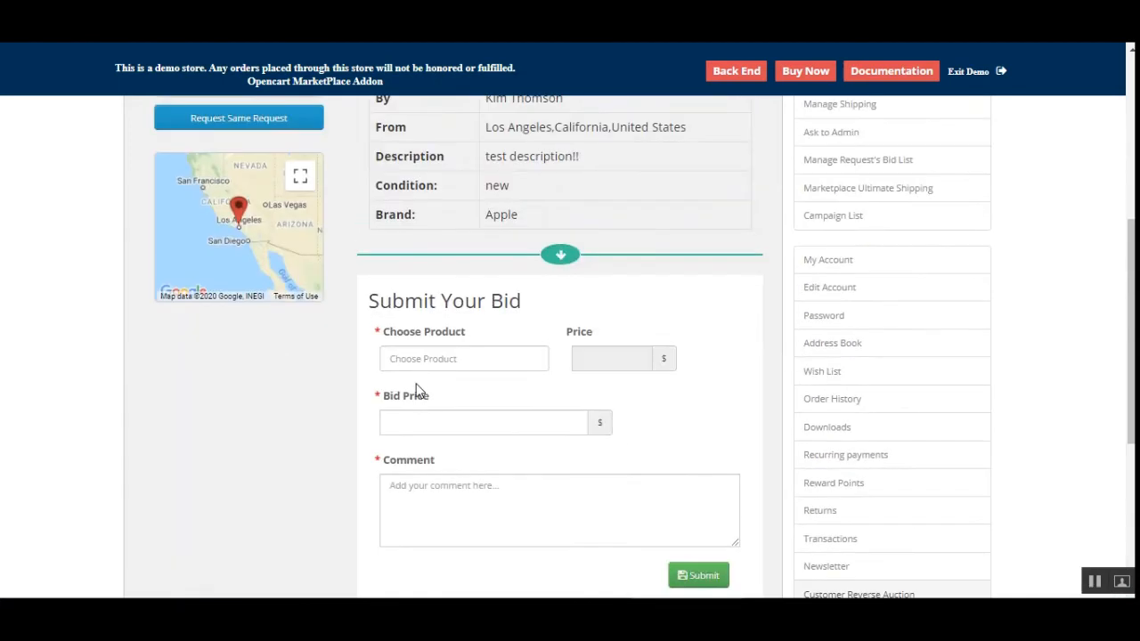
Choose Design Bangles as the product for the bid on the tshit request.
click(460, 358)
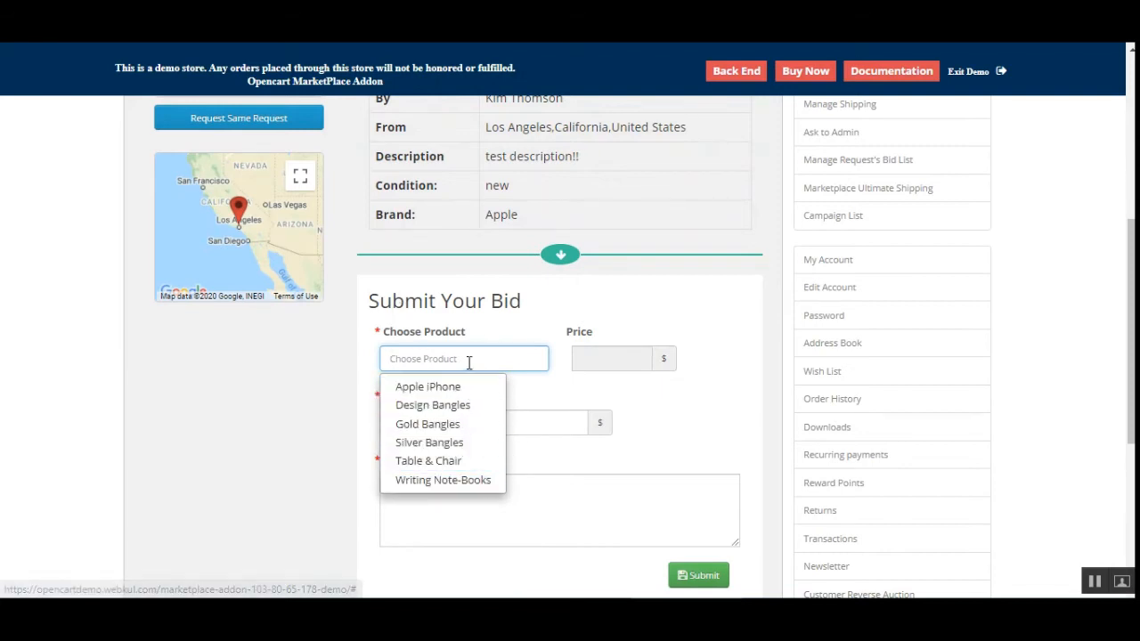
text(ts)
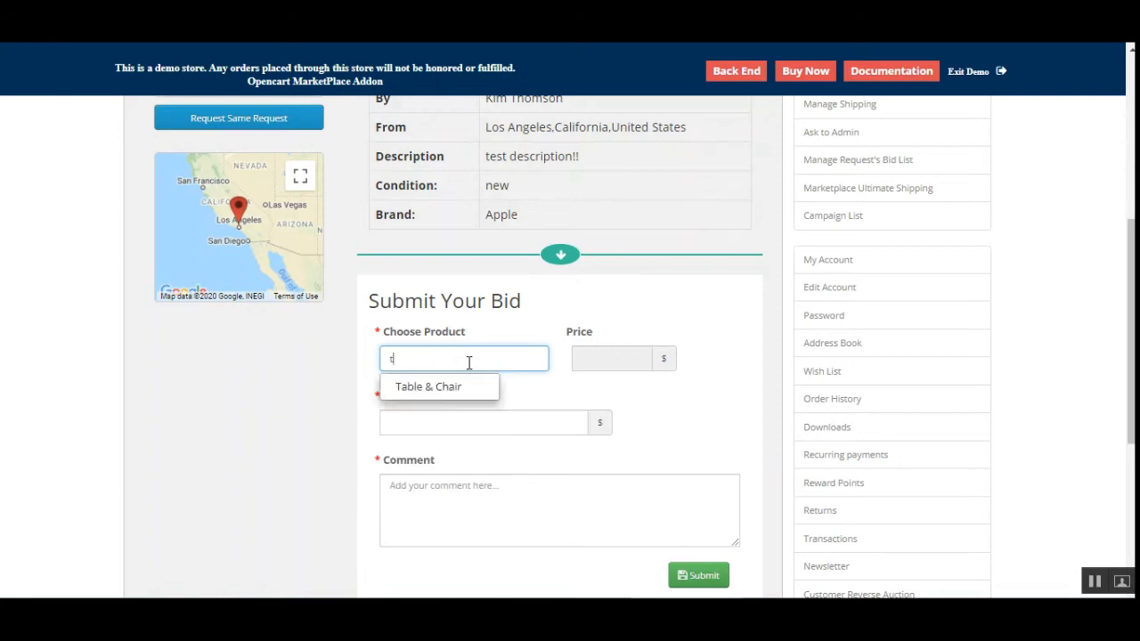
key(BackSpace)
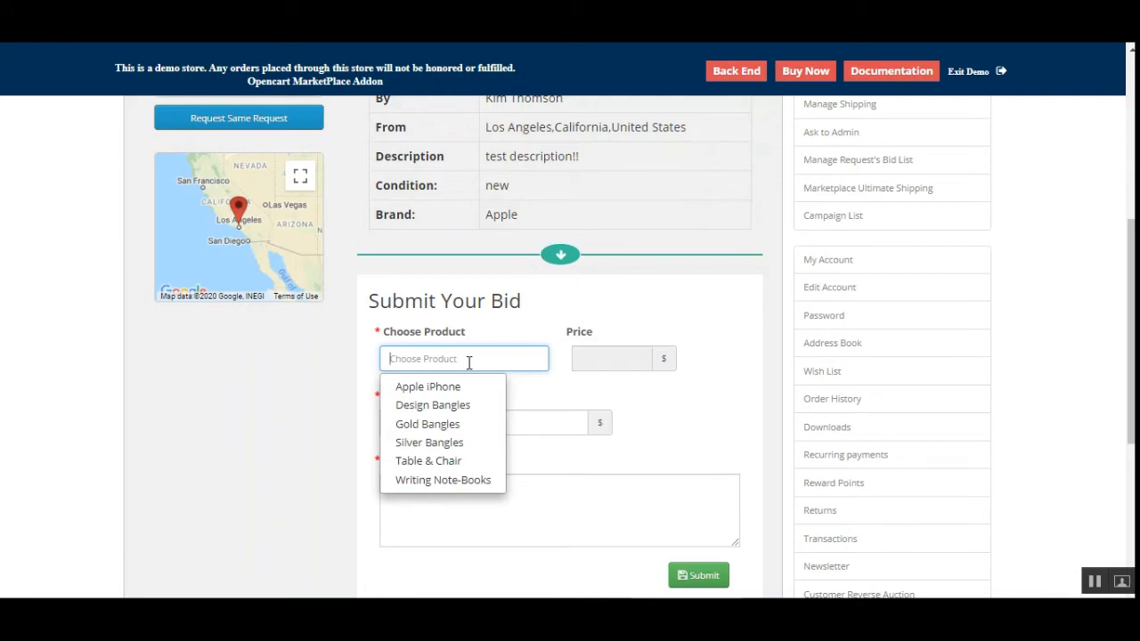
click(441, 405)
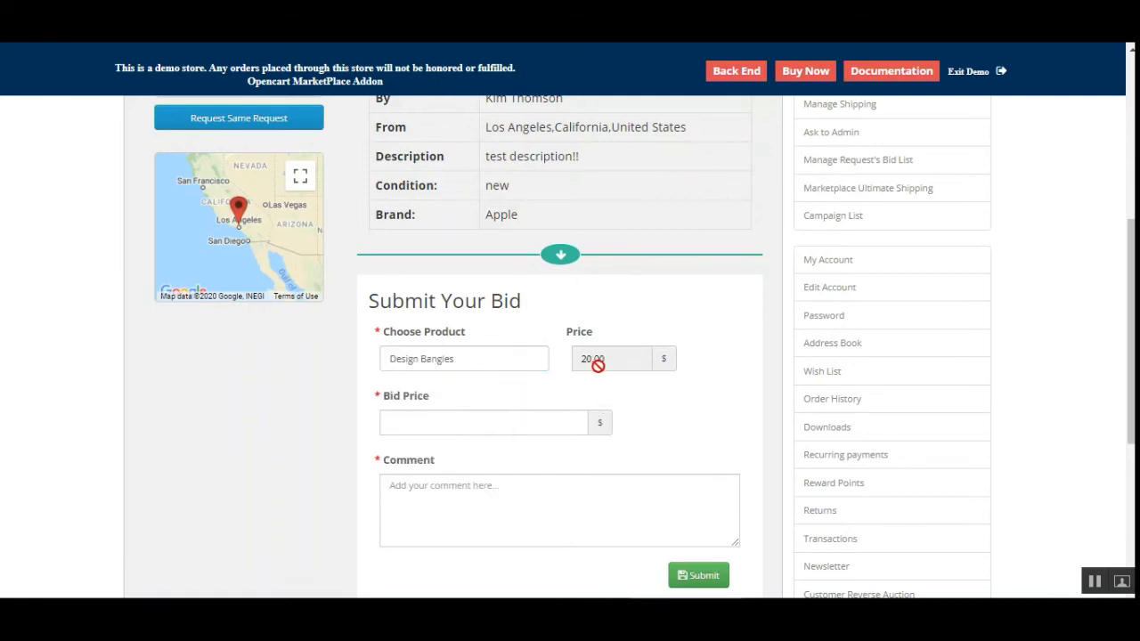
Set the bid price to 18, add the comment "kindly check the bid" and submit the bid.
scroll(632, 398, up, 3)
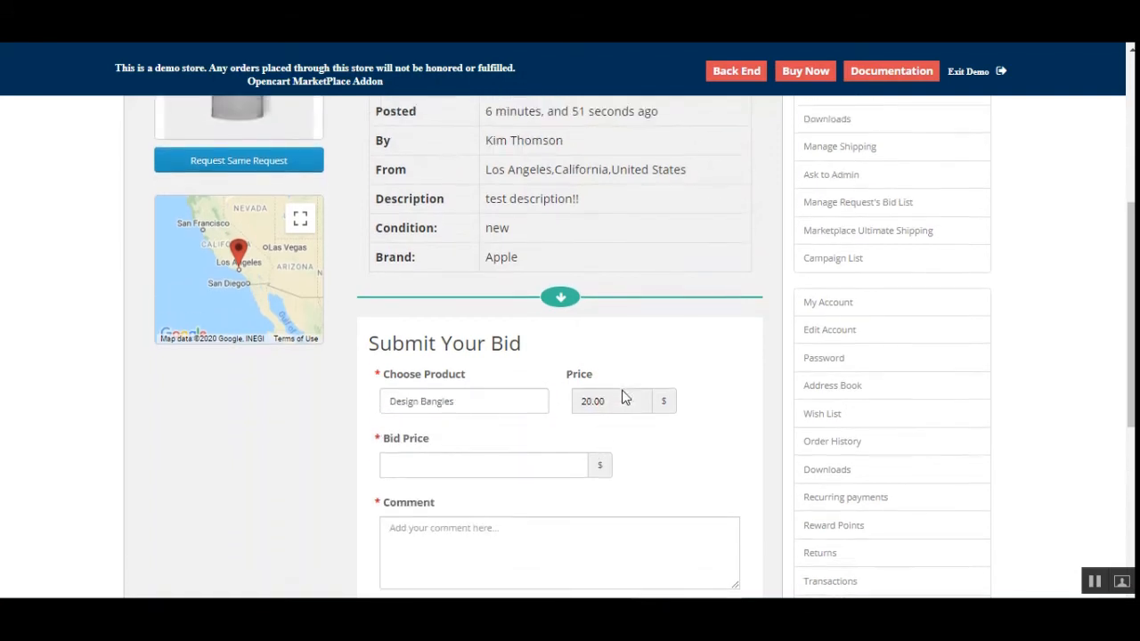
scroll(623, 397, down, 2)
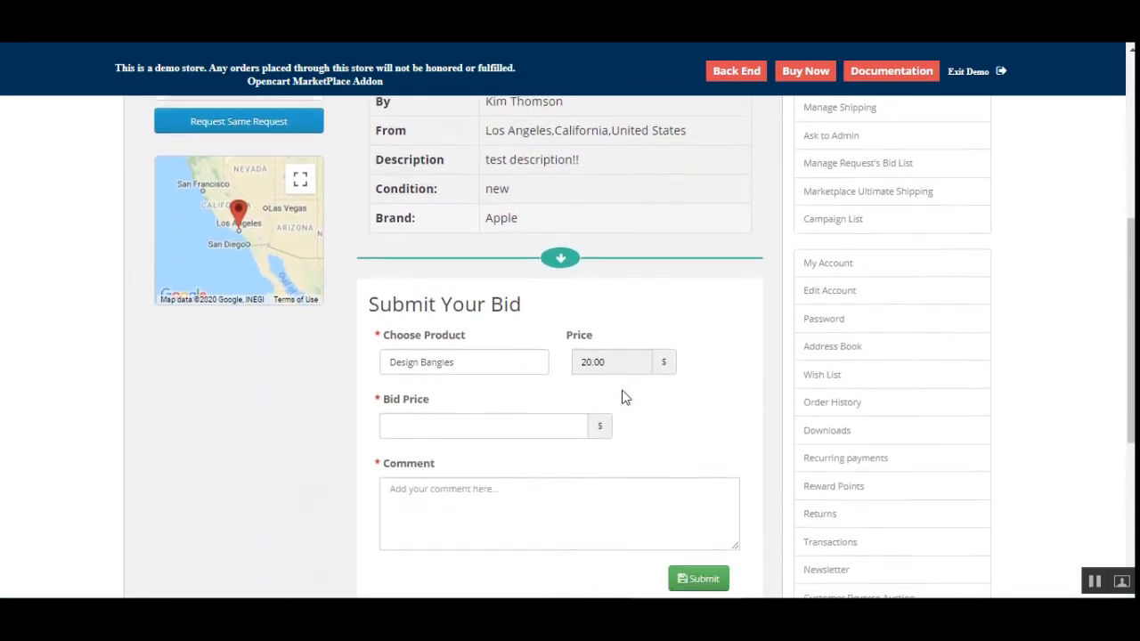
scroll(535, 379, up, 2)
scroll(540, 333, down, 3)
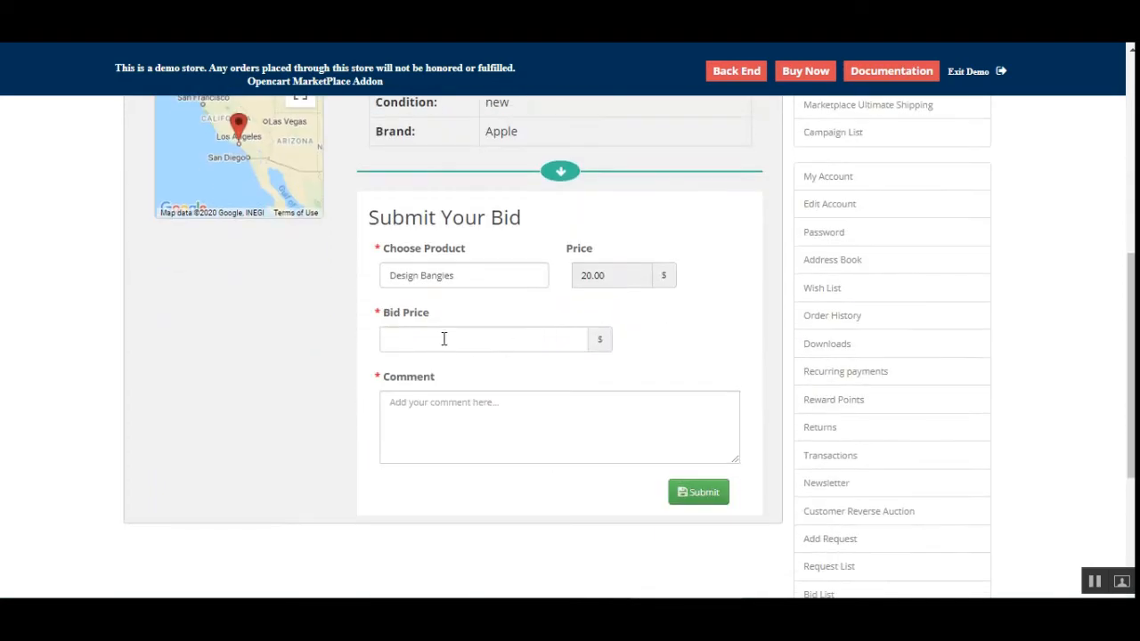
click(433, 339)
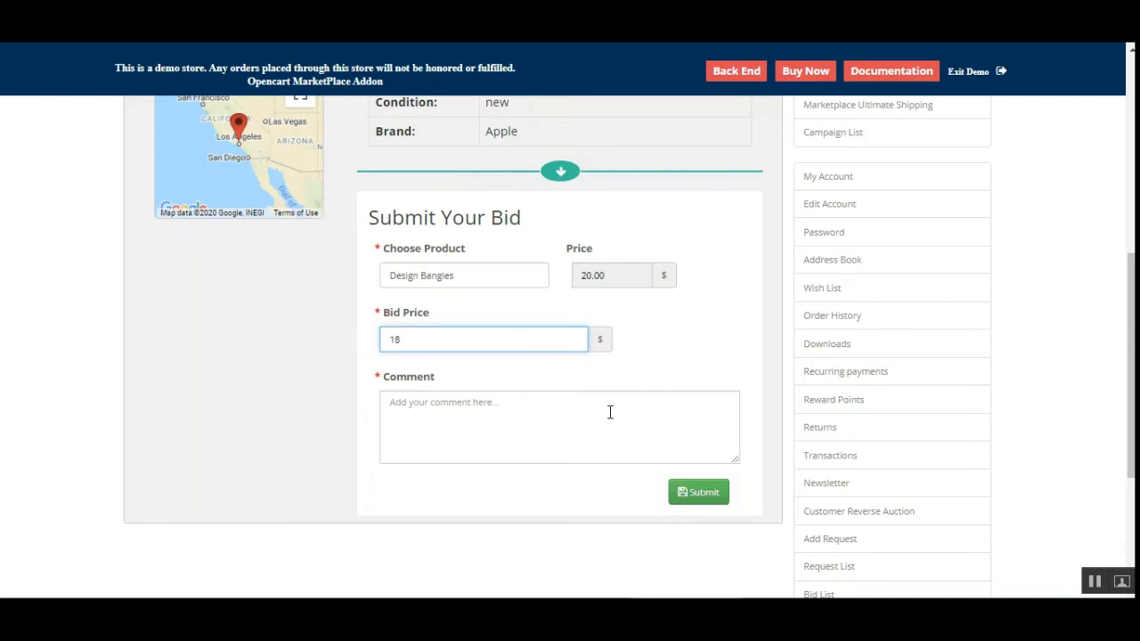
click(530, 426)
text(kind)
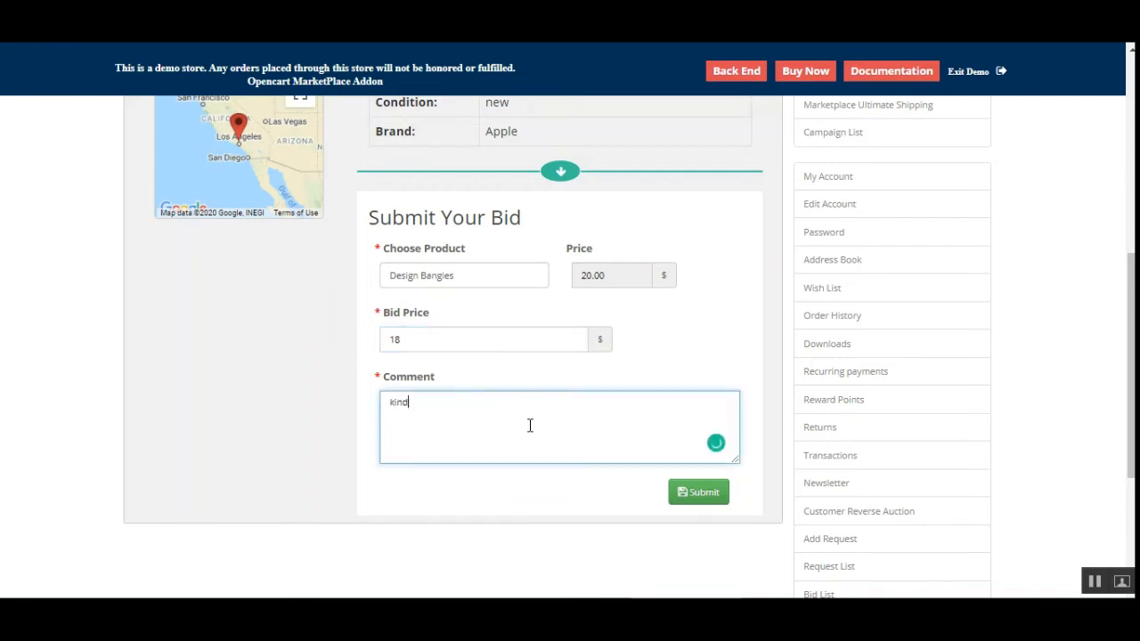
text(ly check the bid)
click(694, 499)
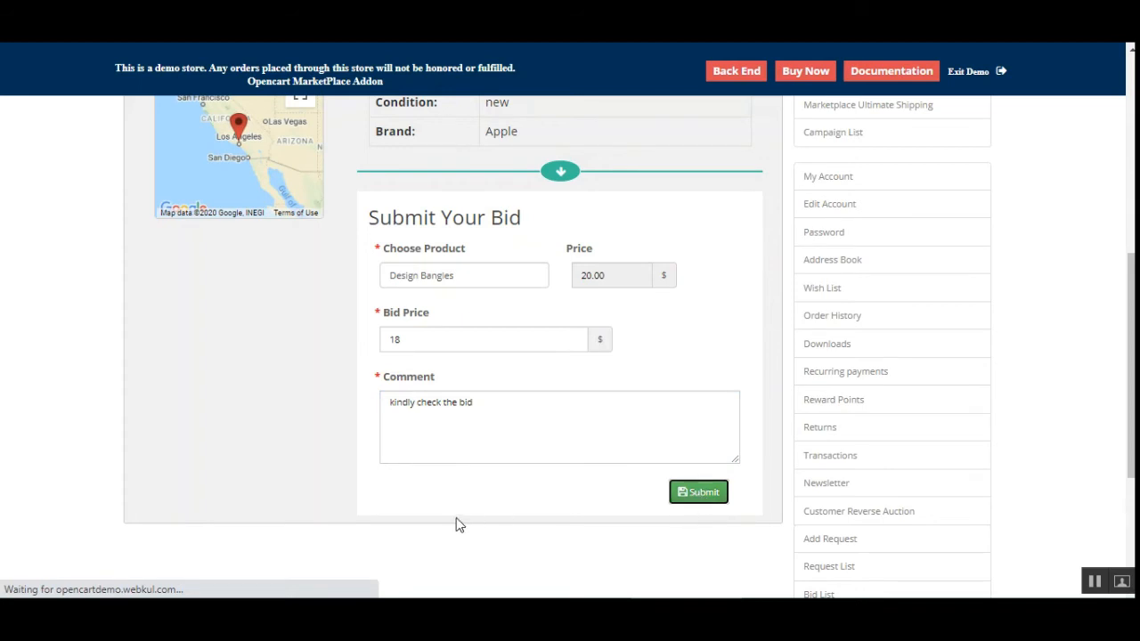
scroll(455, 526, up, 1)
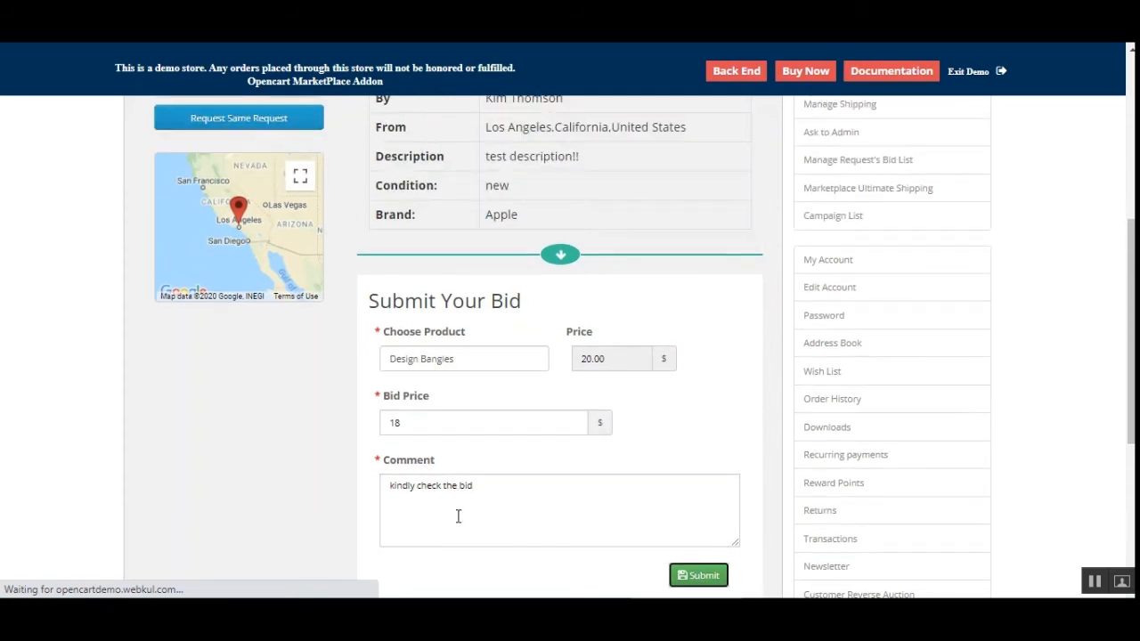
scroll(429, 308, down, 2)
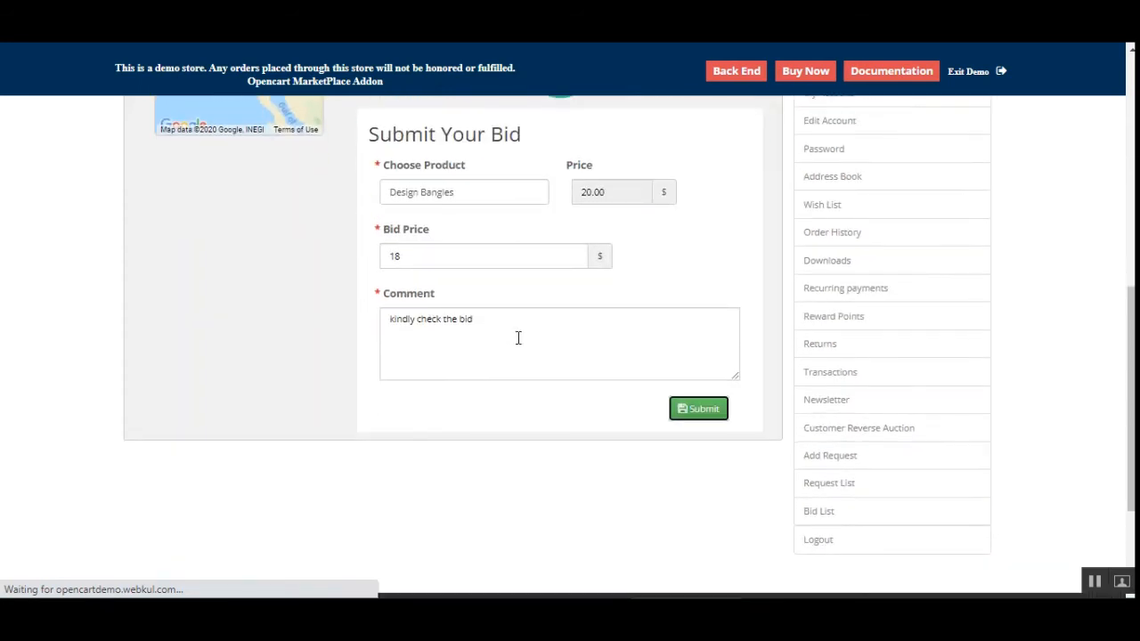
scroll(336, 298, down, 1)
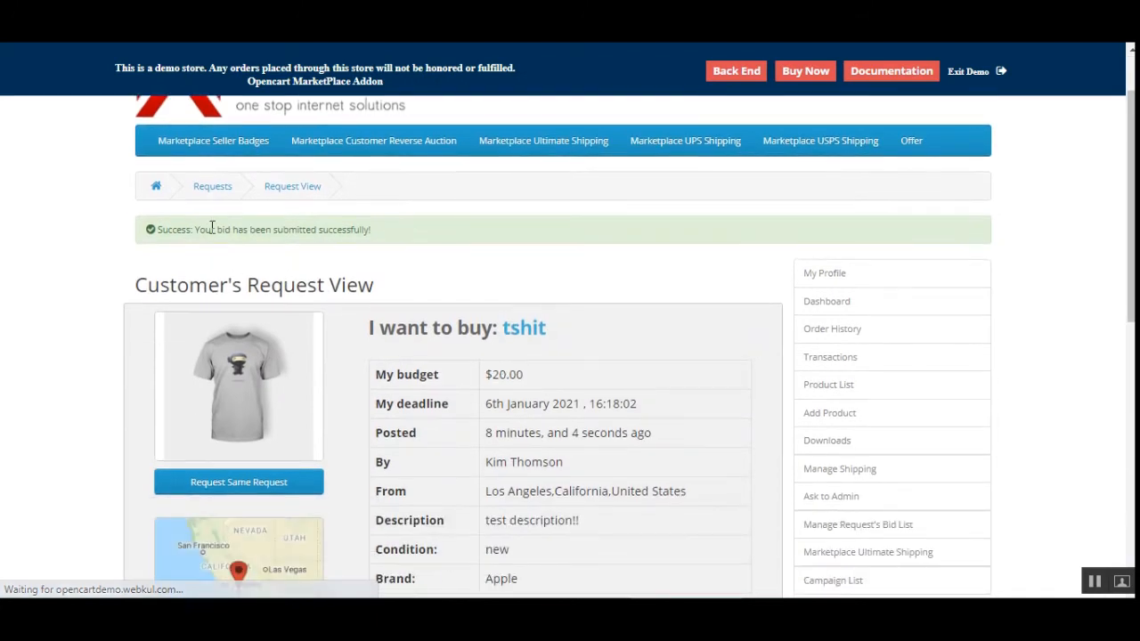
Examine the bid submission notice, the Seller bid List and the information about updating a placed bid.
drag(212, 229, 368, 229)
click(367, 230)
scroll(541, 292, down, 3)
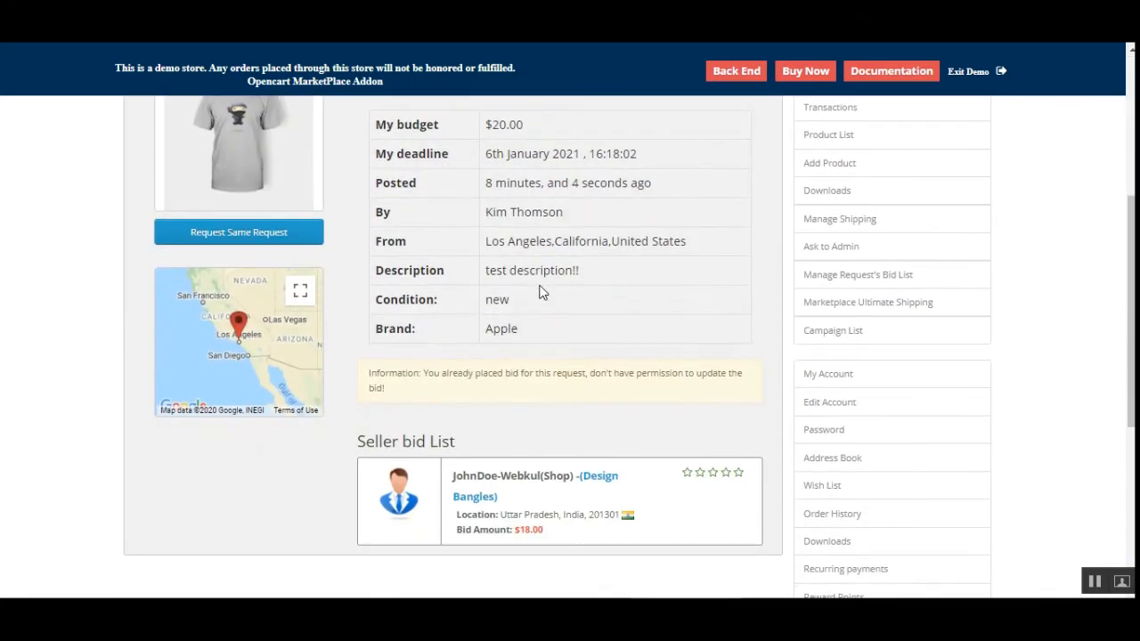
drag(366, 443, 451, 444)
click(464, 444)
drag(436, 375, 678, 374)
click(616, 380)
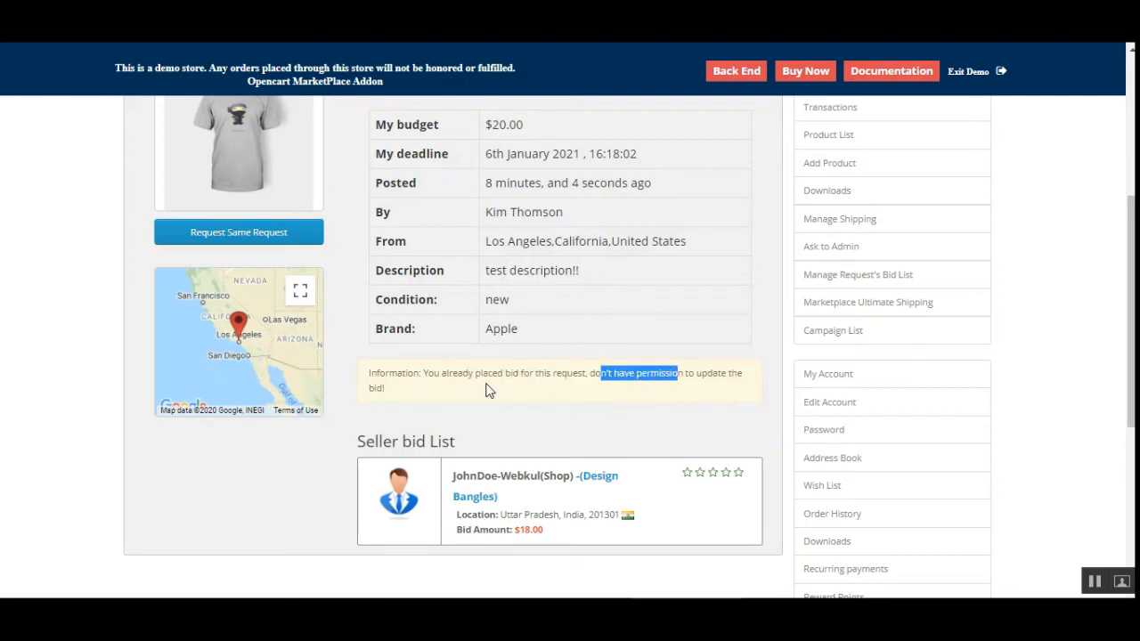
click(434, 397)
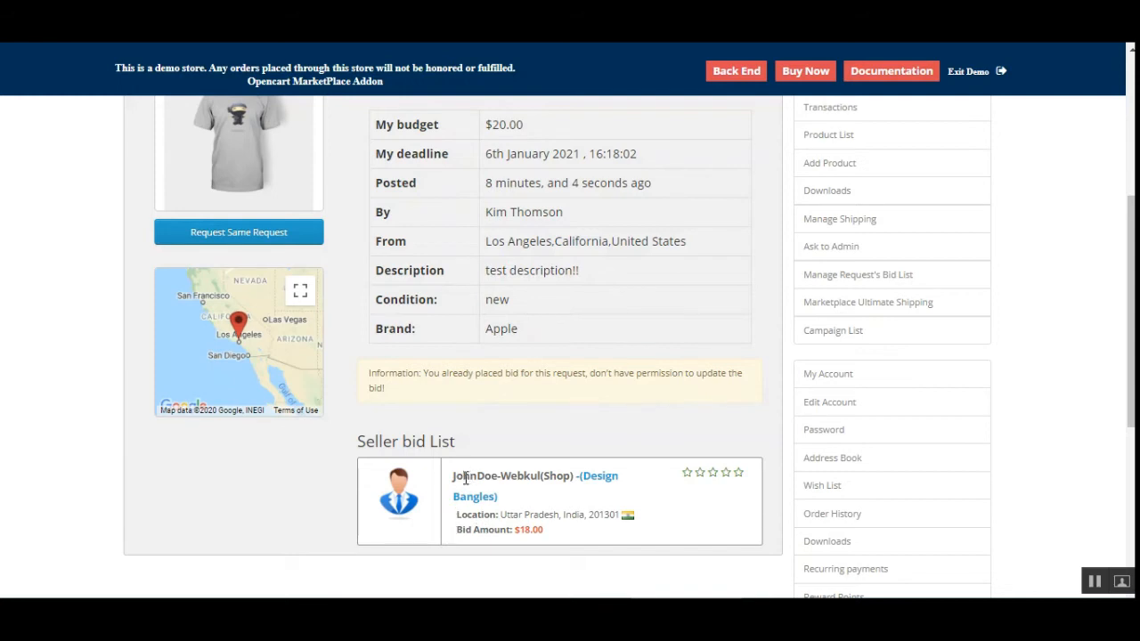
Compare the seller's bid amount for Design Bangles with the budget of the tshit request.
drag(465, 478, 534, 501)
click(575, 500)
drag(515, 531, 538, 533)
scroll(472, 489, up, 3)
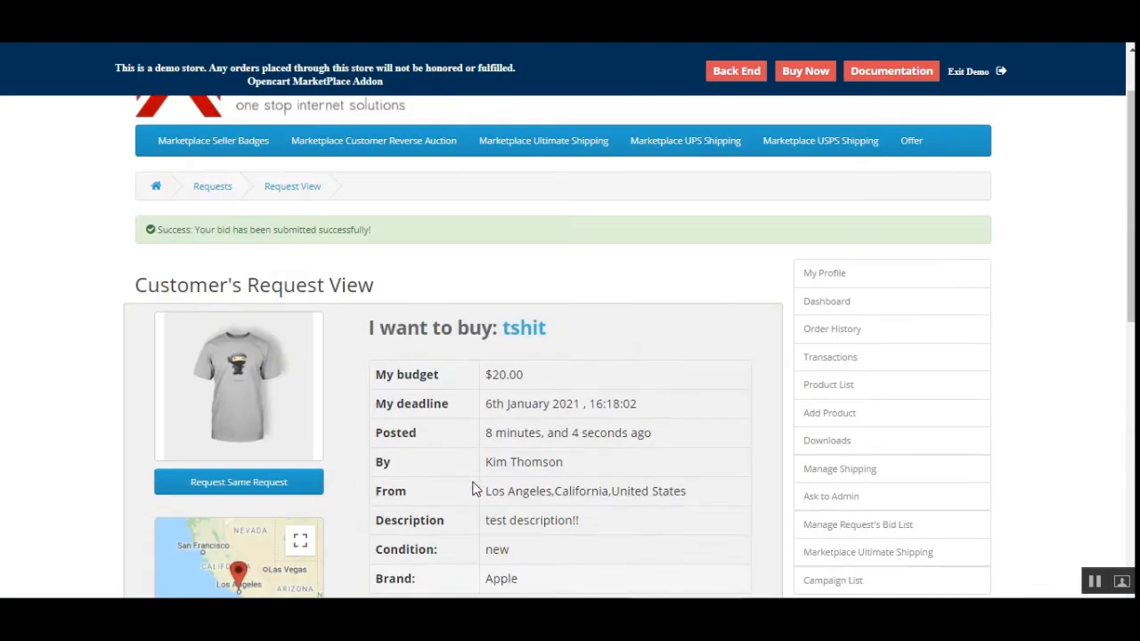
drag(488, 383, 531, 383)
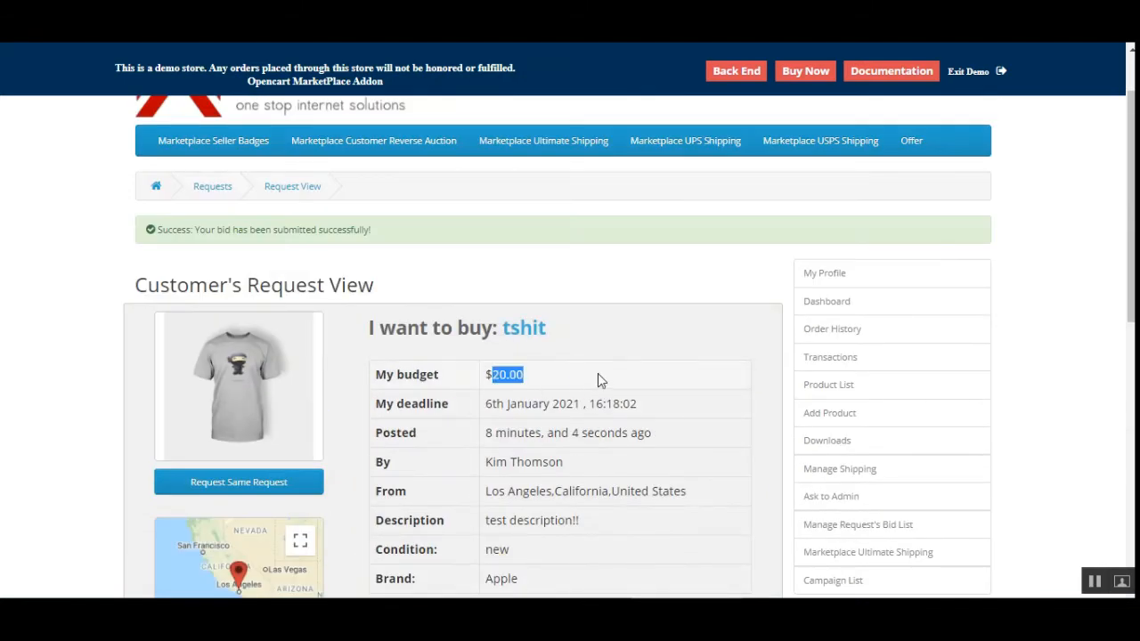
scroll(828, 383, down, 2)
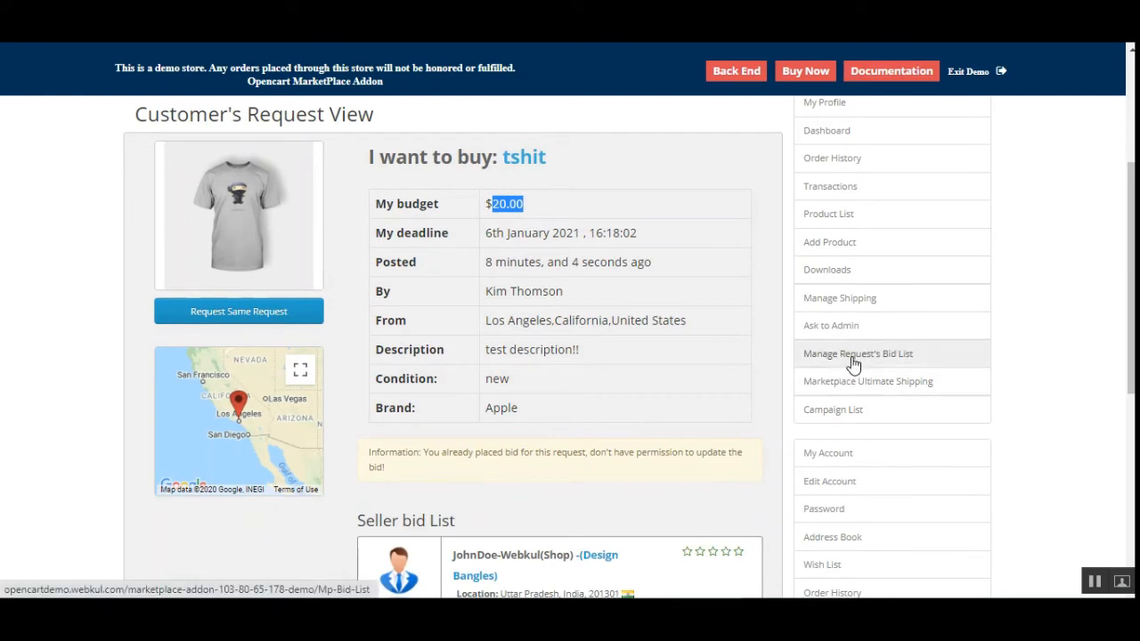
Open the seller's Request Bid List and review its filters and the tshit bid entry.
click(900, 361)
scroll(281, 426, down, 2)
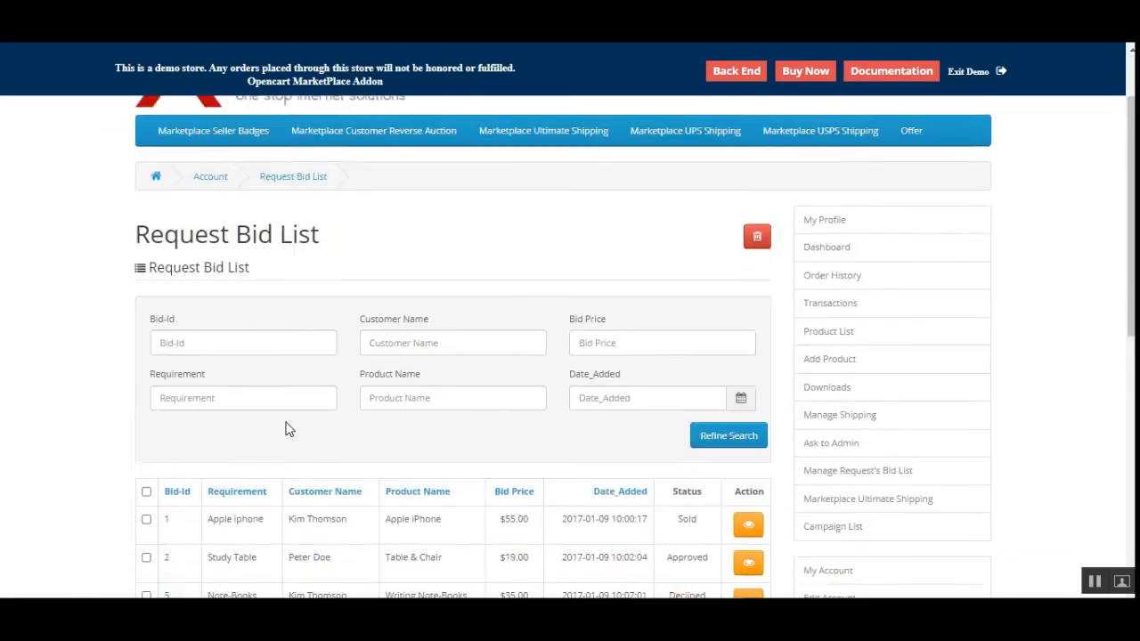
scroll(287, 429, down, 2)
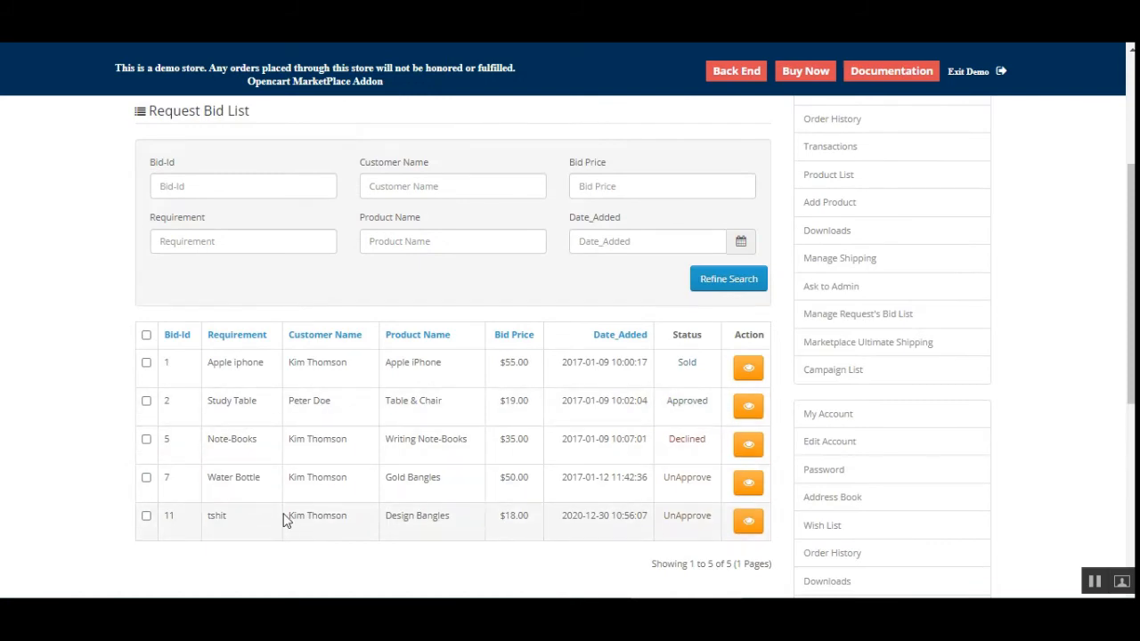
scroll(409, 389, up, 3)
scroll(519, 354, down, 4)
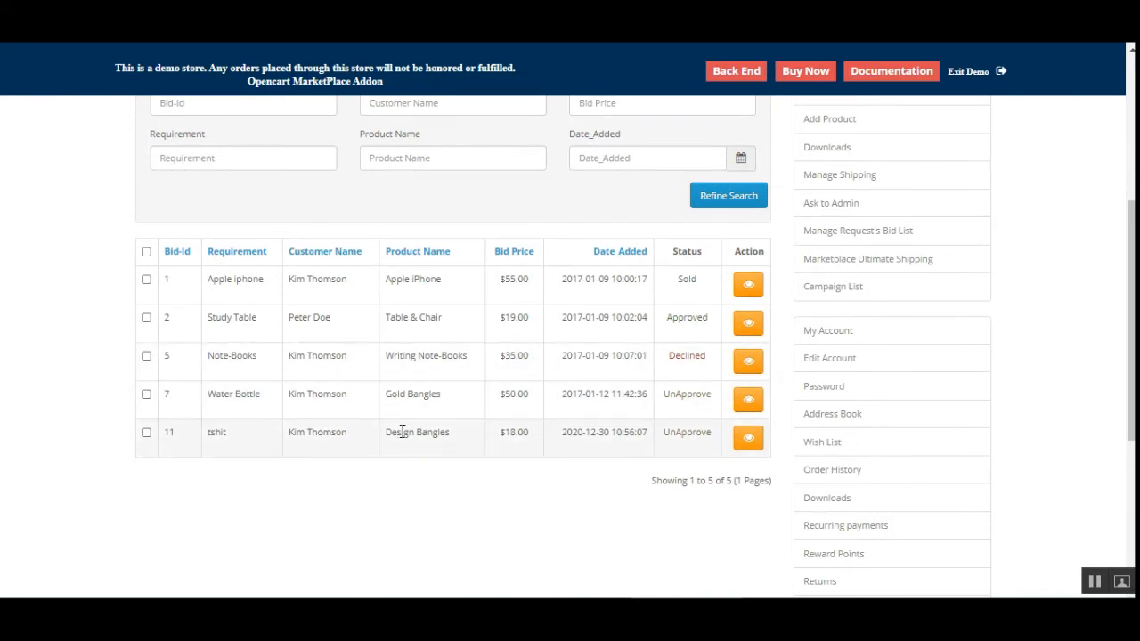
scroll(566, 354, up, 4)
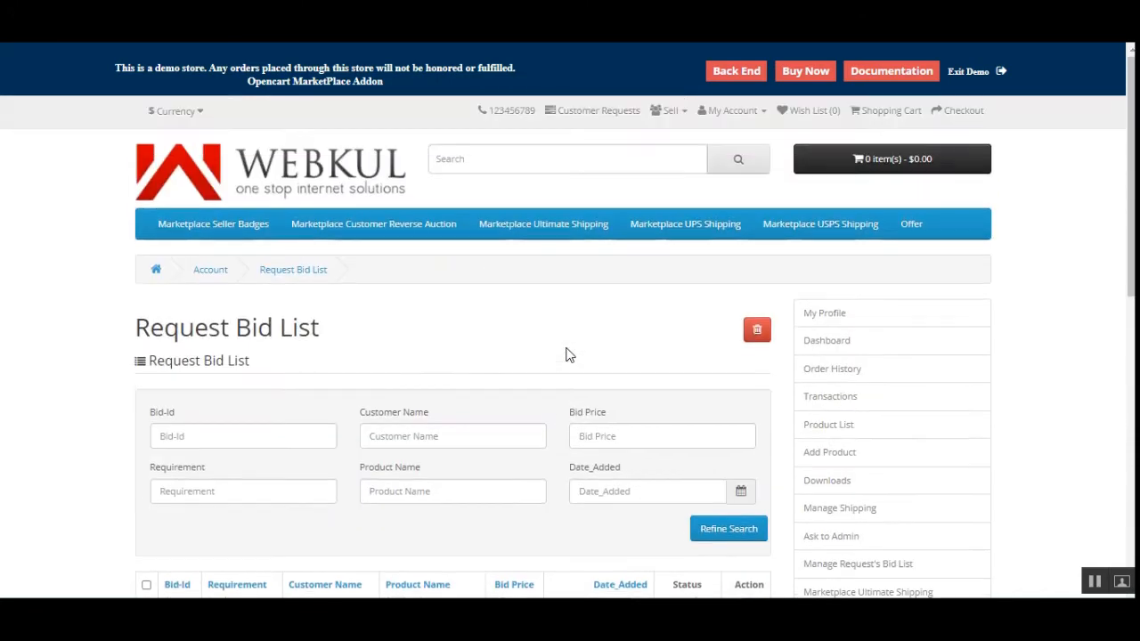
View the tshit request from the Customer Requests page and check its information notice and Seller bid List.
click(602, 116)
scroll(623, 401, down, 4)
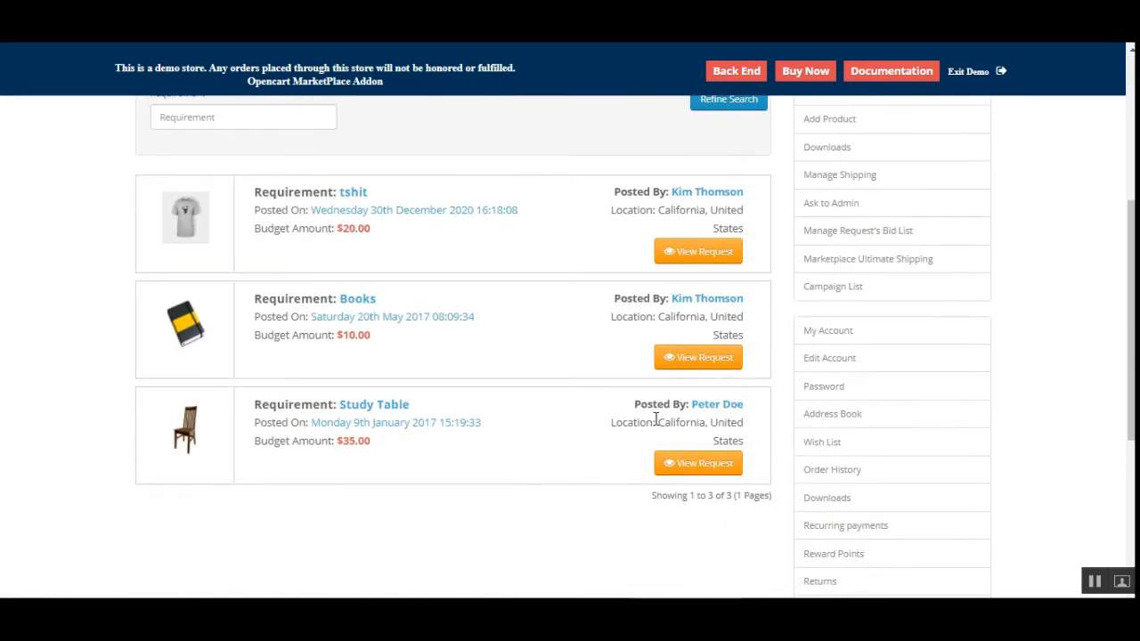
click(684, 260)
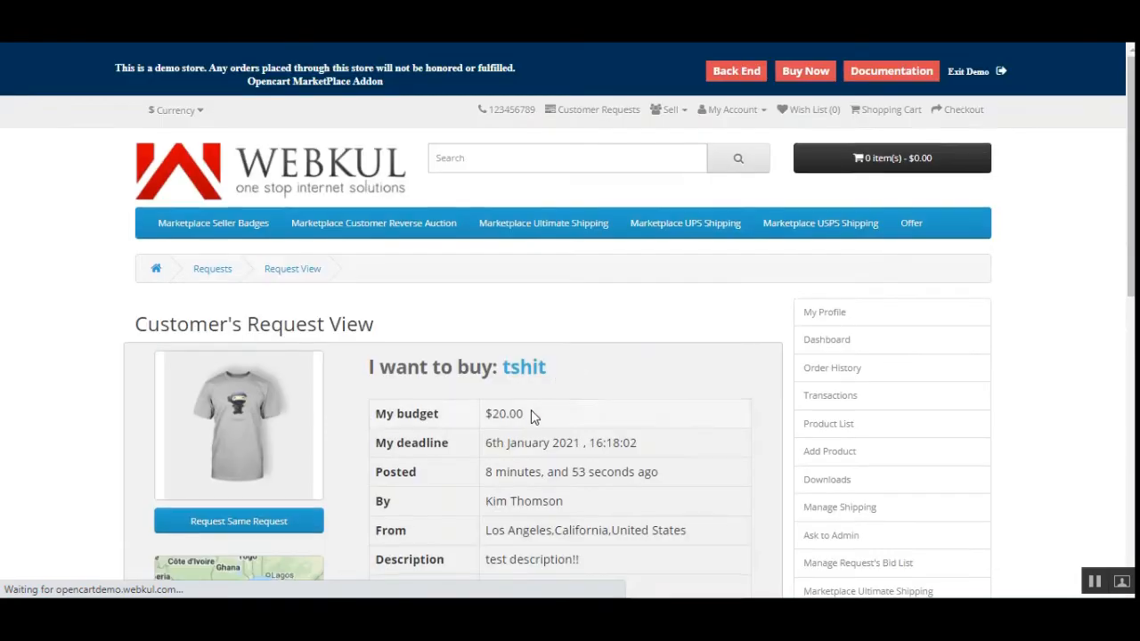
scroll(530, 410, down, 6)
scroll(522, 324, up, 3)
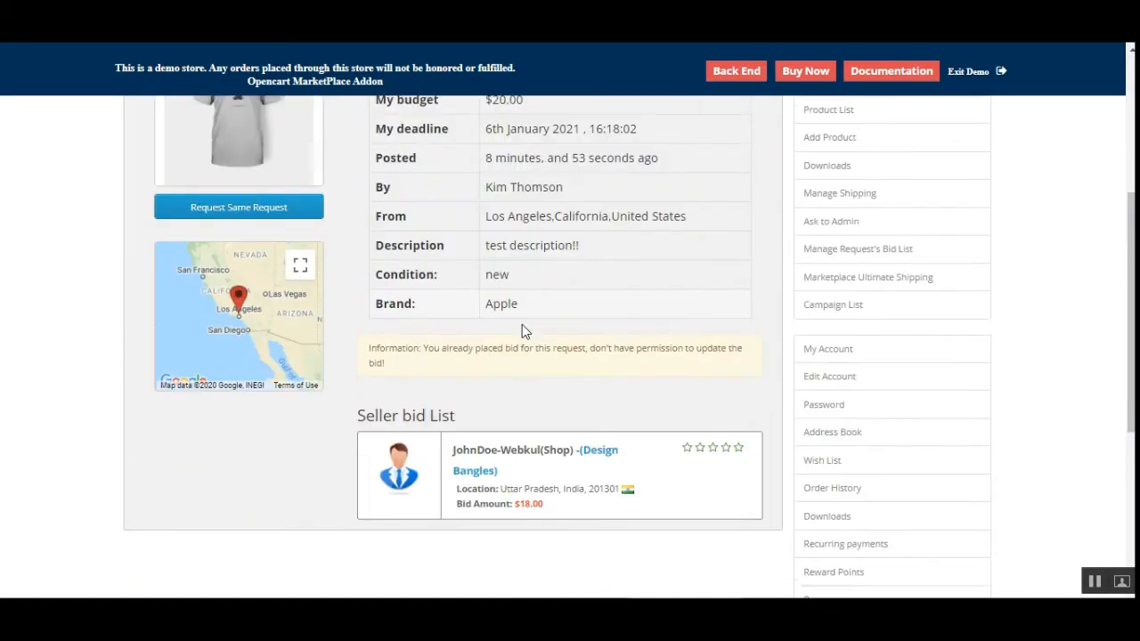
scroll(543, 401, up, 4)
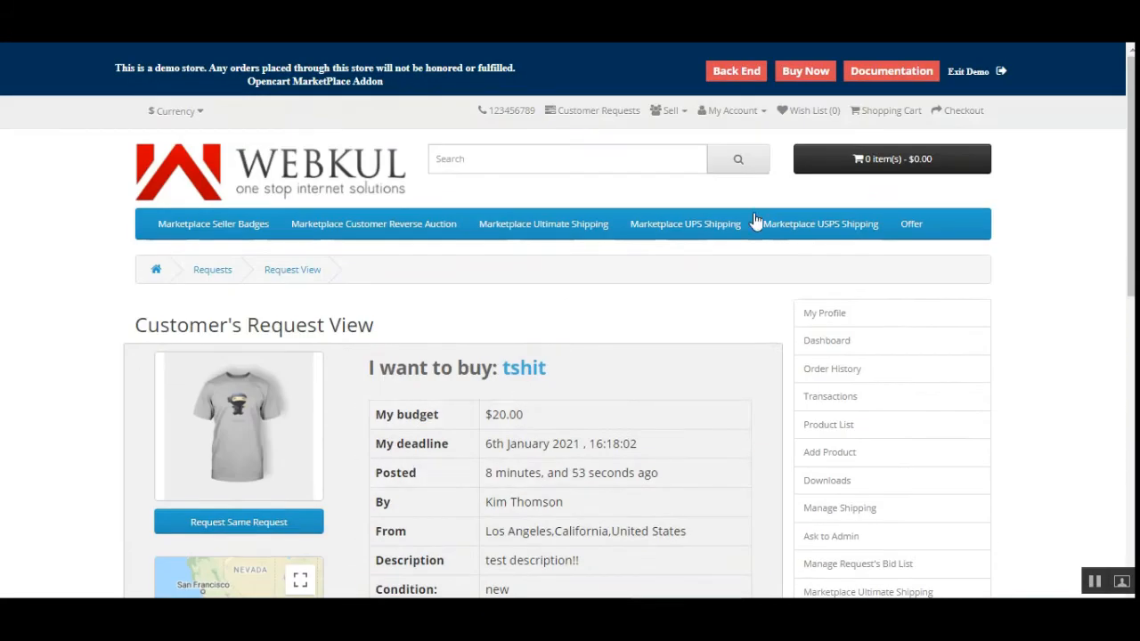
scroll(956, 402, down, 3)
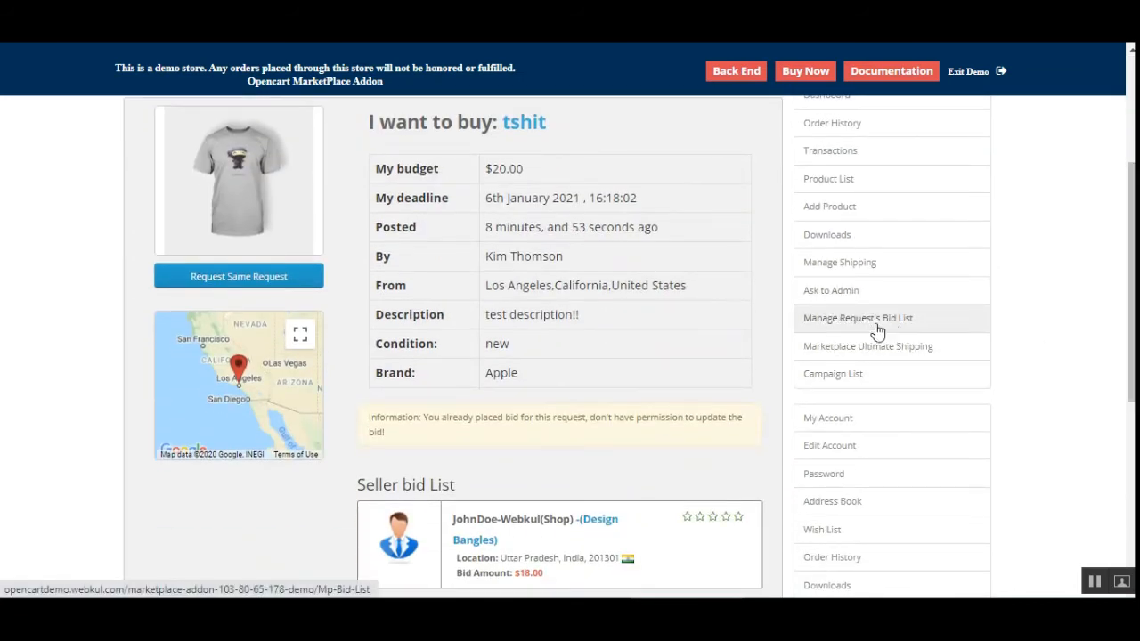
Return to the Request Bid List and check the tshit bid's customer, product, price and status.
click(901, 320)
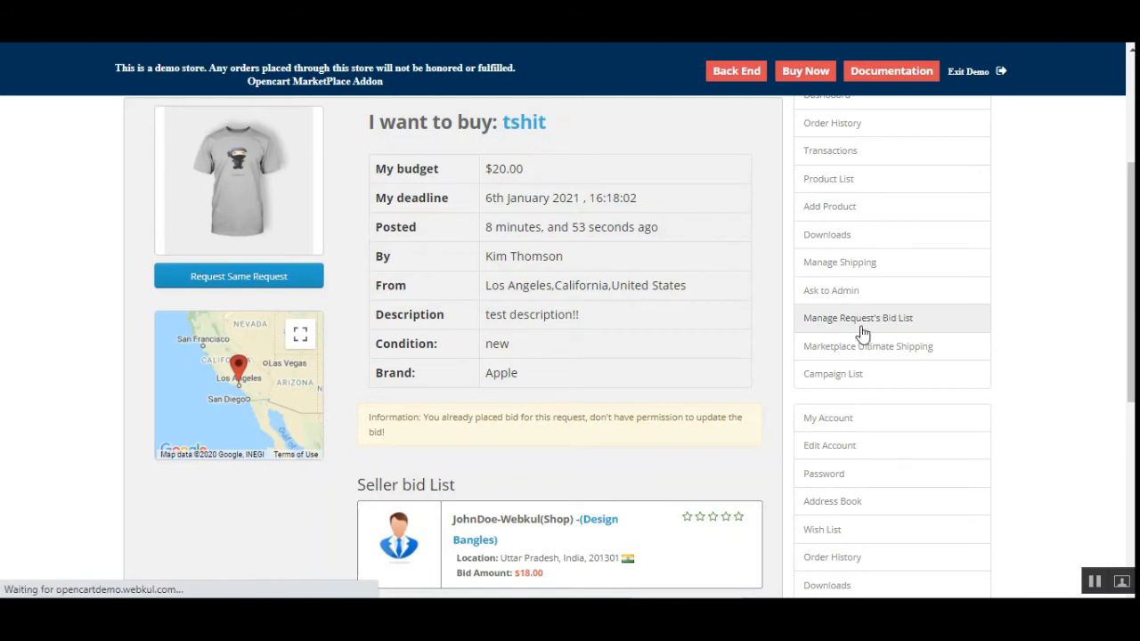
scroll(828, 357, down, 3)
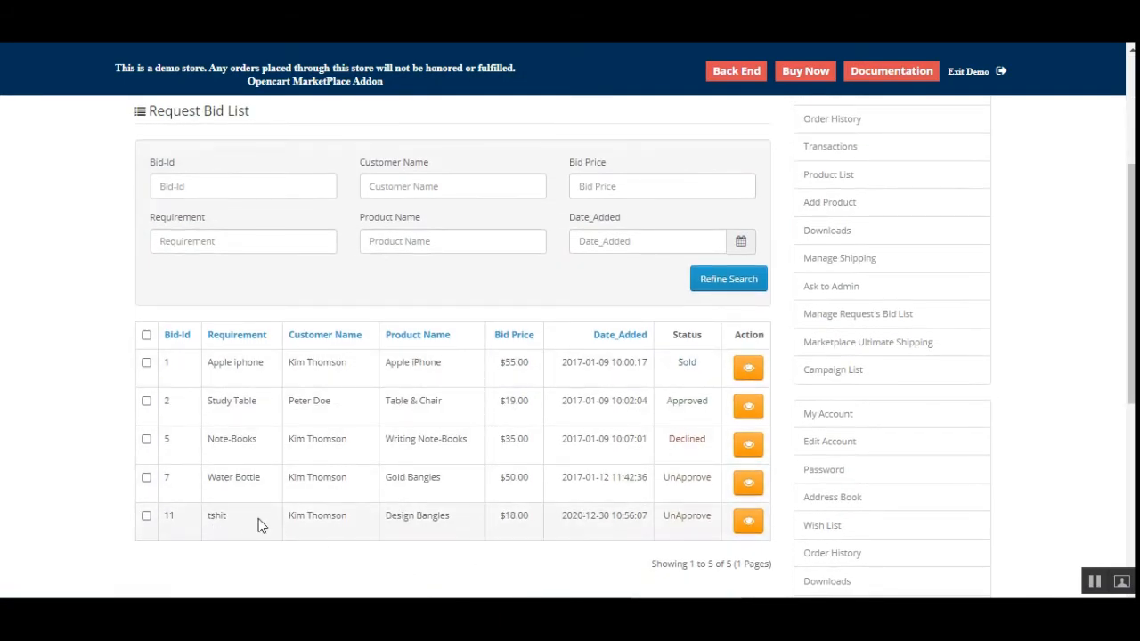
drag(304, 519, 322, 519)
drag(401, 519, 531, 517)
click(505, 549)
drag(667, 516, 711, 518)
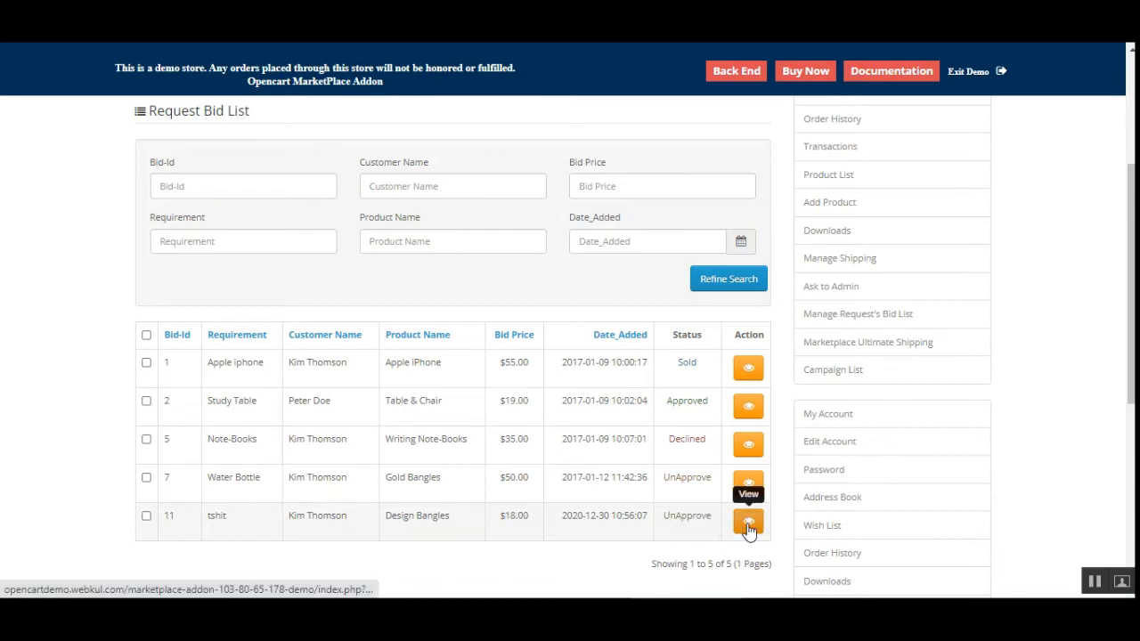
Open the tshit bid's Request Bid View and examine its request details and description.
click(749, 527)
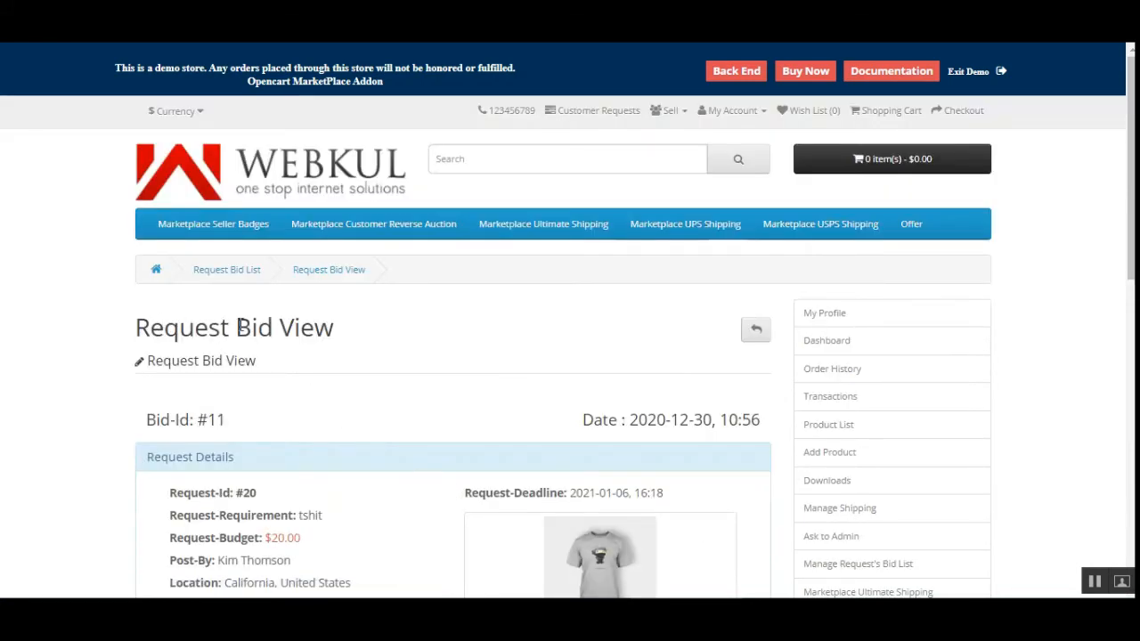
drag(164, 328, 320, 327)
scroll(1071, 266, down, 2)
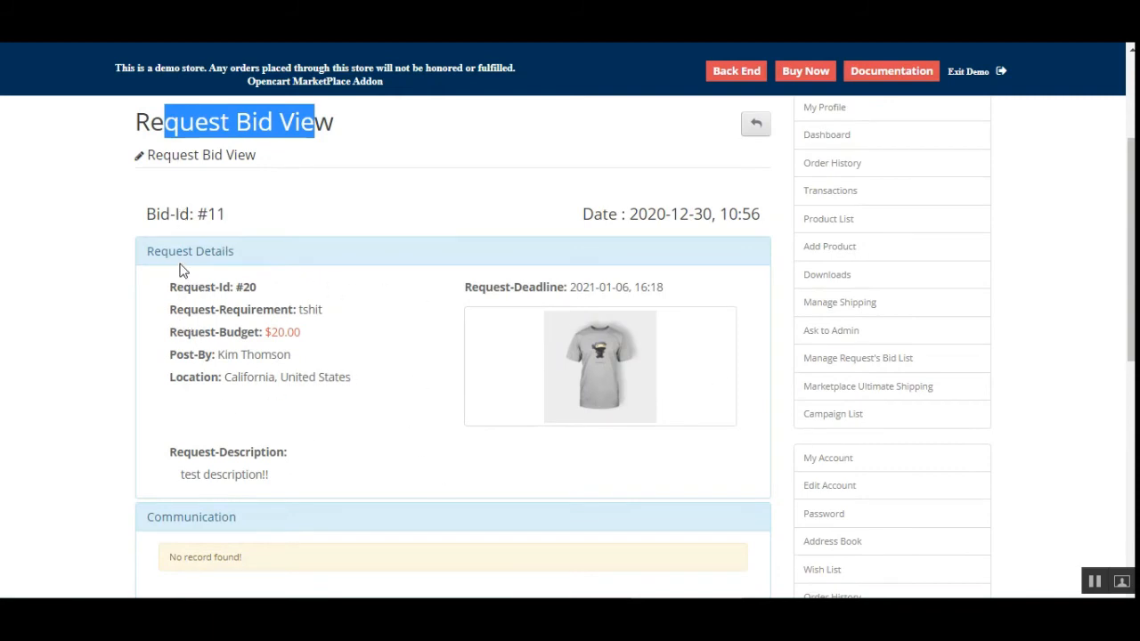
drag(171, 254, 238, 256)
scroll(294, 376, down, 3)
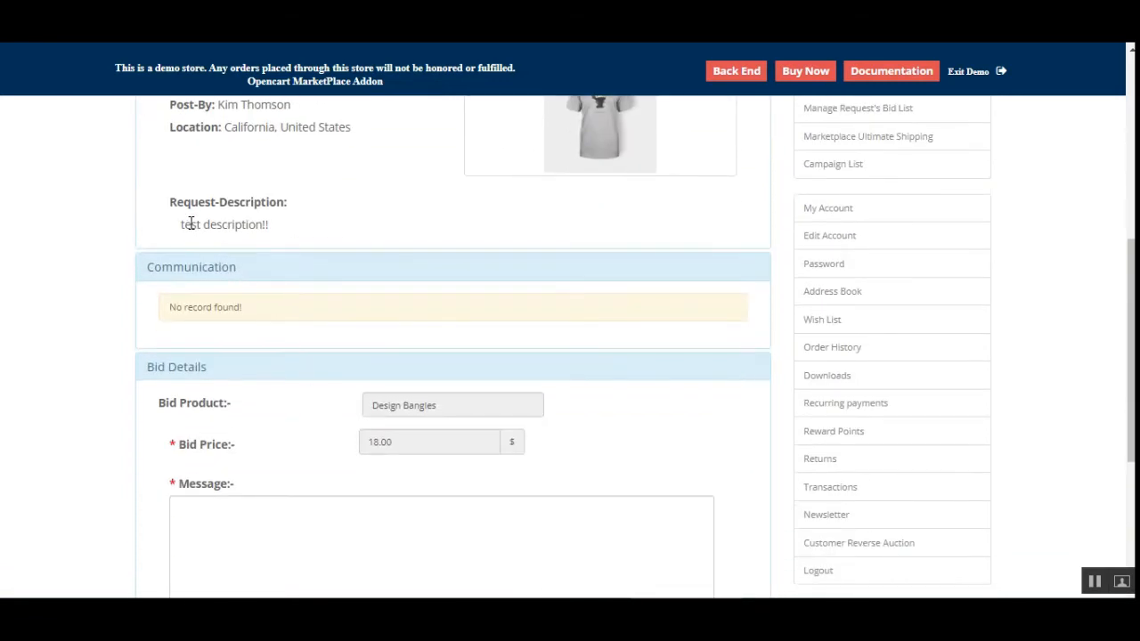
drag(186, 211, 268, 225)
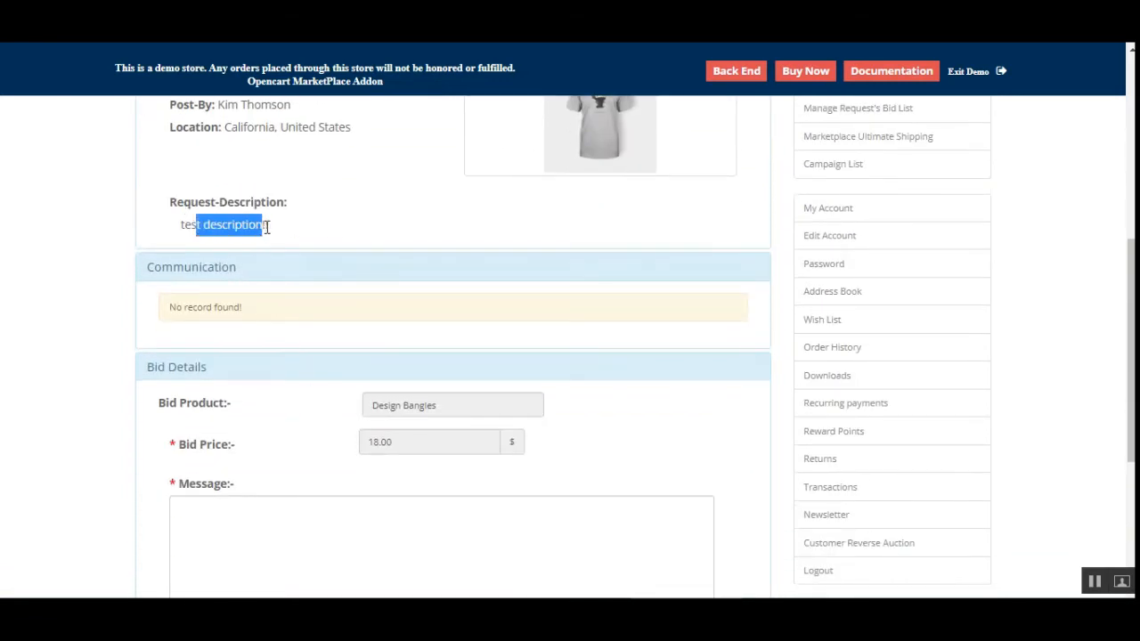
click(298, 234)
drag(182, 230, 269, 227)
click(308, 230)
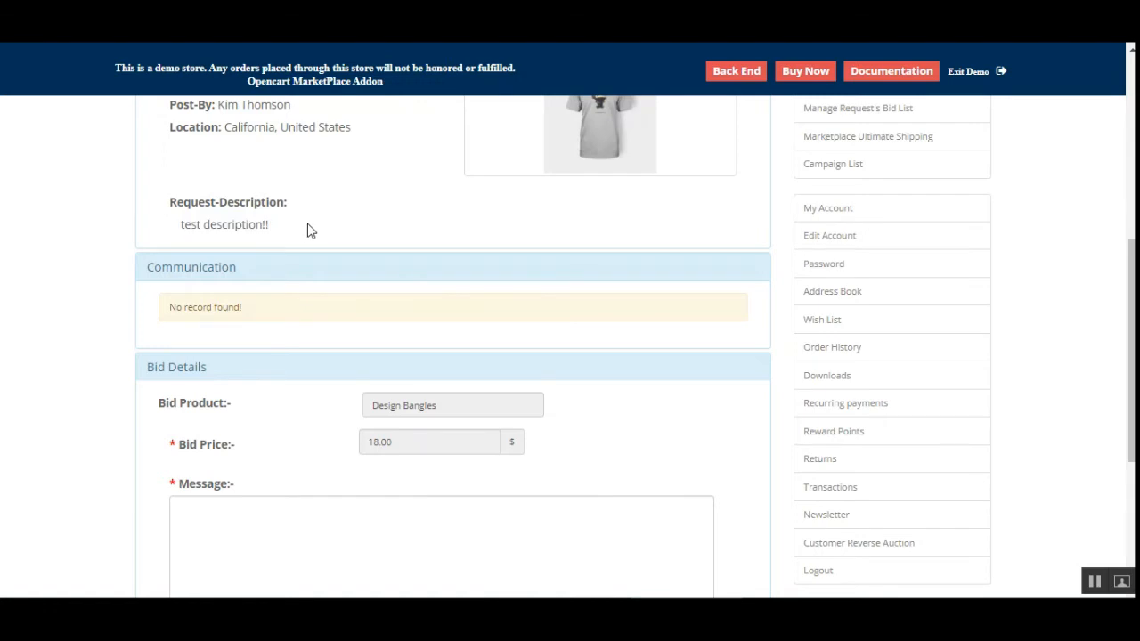
Review the bid product, bid price and message fields in the Bid Details section.
scroll(365, 356, down, 3)
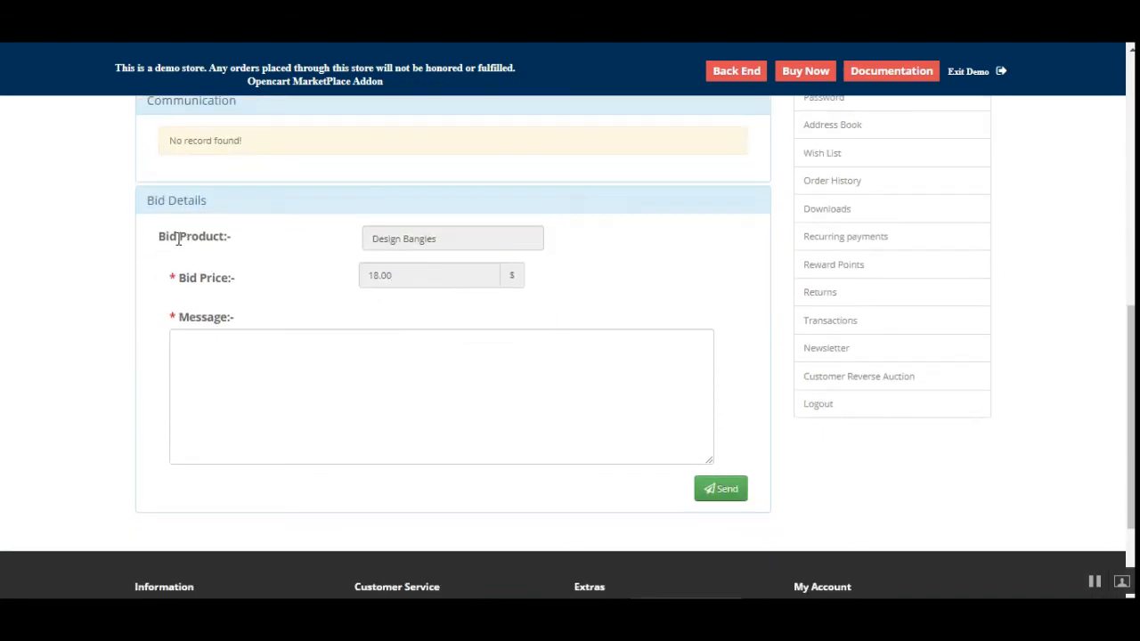
drag(178, 238, 214, 239)
drag(189, 279, 215, 280)
drag(189, 323, 228, 323)
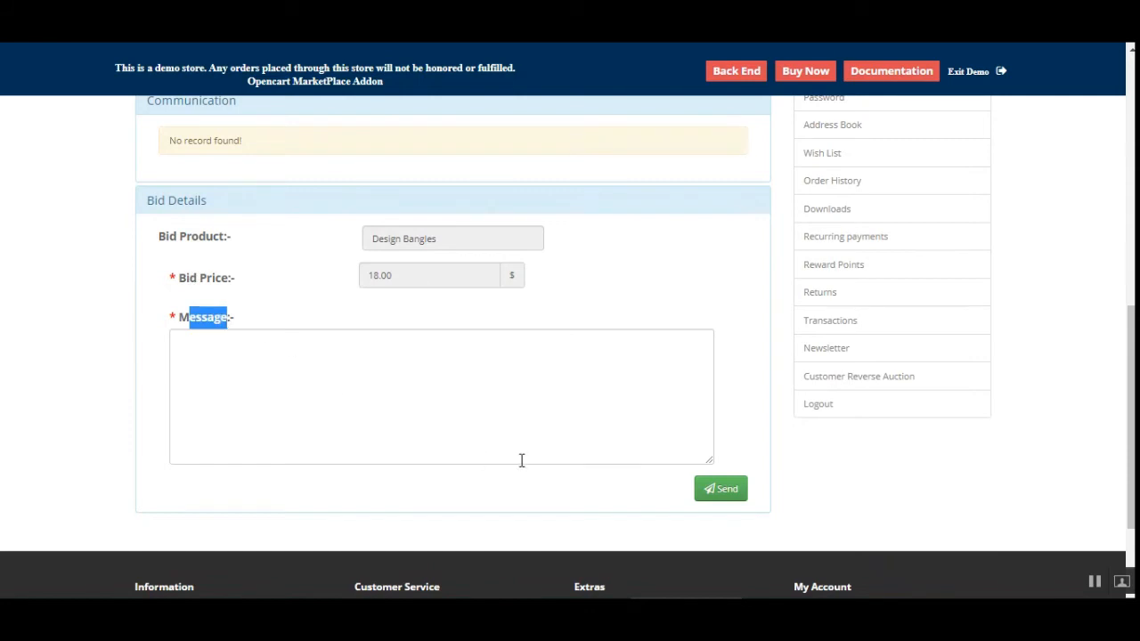
Send the customer the message "send okay if liked." from the tshit bid's details.
click(316, 398)
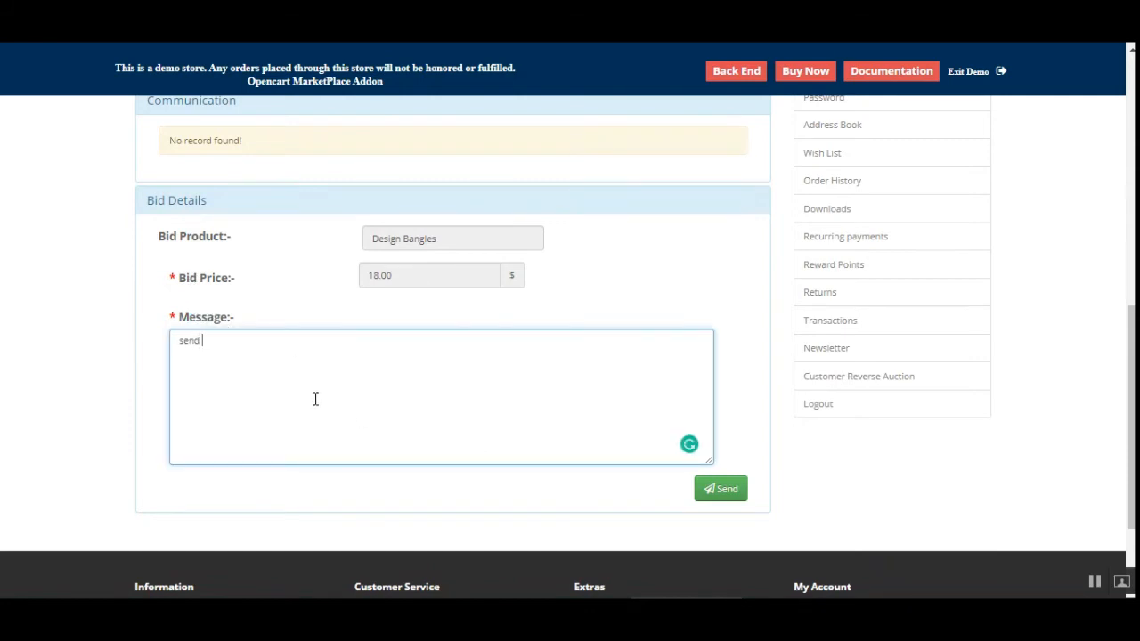
text(send okay if liked.)
click(708, 485)
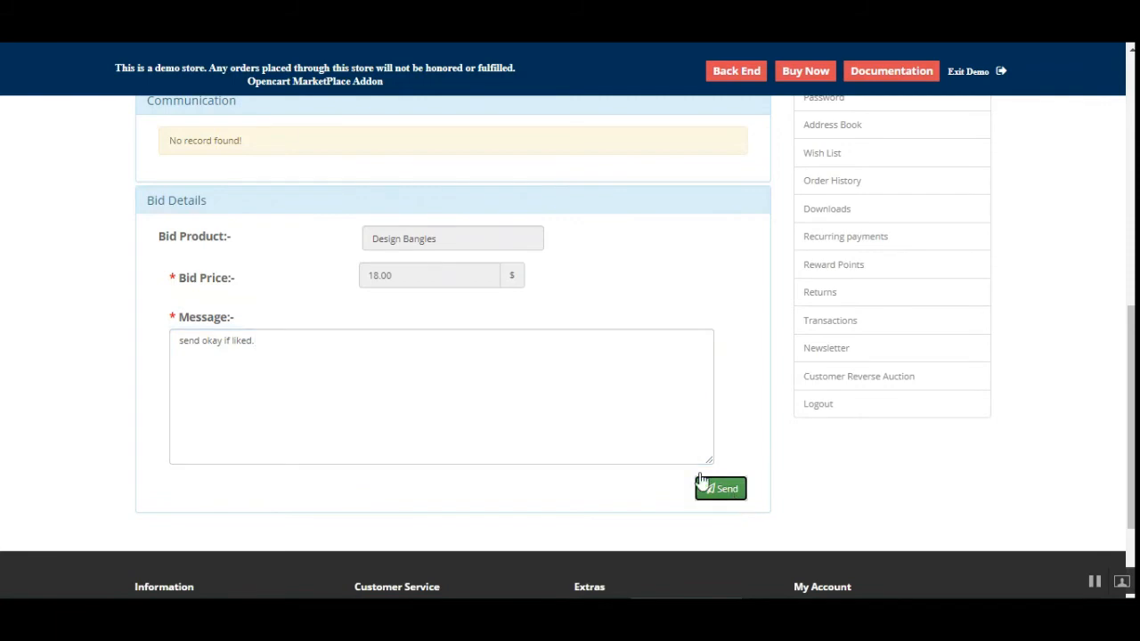
scroll(530, 444, up, 4)
scroll(531, 413, down, 4)
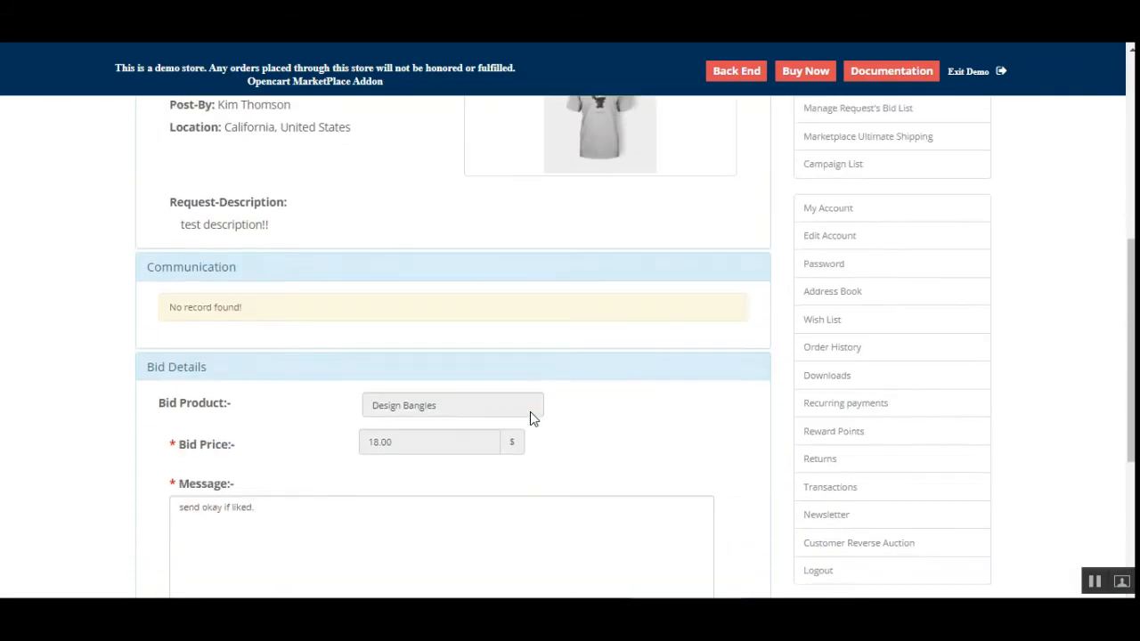
scroll(530, 412, up, 3)
scroll(334, 409, down, 2)
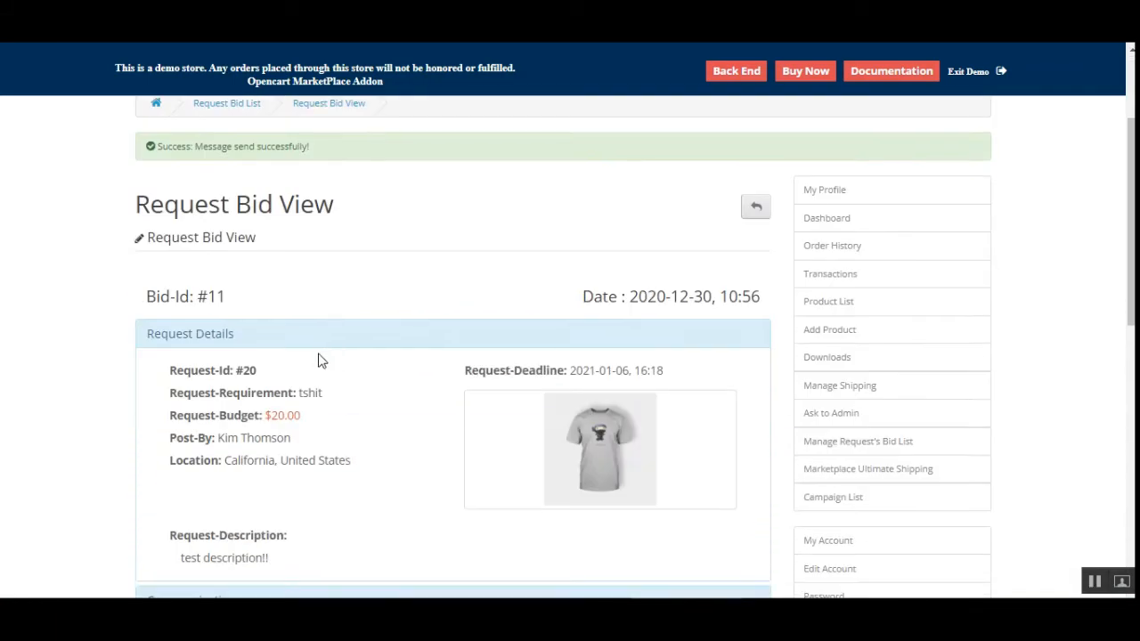
Check the sent message in the Communication section and look over the rest of the bid view.
scroll(285, 315, down, 4)
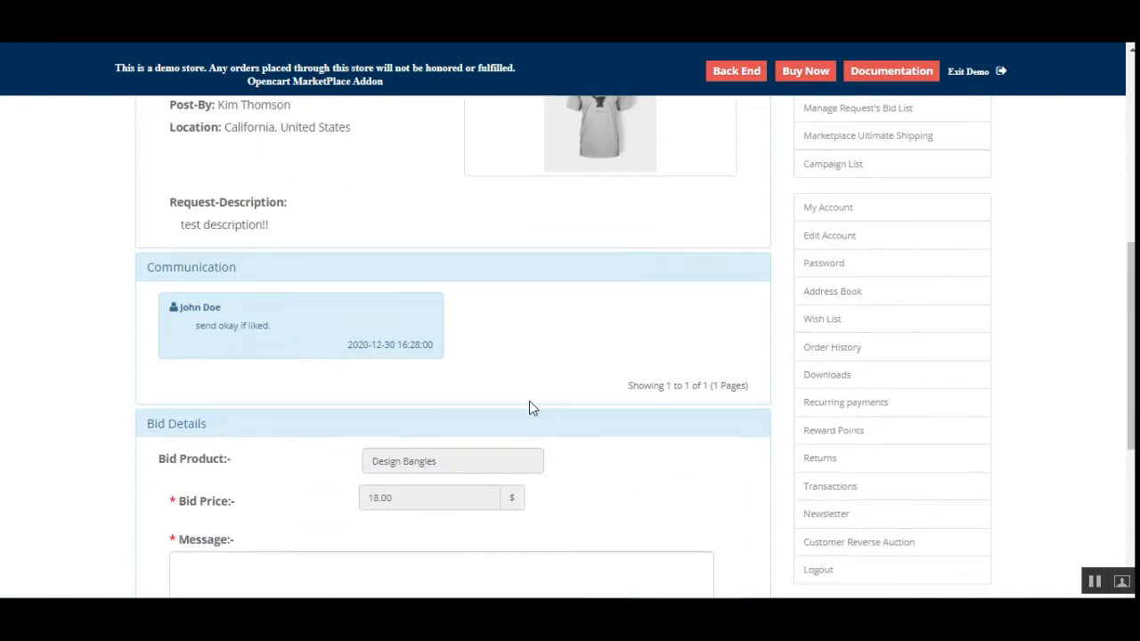
drag(218, 326, 295, 333)
click(221, 327)
scroll(448, 371, down, 2)
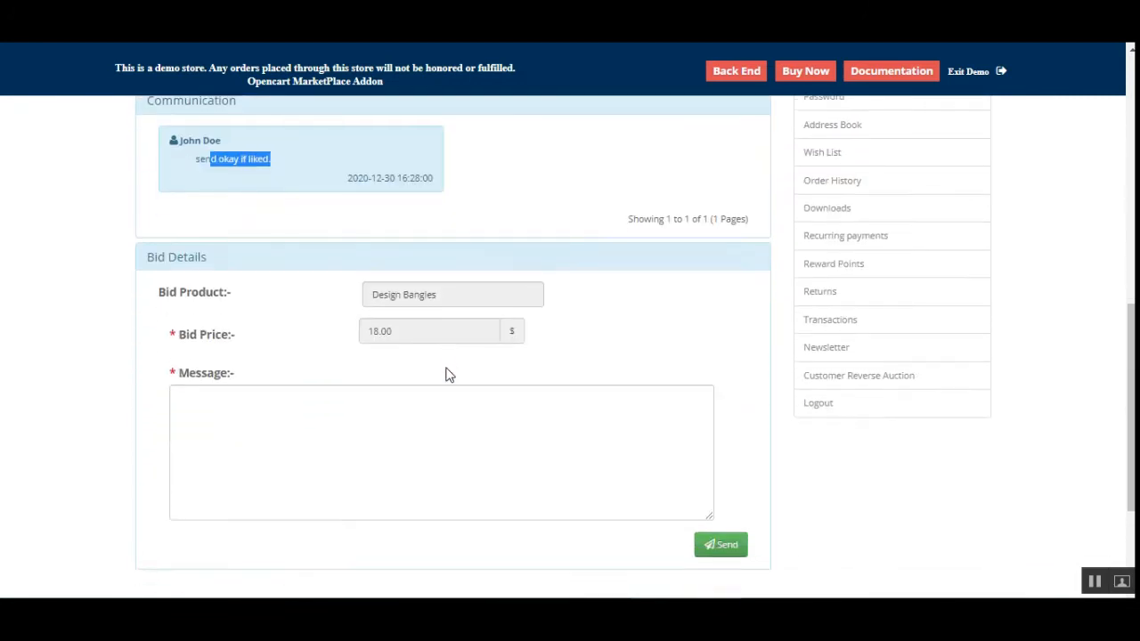
scroll(448, 371, up, 7)
scroll(557, 390, down, 4)
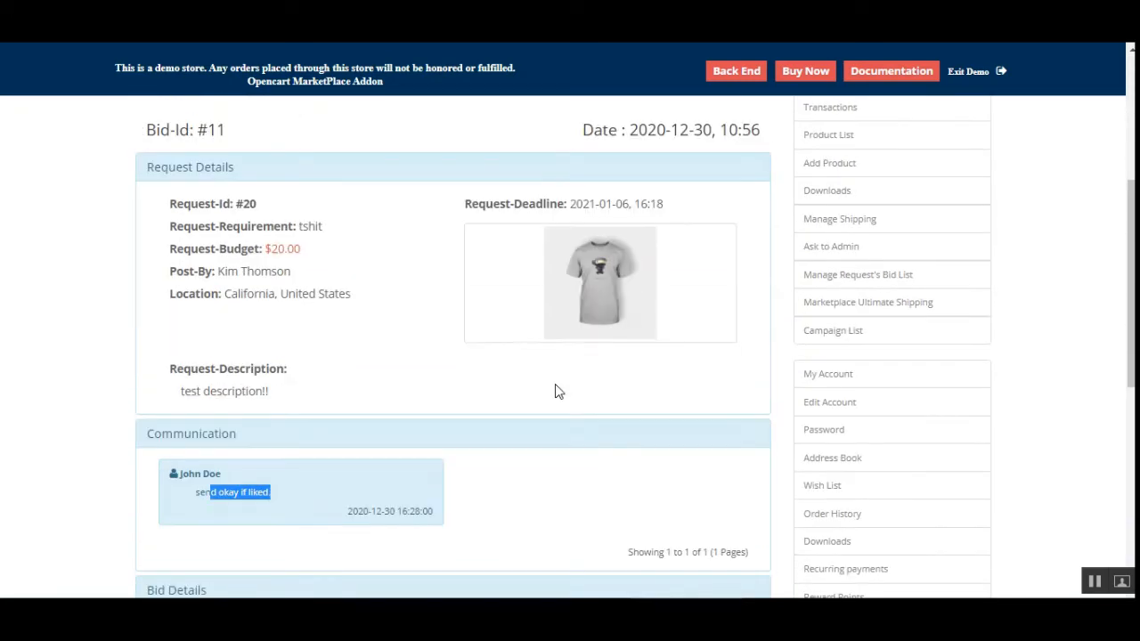
Log out of the seller account and log in with the prefilled customer credentials.
scroll(555, 392, down, 3)
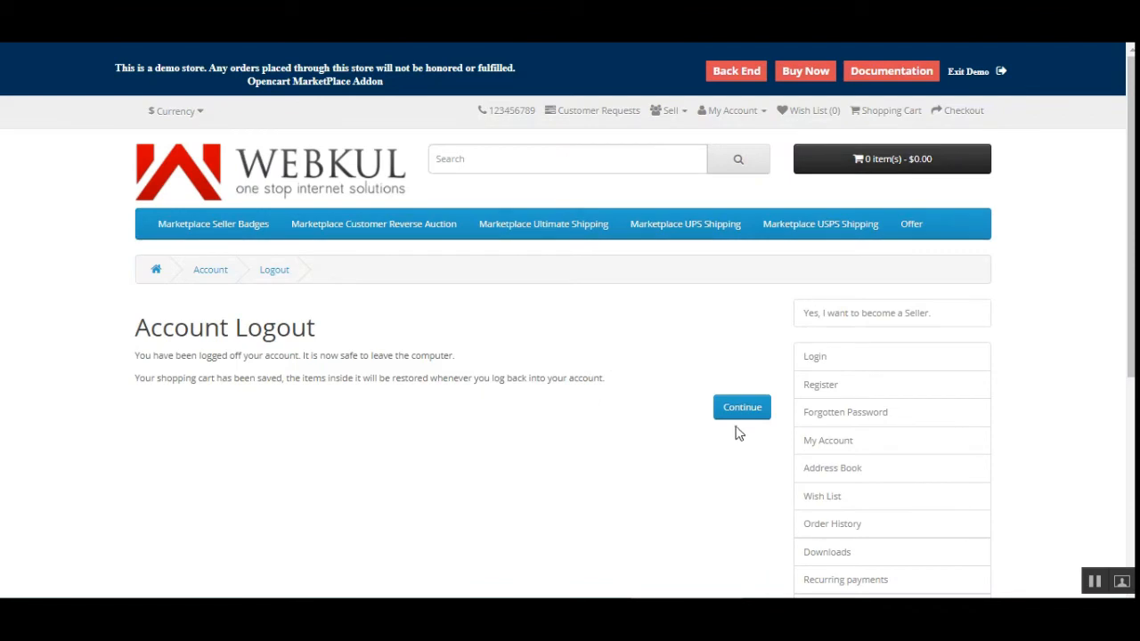
click(738, 116)
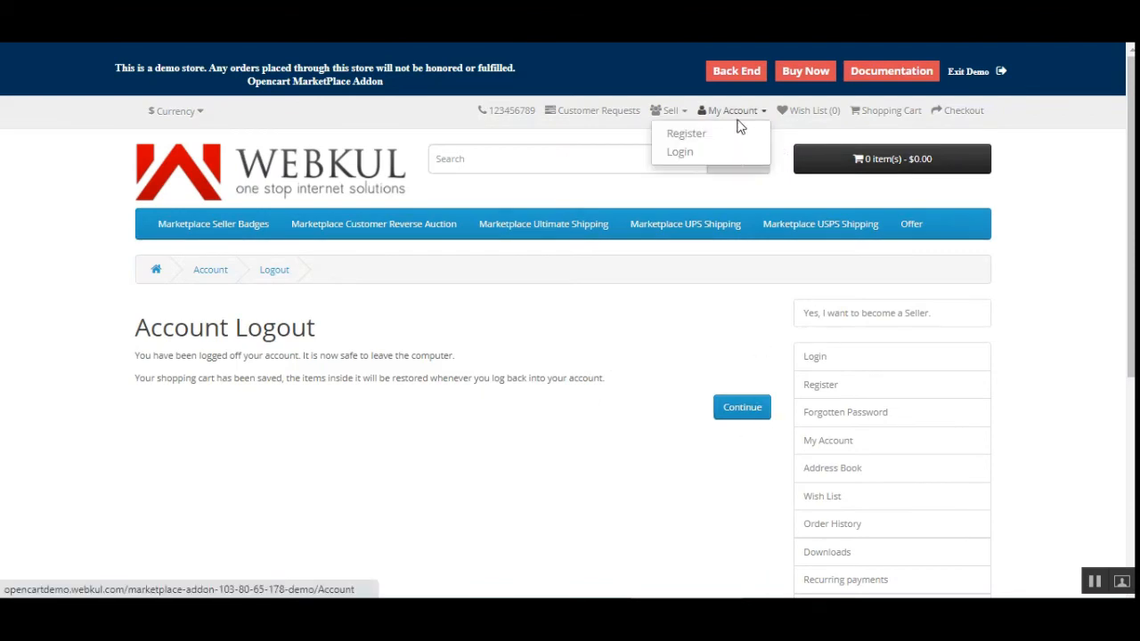
click(717, 158)
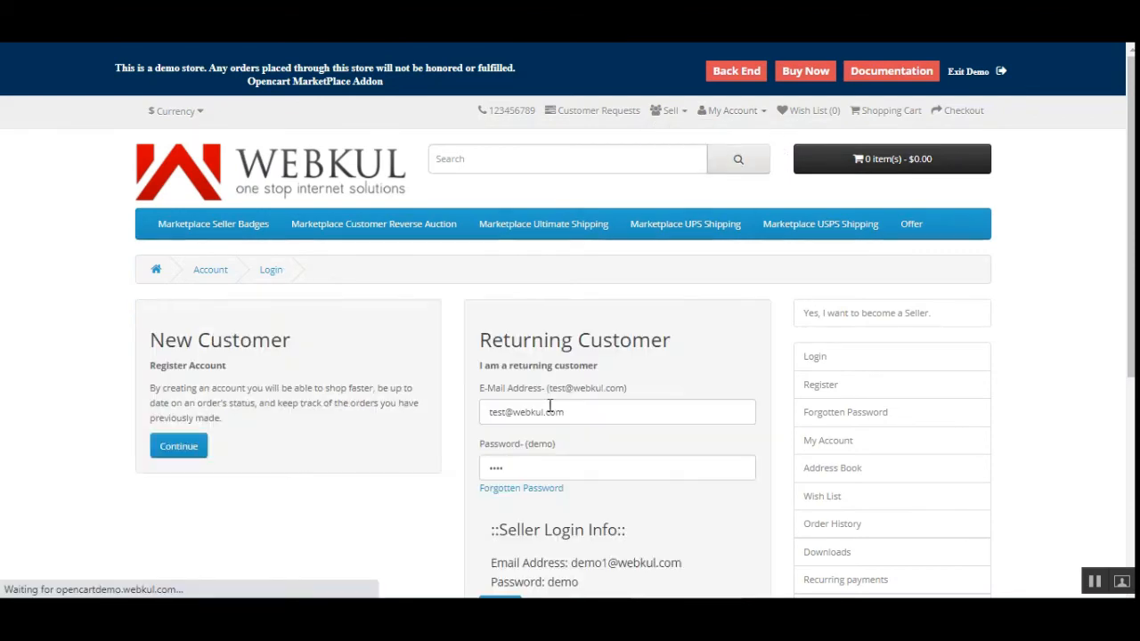
scroll(512, 559, down, 1)
click(499, 529)
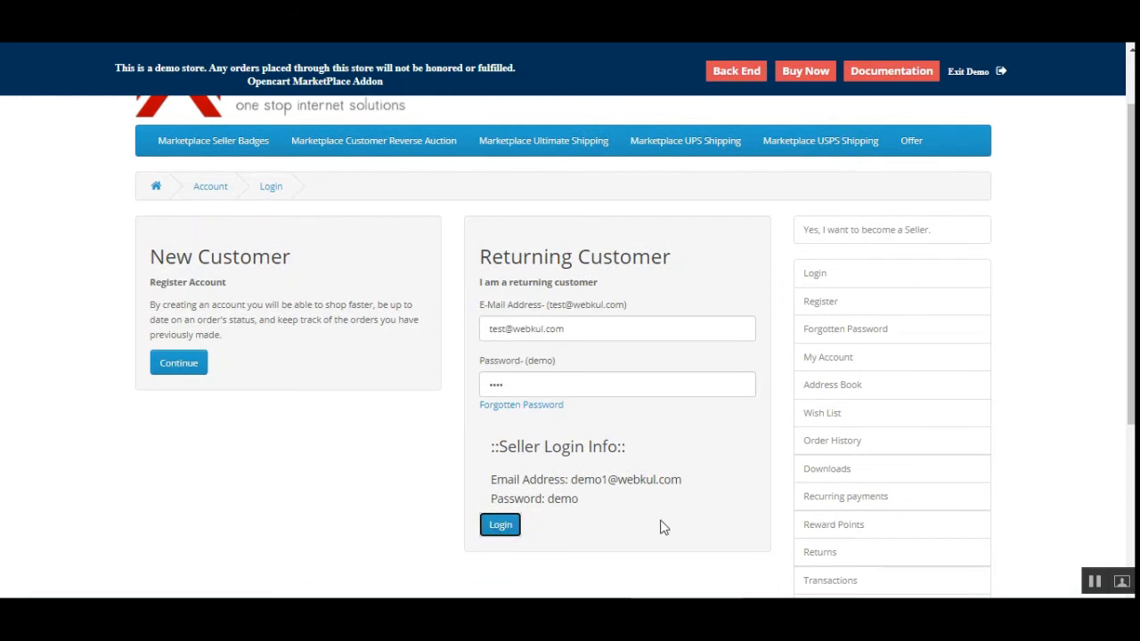
Expand the Customer Reverse Auction links in the customer's account to reach the request and bid lists.
scroll(867, 404, down, 2)
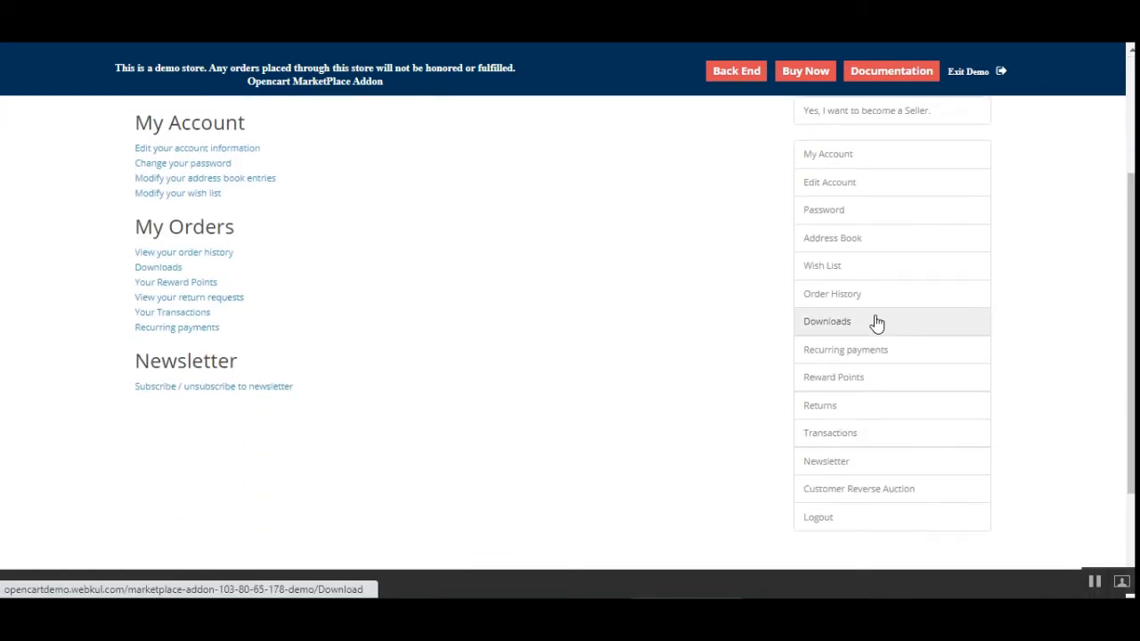
click(853, 497)
scroll(842, 513, up, 1)
scroll(842, 515, down, 3)
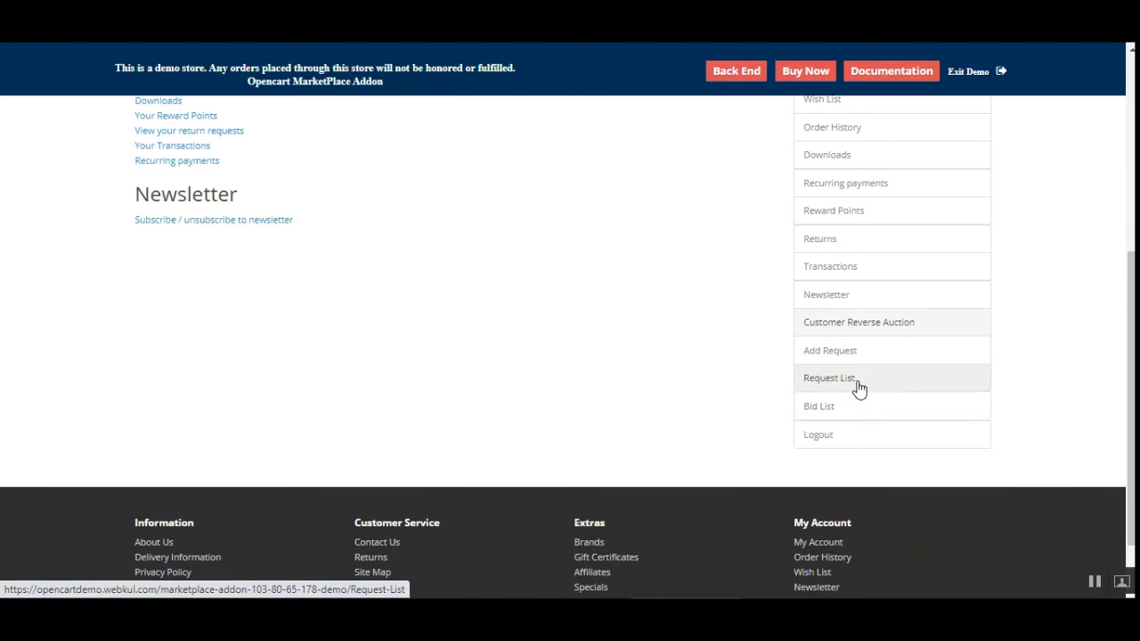
Open the approved tshit request from the customer's request list and examine its details and Seller bid List.
click(837, 384)
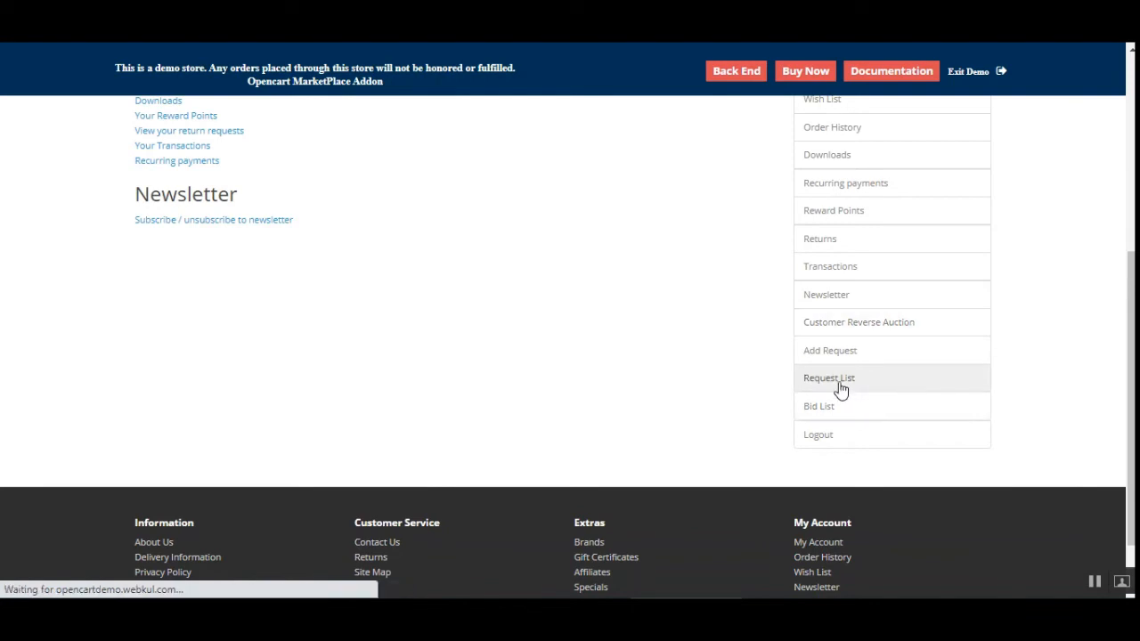
scroll(549, 366, down, 3)
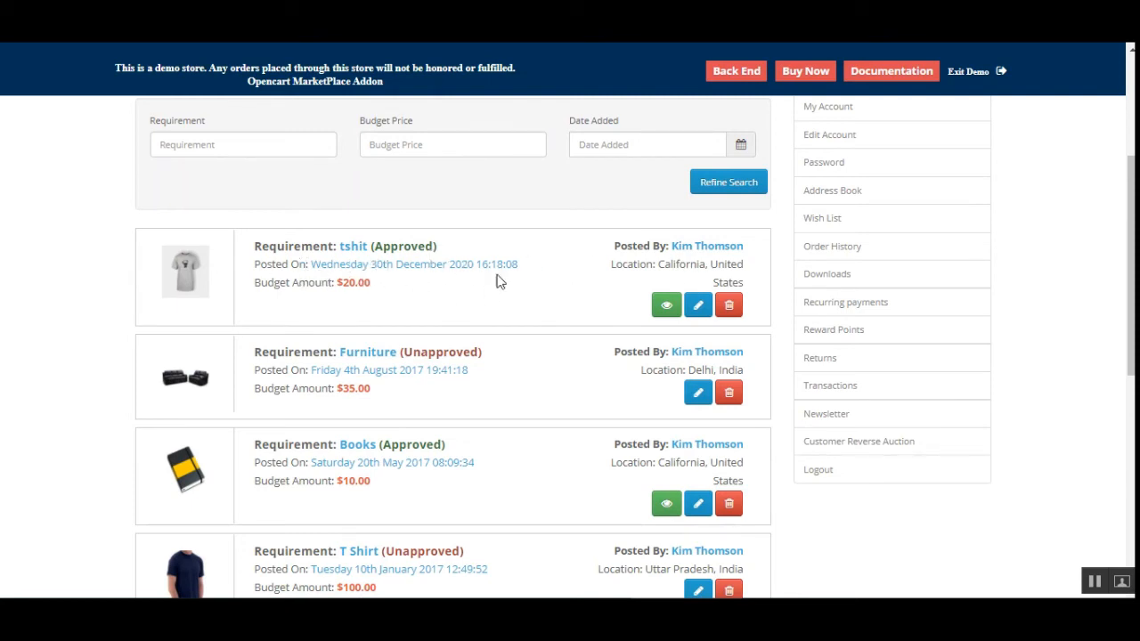
click(666, 303)
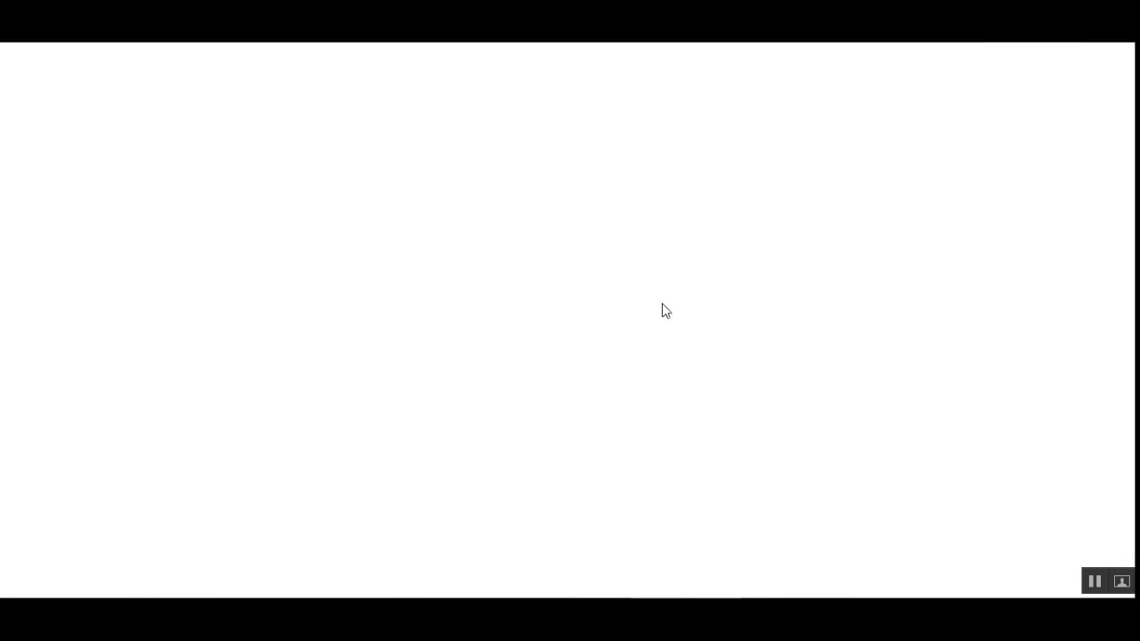
scroll(623, 325, down, 4)
scroll(623, 323, up, 2)
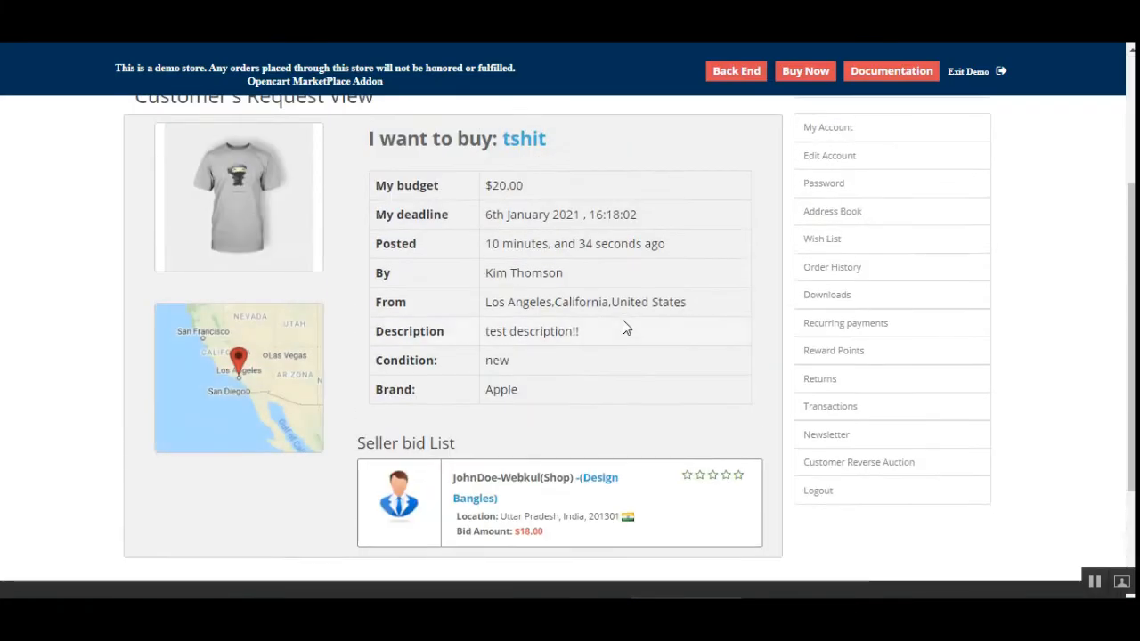
scroll(623, 325, up, 2)
scroll(552, 321, down, 4)
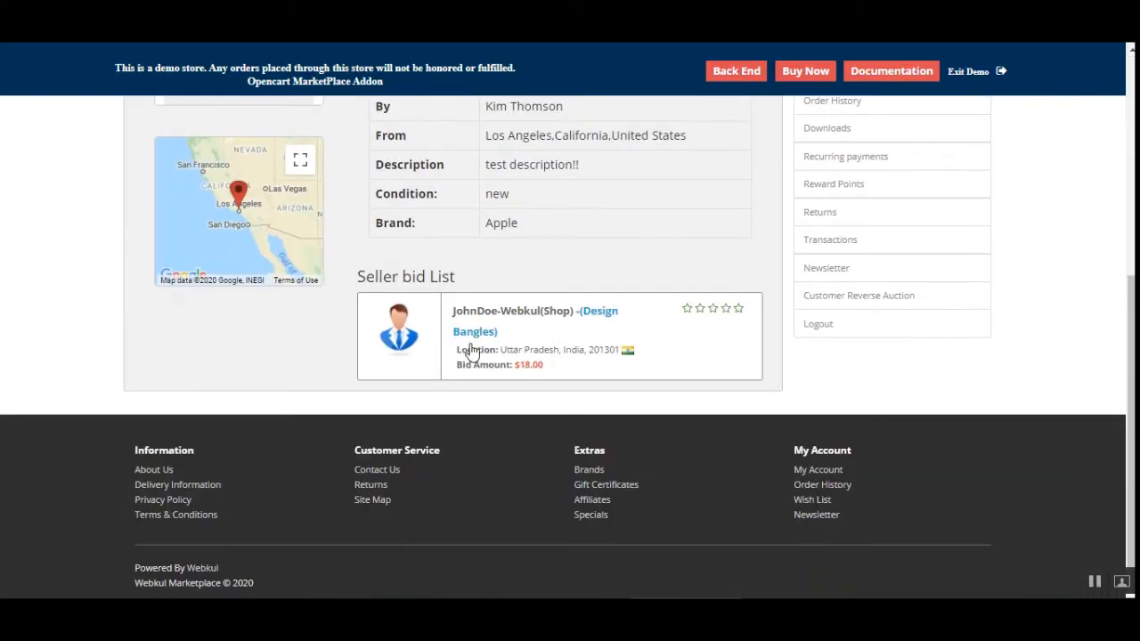
drag(379, 276, 442, 278)
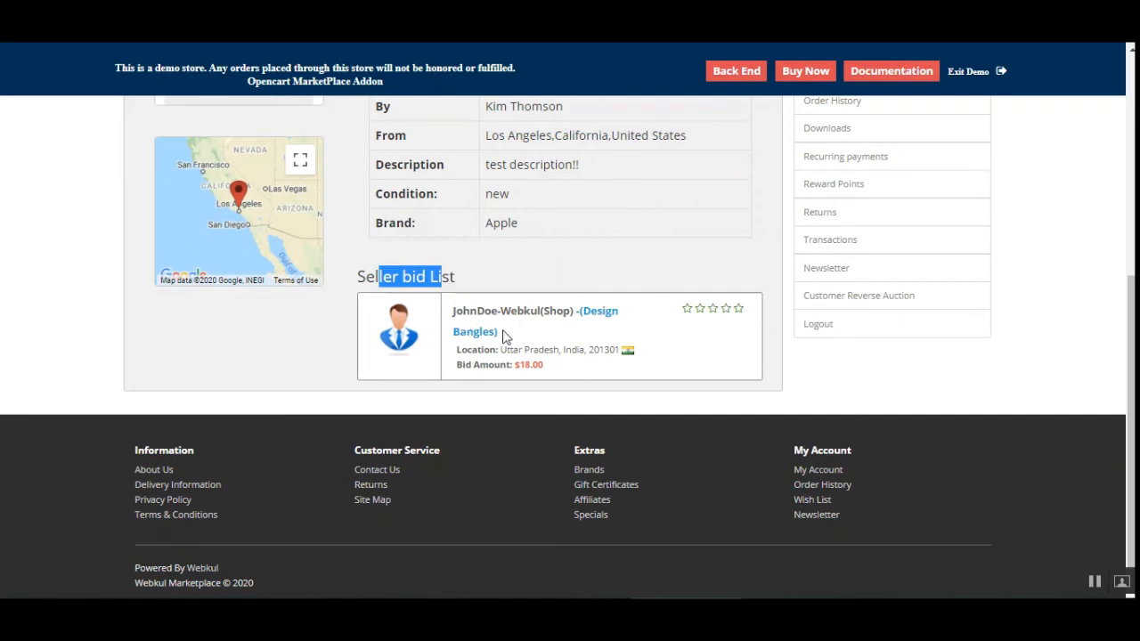
scroll(506, 329, up, 2)
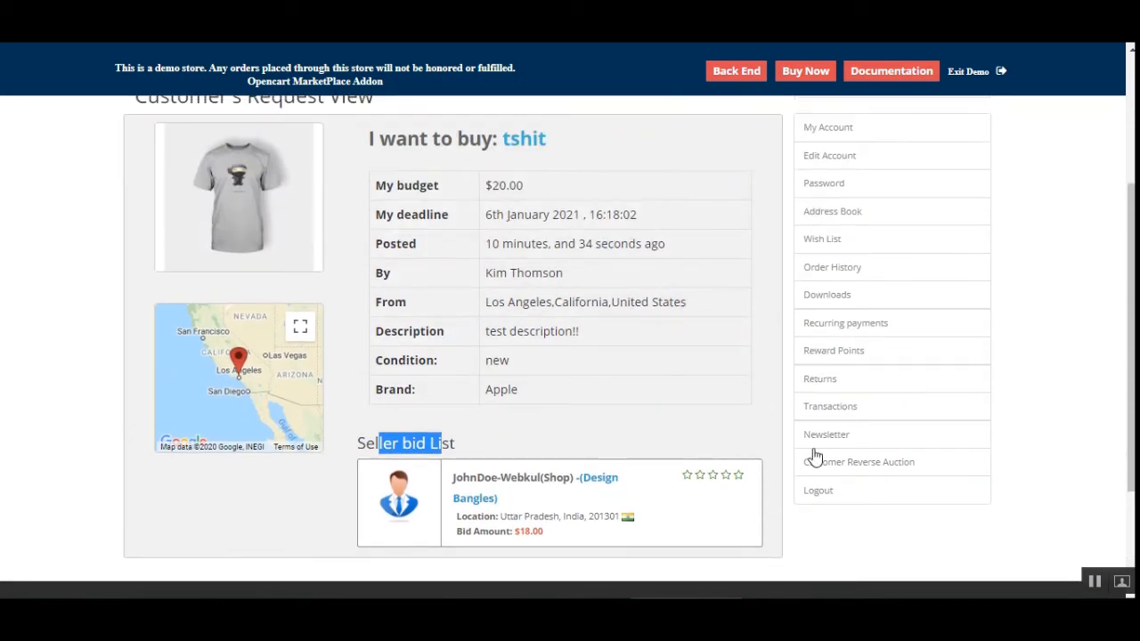
Open the customer's Bid List and check the seller, product and bid price in the tshit row.
mouse_move(878, 466)
scroll(846, 434, down, 3)
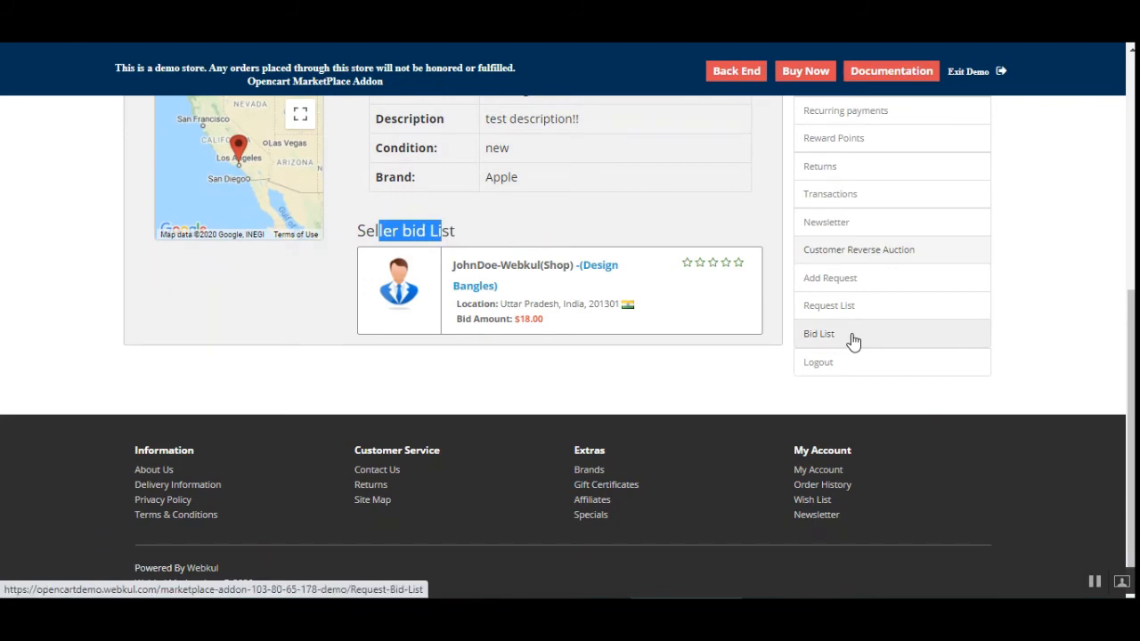
click(821, 346)
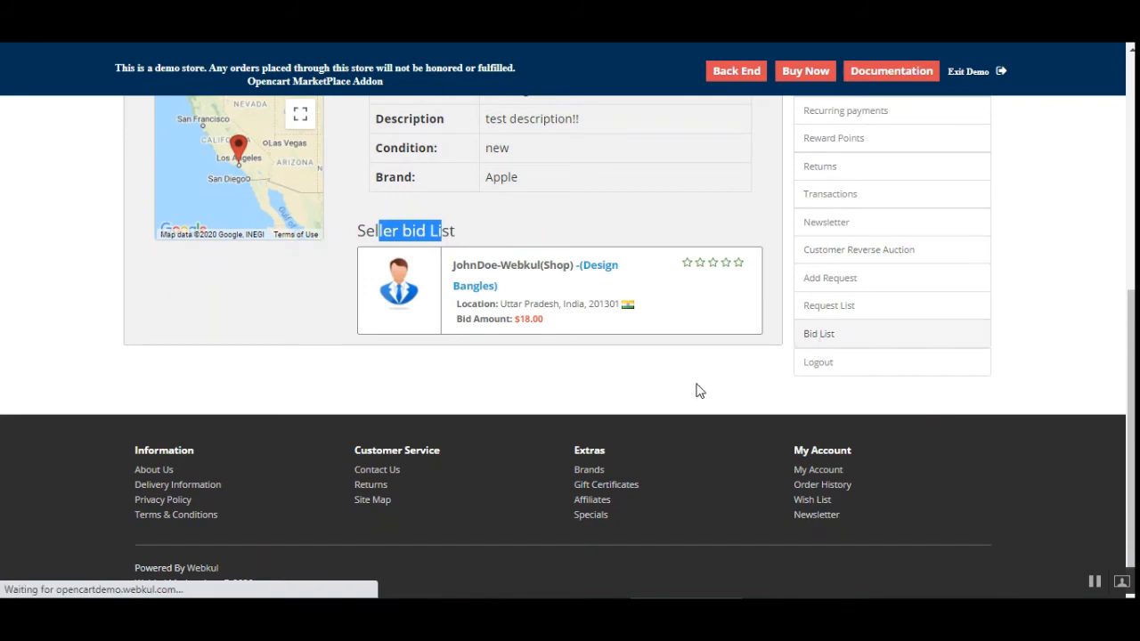
scroll(698, 395, down, 5)
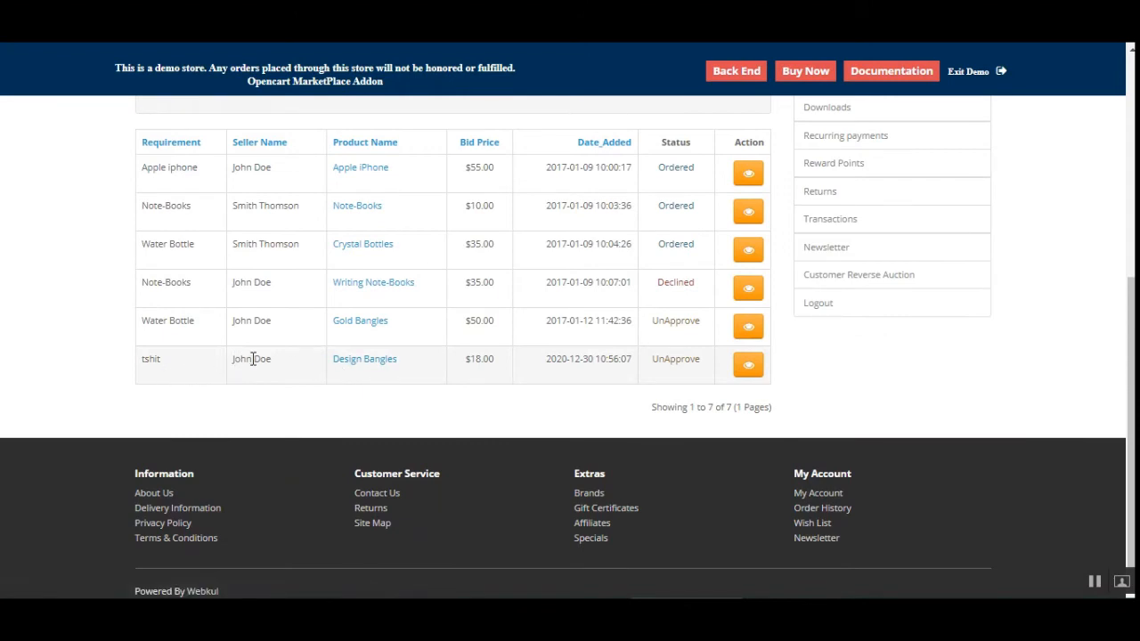
drag(235, 359, 272, 360)
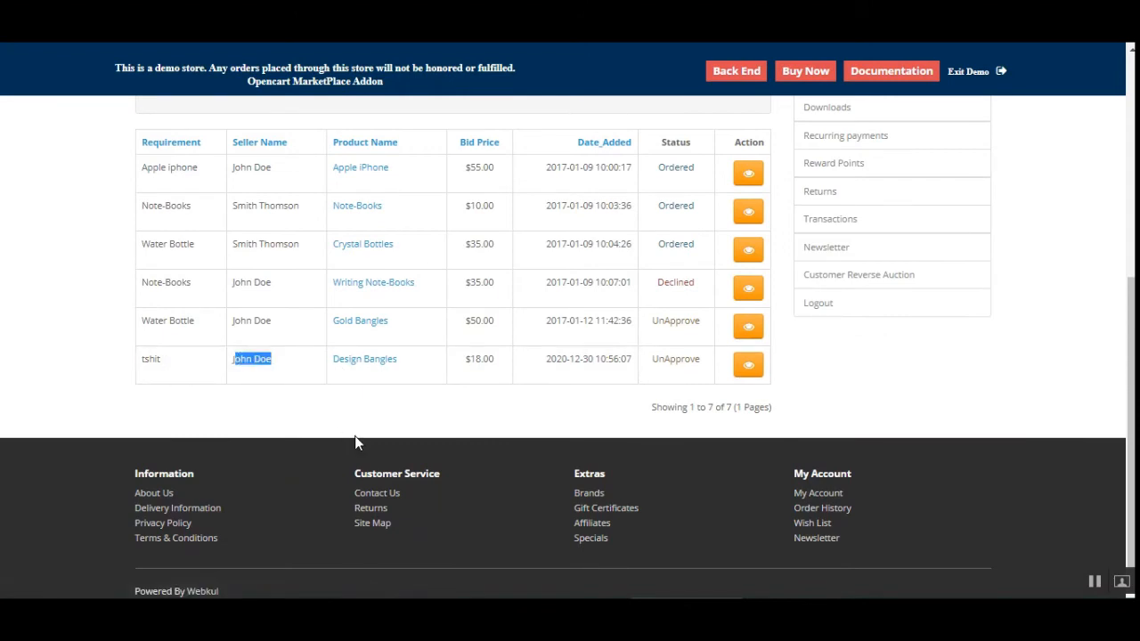
click(259, 372)
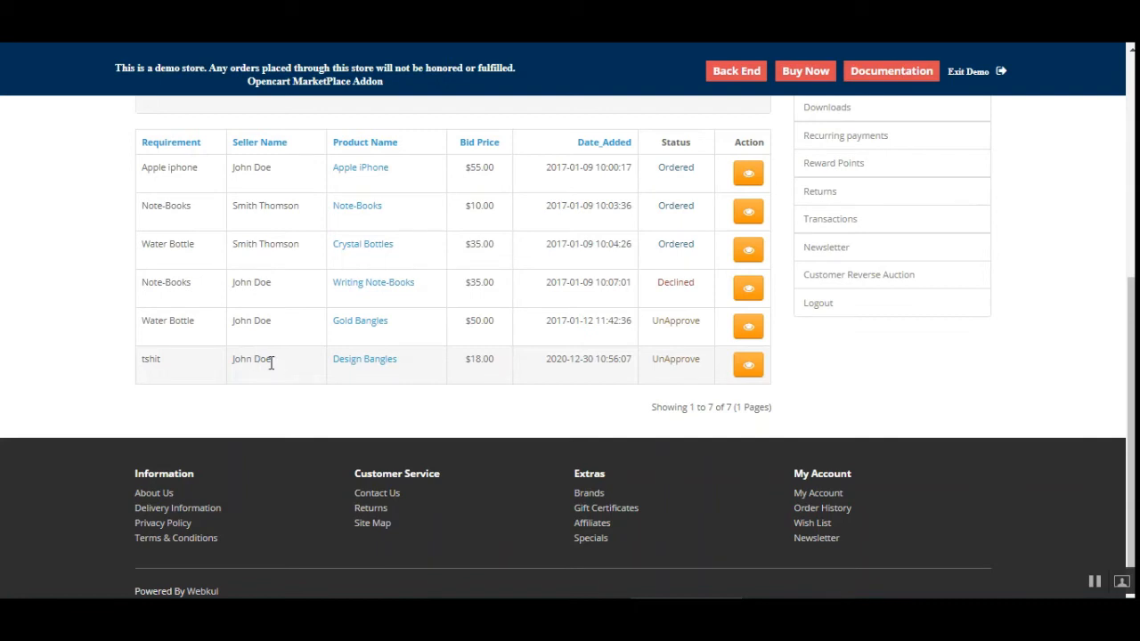
drag(469, 358, 527, 410)
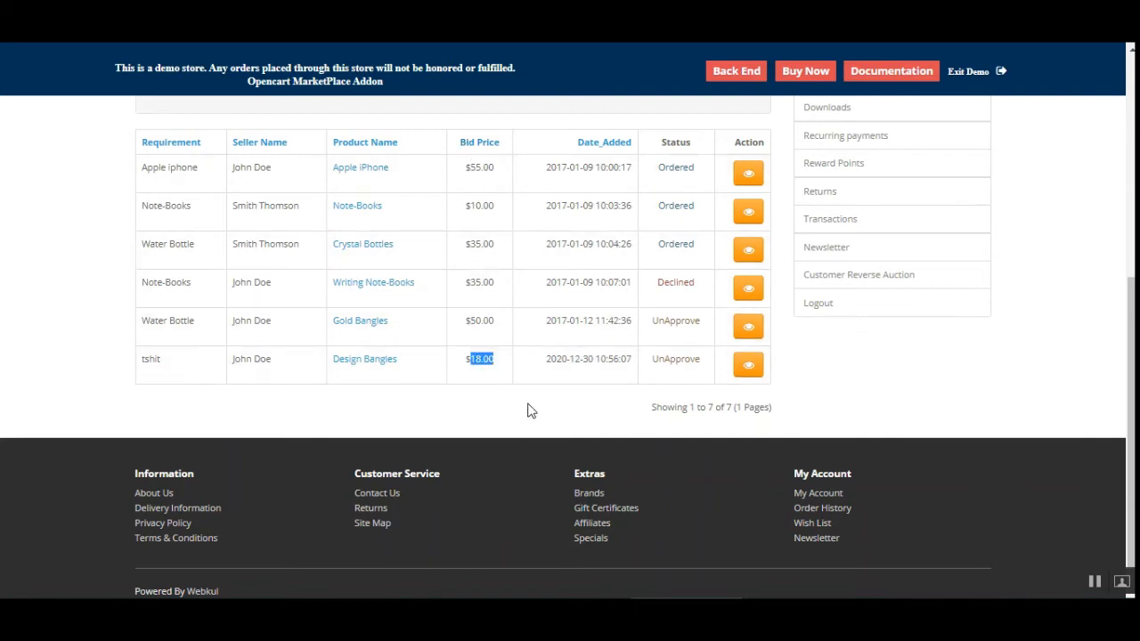
click(560, 420)
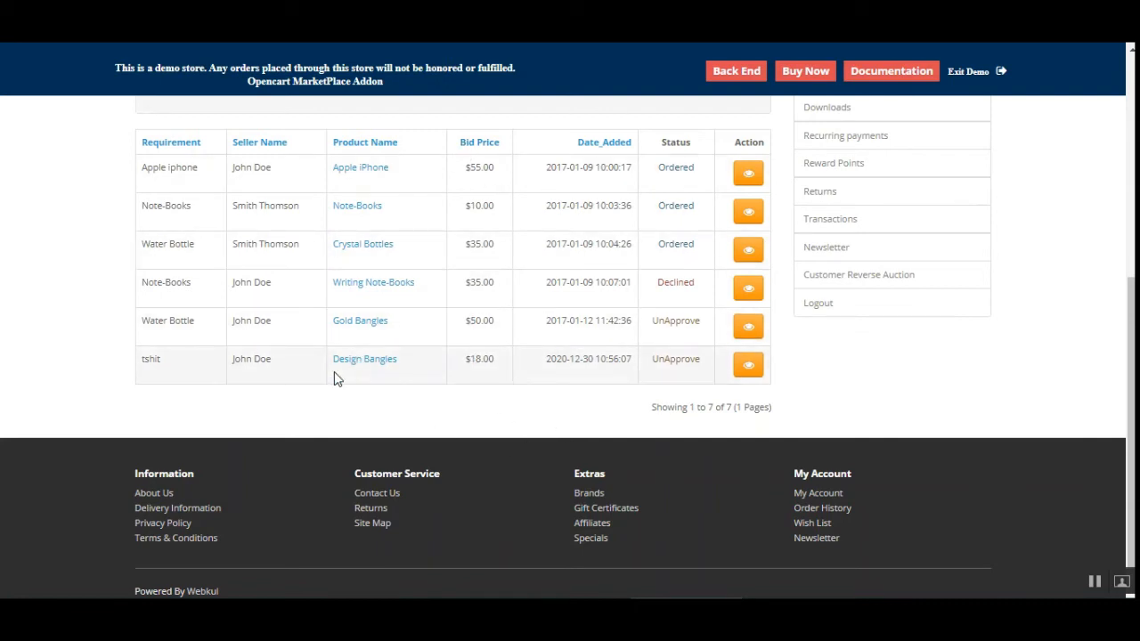
Open the tshit bid's details and read the seller's message in the conversation along with the Bid Details form.
click(748, 368)
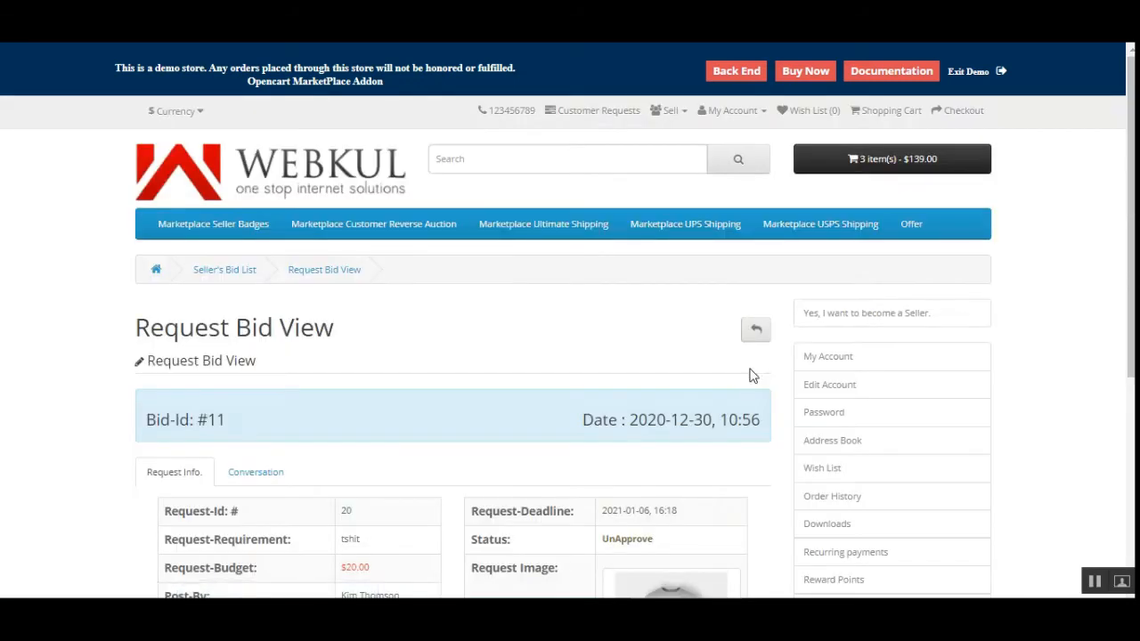
scroll(517, 333, down, 3)
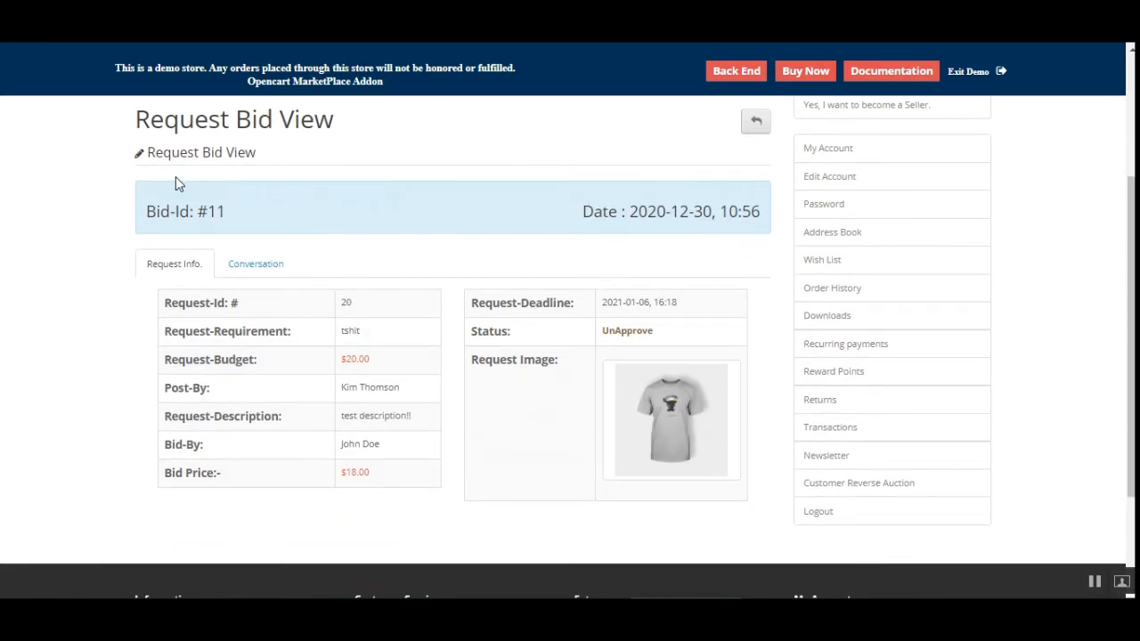
click(257, 263)
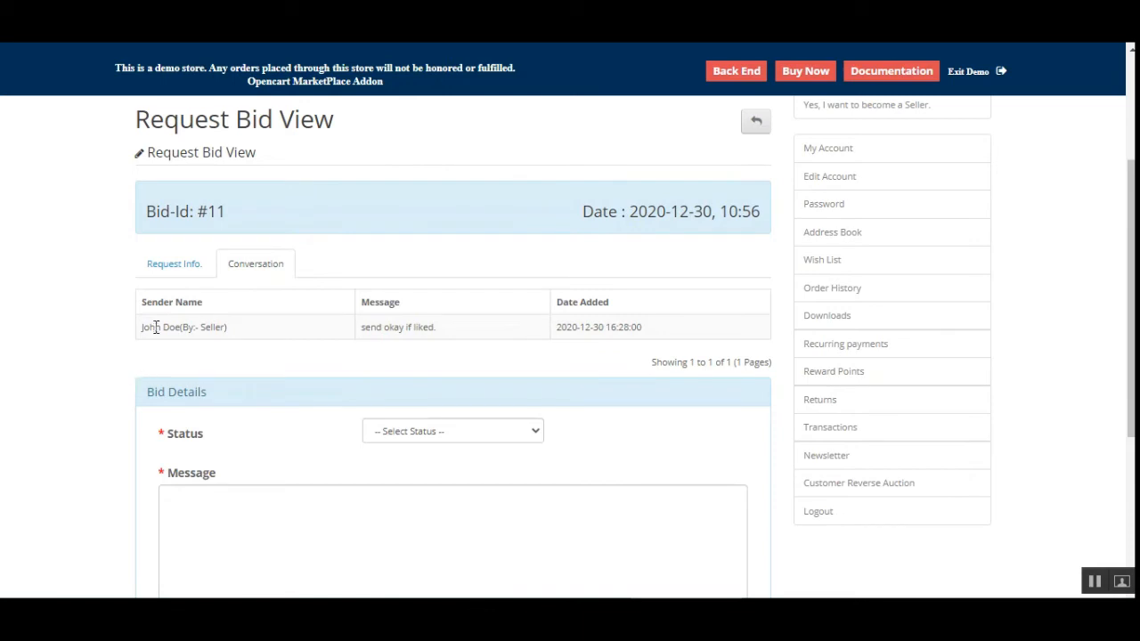
drag(156, 327, 243, 335)
drag(384, 329, 490, 364)
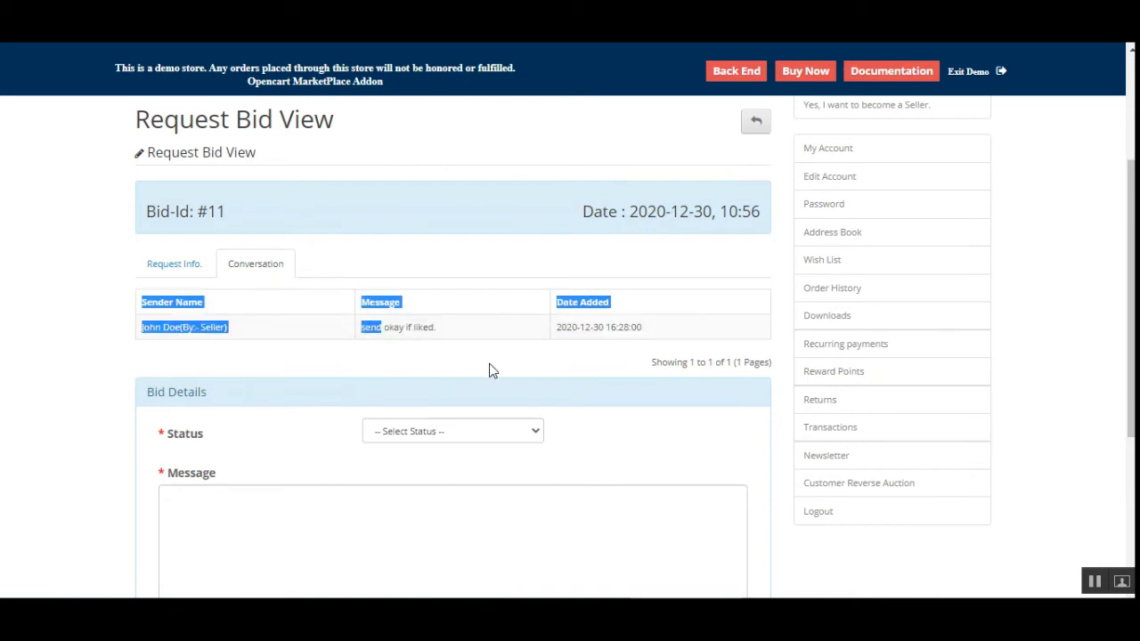
click(441, 387)
scroll(414, 395, down, 2)
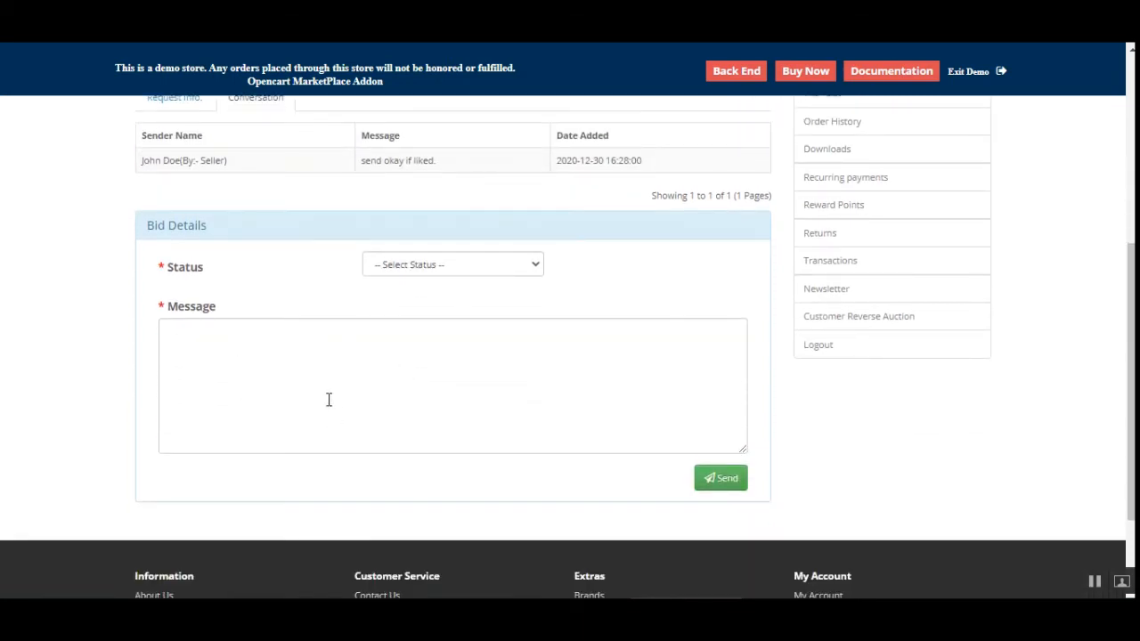
Review the tshit bid's Request Info, including the request budget and the bid price.
scroll(329, 399, up, 3)
click(193, 353)
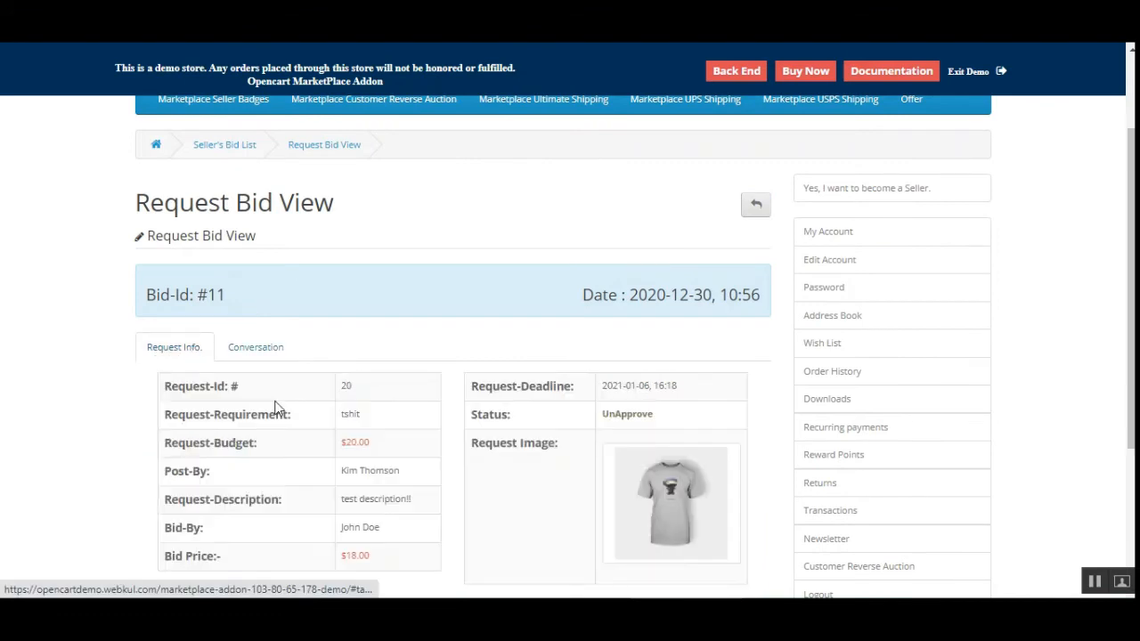
scroll(610, 466, down, 1)
drag(180, 360, 395, 373)
click(398, 371)
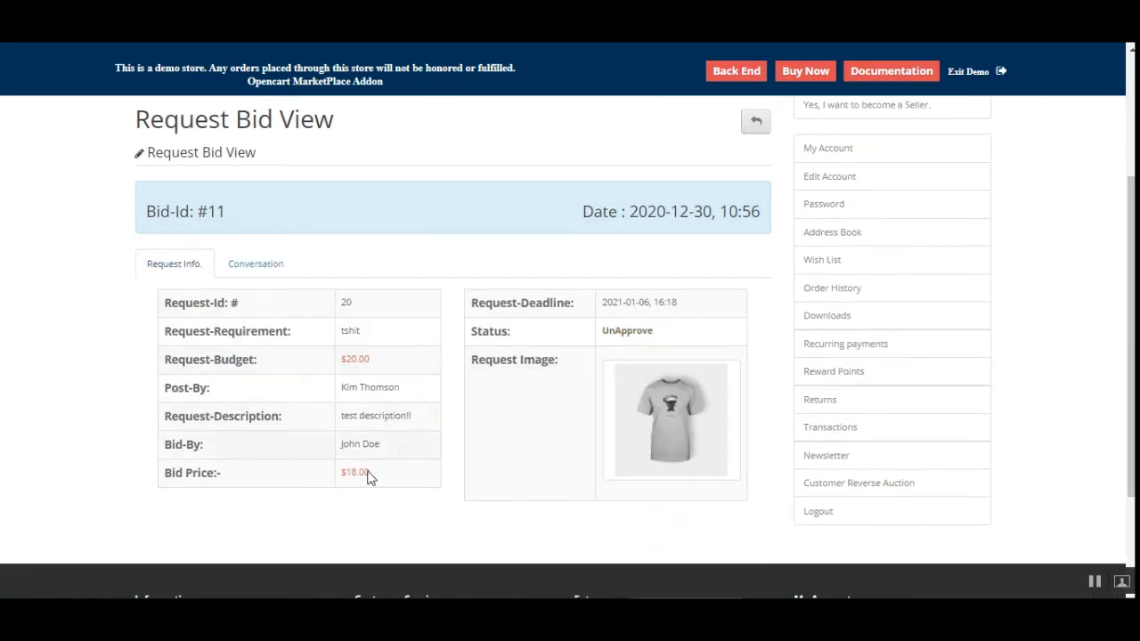
double_click(192, 473)
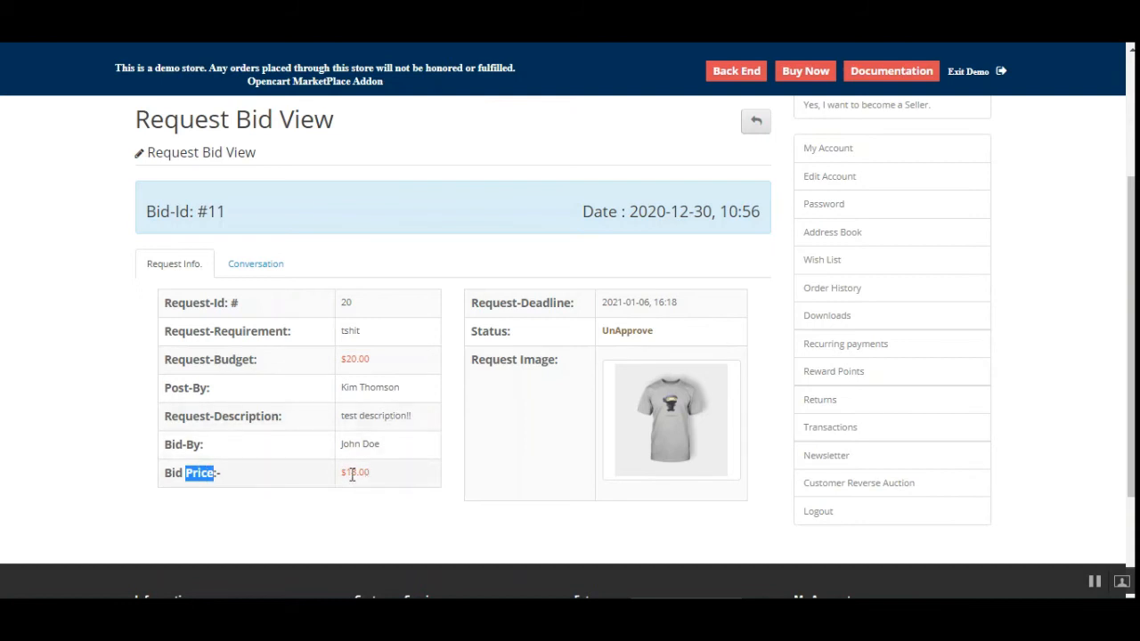
drag(353, 475, 388, 482)
scroll(478, 442, down, 2)
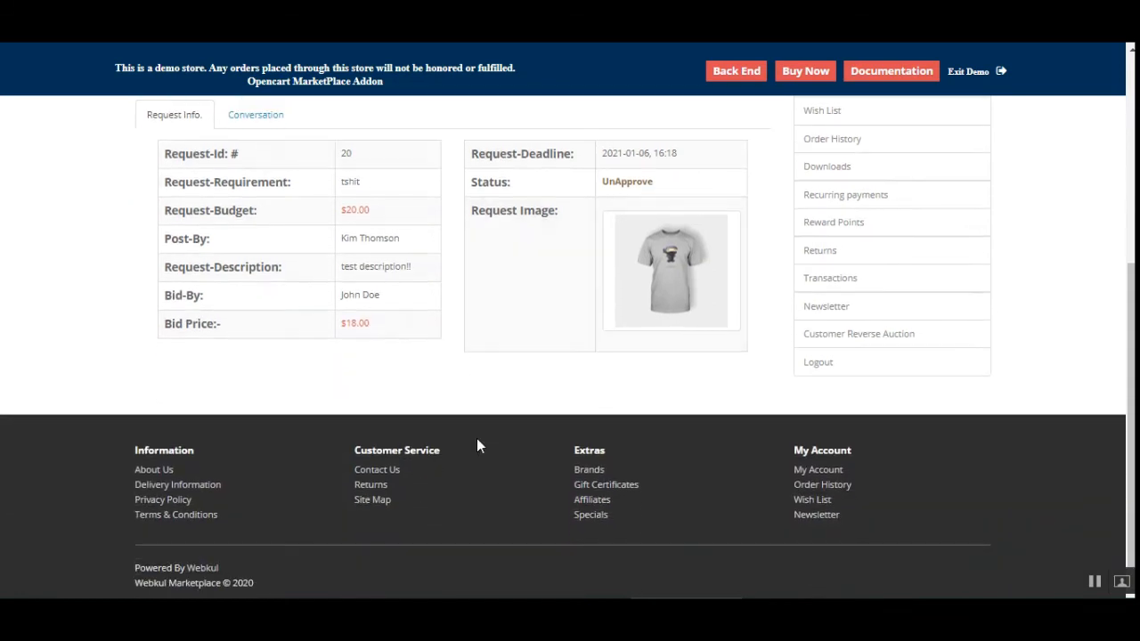
scroll(478, 443, up, 2)
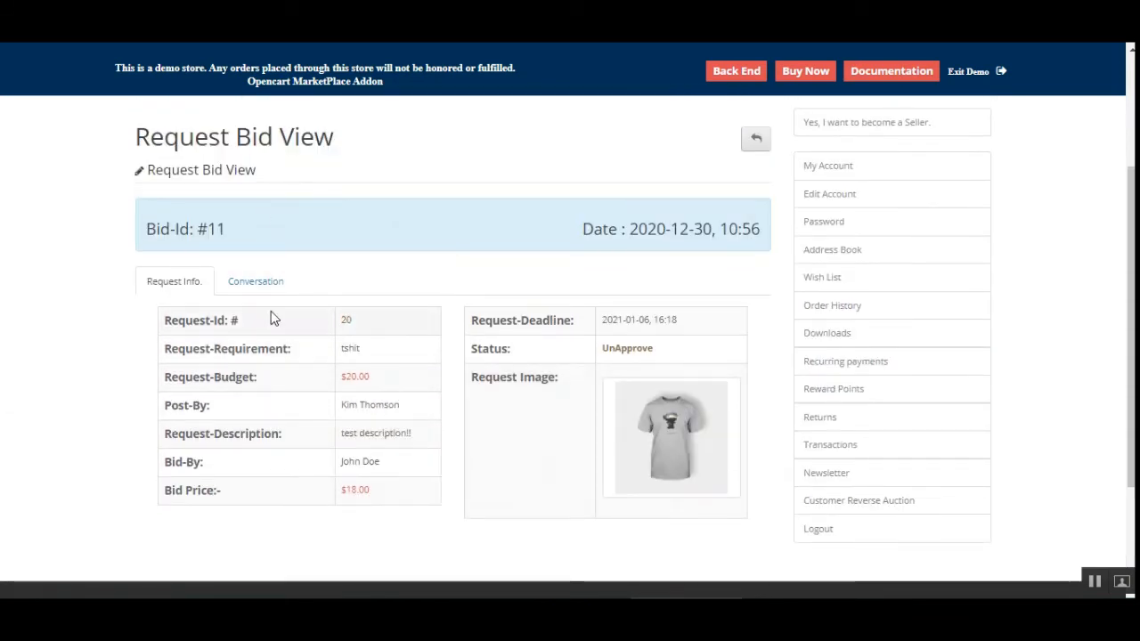
Set the tshit bid's status to Approved and send the seller the message "okay will purchase".
click(264, 285)
scroll(544, 421, down, 2)
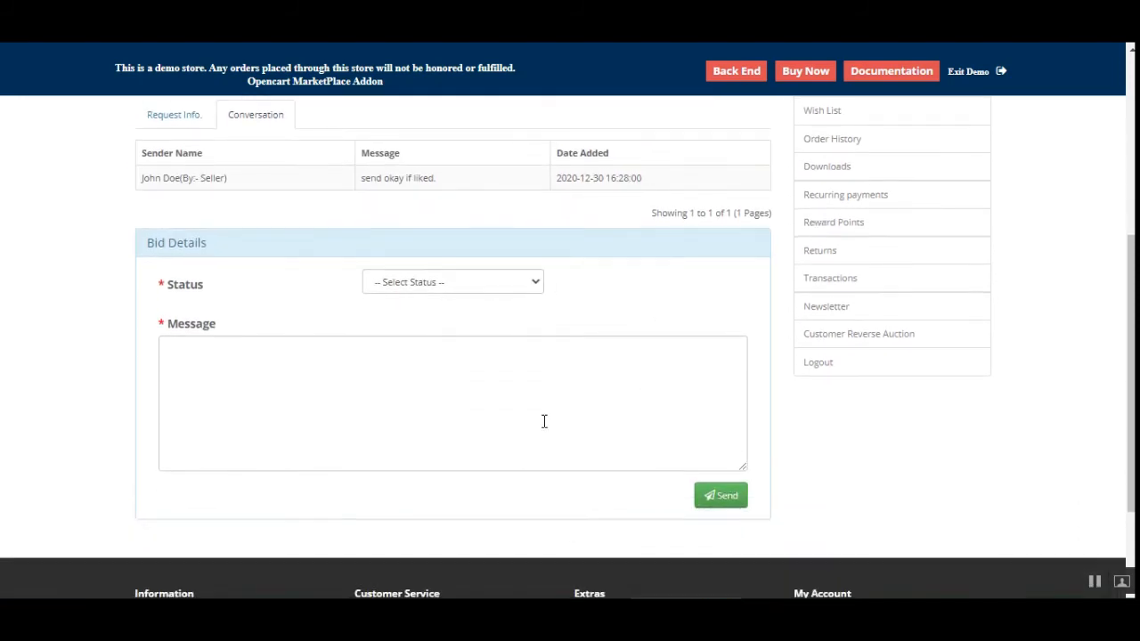
click(494, 283)
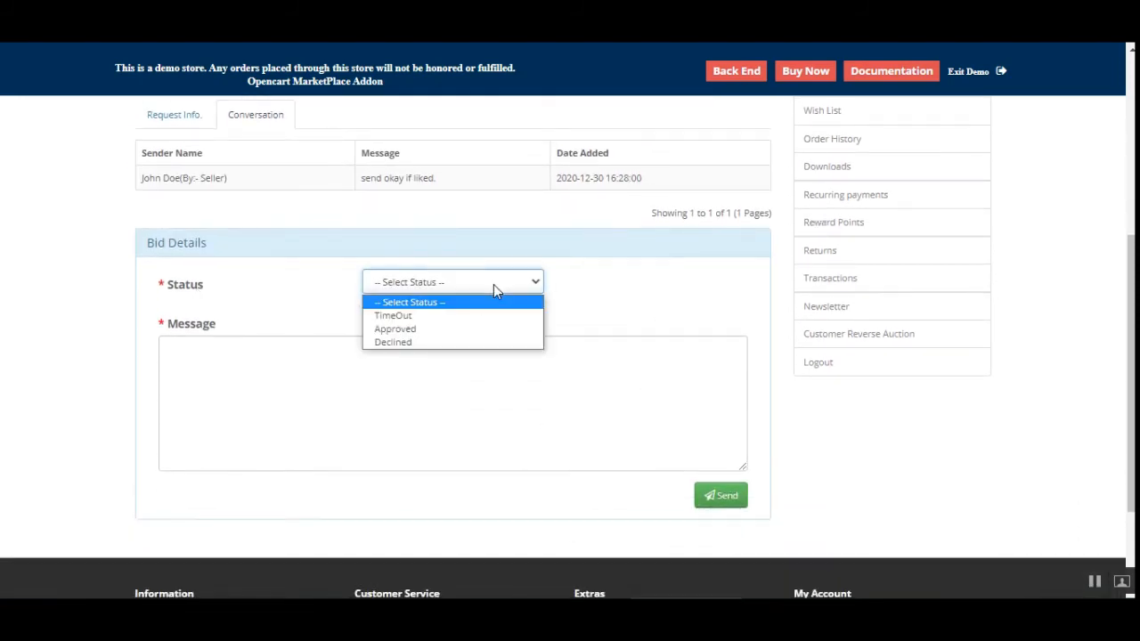
click(461, 329)
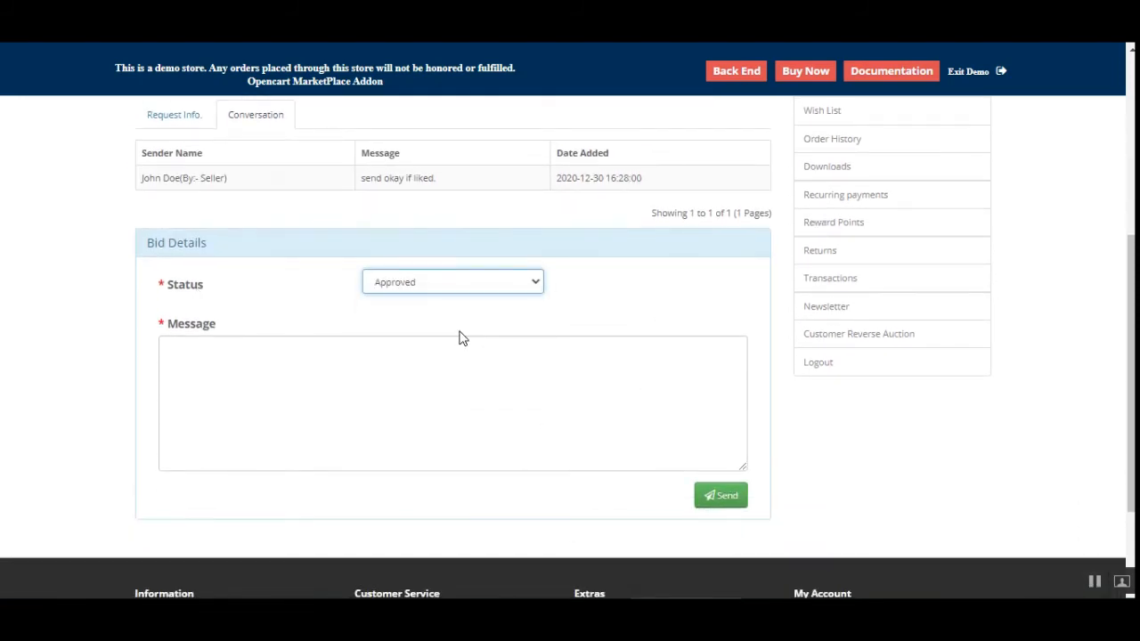
click(220, 356)
text(okay will purchase)
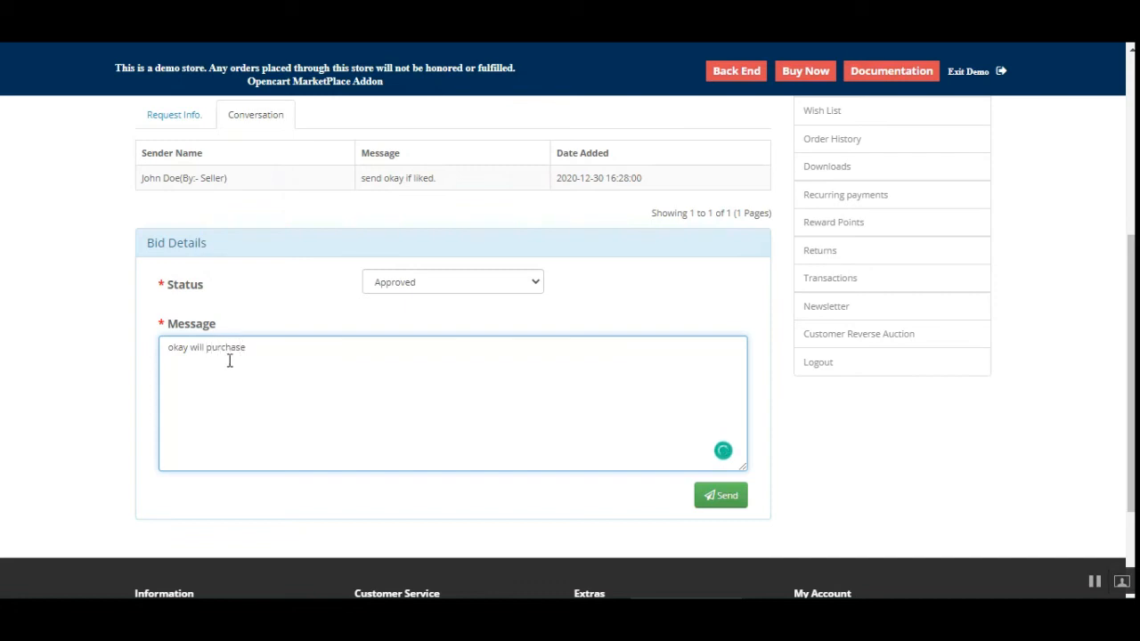
click(724, 500)
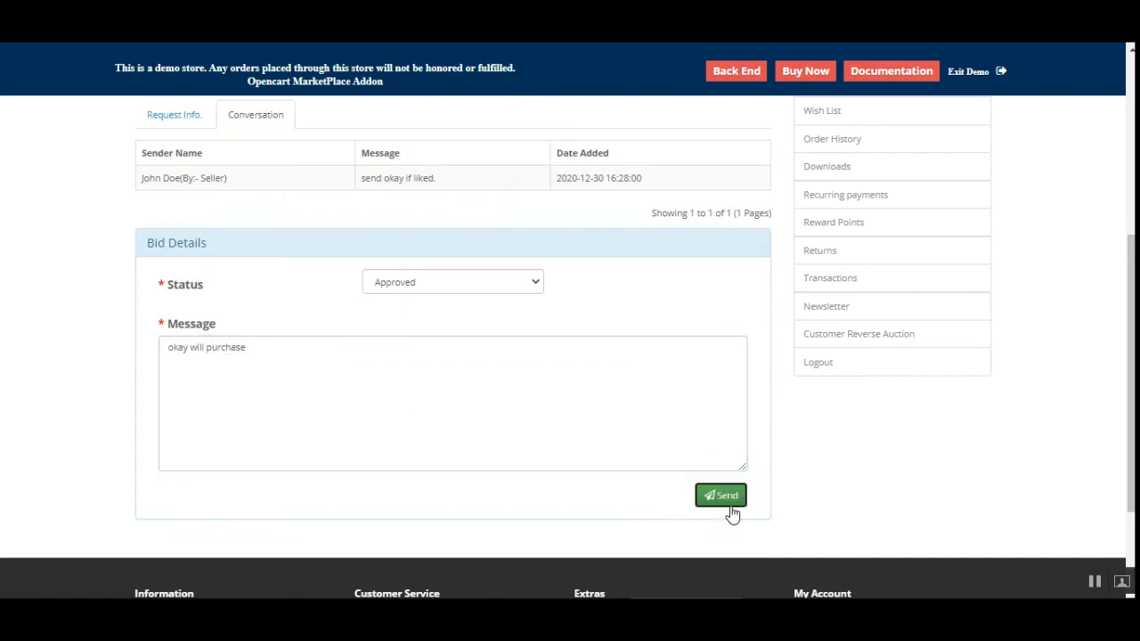
Check the bid's status in the Request Info of the tshit bid view.
scroll(609, 506, up, 3)
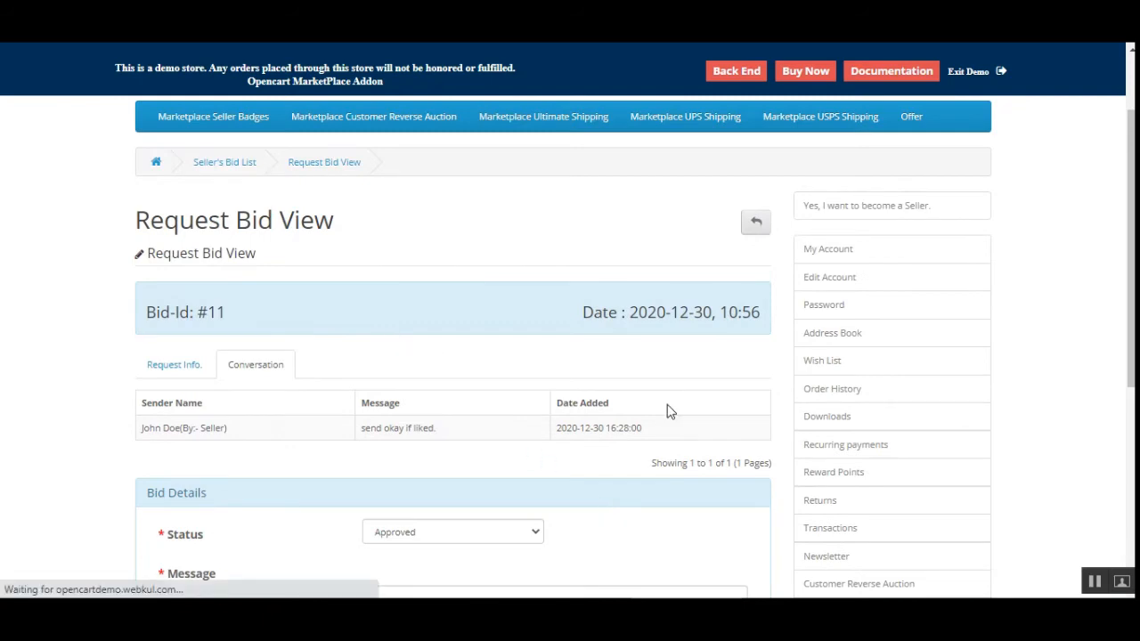
scroll(614, 430, down, 2)
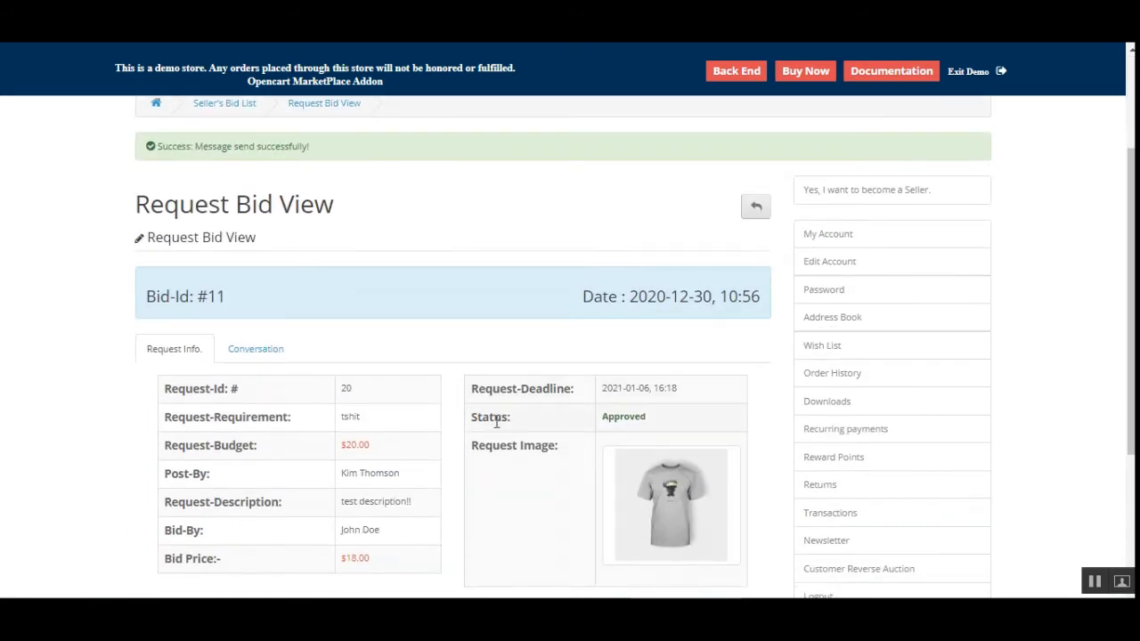
drag(495, 418, 513, 427)
drag(603, 429, 651, 425)
click(670, 418)
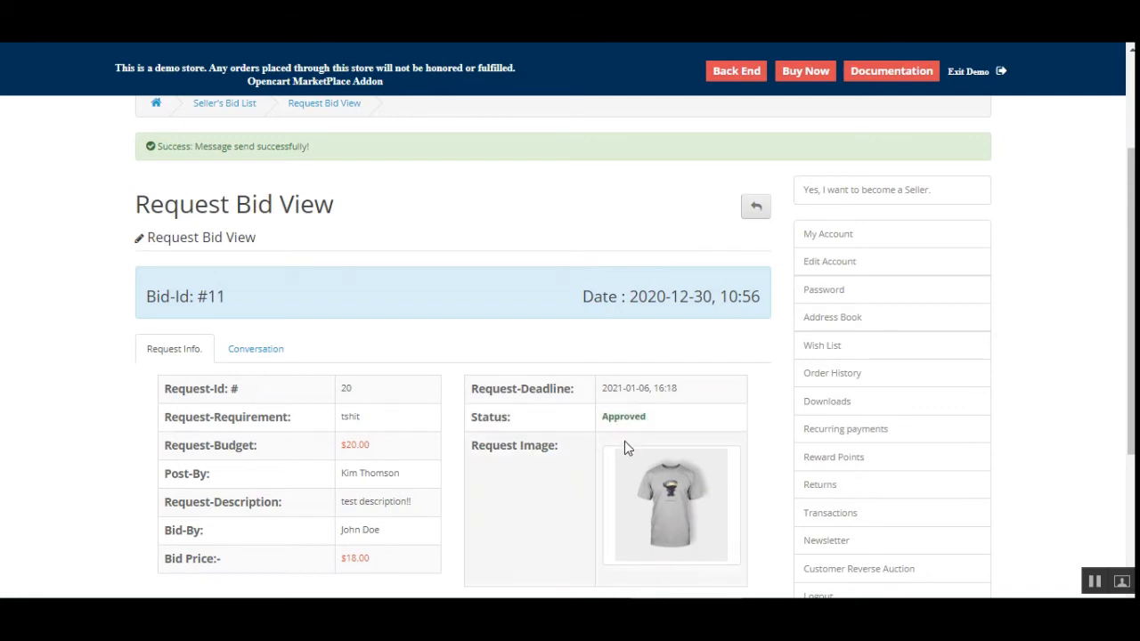
scroll(488, 471, down, 1)
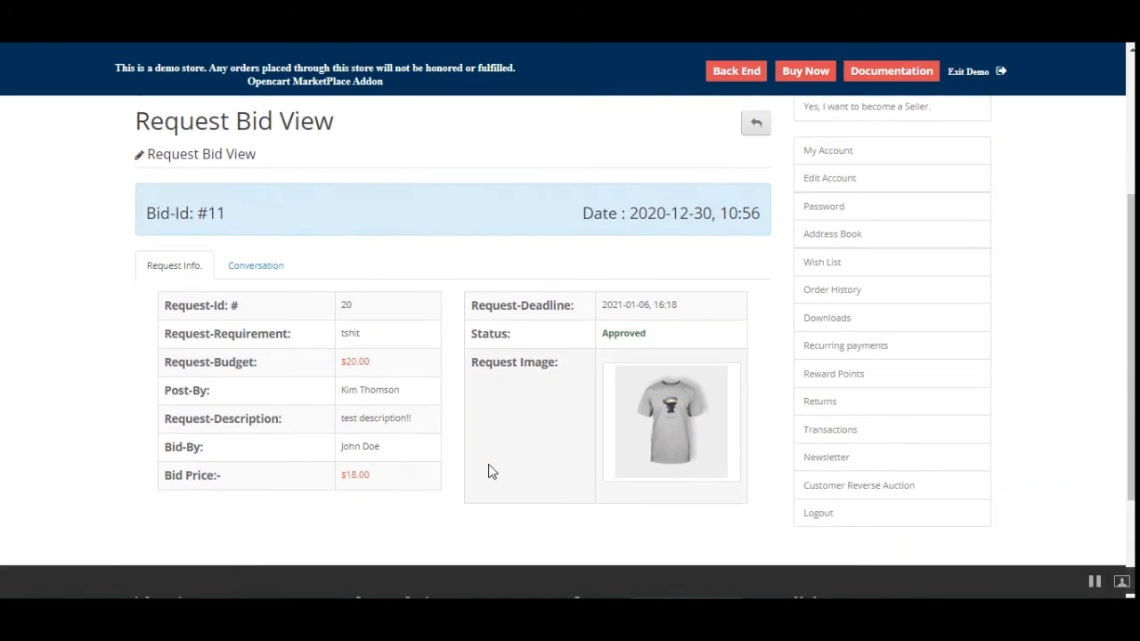
Check the customer's reply to the seller in the tshit bid's conversation.
click(255, 275)
scroll(443, 445, down, 2)
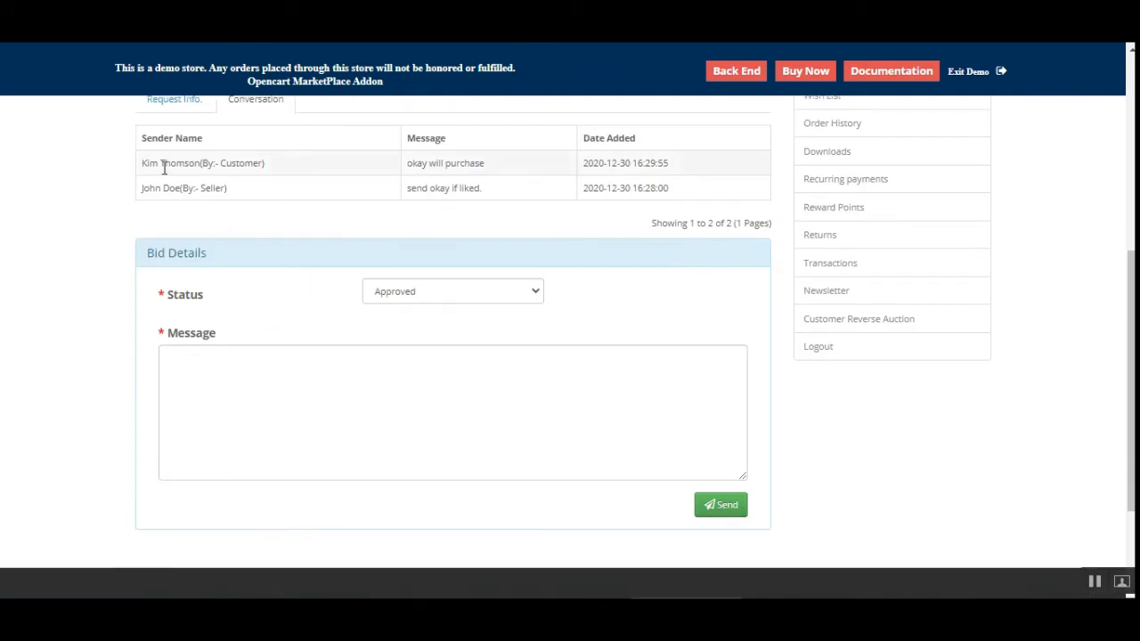
drag(164, 168, 254, 164)
scroll(289, 191, up, 1)
click(305, 244)
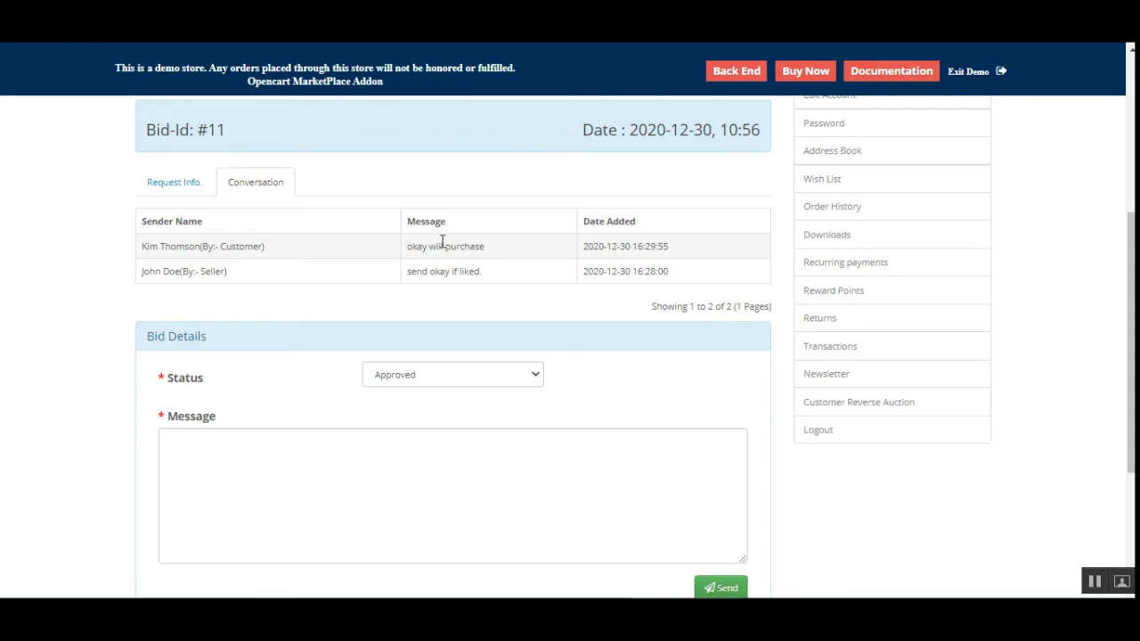
Review the message "okay will purchase" in the bid's conversation.
drag(410, 250, 511, 257)
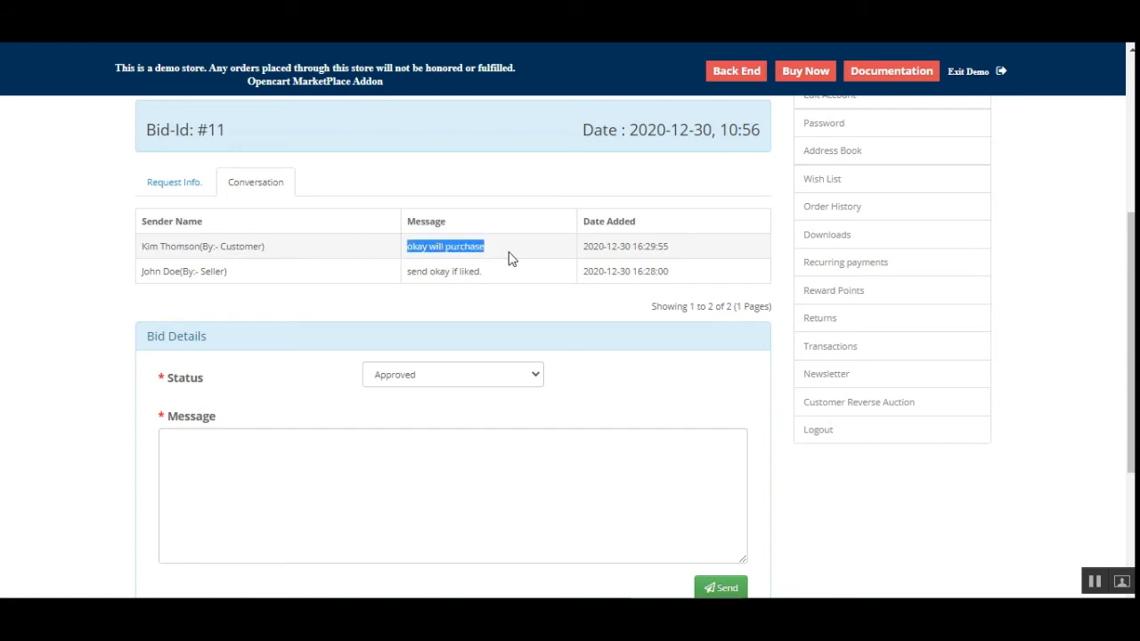
click(688, 385)
scroll(654, 374, up, 1)
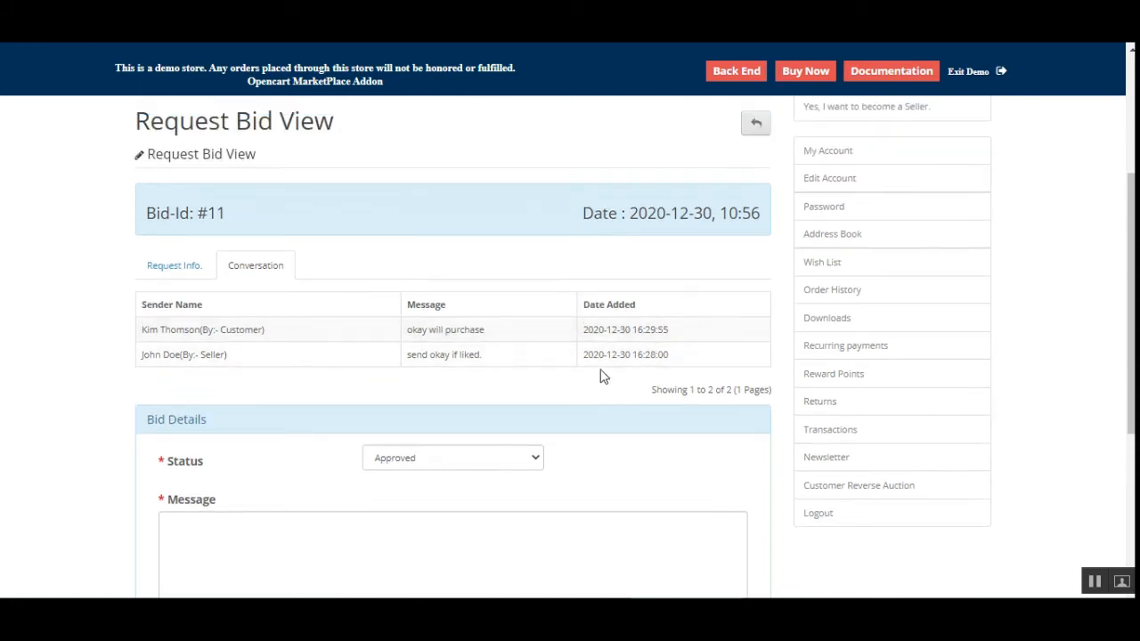
scroll(580, 376, up, 3)
scroll(577, 376, down, 4)
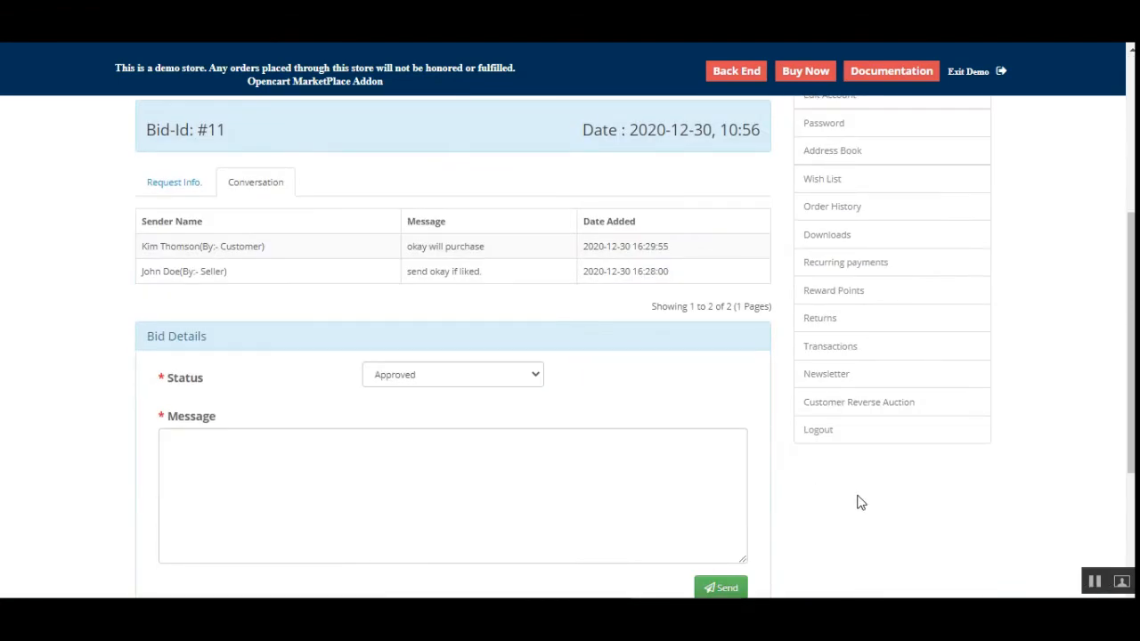
Open the customer's Bid List under Customer Reverse Auction and check the bid price of the tshit requirement.
click(852, 403)
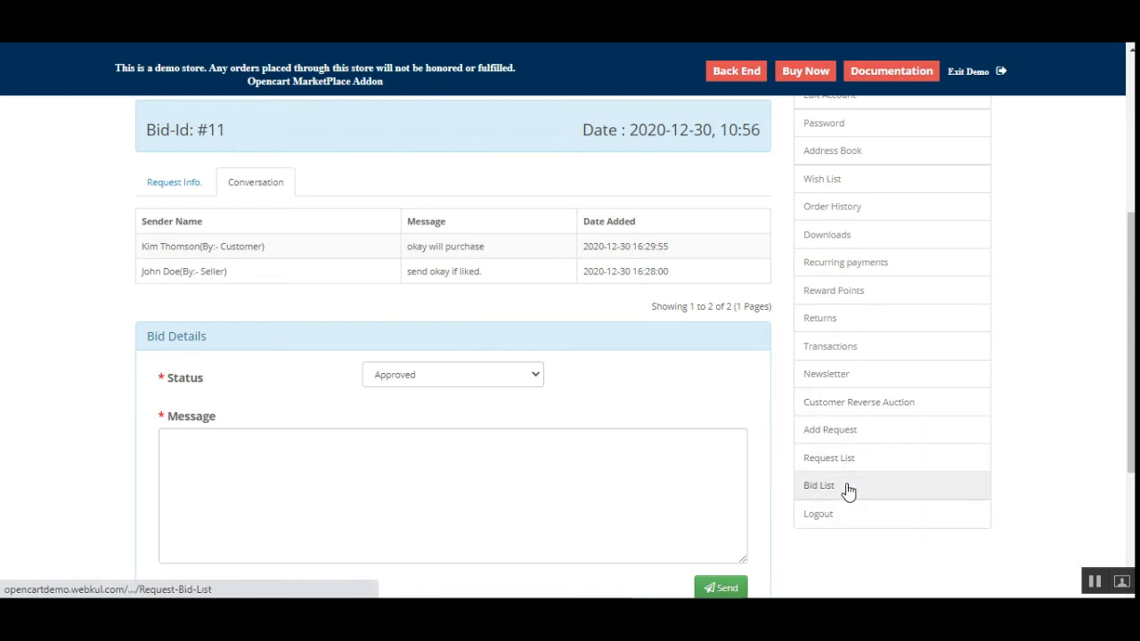
click(847, 491)
scroll(579, 480, down, 2)
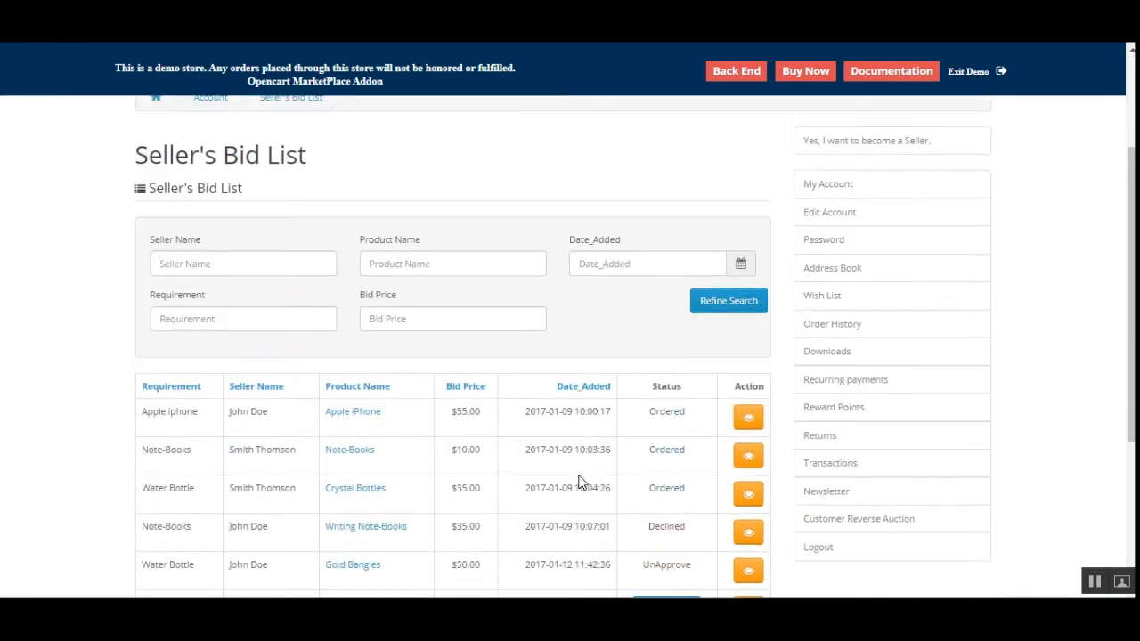
scroll(578, 481, down, 1)
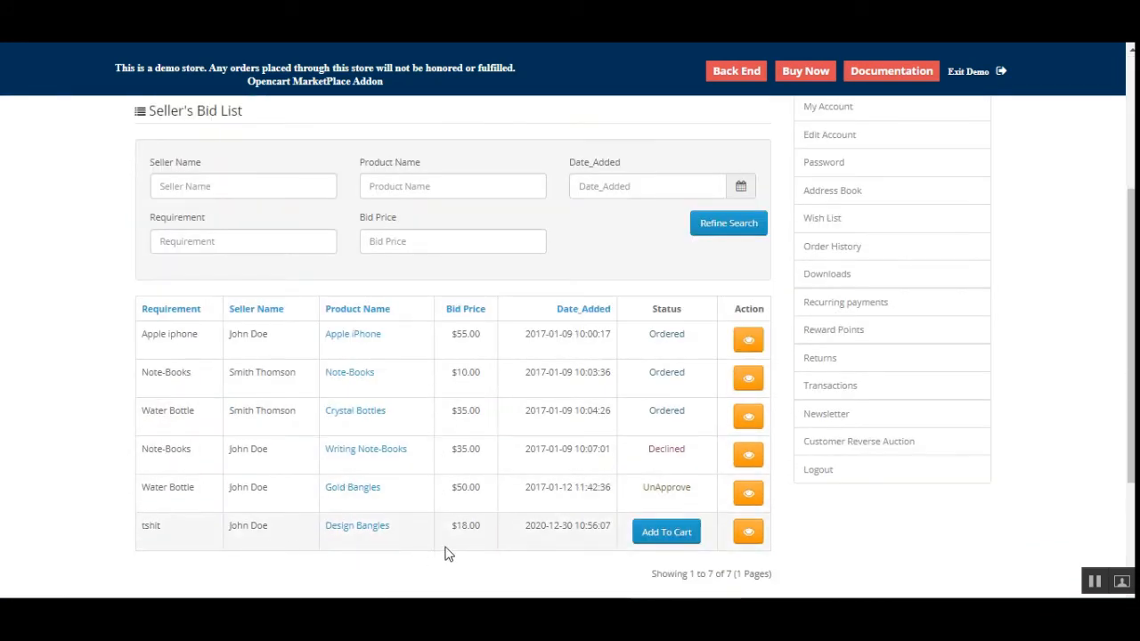
scroll(534, 498, down, 1)
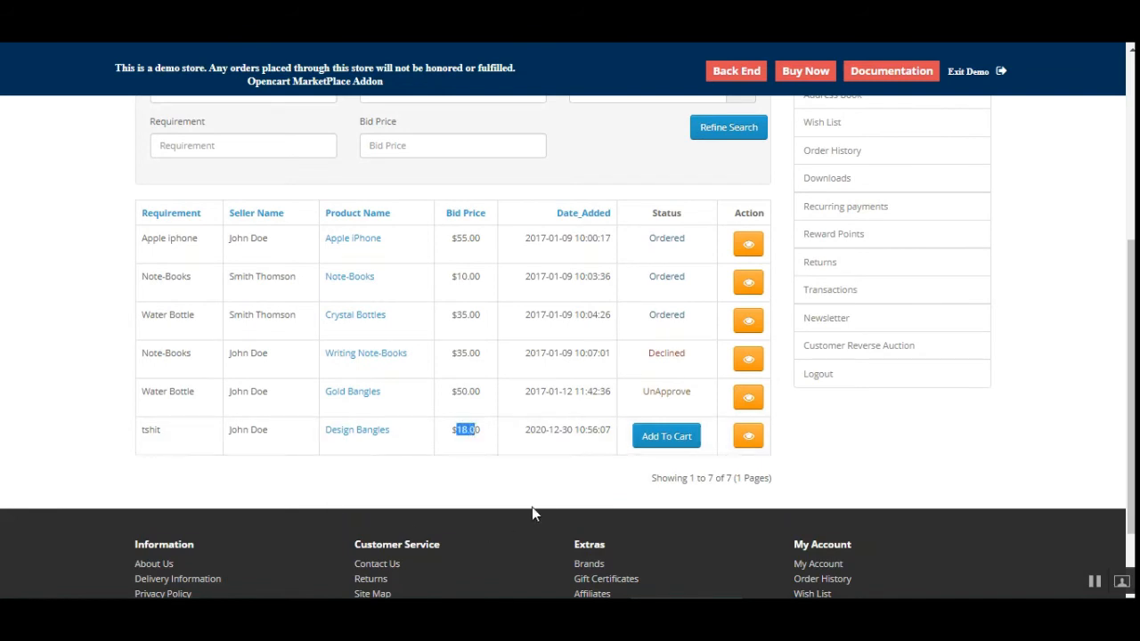
drag(567, 487, 571, 455)
click(611, 475)
Compare the statuses of the Apple iPhone, Writing Note-Books and Gold Bangles bids in the Seller's Bid List.
double_click(652, 242)
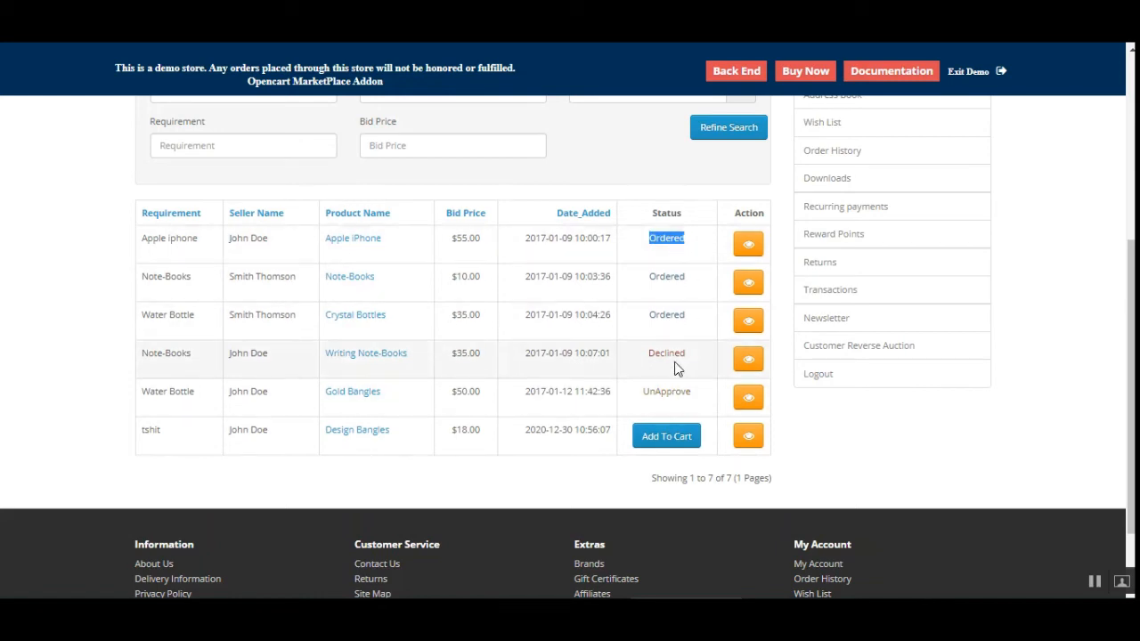
drag(656, 349, 688, 353)
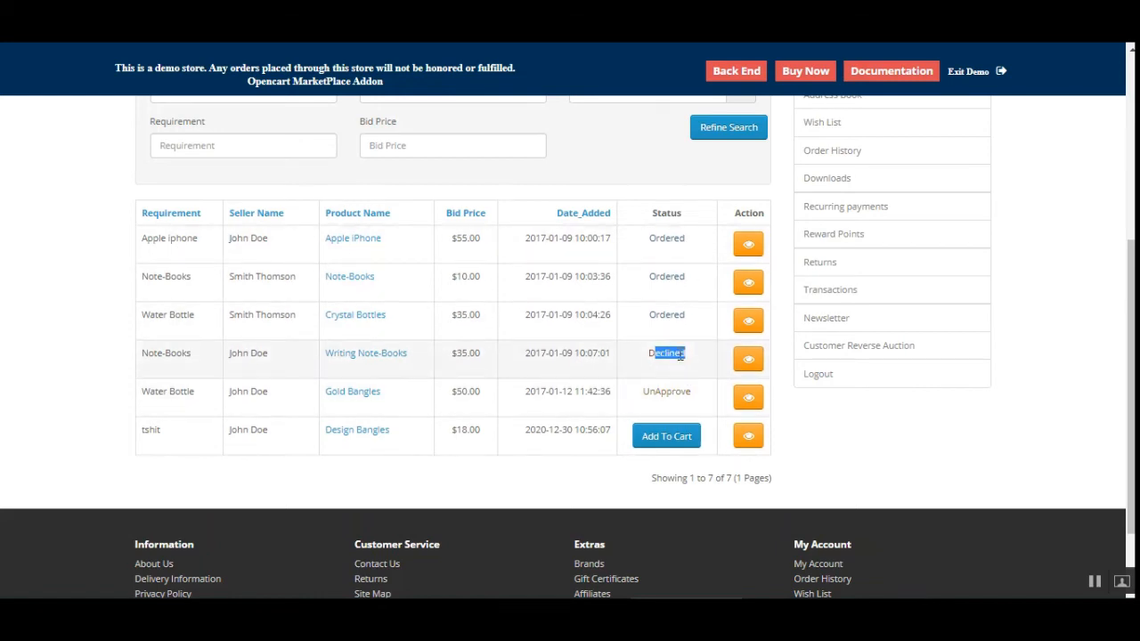
drag(652, 392, 691, 392)
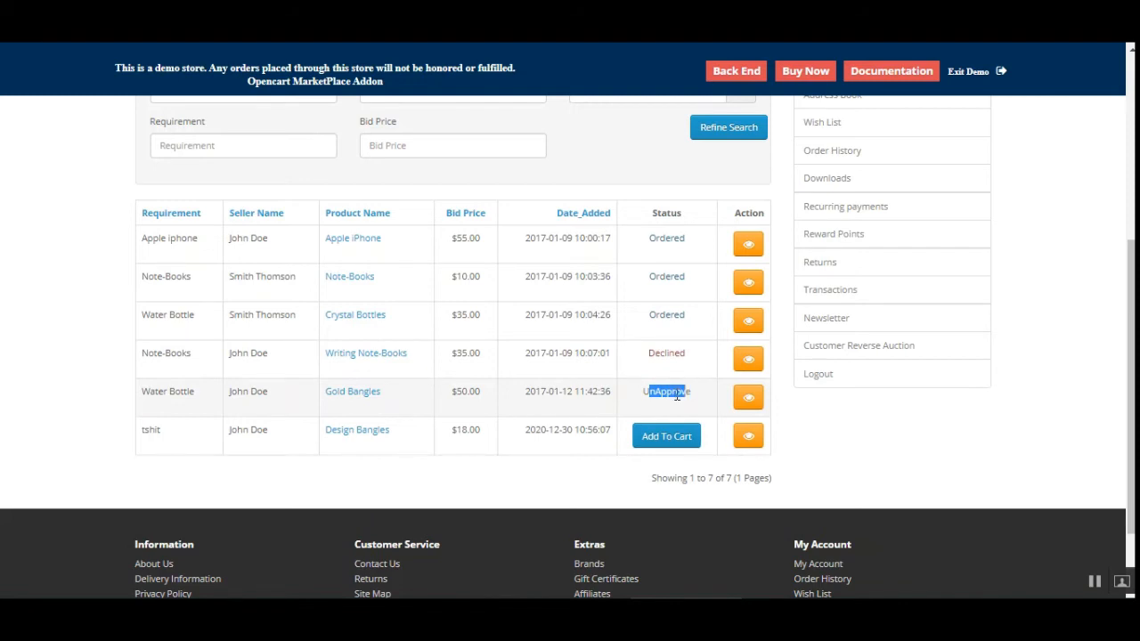
click(846, 453)
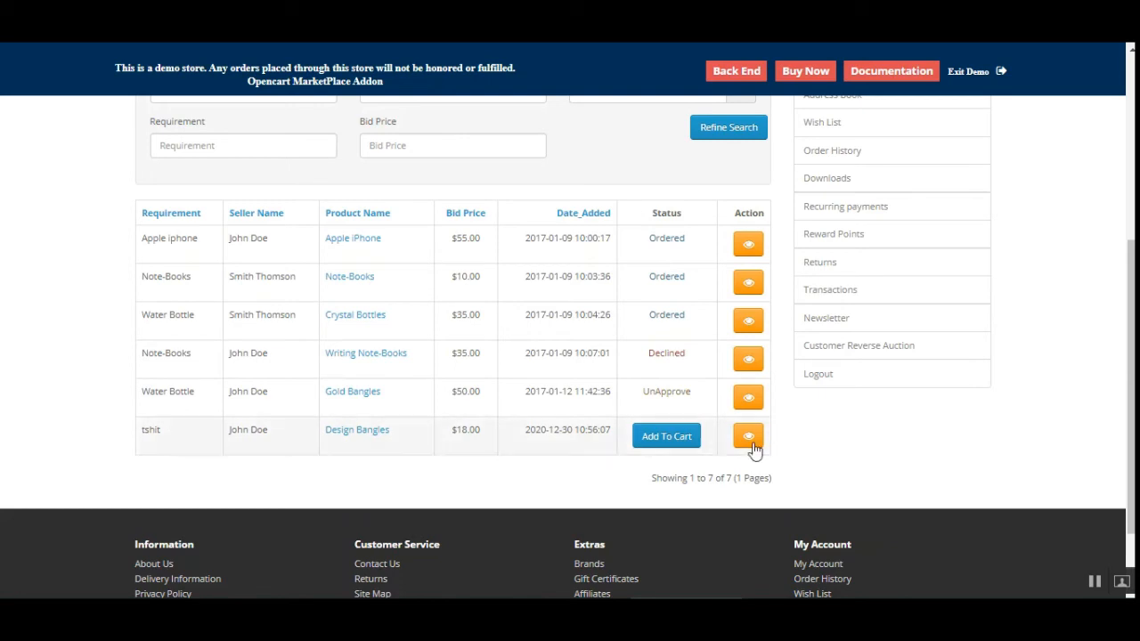
Add the tshit bid's Design Bangles to the cart and remove HP LP3065 and Table & Chair from the cart.
click(667, 440)
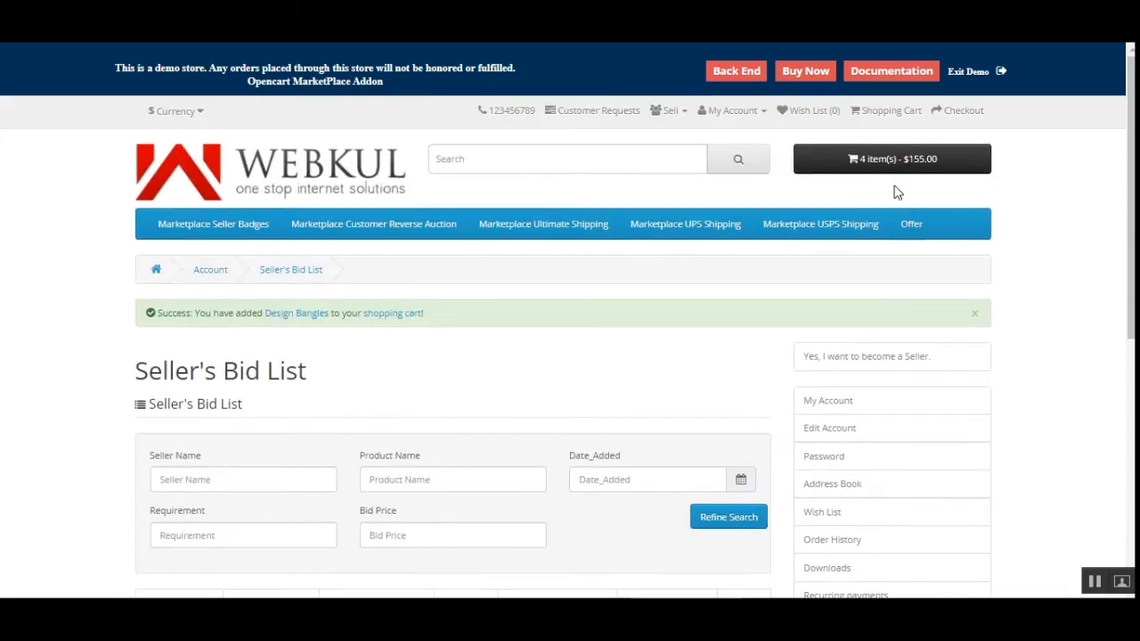
click(893, 160)
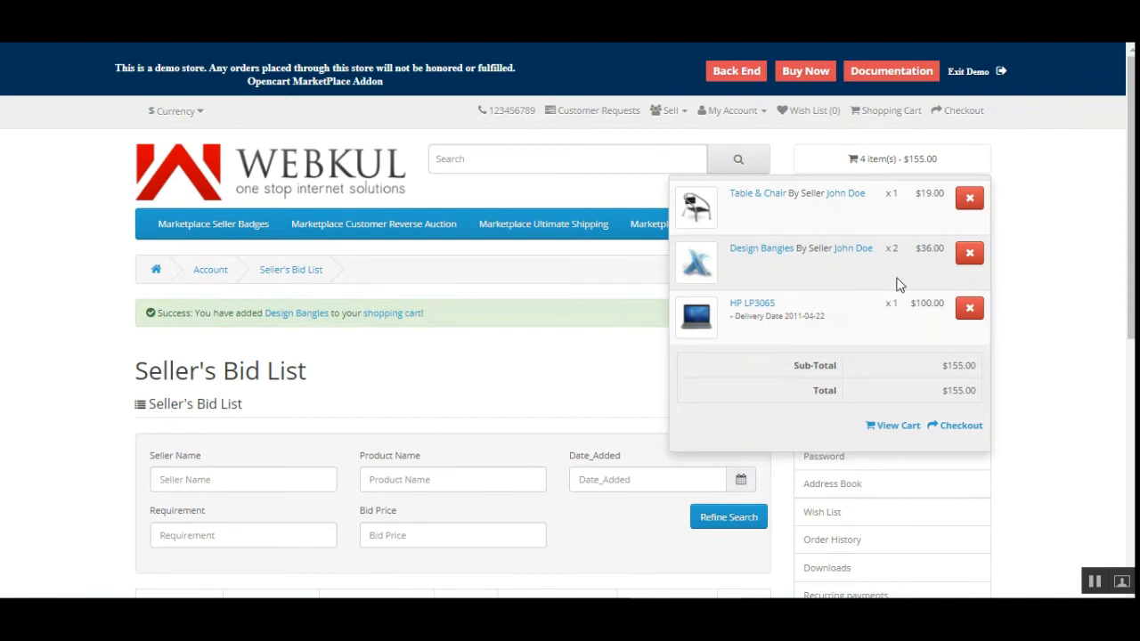
click(970, 308)
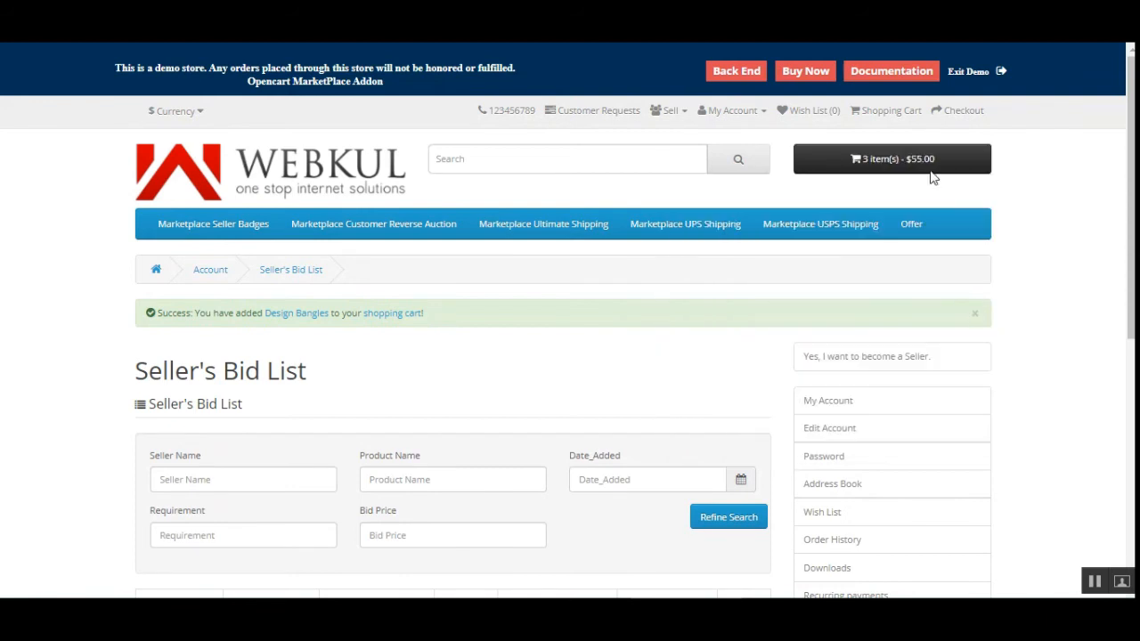
click(931, 166)
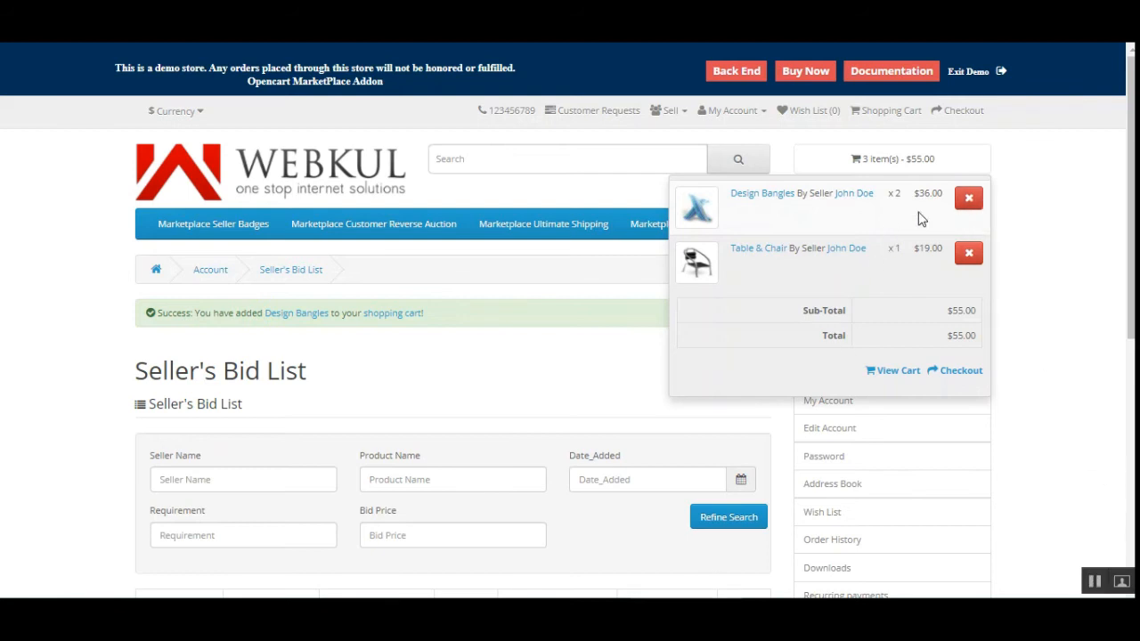
click(968, 256)
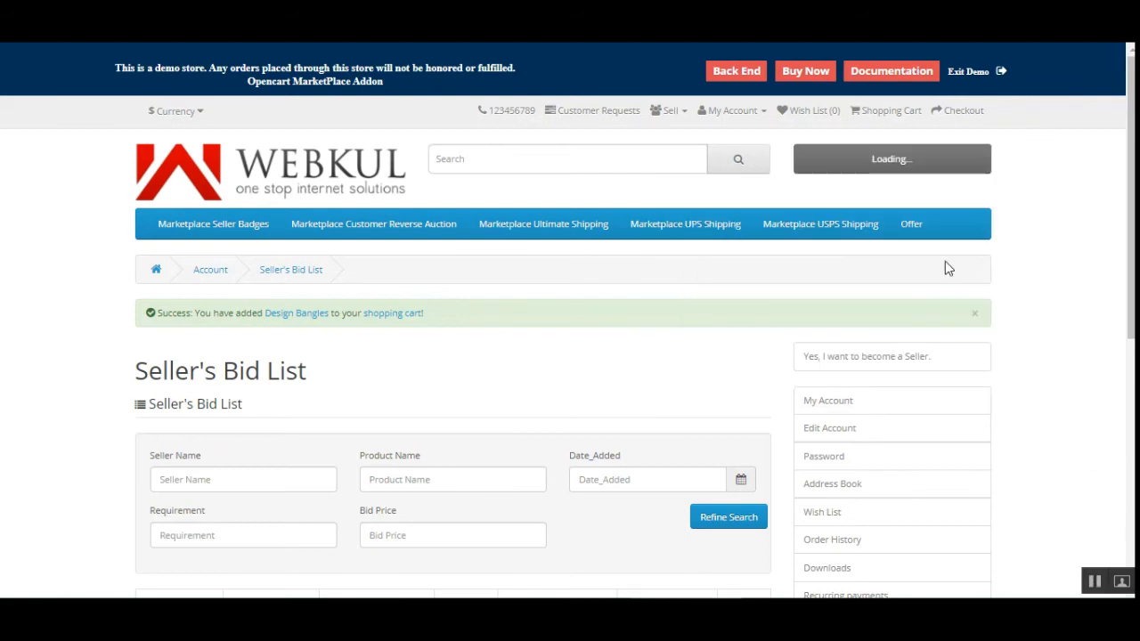
Add the tshit bid's Design Bangles to the cart again and proceed to checkout from the cart summary.
scroll(682, 420, down, 3)
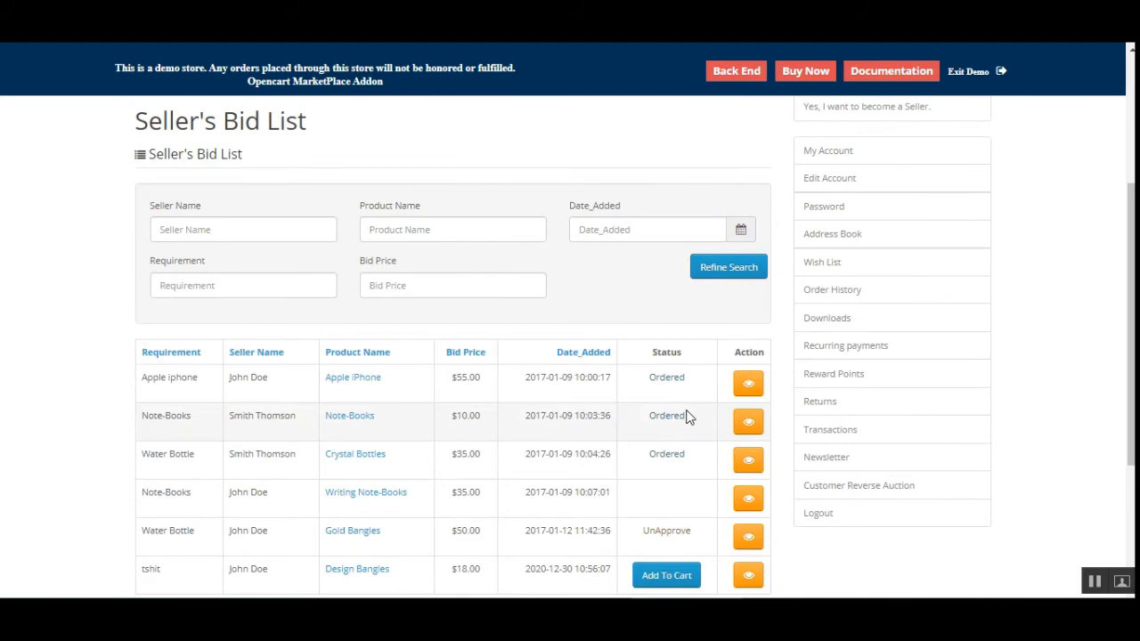
scroll(685, 417, down, 2)
click(681, 425)
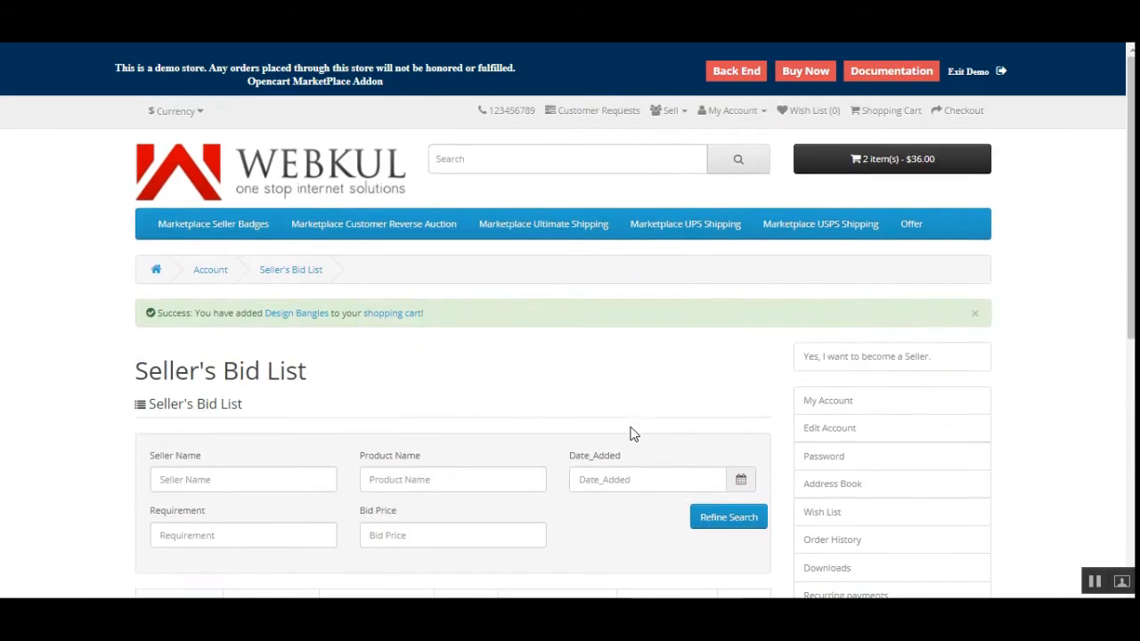
click(903, 159)
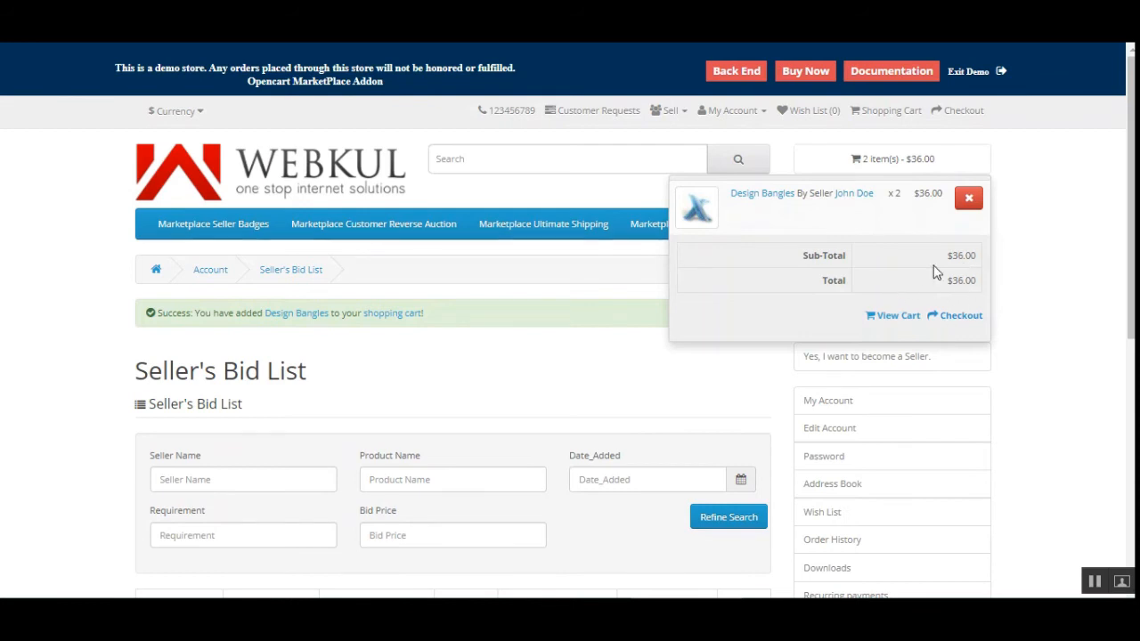
click(963, 322)
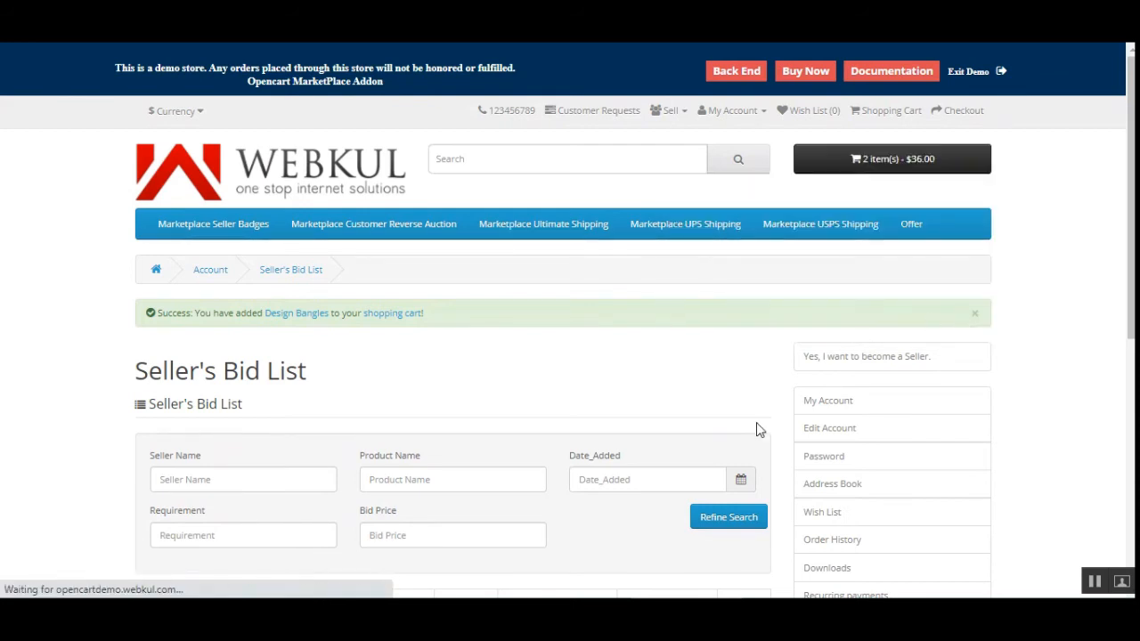
Keep the customer's existing address for both the billing details and the delivery details.
scroll(686, 423, down, 4)
scroll(659, 420, up, 2)
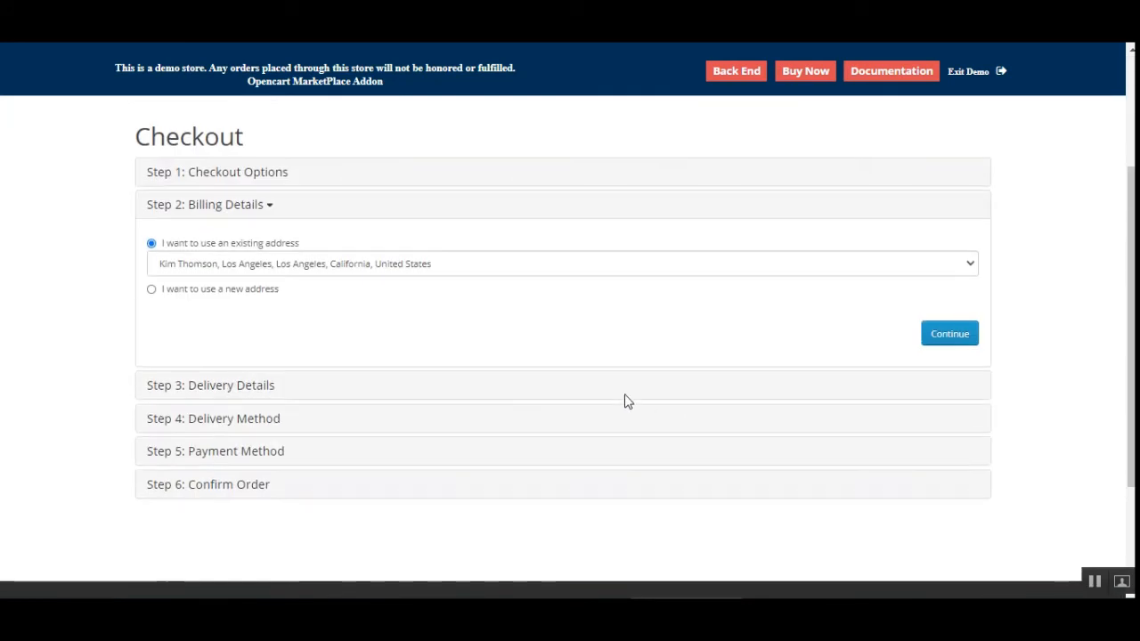
click(966, 342)
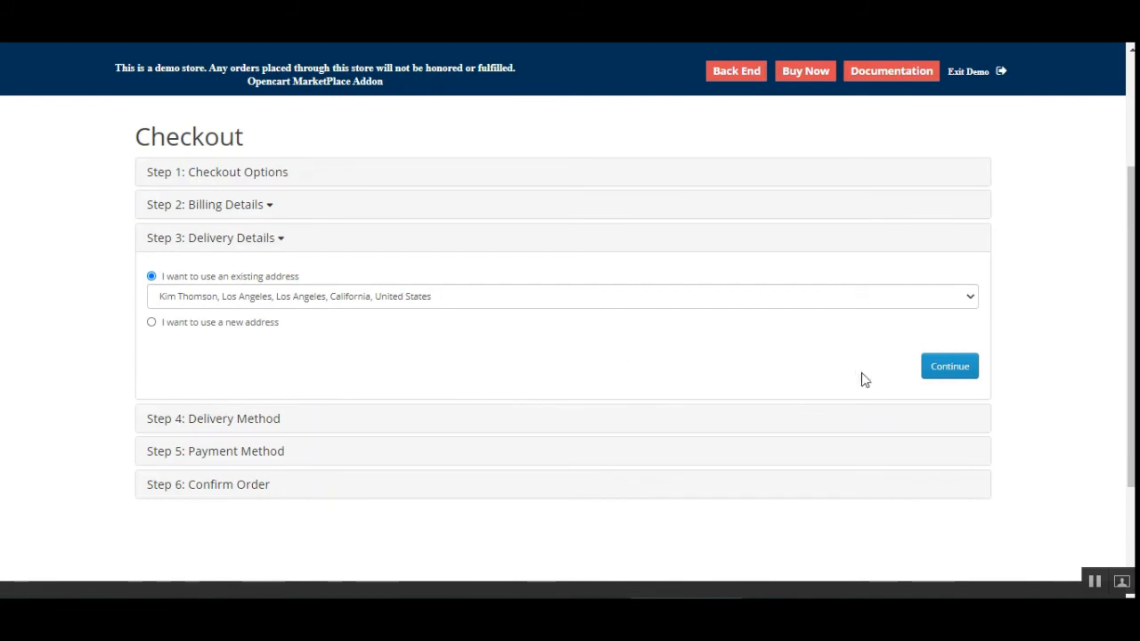
click(968, 370)
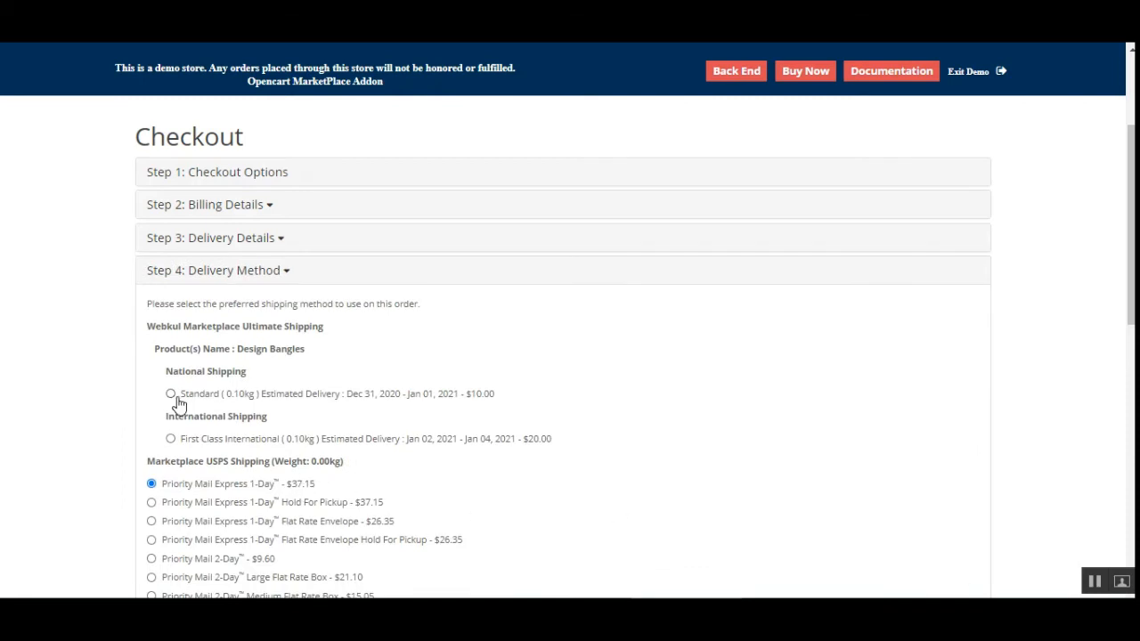
Choose the Standard national shipping at $10.00 for Design Bangles as the delivery method.
click(171, 395)
scroll(412, 473, down, 8)
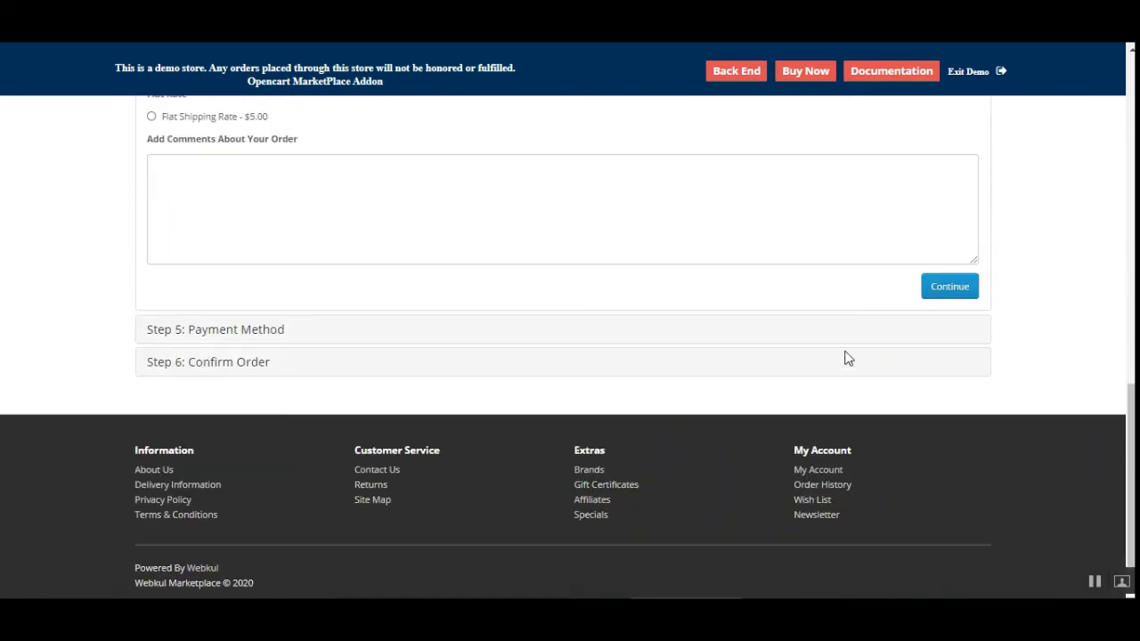
click(949, 286)
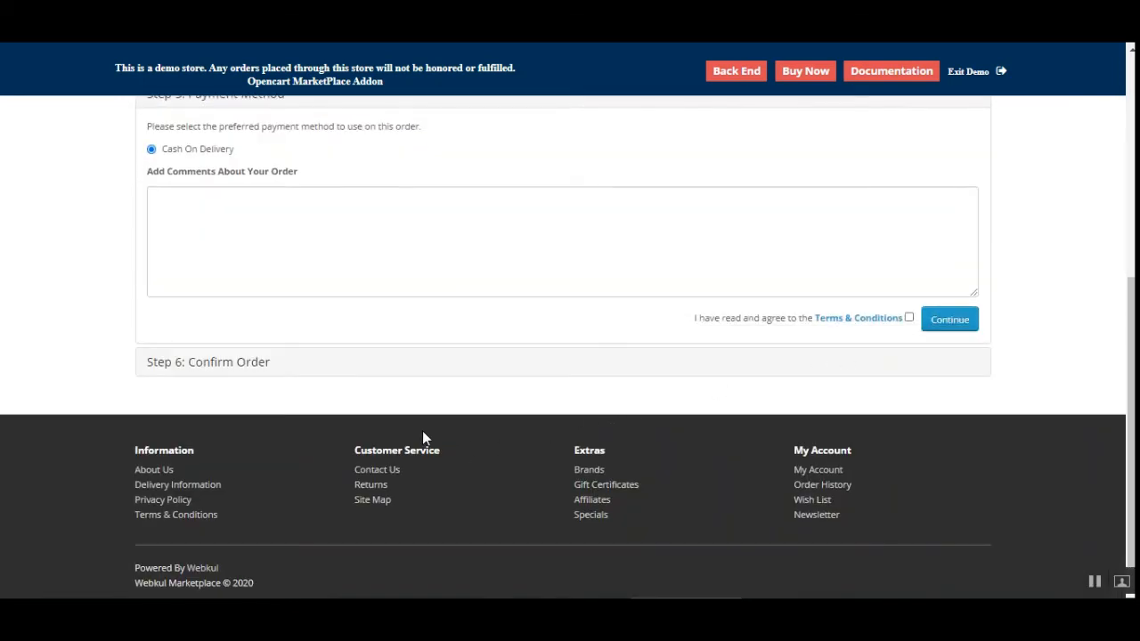
Agree to the Terms & Conditions with Cash On Delivery as payment method and confirm the order.
click(908, 318)
click(947, 319)
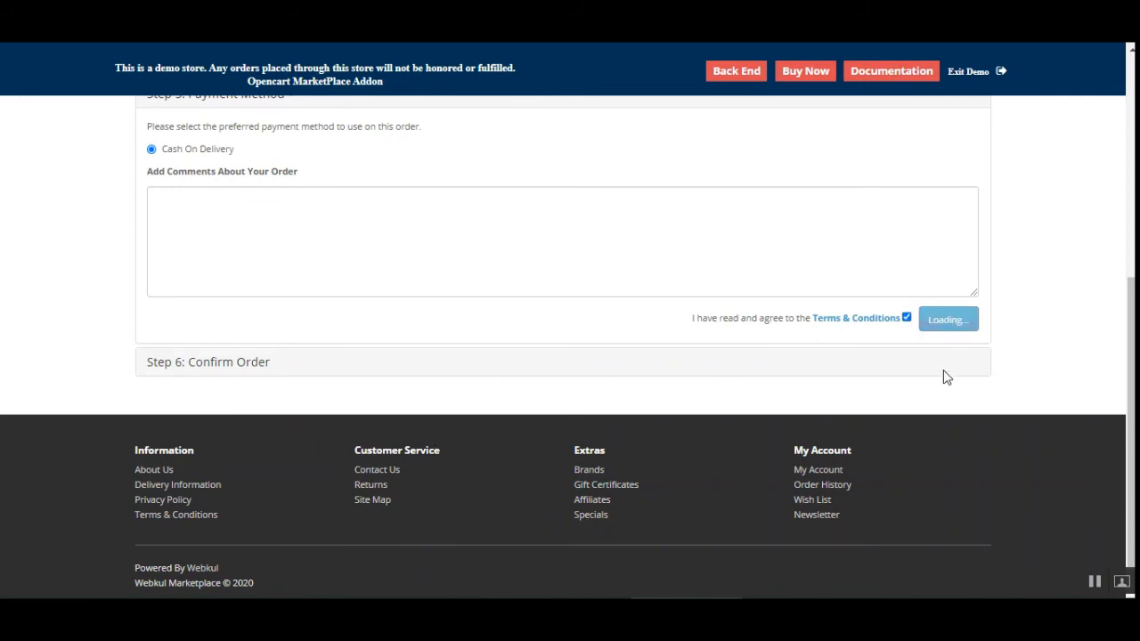
click(936, 356)
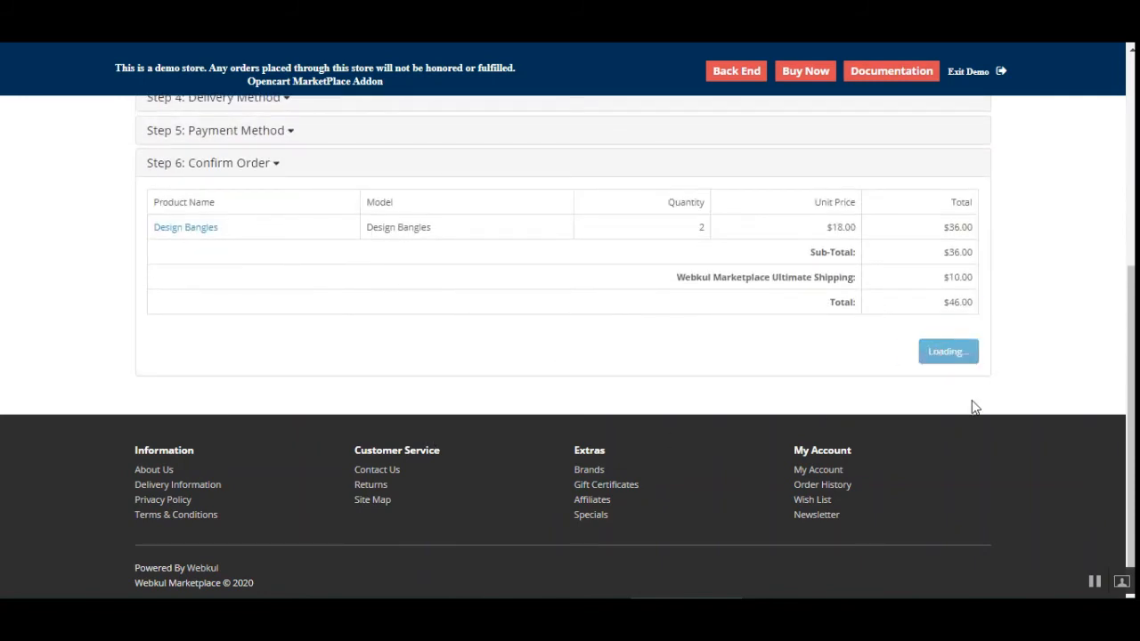
drag(1130, 397, 1129, 183)
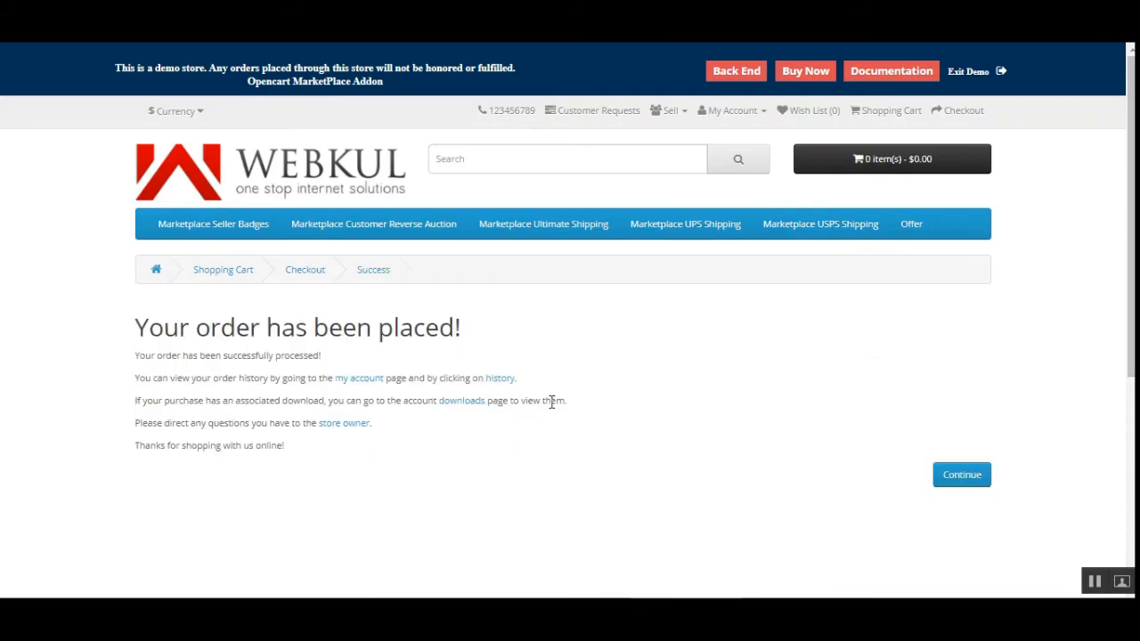
Open the newest order from the order history and examine its product, price, total and status.
click(509, 380)
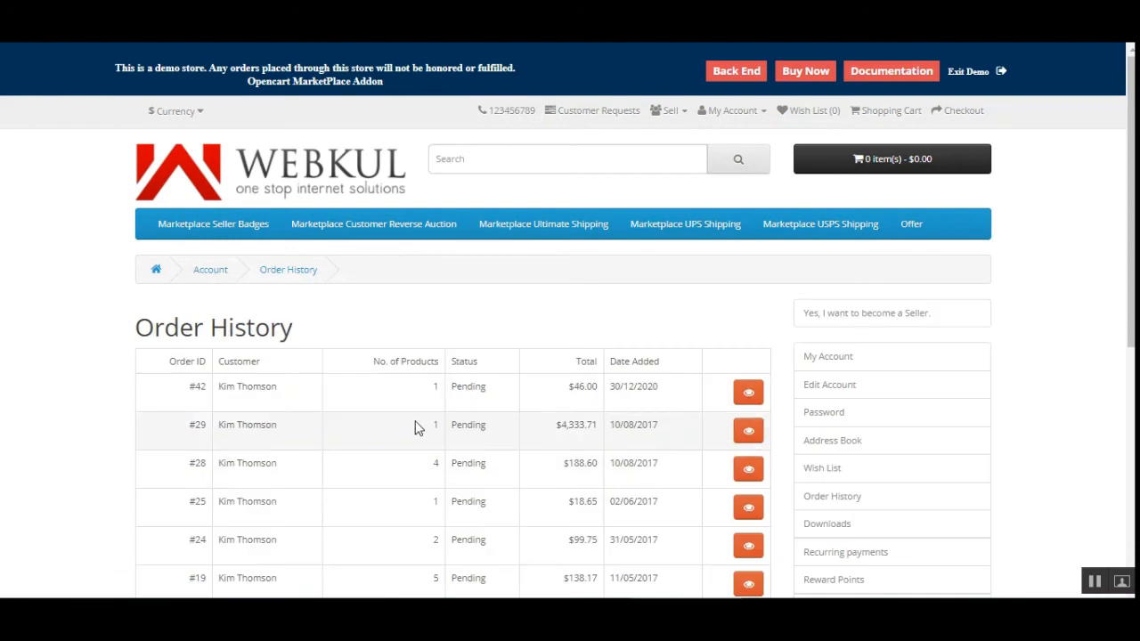
click(748, 392)
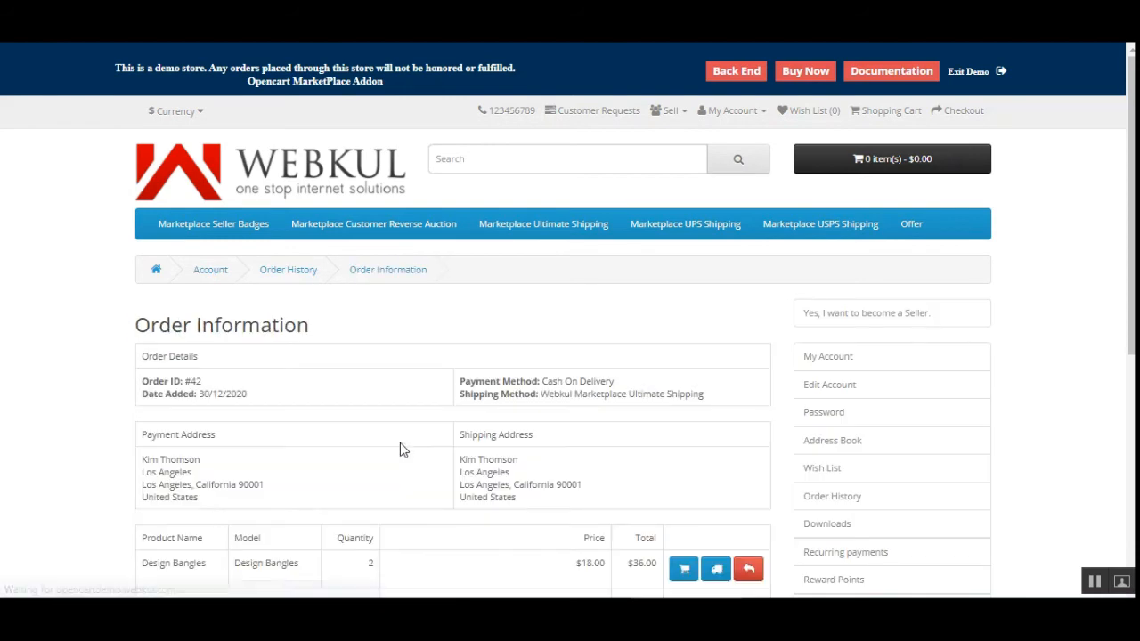
scroll(478, 442, down, 2)
drag(184, 403, 330, 402)
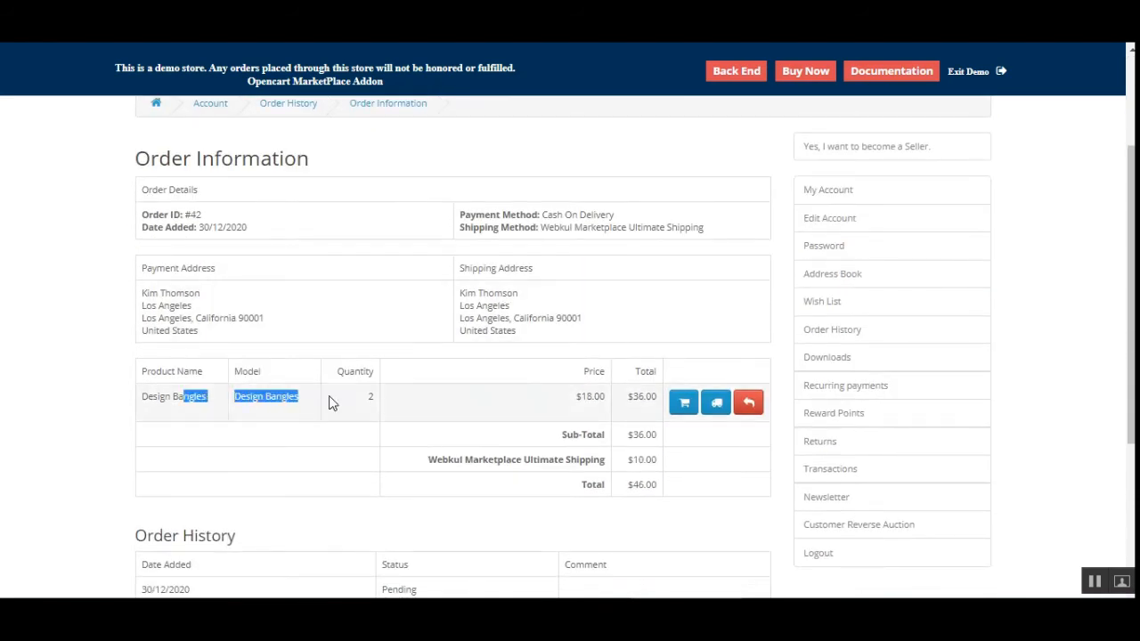
click(373, 402)
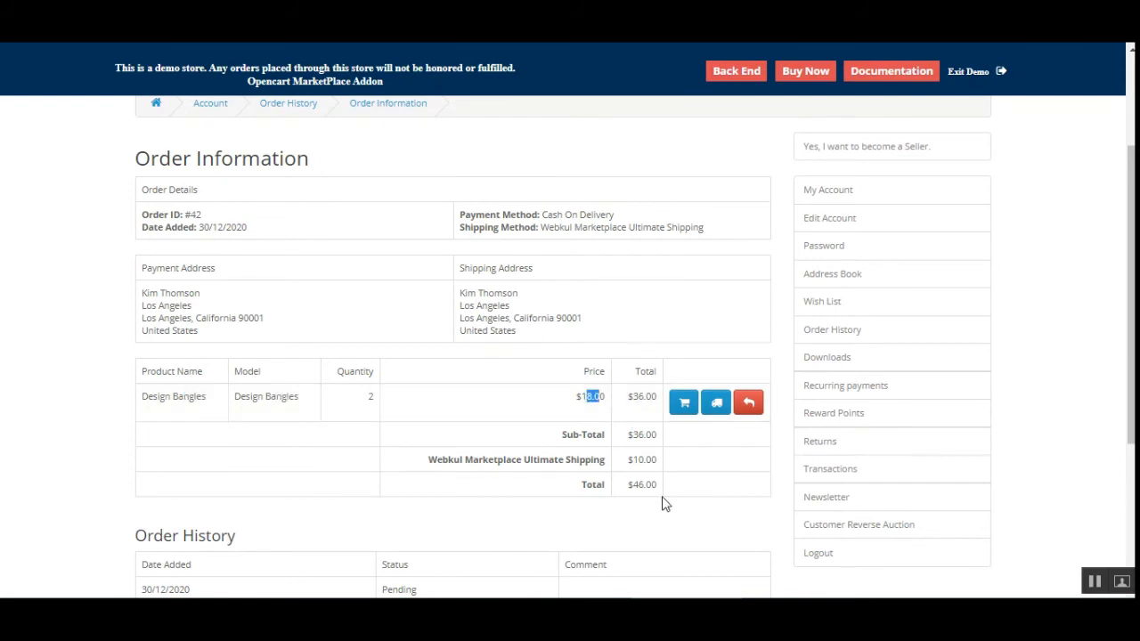
scroll(969, 482, down, 3)
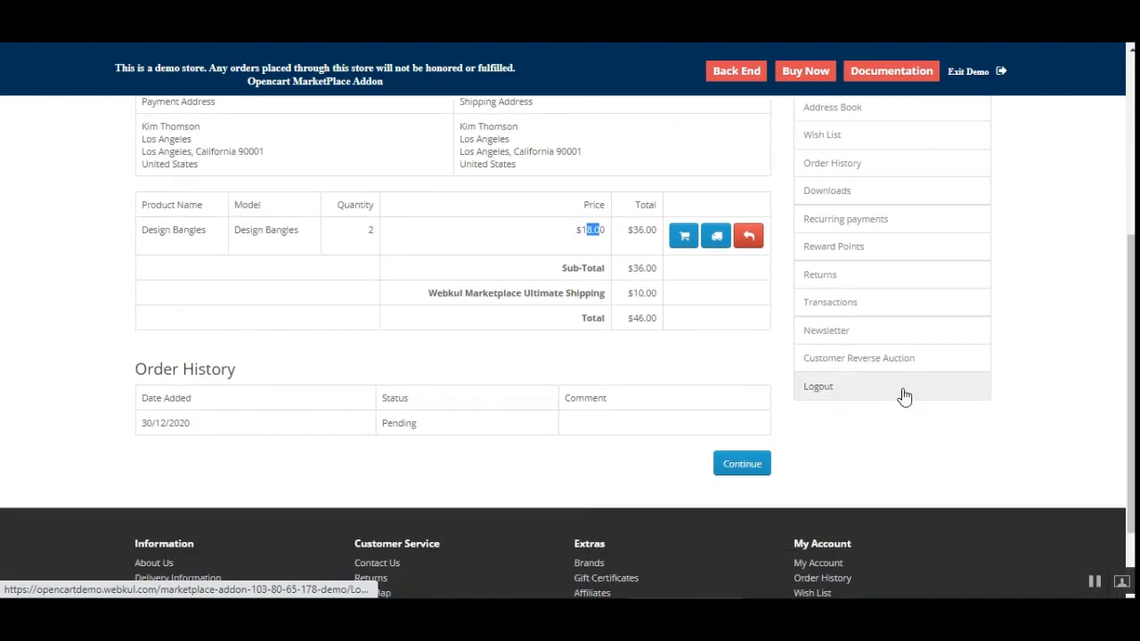
Open the customer's reverse auction bid list and check the seller, bid price and status of the Design Bangles bid for tshit.
click(903, 367)
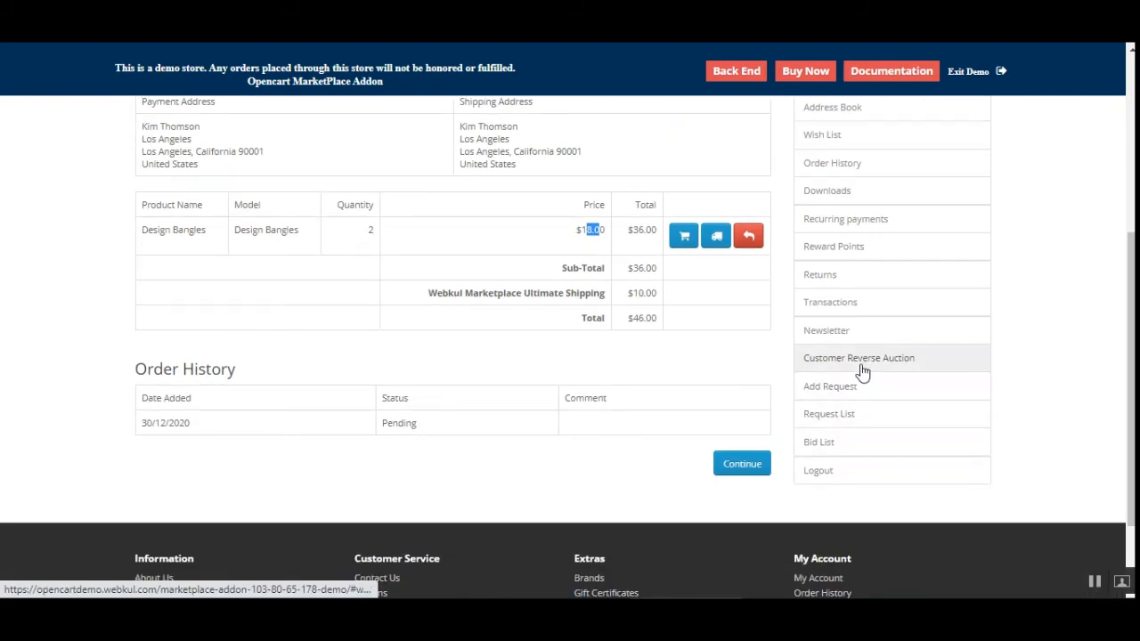
click(833, 445)
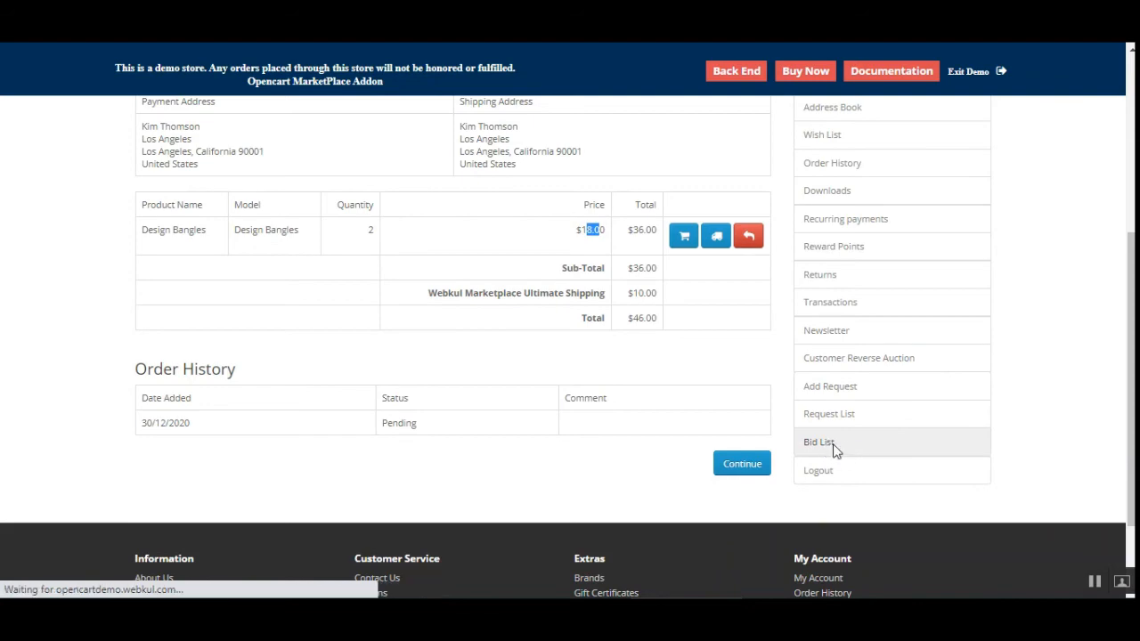
scroll(496, 445, down, 5)
scroll(479, 449, up, 1)
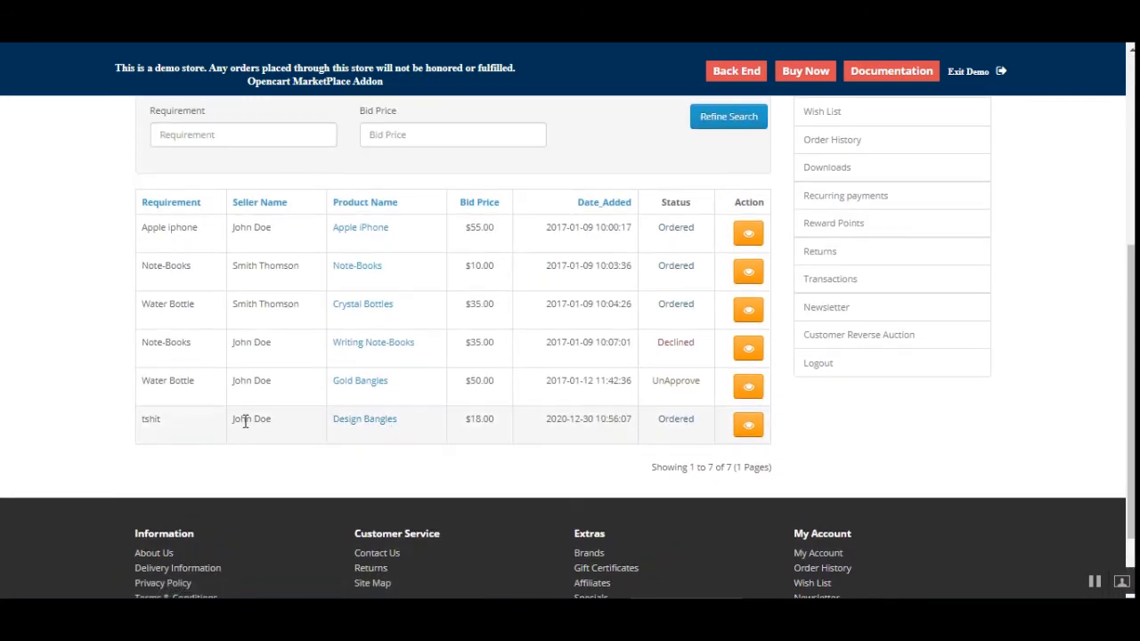
drag(246, 419, 472, 424)
double_click(472, 420)
drag(699, 425, 660, 419)
click(698, 430)
click(681, 449)
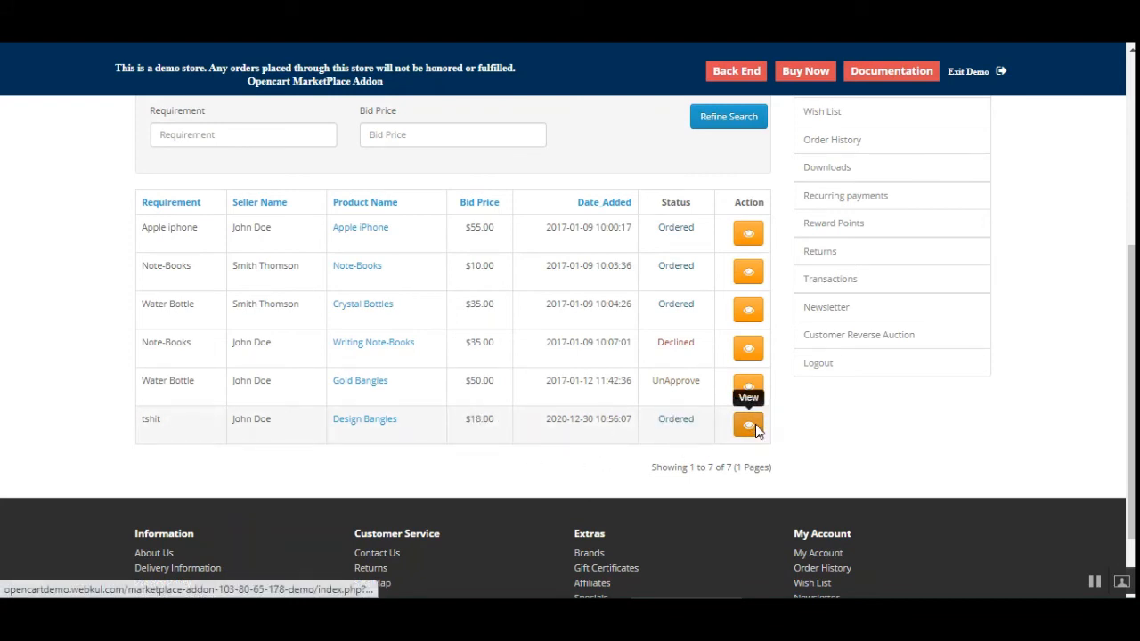
View the Design Bangles bid, checking its request information and status and reading its conversation messages.
click(744, 432)
scroll(635, 437, down, 3)
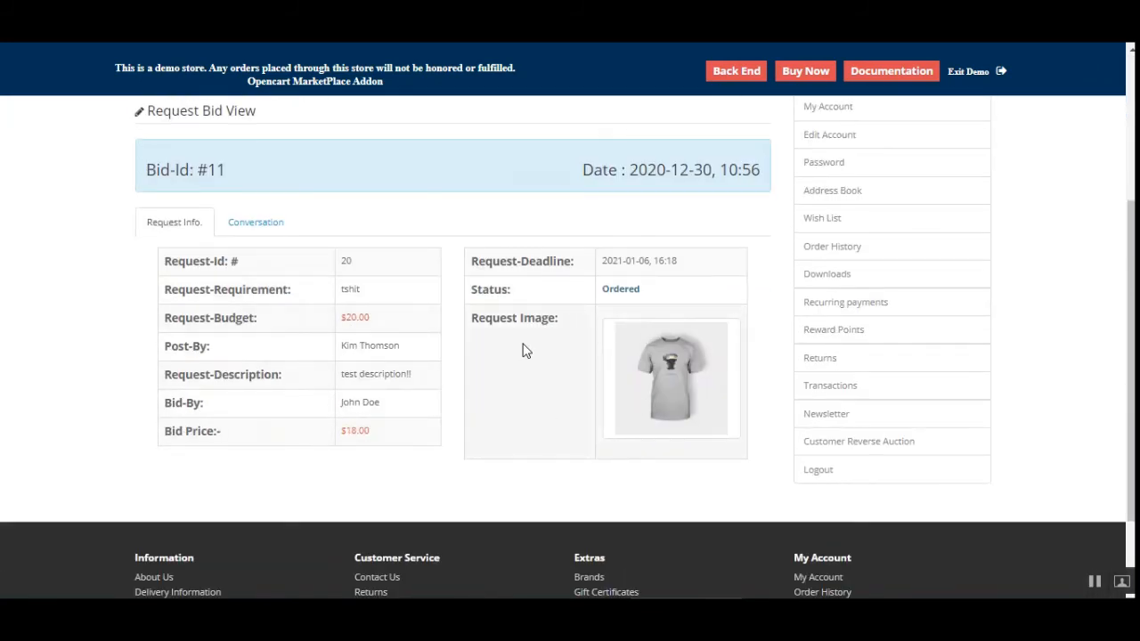
drag(602, 297, 647, 295)
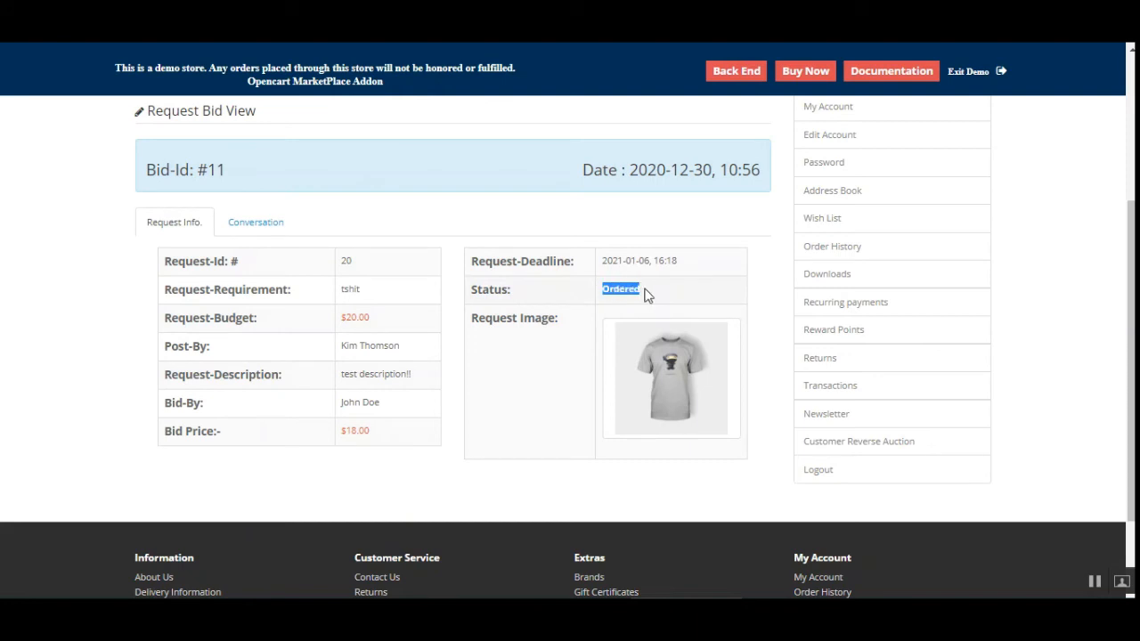
click(661, 295)
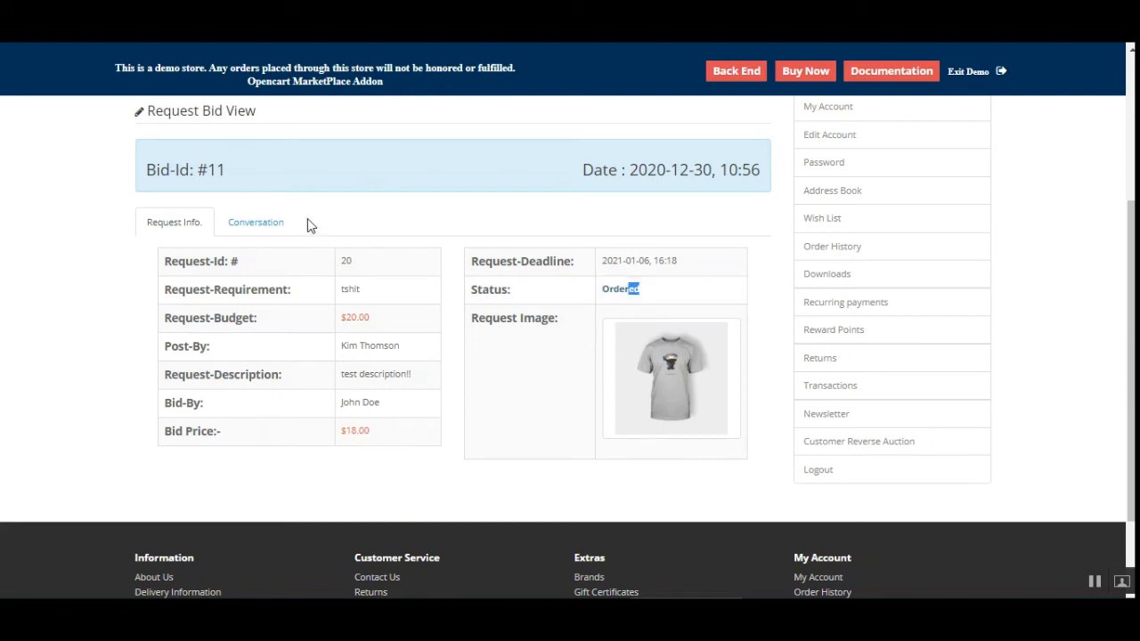
click(276, 222)
scroll(540, 402, down, 3)
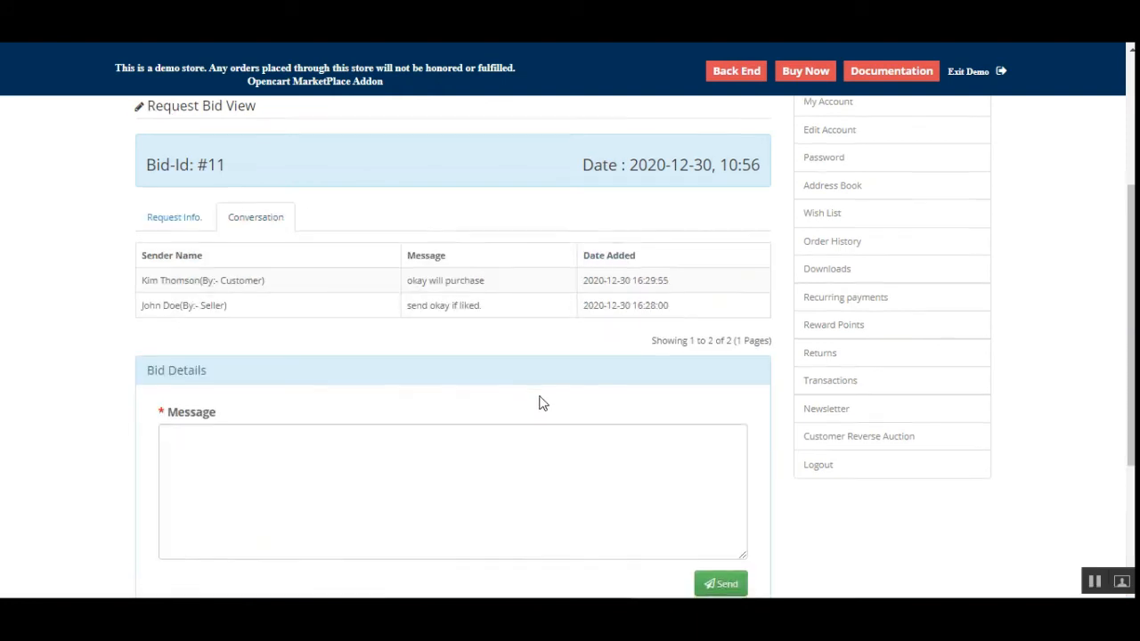
scroll(362, 440, up, 5)
scroll(418, 374, up, 2)
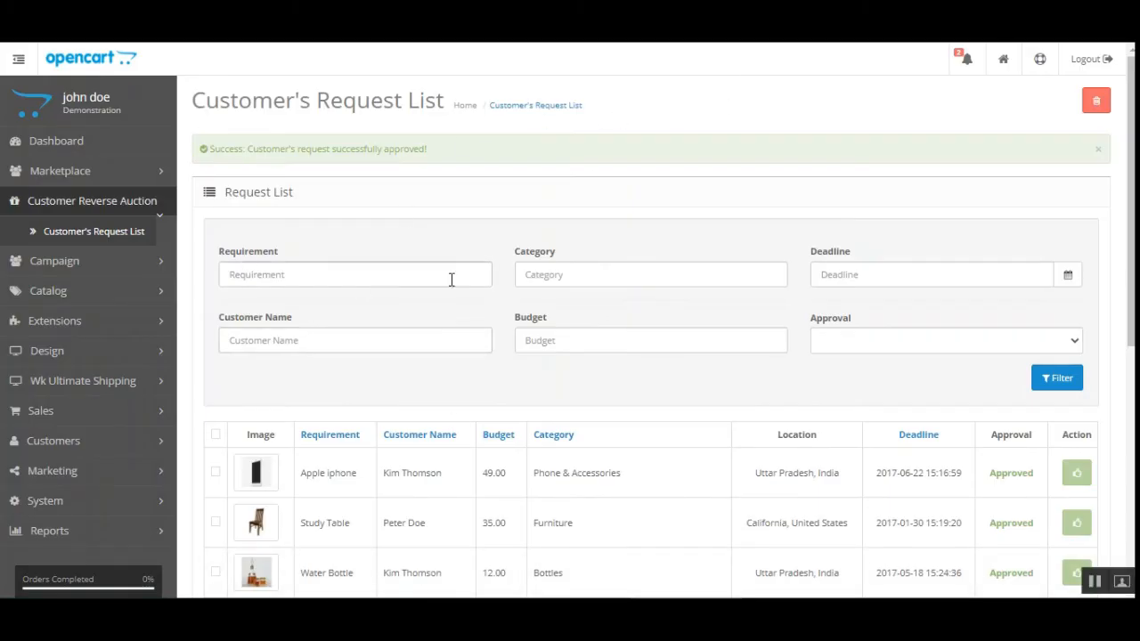
Switch to the store's back end, reload the Customer's Request List and check the tshit request's customer and approval status.
scroll(399, 367, down, 5)
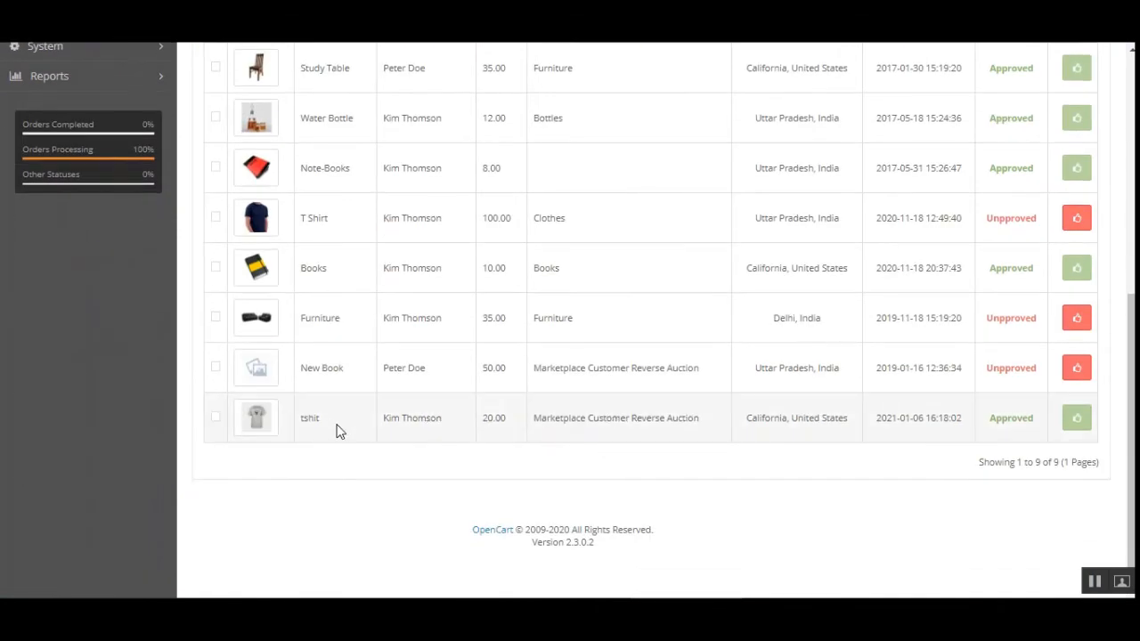
scroll(336, 431, up, 5)
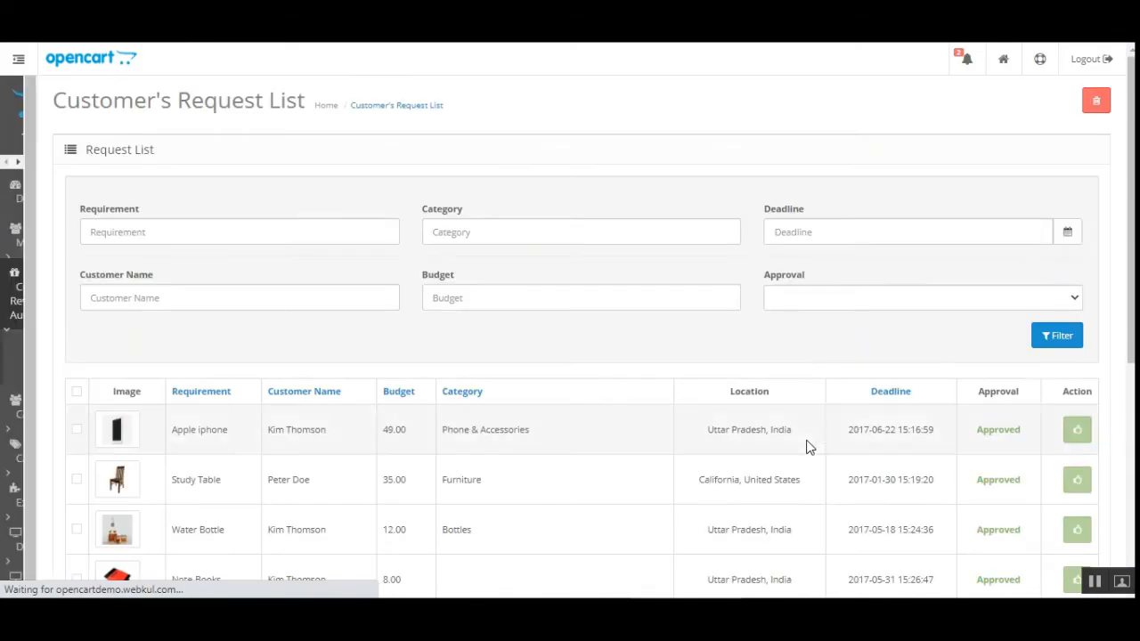
scroll(810, 445, down, 5)
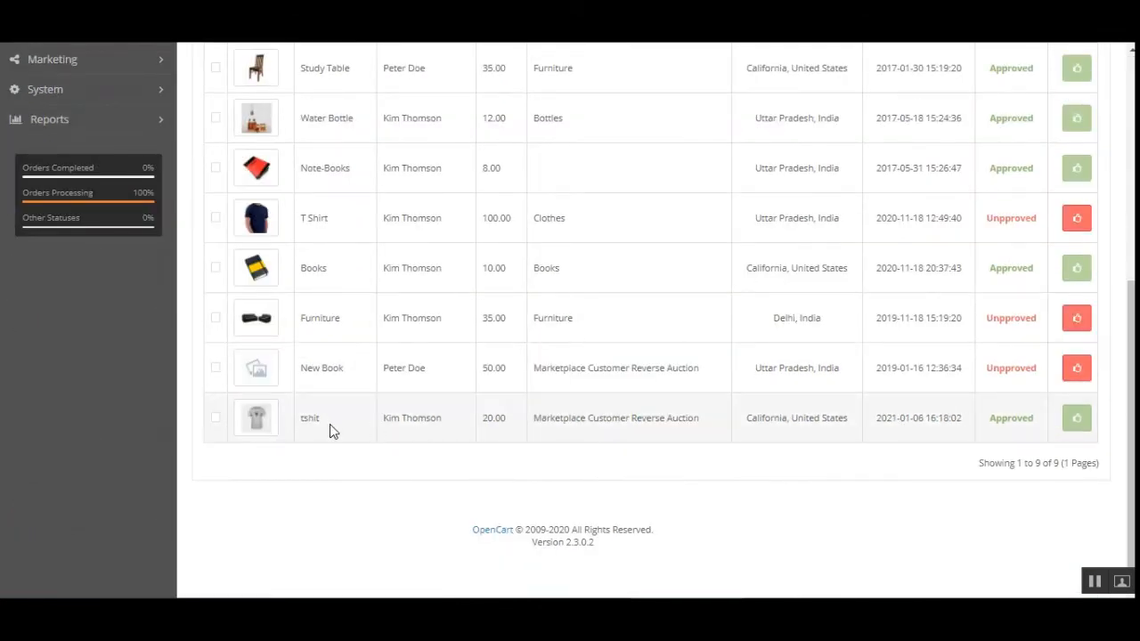
drag(385, 423, 424, 414)
drag(1036, 427, 991, 419)
scroll(441, 446, up, 5)
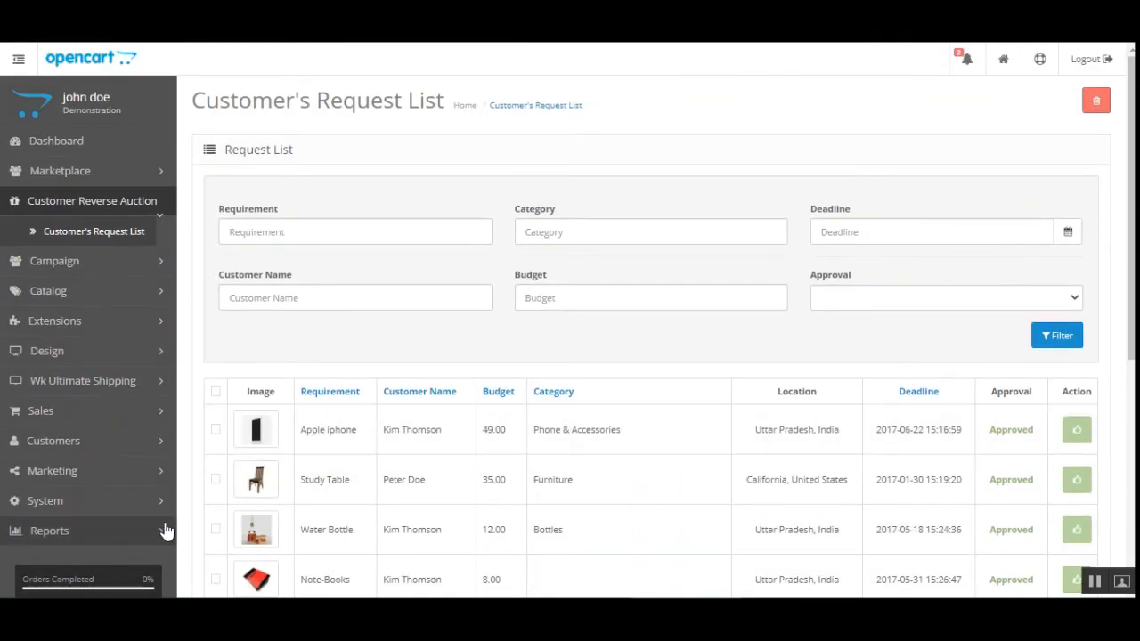
List the Modules extensions and open the Marketplace Customer Reverse Auction module for editing.
click(130, 326)
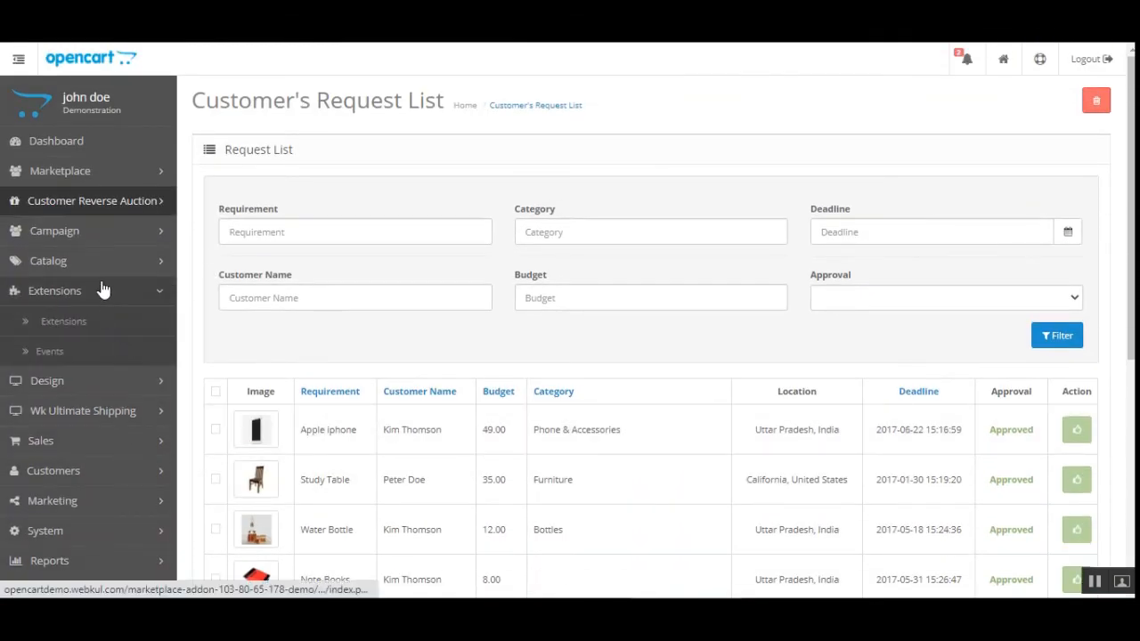
click(114, 324)
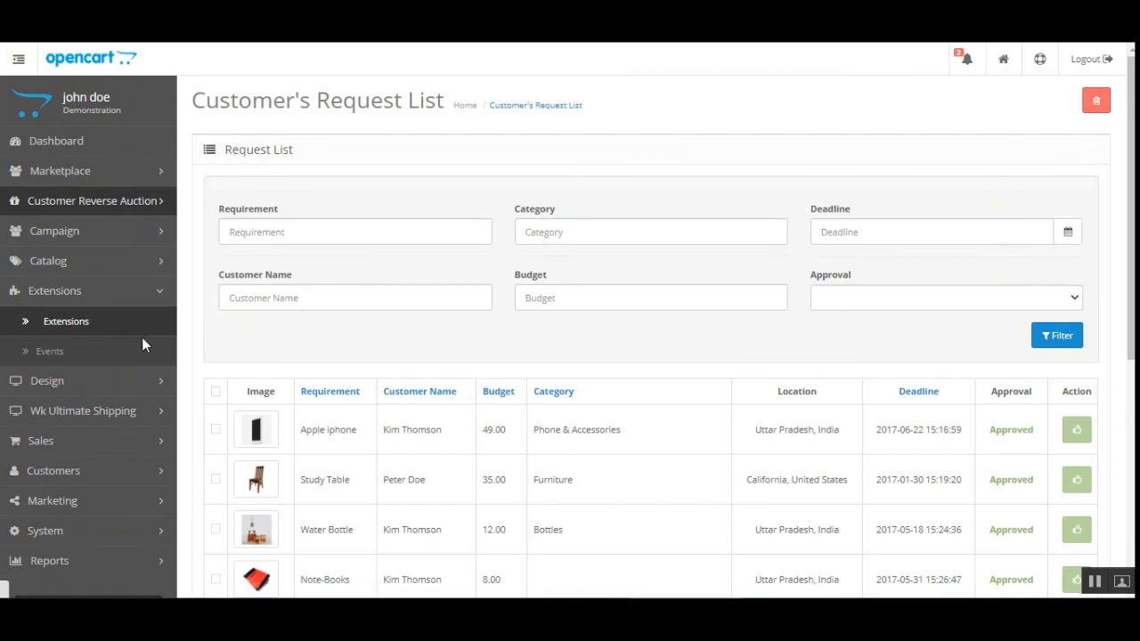
click(320, 241)
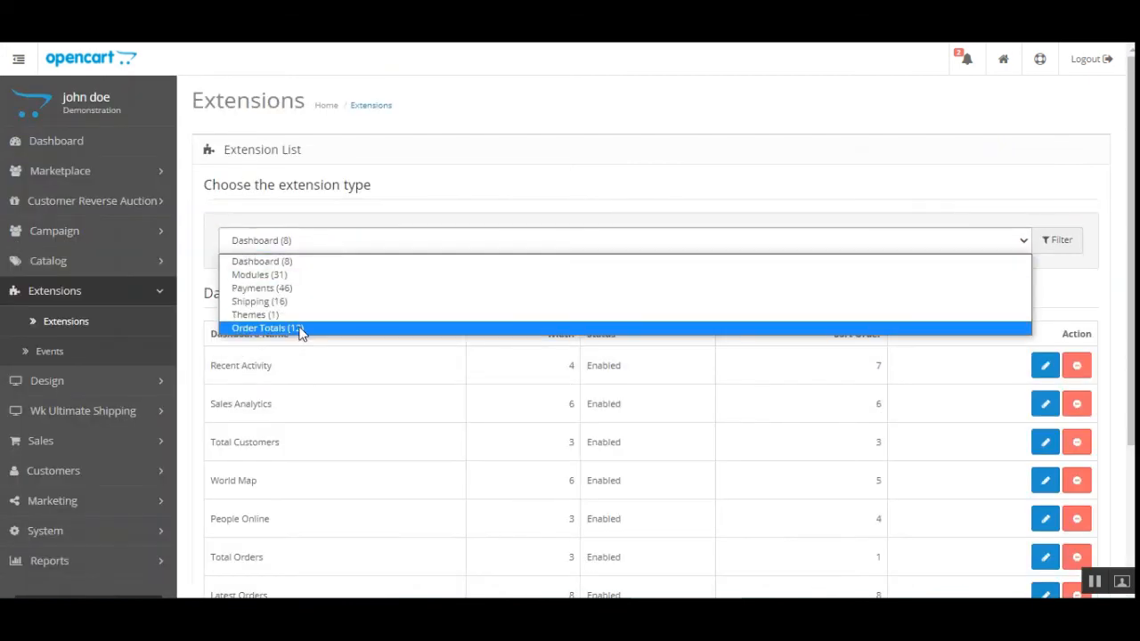
click(303, 275)
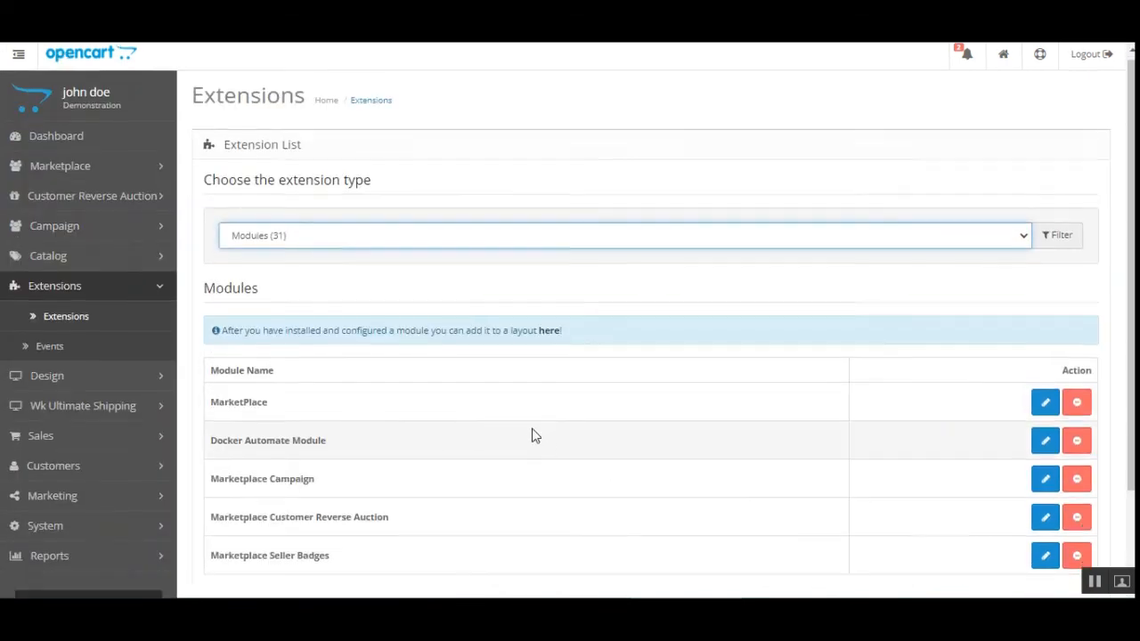
scroll(535, 434, down, 2)
drag(289, 397, 370, 396)
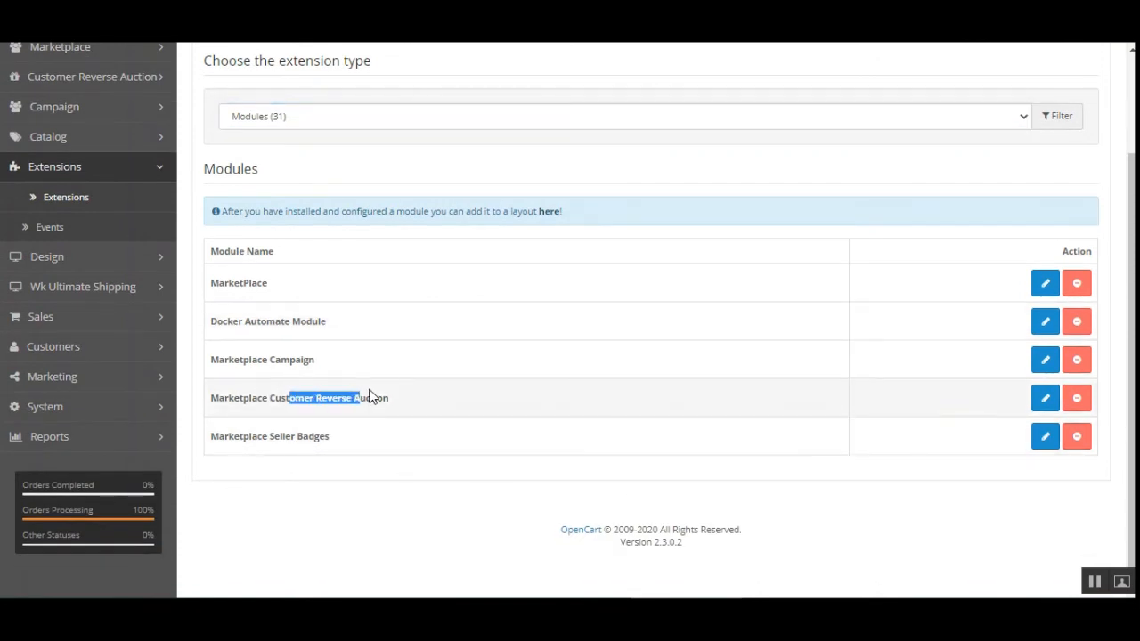
click(1044, 398)
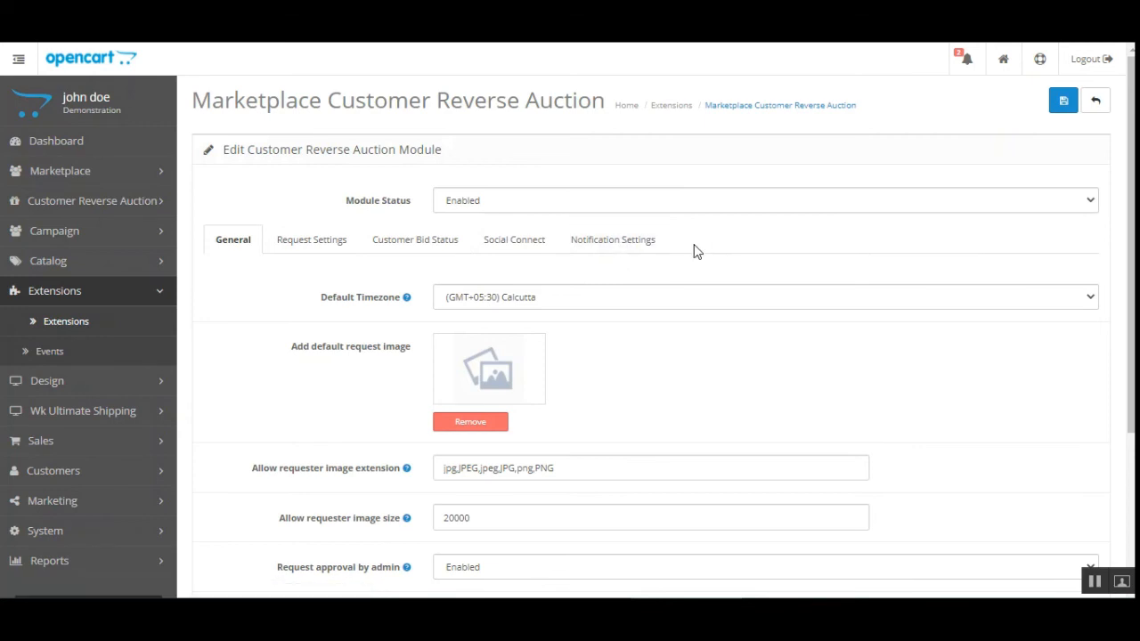
Examine the module status, default timezone and default request image in the reverse auction module's general settings.
drag(365, 202, 396, 204)
click(375, 212)
double_click(392, 203)
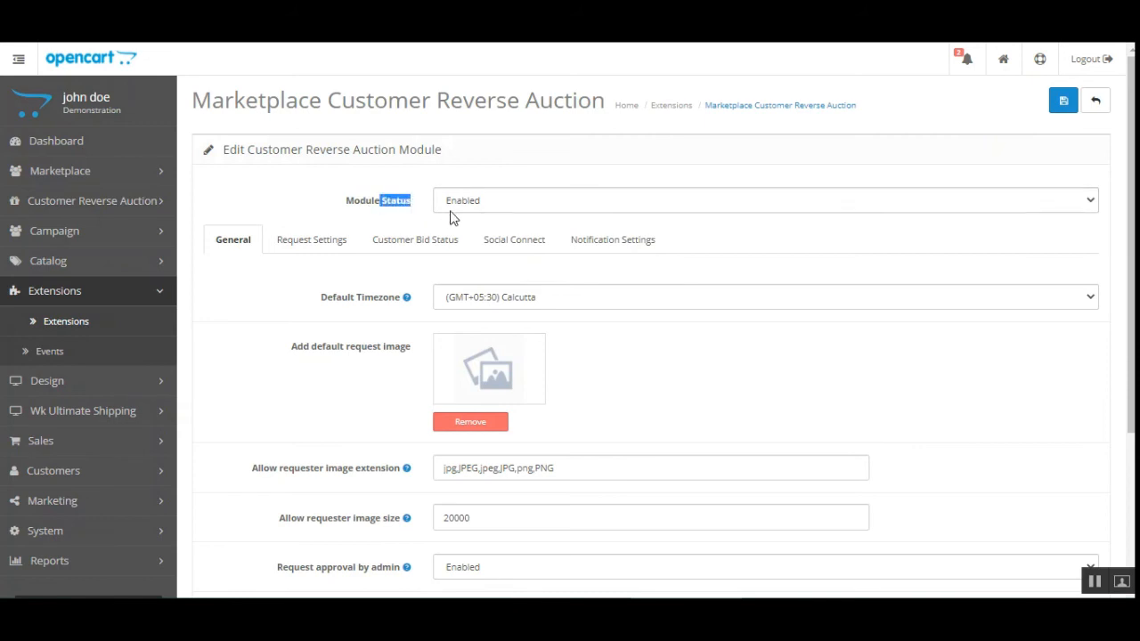
click(317, 213)
mouse_move(406, 303)
scroll(276, 350, down, 3)
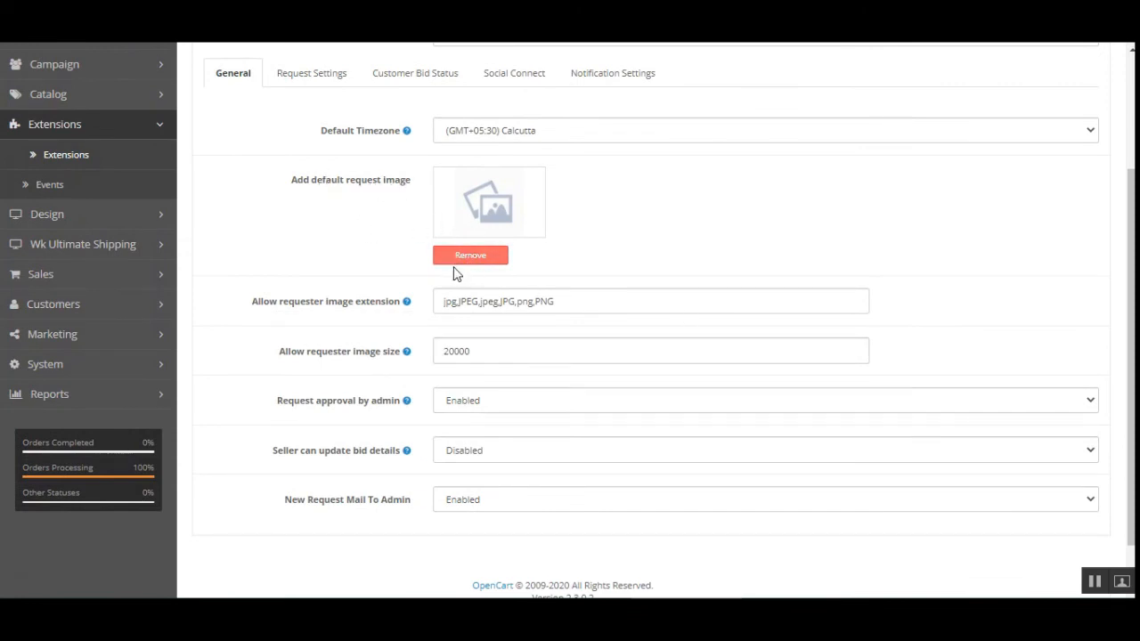
scroll(454, 267, down, 1)
Examine the allowed requester image extension and image size settings.
mouse_move(356, 250)
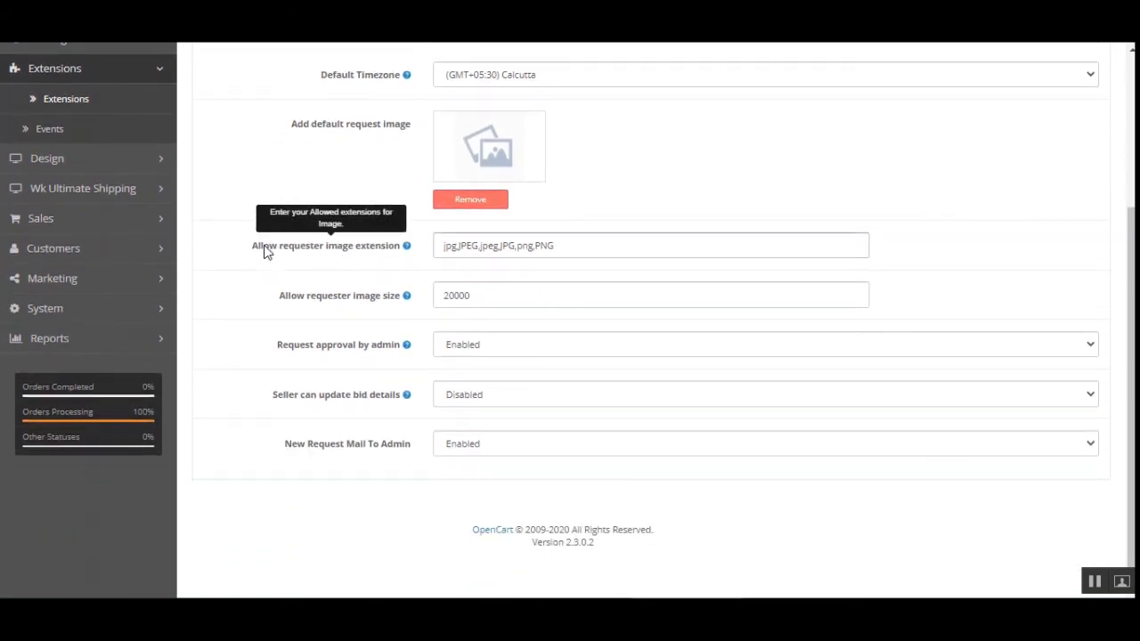
drag(267, 252, 393, 249)
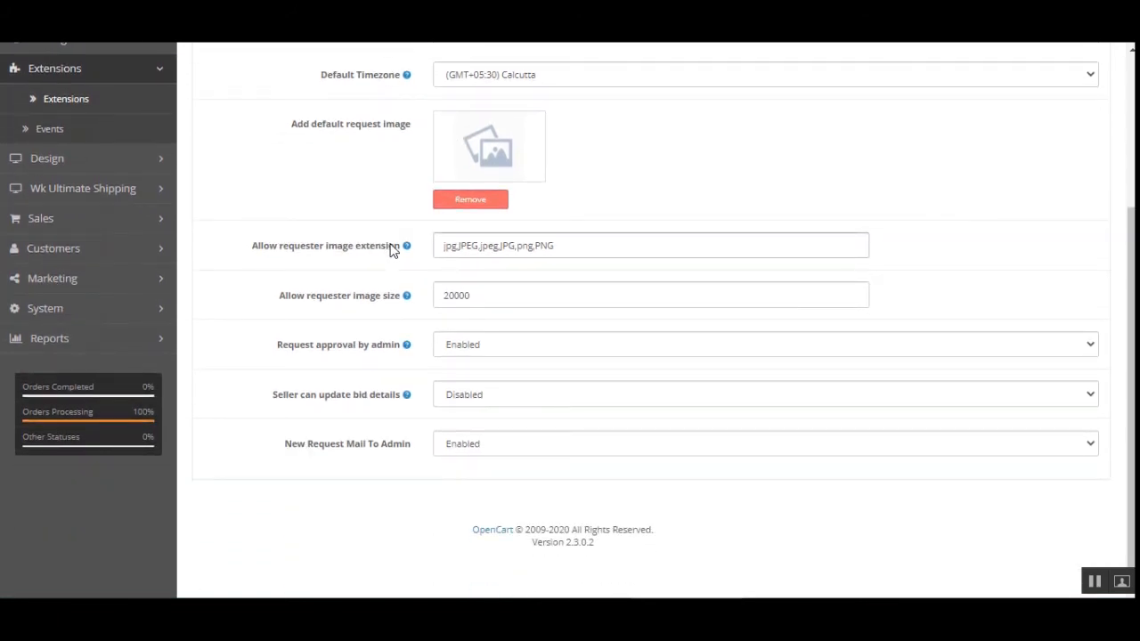
click(370, 249)
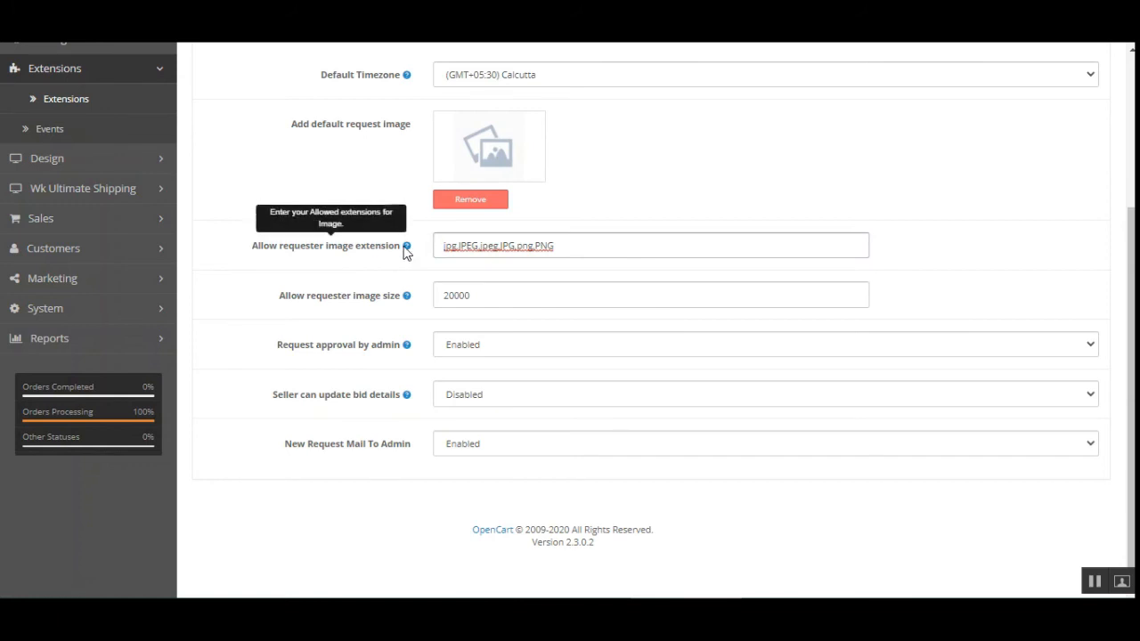
click(318, 241)
click(309, 209)
drag(285, 298, 389, 305)
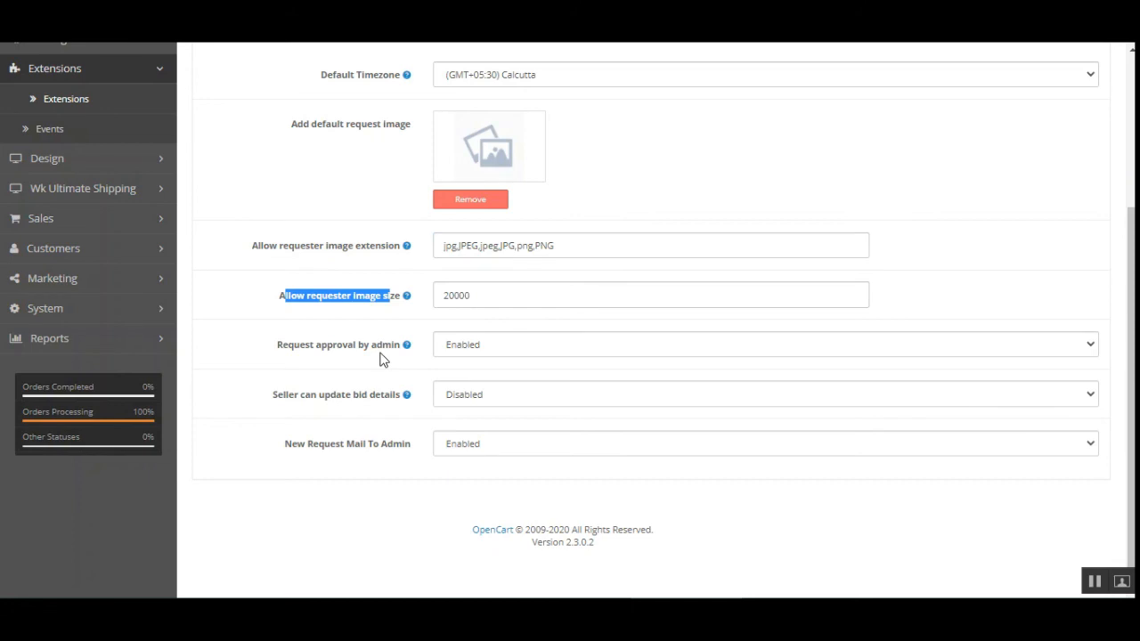
click(433, 321)
Review the available choices for Request approval by admin.
mouse_move(323, 352)
drag(299, 348, 385, 362)
click(494, 352)
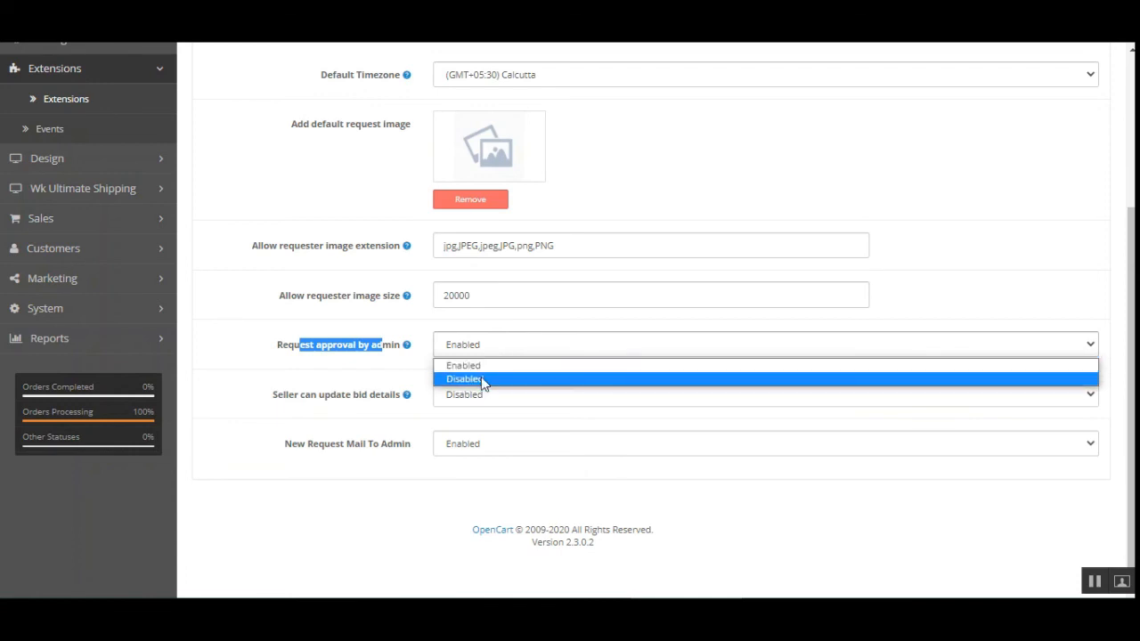
click(349, 377)
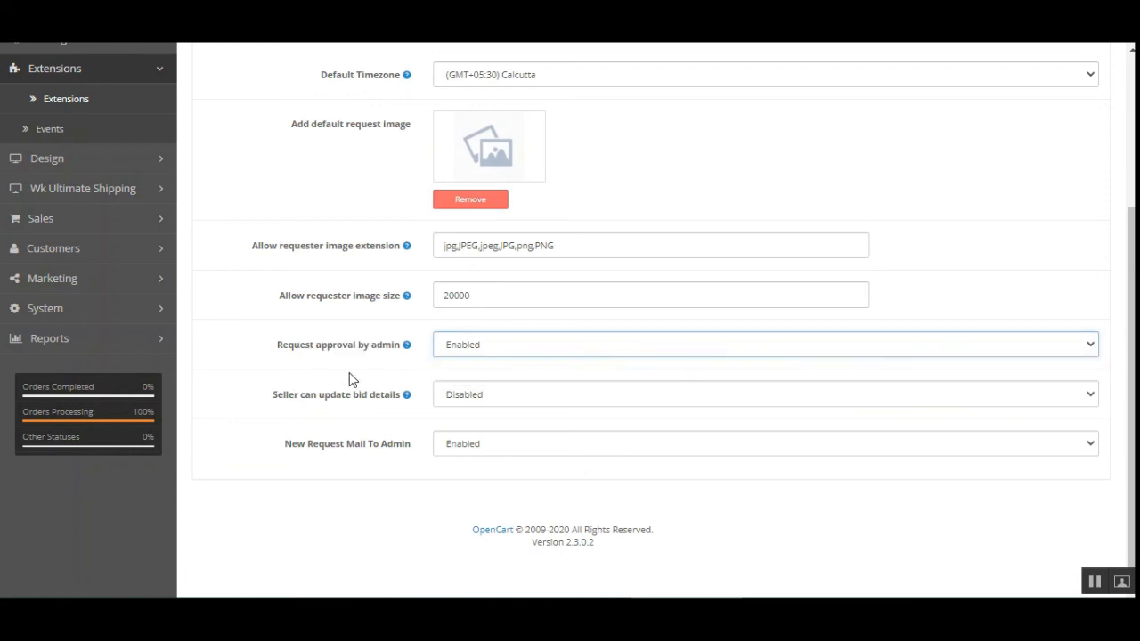
click(513, 353)
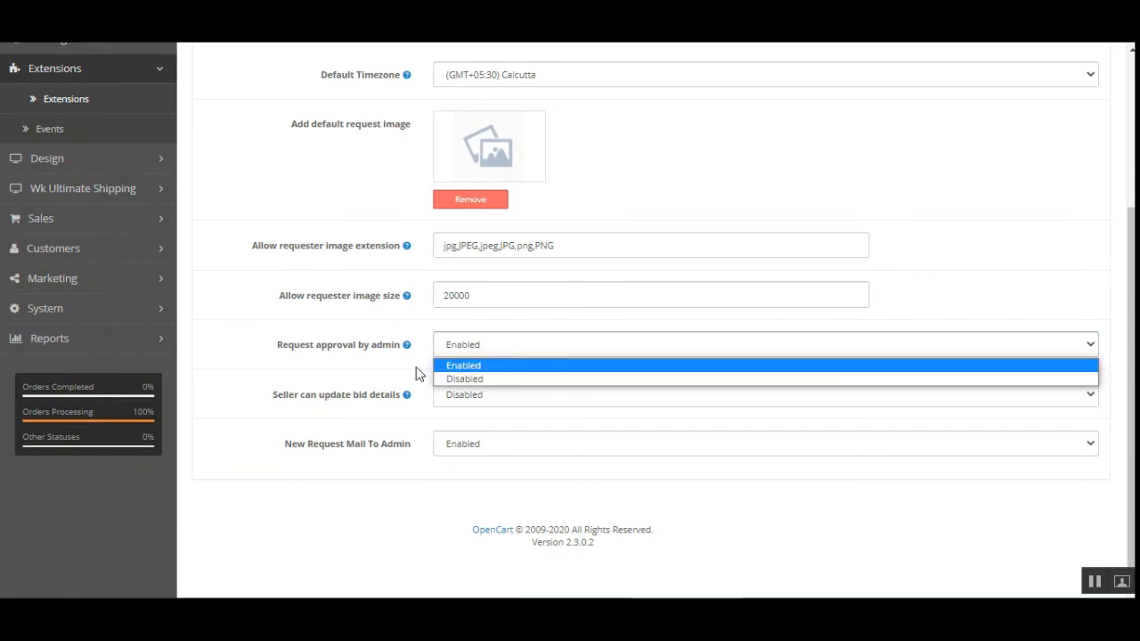
click(352, 373)
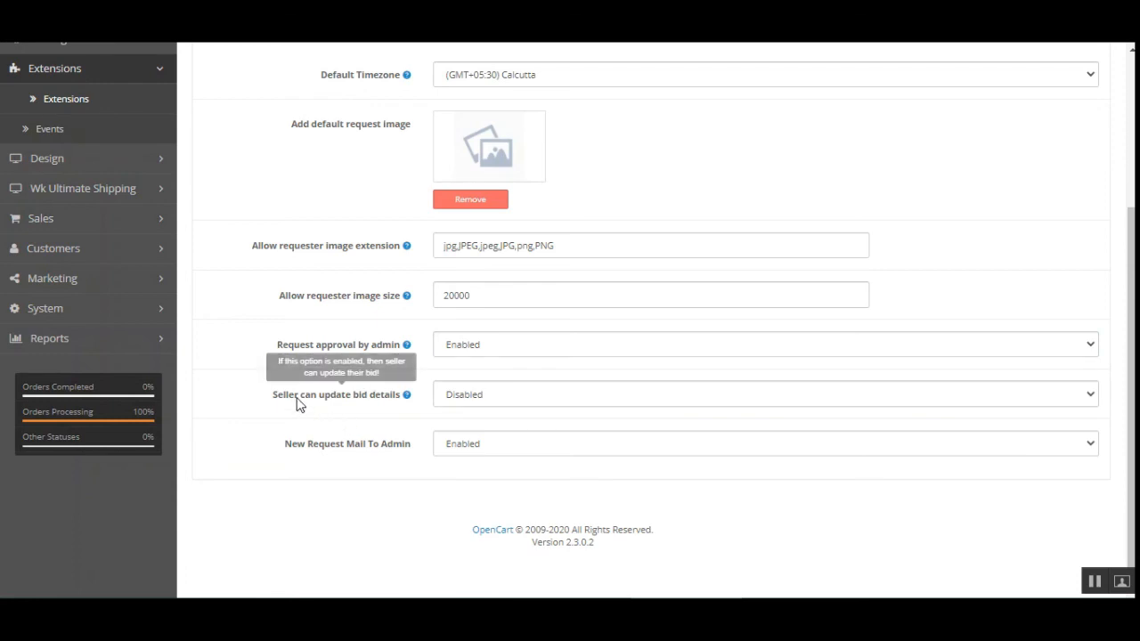
Set Seller can update bid details to Enabled.
drag(296, 396, 398, 402)
click(403, 421)
click(469, 399)
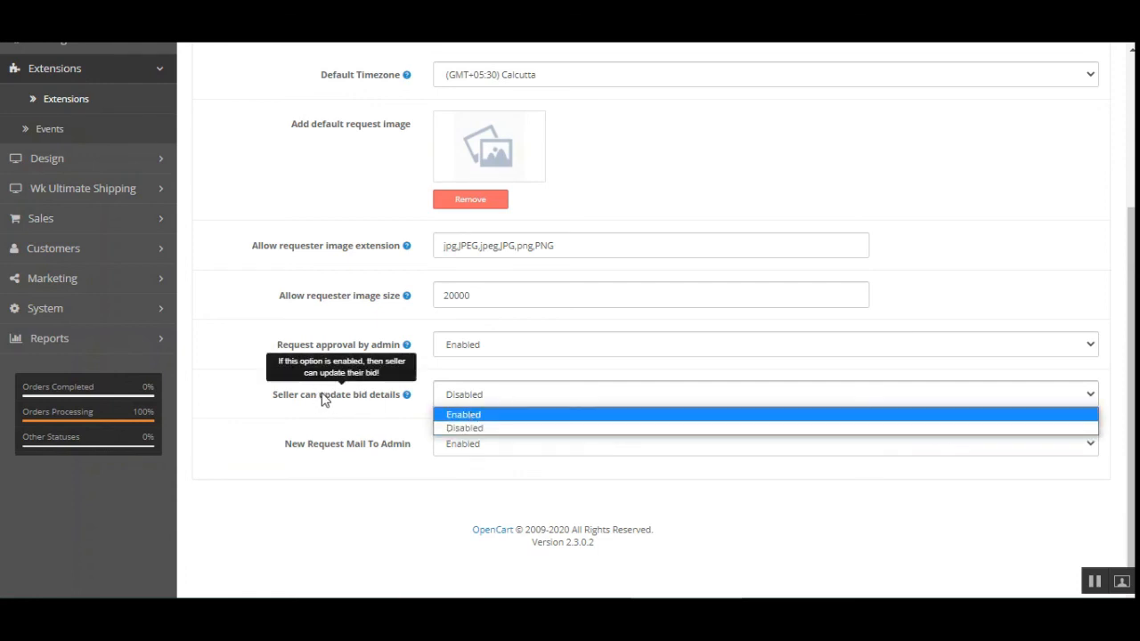
drag(301, 397, 385, 411)
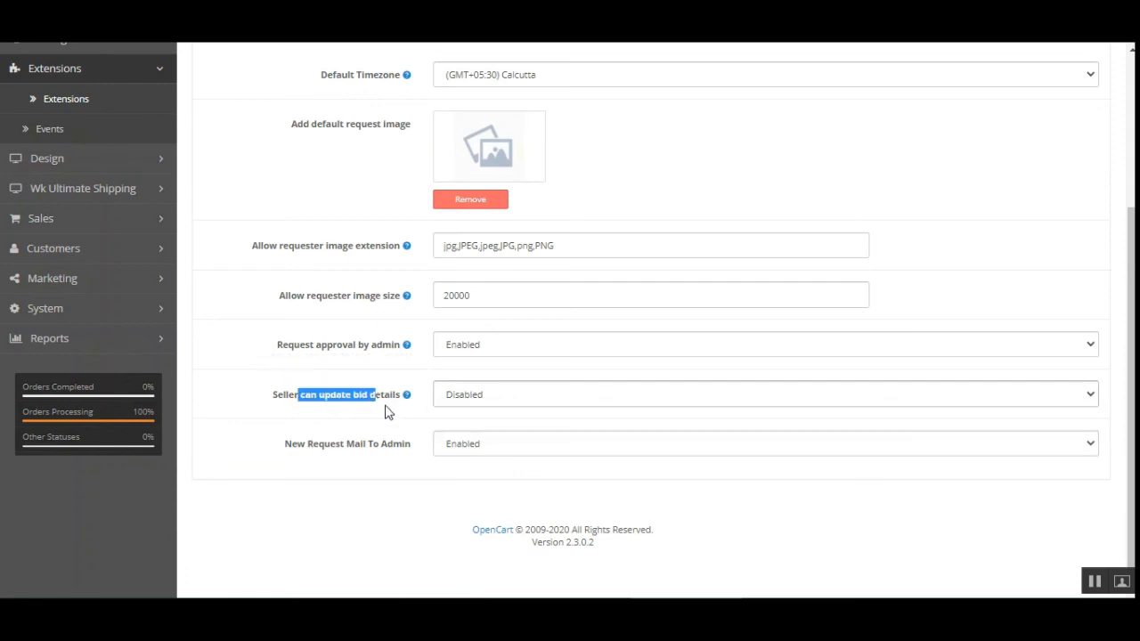
click(388, 416)
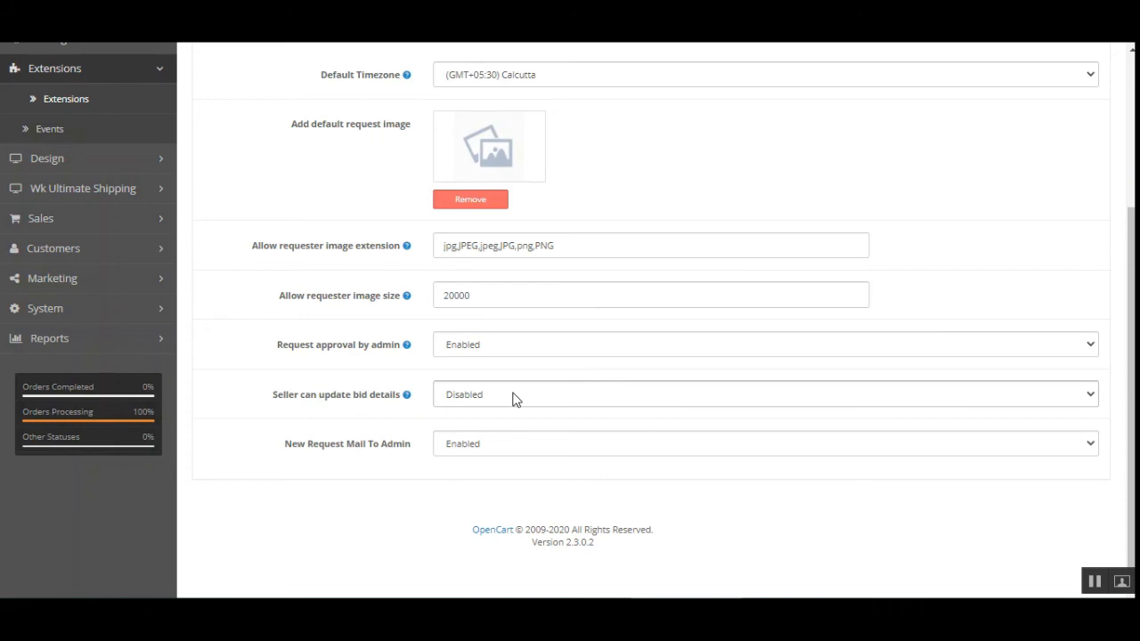
click(465, 400)
click(476, 413)
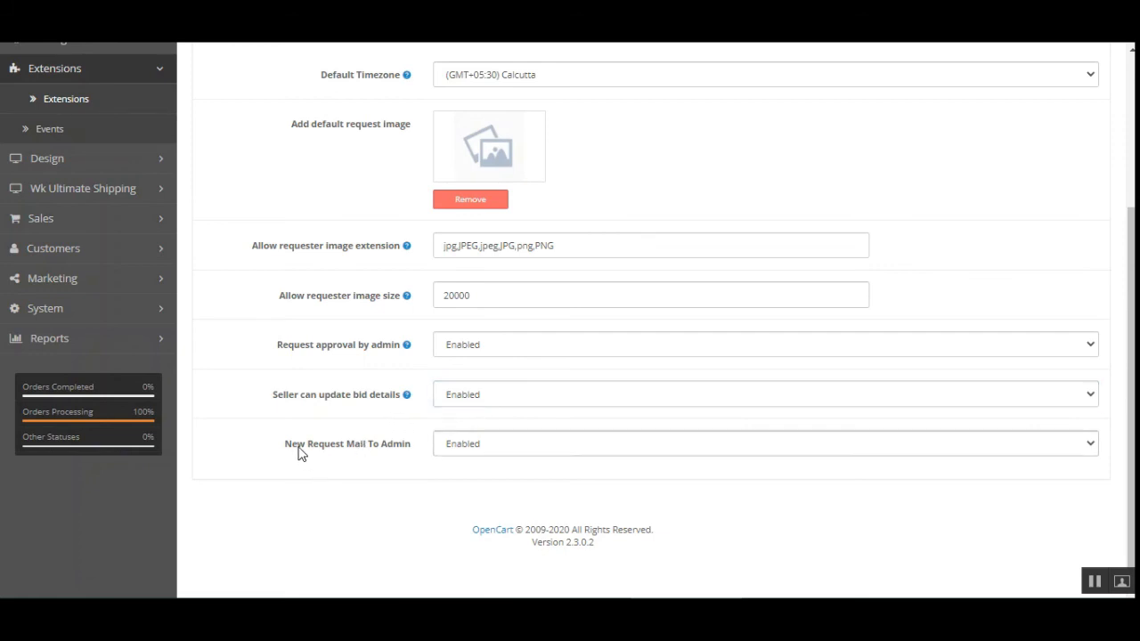
Review the available choices for New Request Mail To Admin.
drag(300, 453, 398, 451)
click(496, 445)
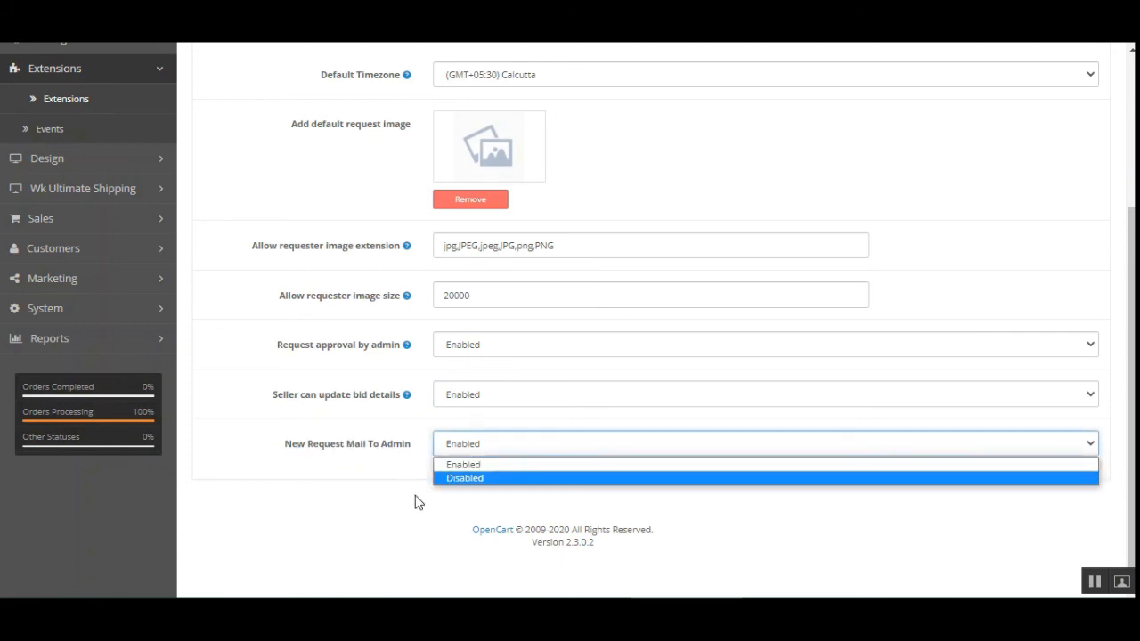
click(383, 468)
scroll(378, 472, up, 3)
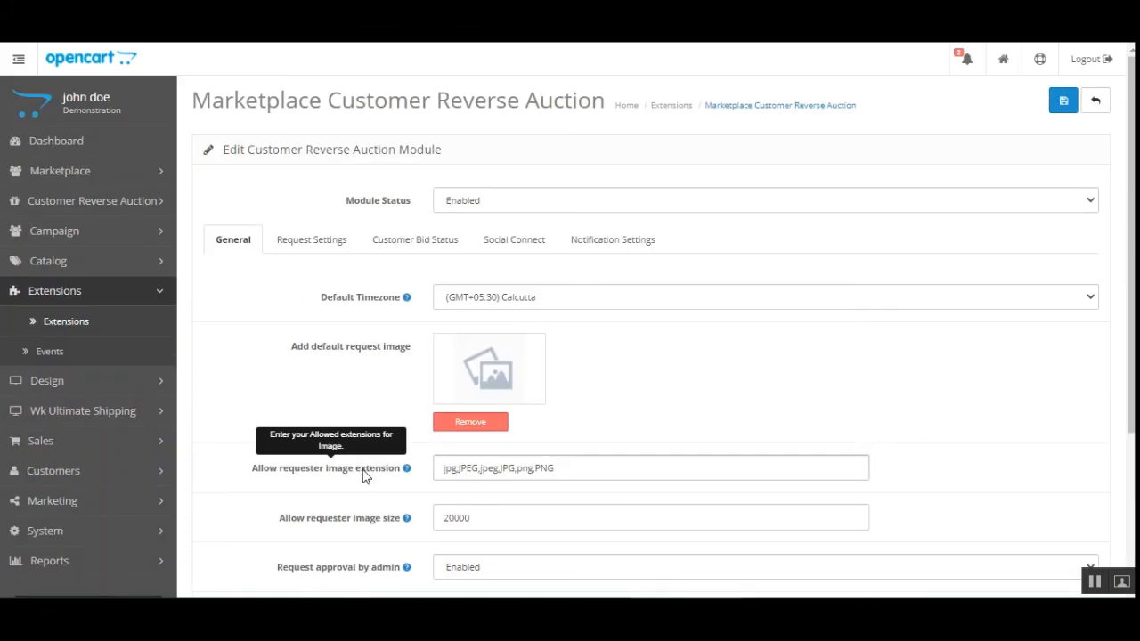
Open the module's Request Settings and examine the request banner image option.
click(283, 295)
click(312, 253)
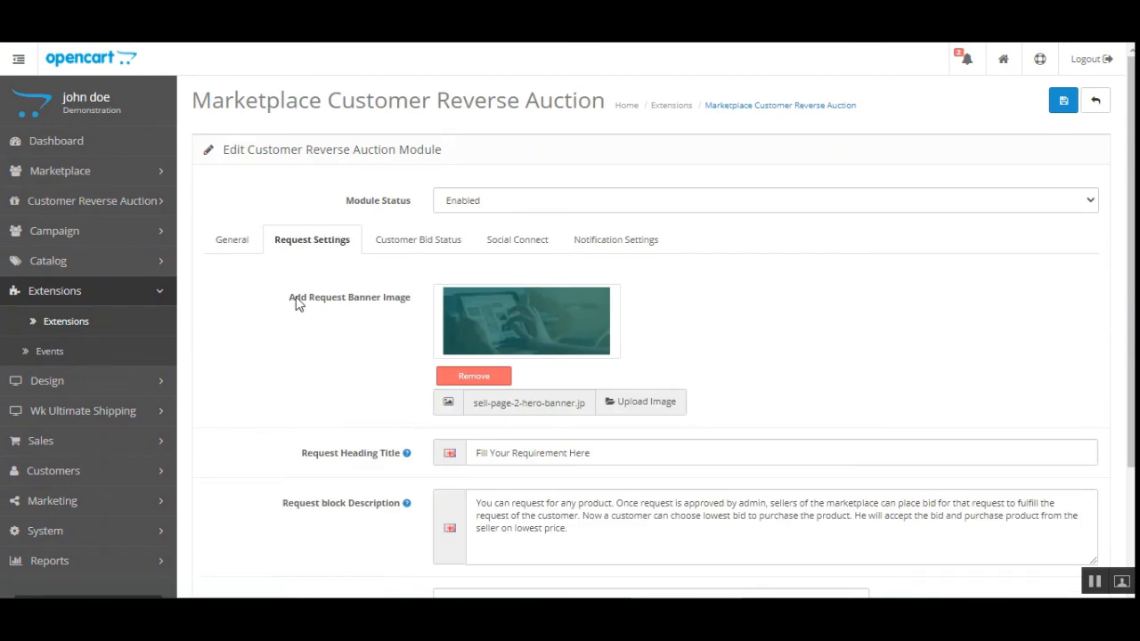
drag(339, 307, 402, 298)
click(400, 333)
Examine the Request Heading Title and Request block Description texts in the request settings.
scroll(682, 348, down, 3)
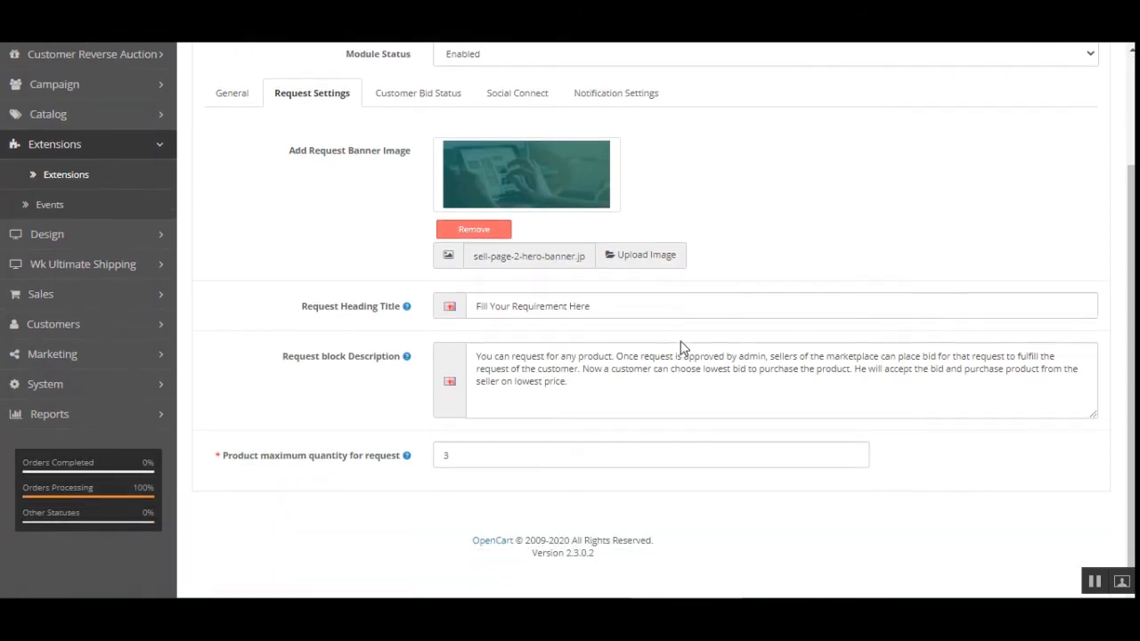
drag(308, 299, 396, 295)
click(577, 301)
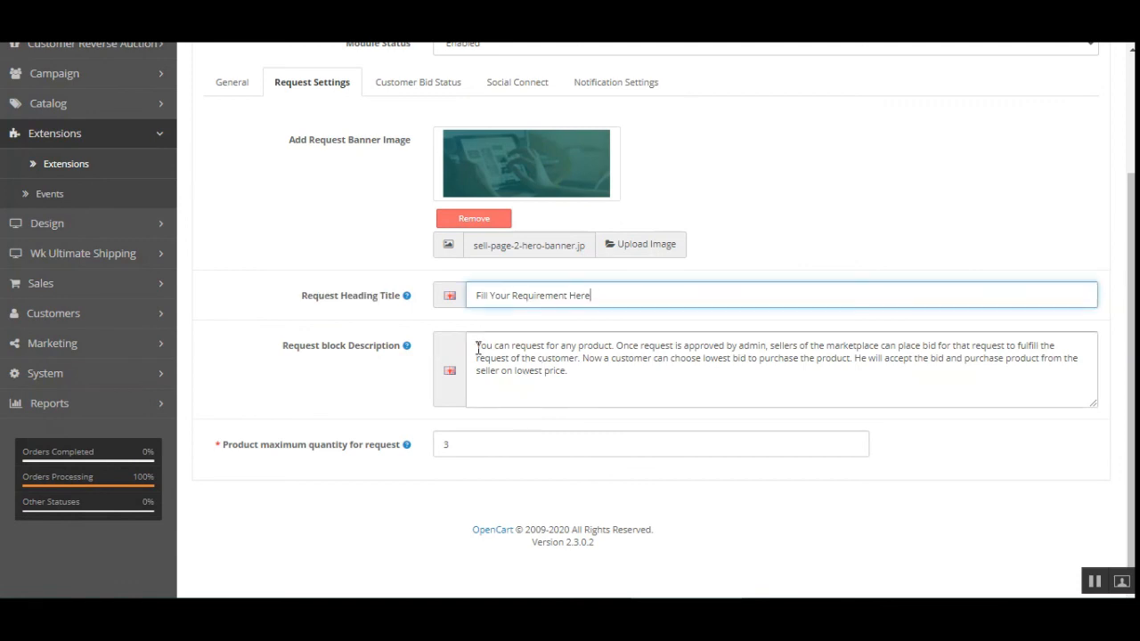
triple_click(576, 377)
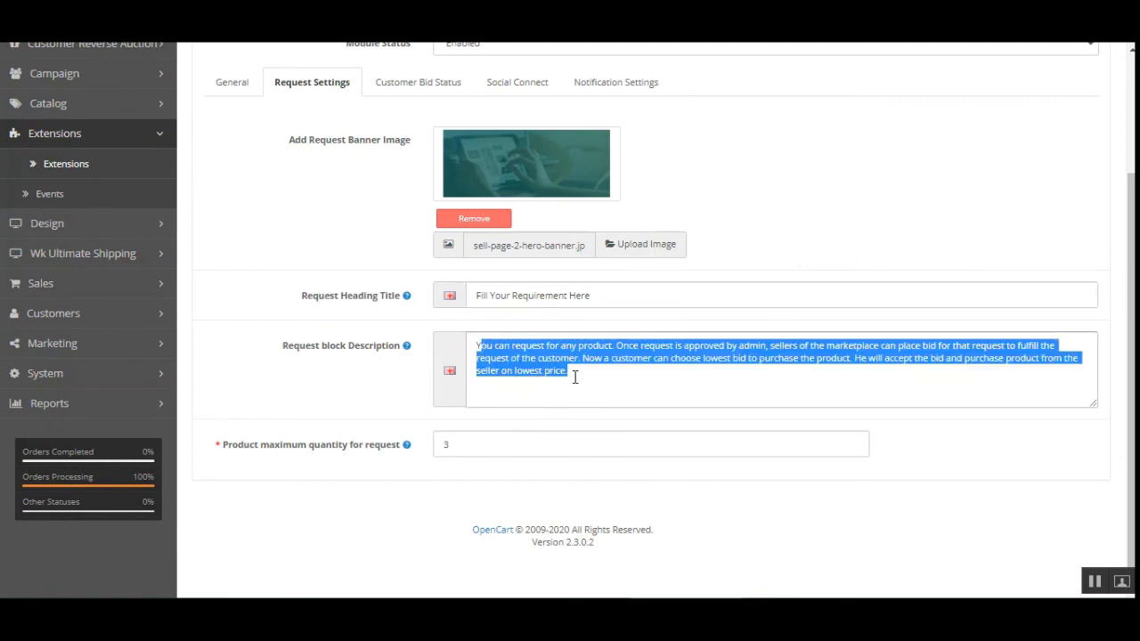
click(580, 376)
drag(488, 295, 607, 298)
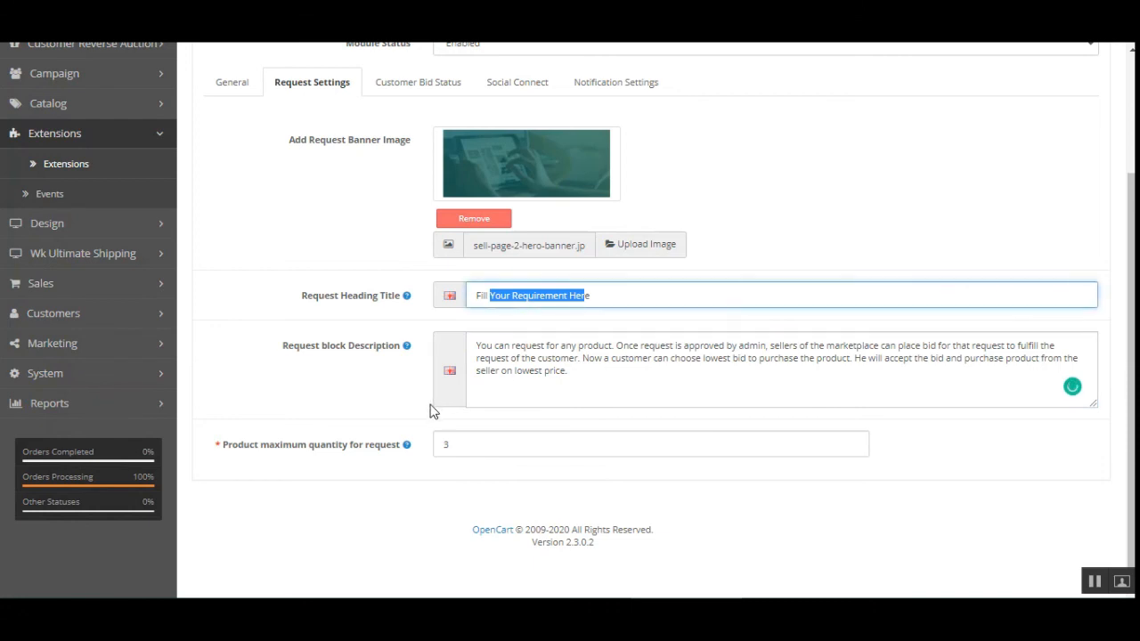
Examine the Product maximum quantity for request setting.
mouse_move(242, 446)
drag(242, 454, 394, 453)
click(398, 467)
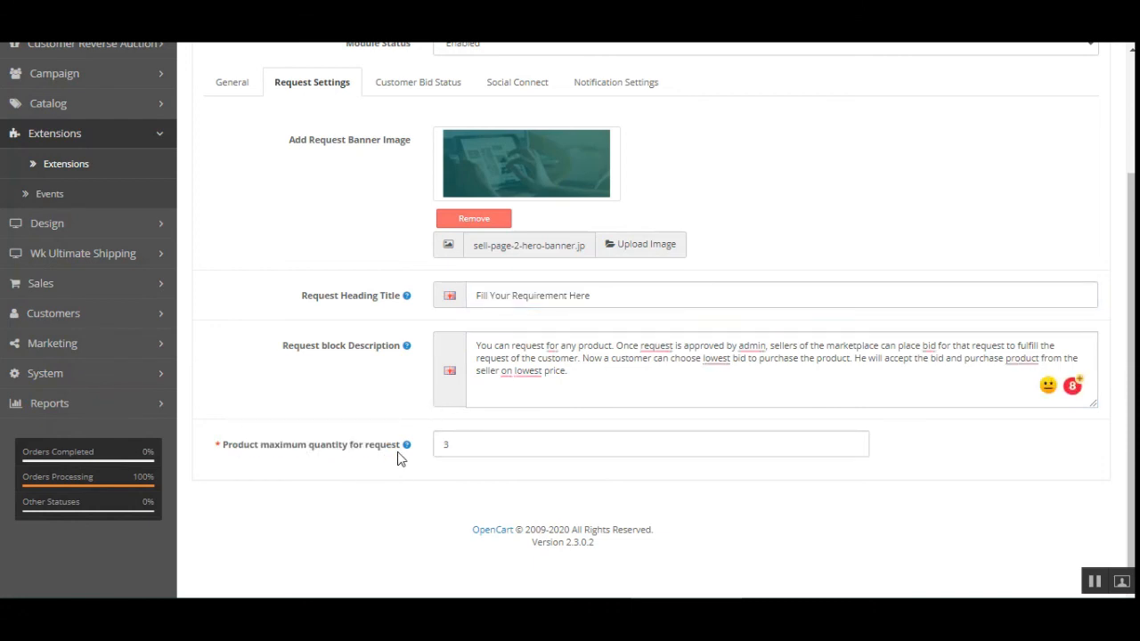
click(451, 446)
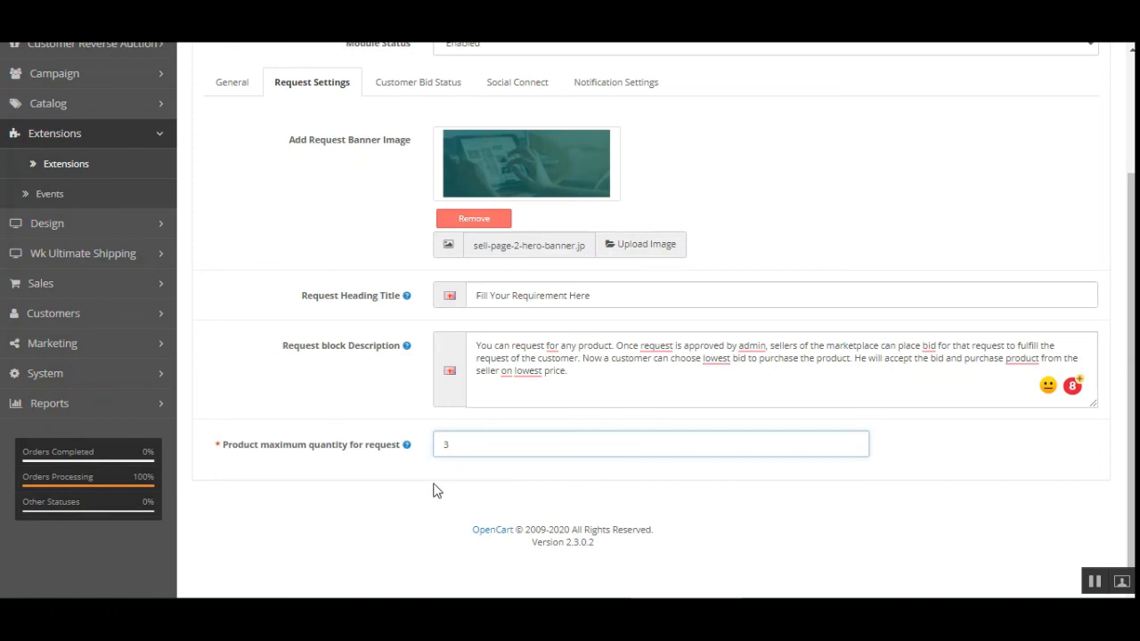
Open the Customer Bid Status settings and review which bid statuses are allowed for customers.
scroll(448, 477, up, 3)
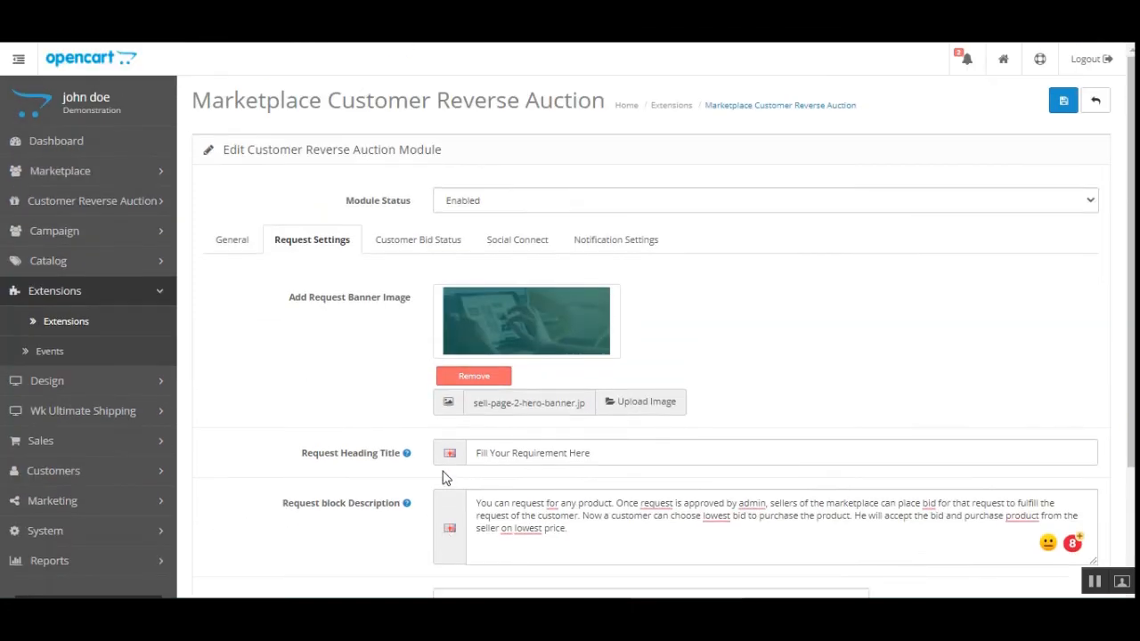
click(431, 253)
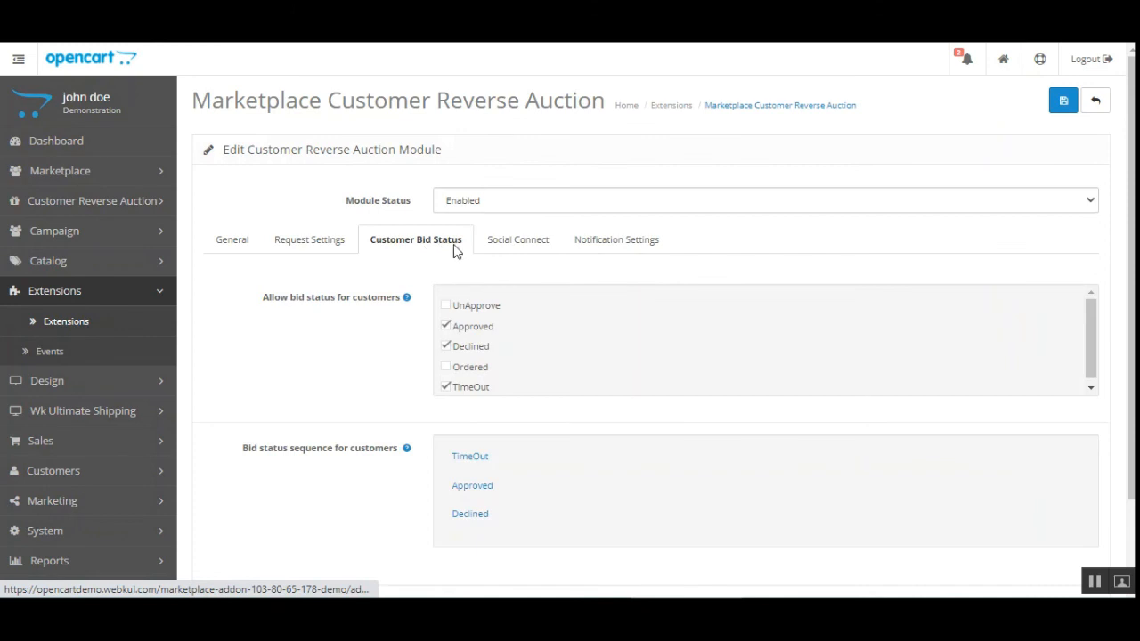
mouse_move(274, 303)
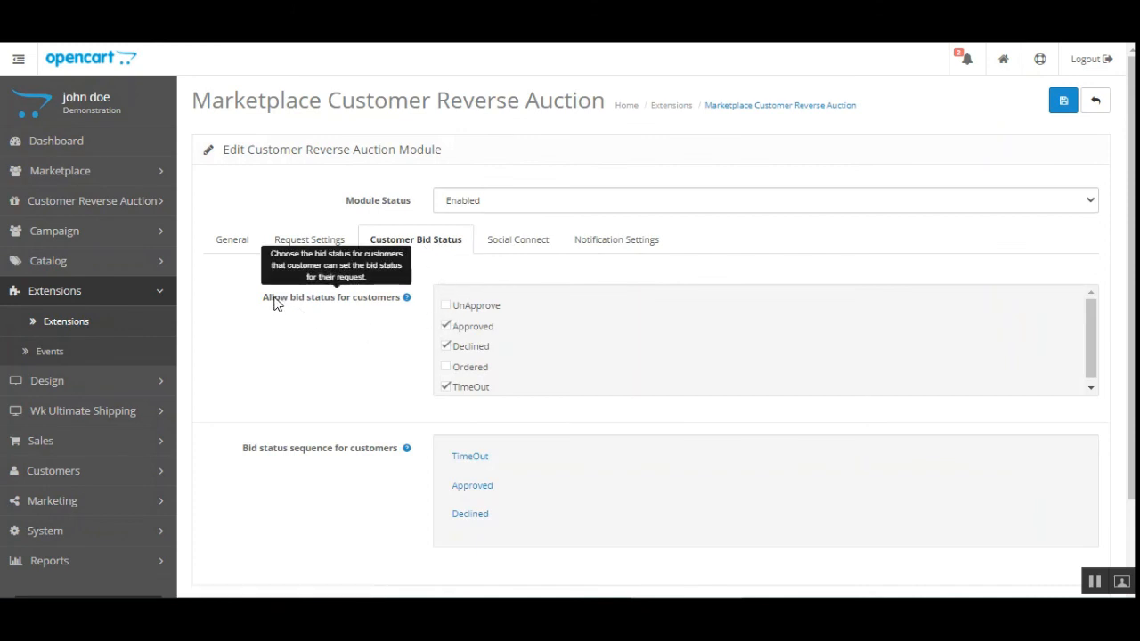
drag(275, 303, 389, 305)
click(415, 331)
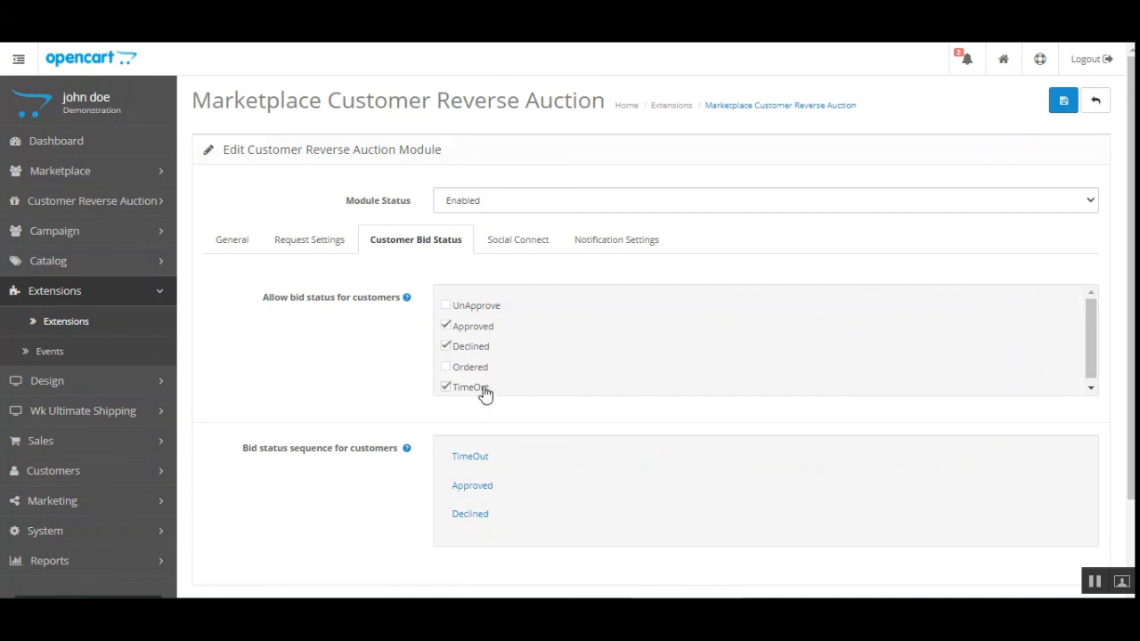
scroll(484, 395, down, 1)
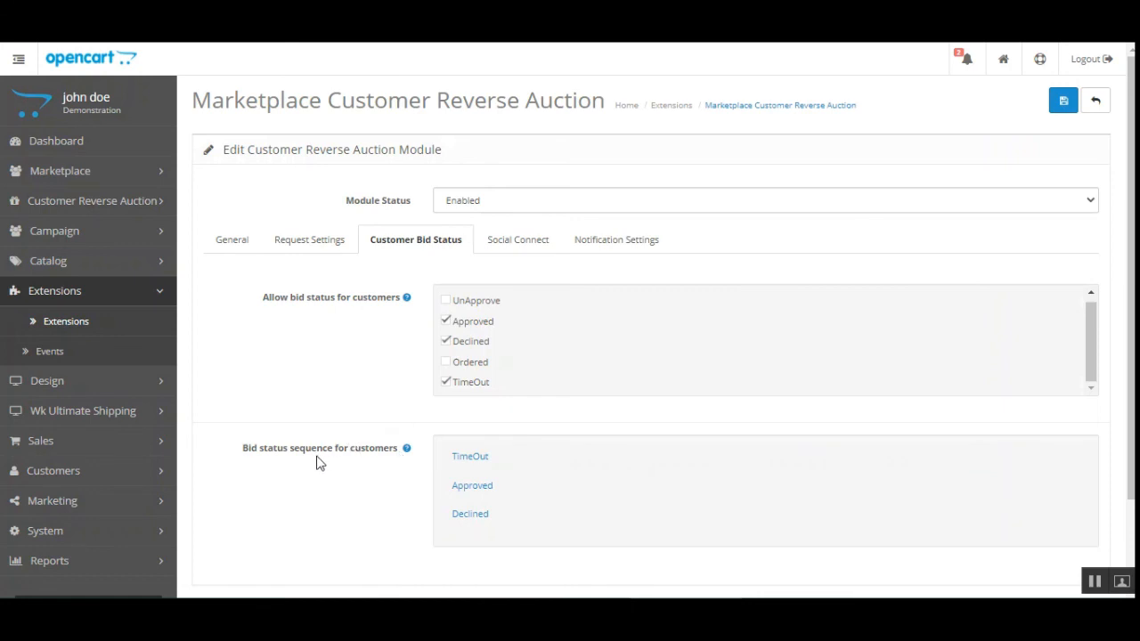
Reorder the bid status sequence for customers so that TimeOut sits between Approved and Declined.
drag(257, 449, 385, 465)
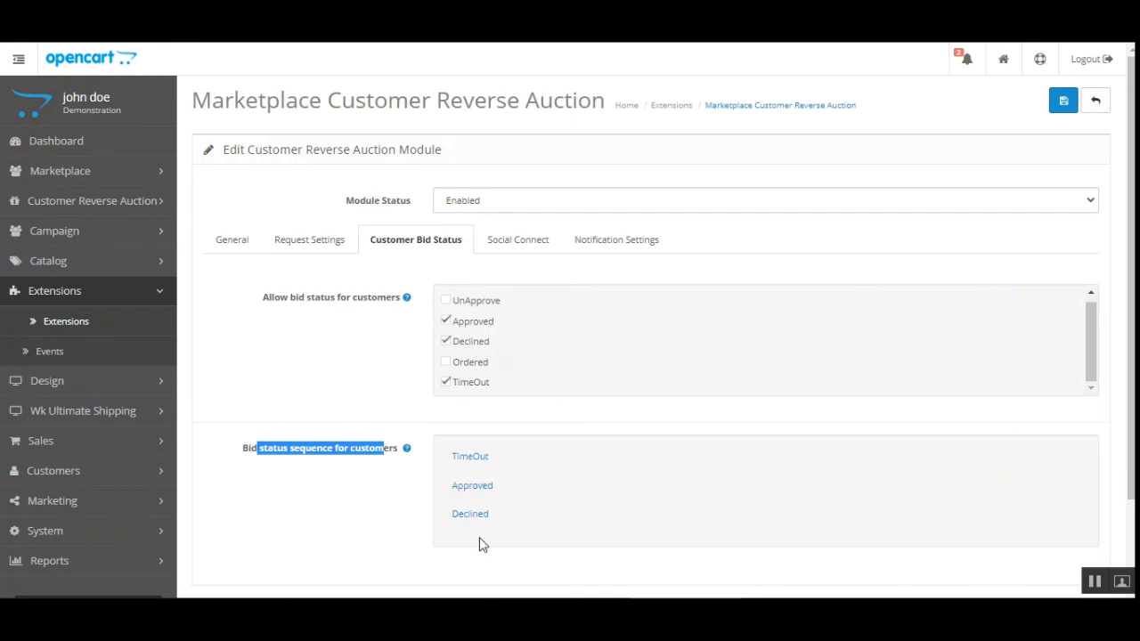
drag(478, 461, 495, 511)
click(380, 369)
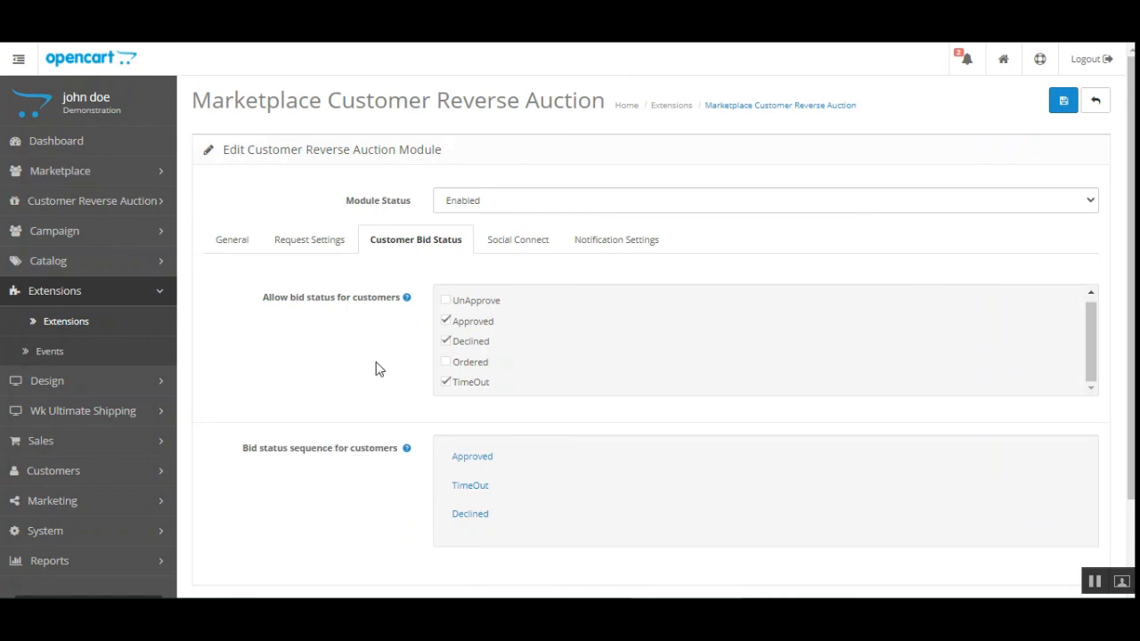
Open the Social Connect settings and examine Facebook's connect status, logo, application ID and secret key fields.
click(534, 245)
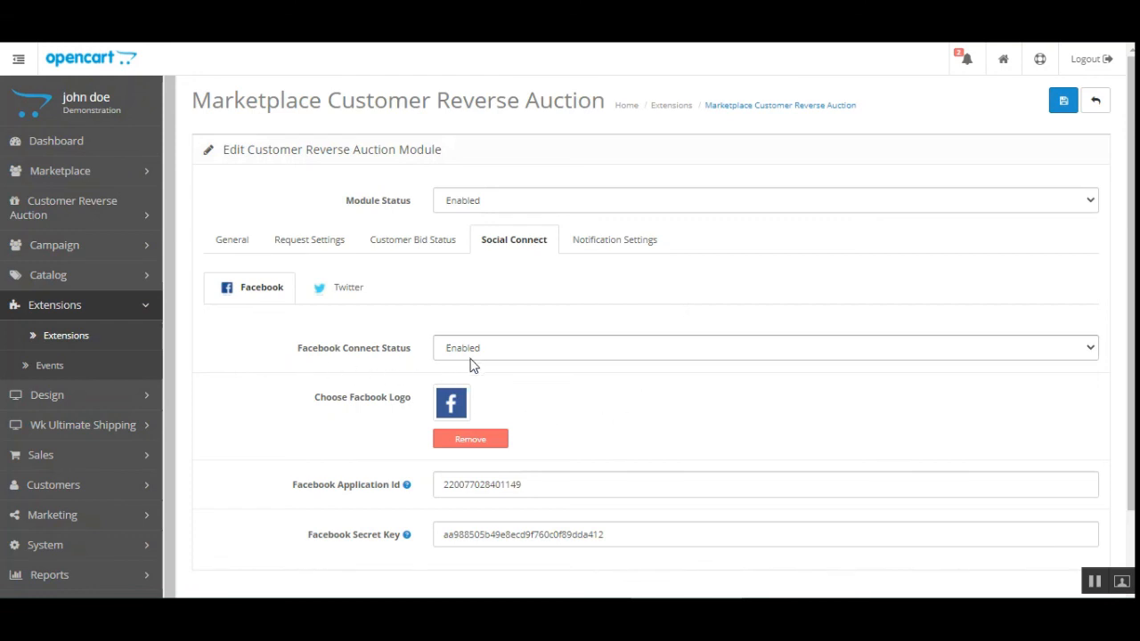
scroll(465, 368, down, 1)
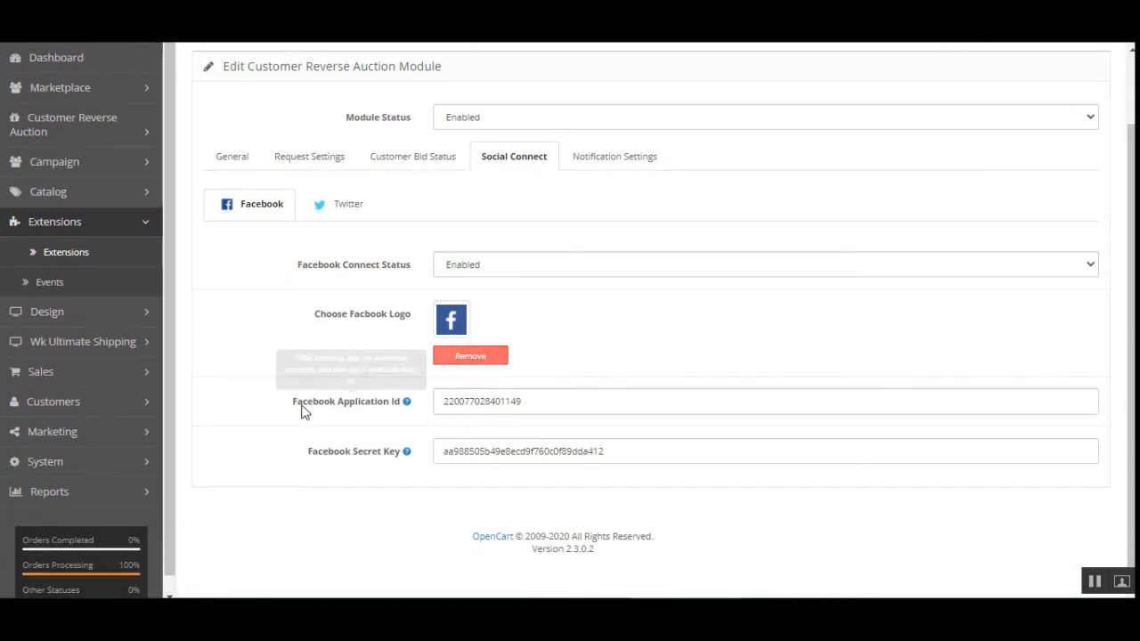
drag(306, 402, 390, 402)
drag(320, 454, 408, 455)
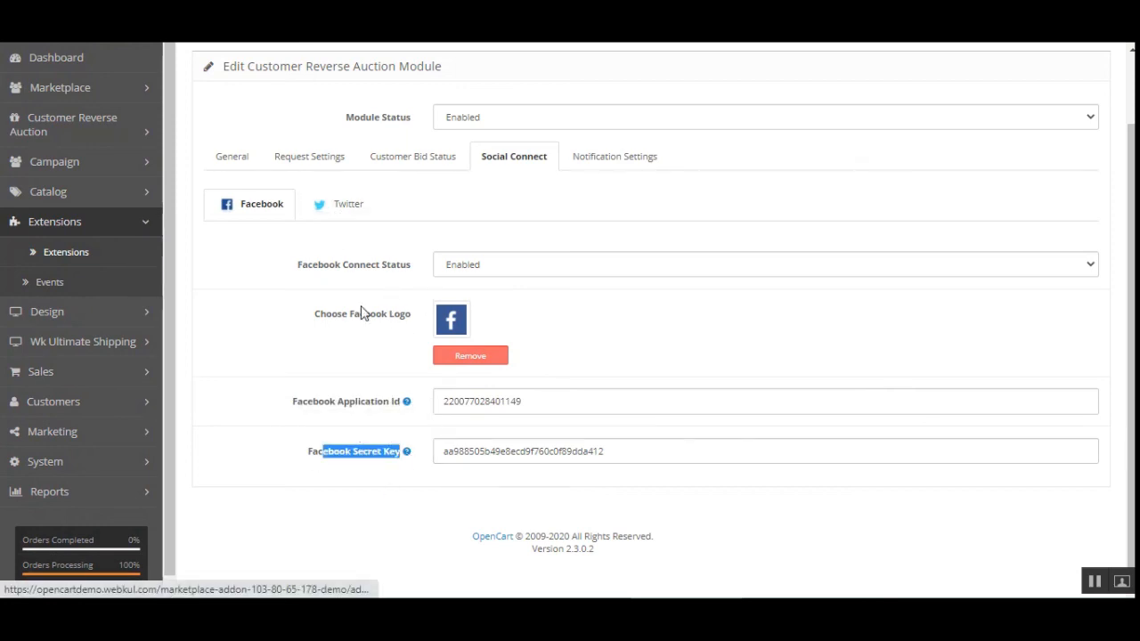
click(297, 316)
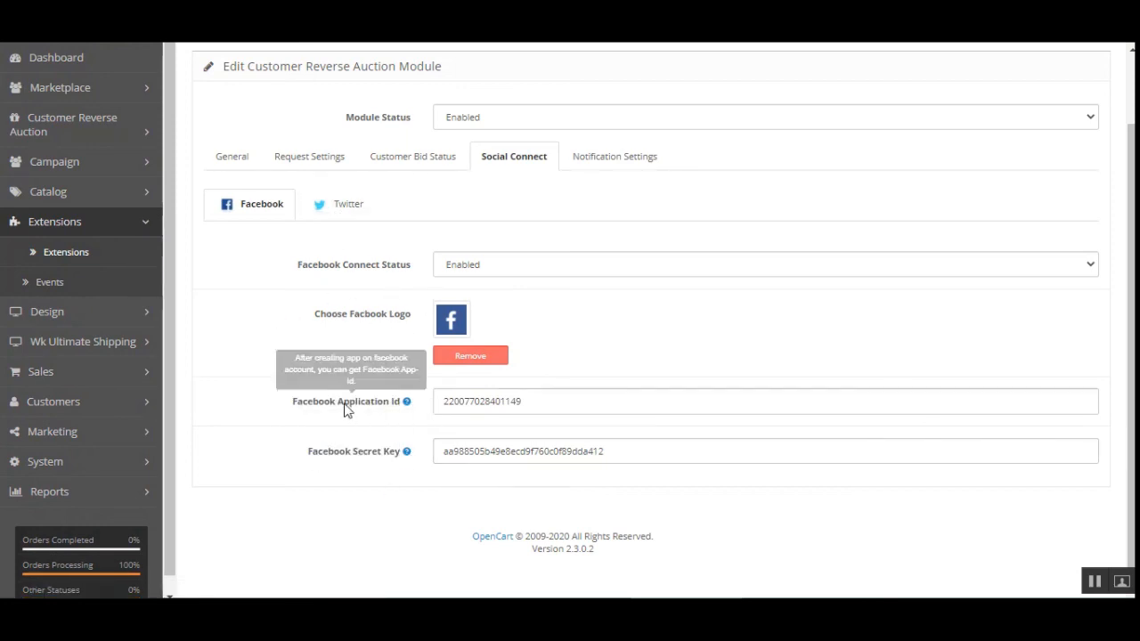
Examine the Twitter connect status, logo, application ID and secret key fields.
click(362, 204)
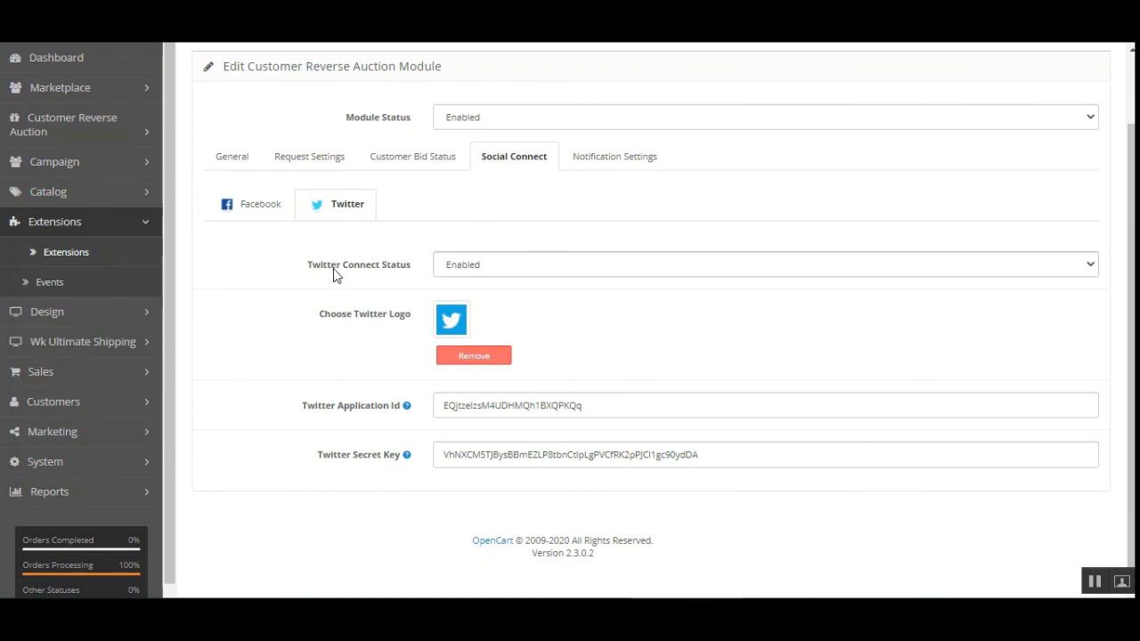
drag(336, 266, 408, 267)
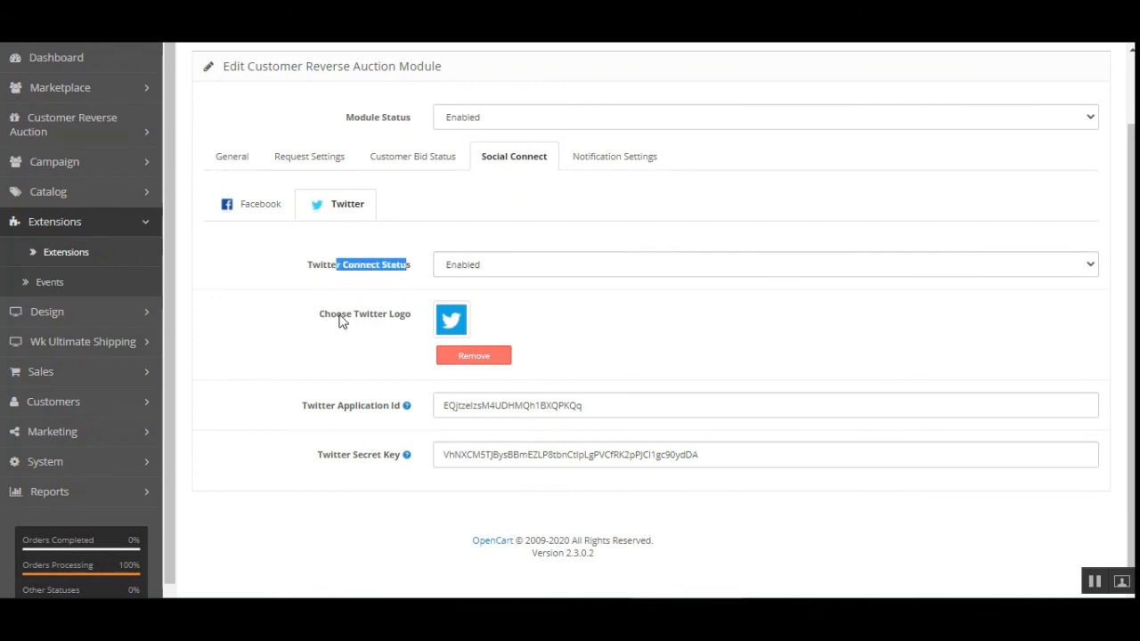
drag(340, 321, 351, 322)
drag(316, 407, 395, 421)
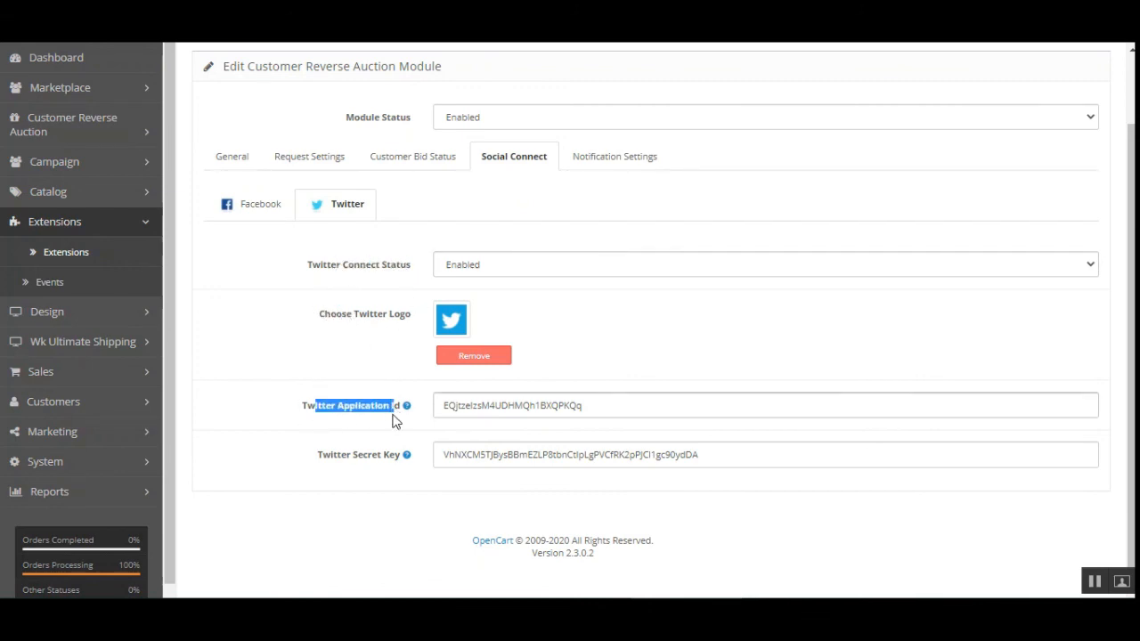
drag(332, 462, 402, 470)
click(410, 479)
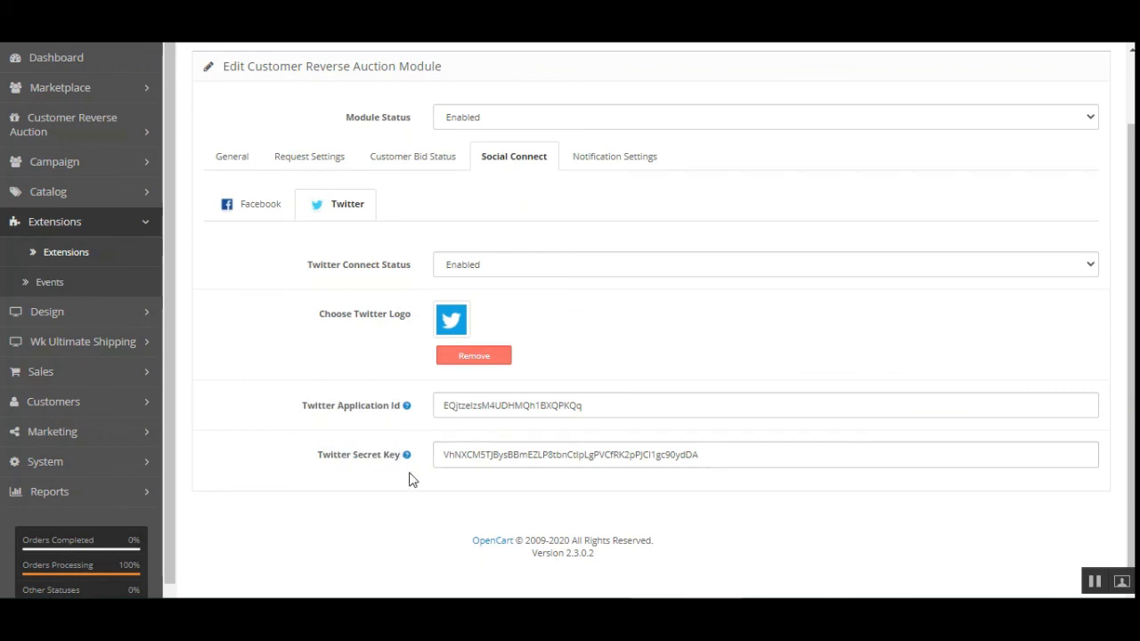
Open the Notification Settings and examine the request match condition for seller notification.
click(587, 156)
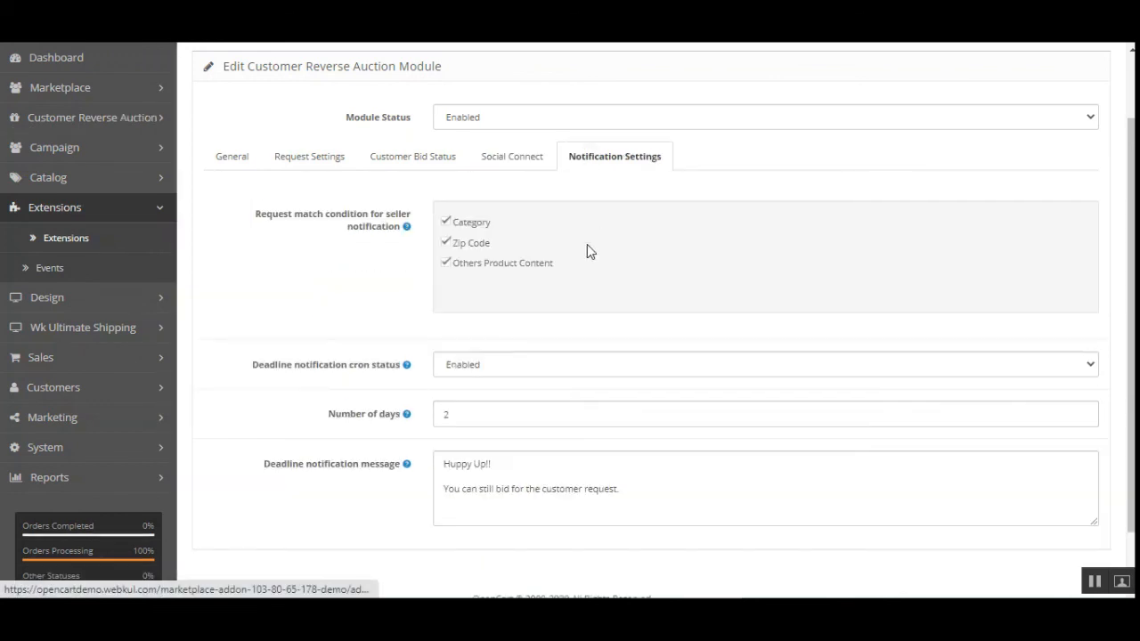
mouse_move(285, 224)
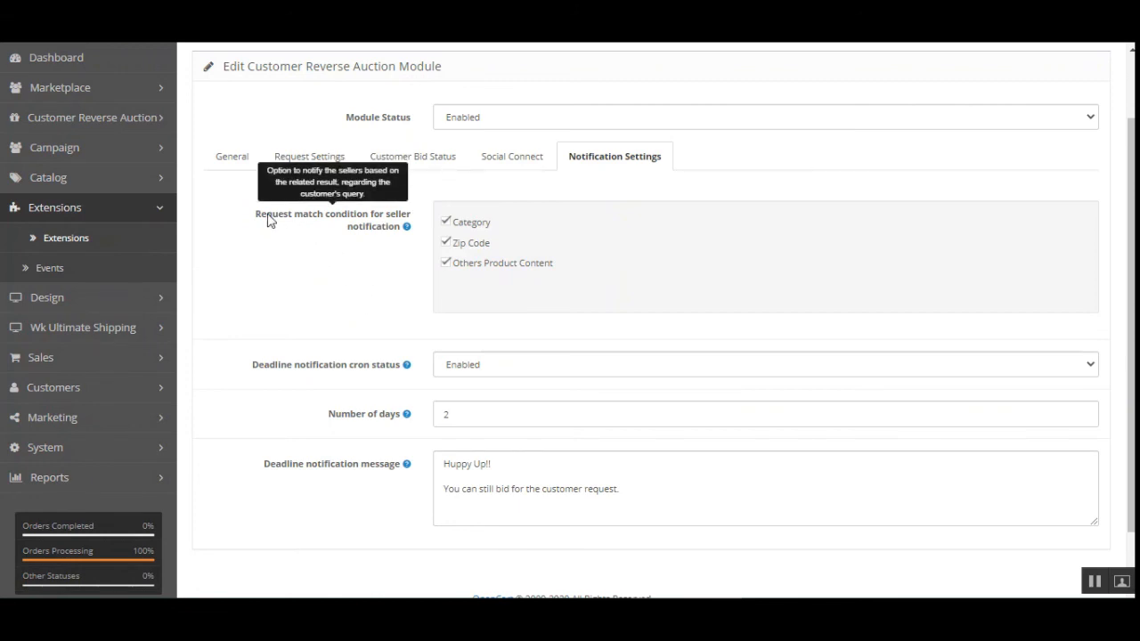
drag(267, 222, 386, 217)
click(309, 275)
mouse_move(406, 227)
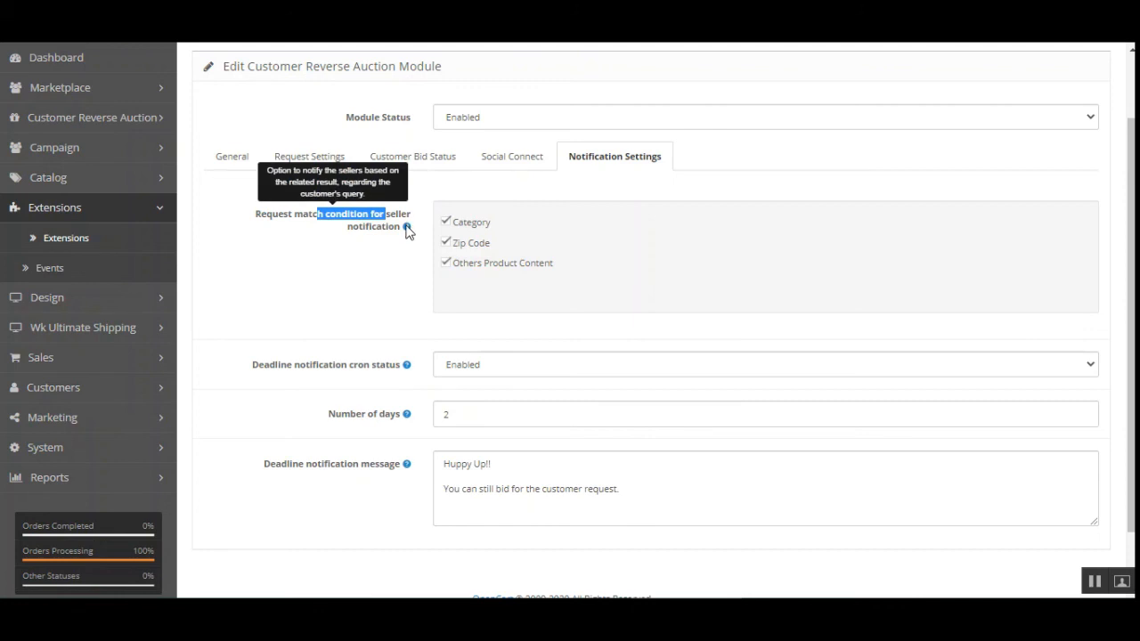
click(388, 260)
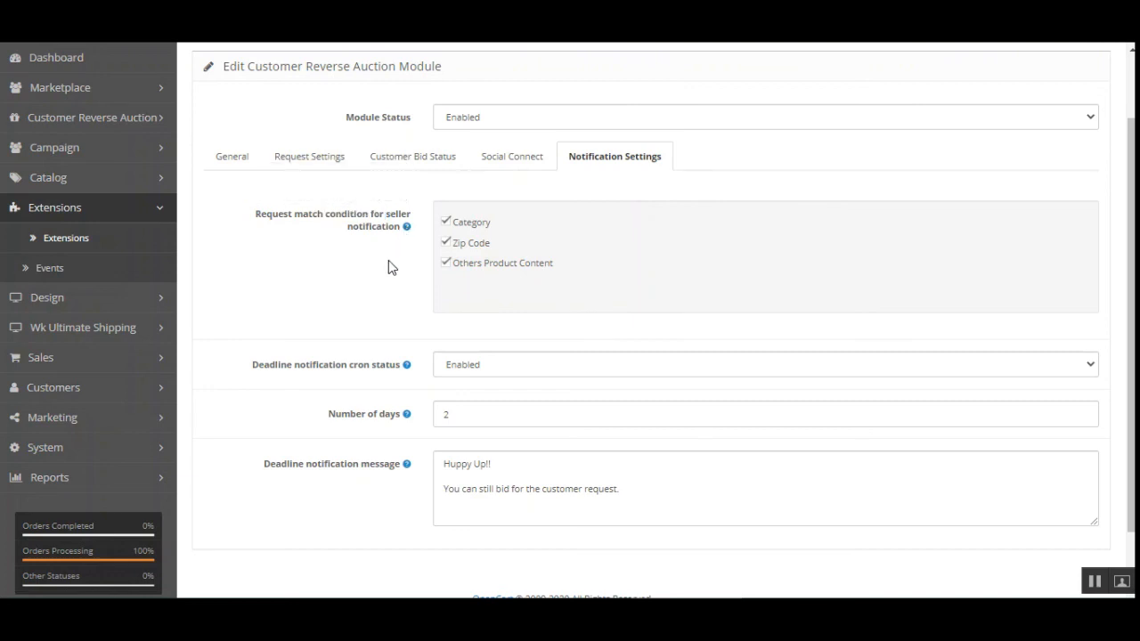
Review the choices for Deadline notification cron status and the explanation of Number of days.
mouse_move(300, 372)
drag(283, 367, 402, 366)
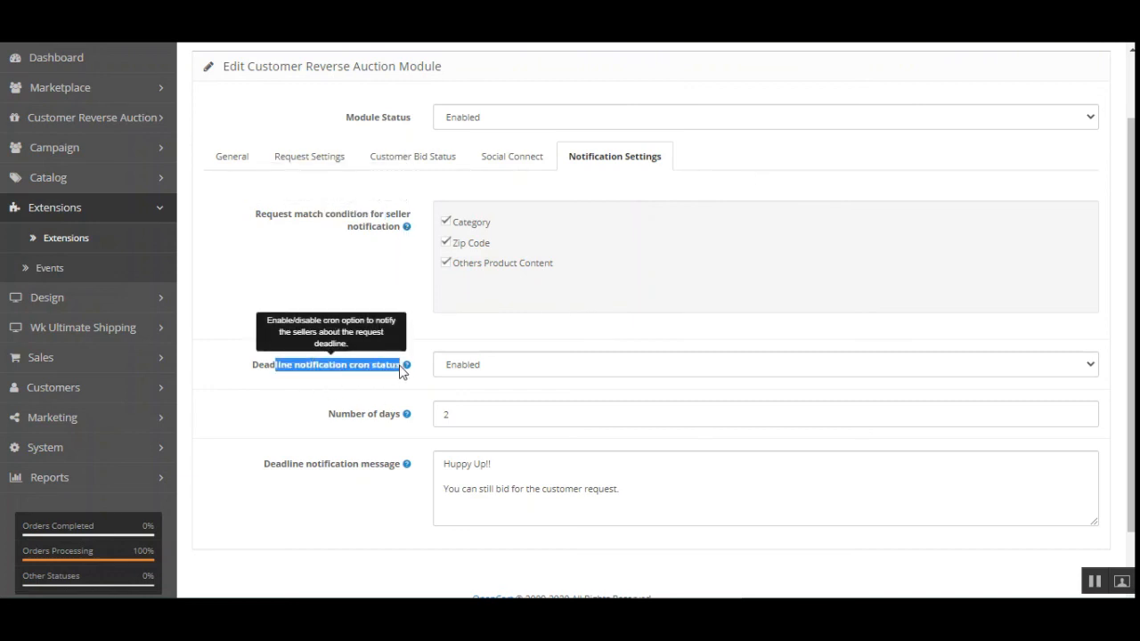
click(403, 392)
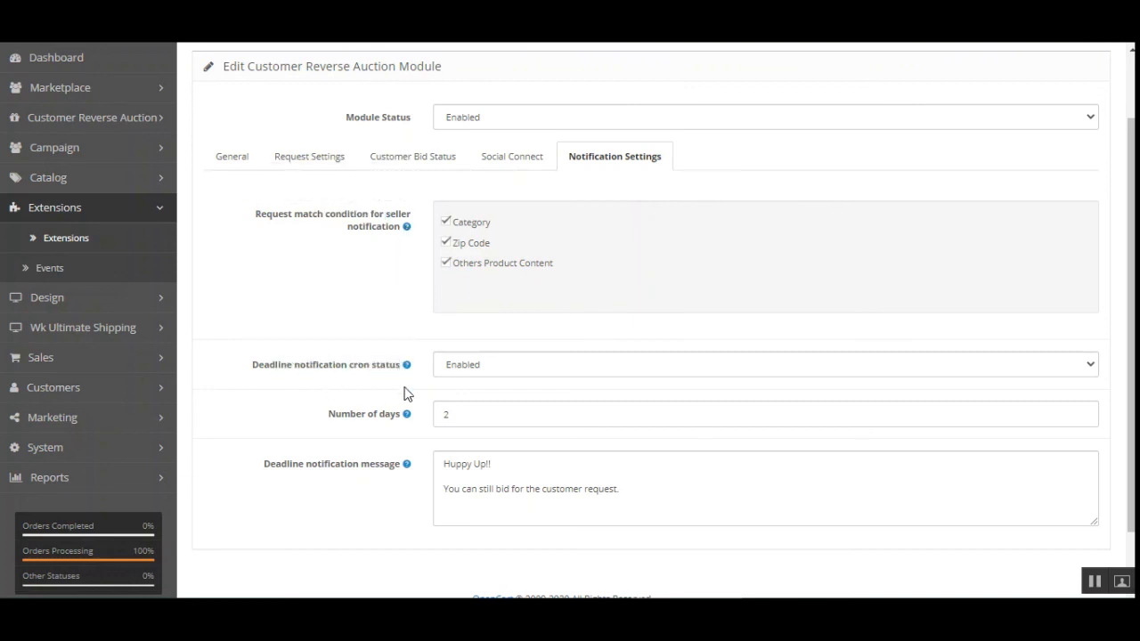
click(468, 365)
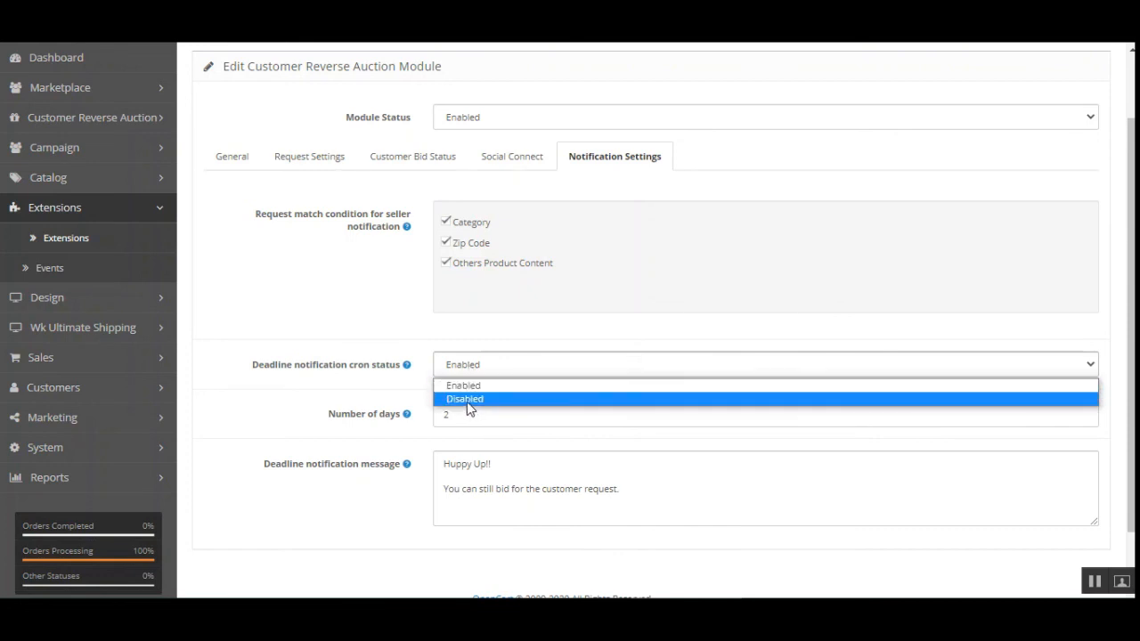
click(380, 398)
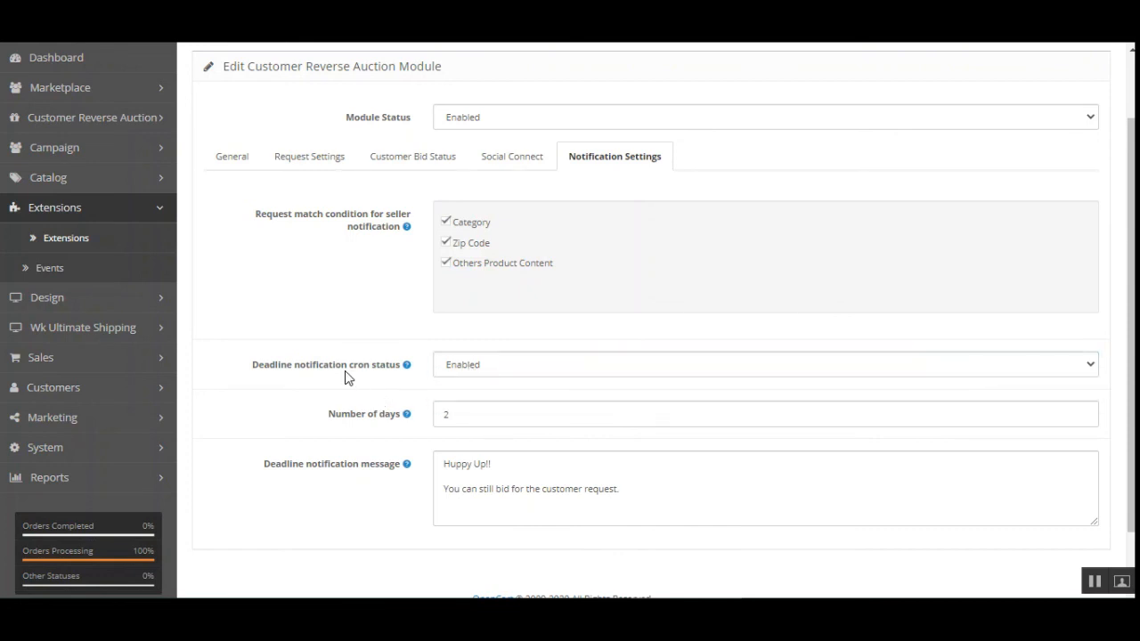
mouse_move(335, 370)
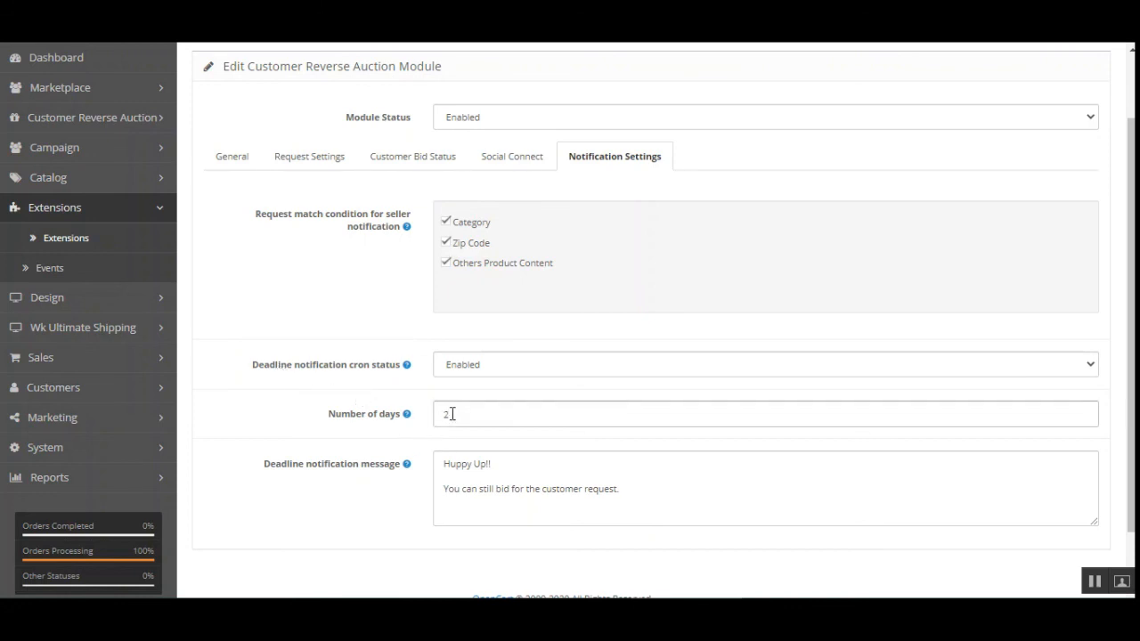
mouse_move(400, 424)
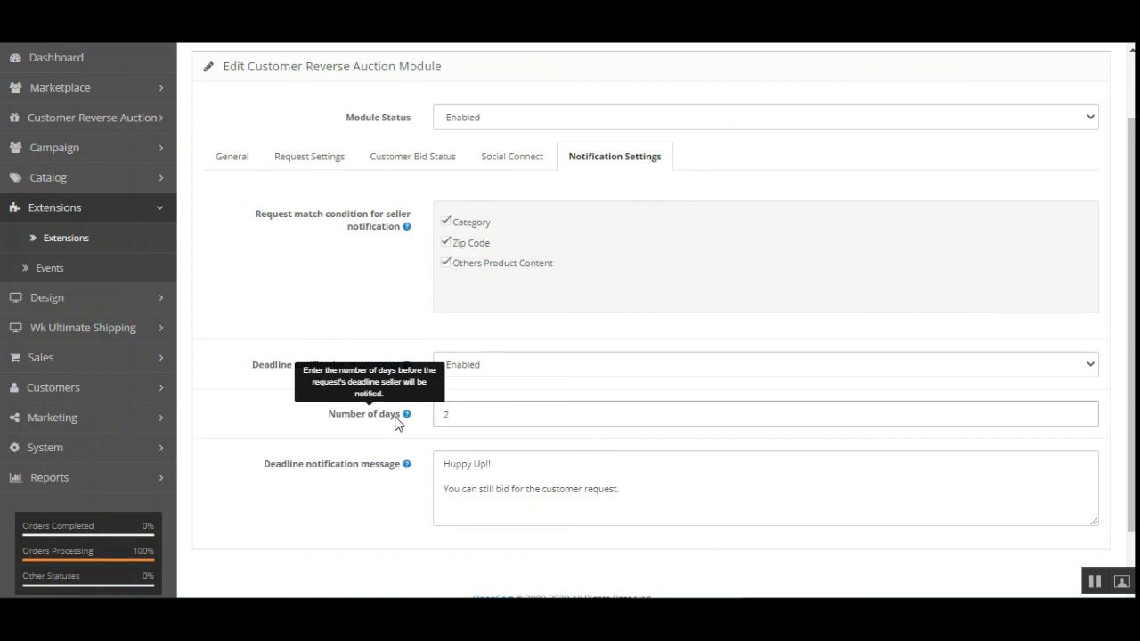
Examine the Deadline notification message text in the notification settings.
scroll(383, 454, down, 1)
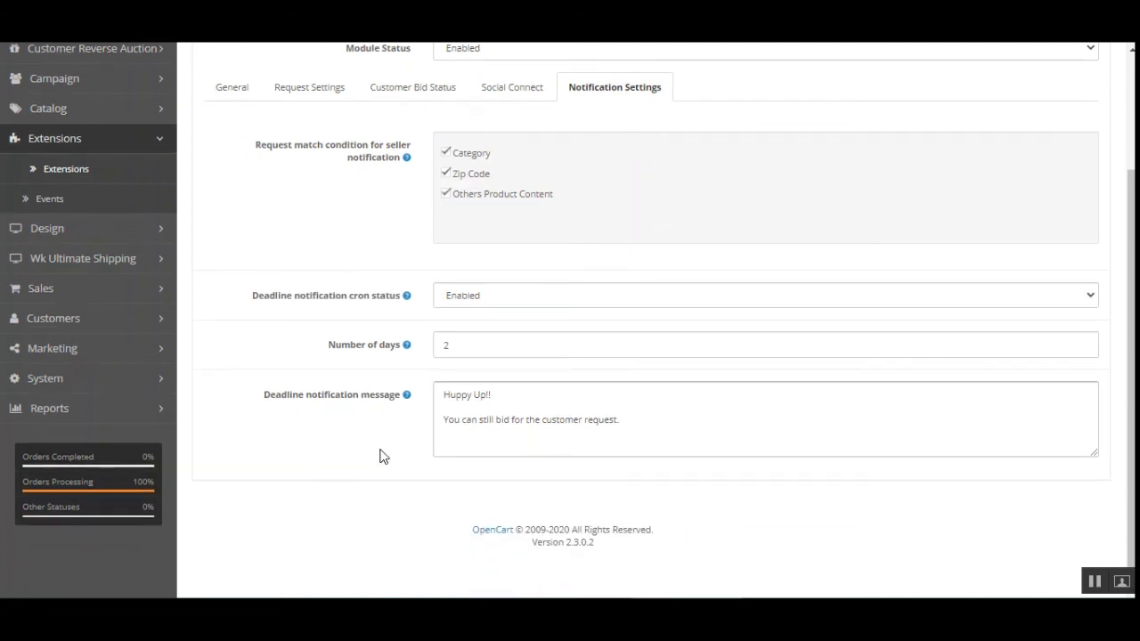
drag(281, 397, 376, 415)
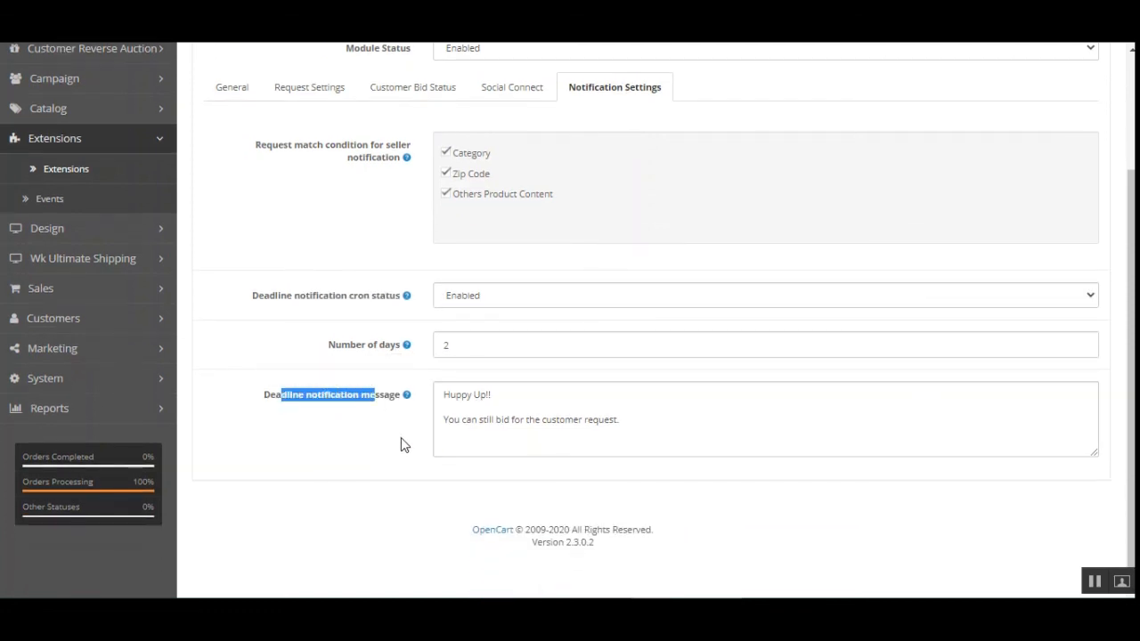
click(415, 440)
drag(459, 419, 397, 430)
click(635, 422)
click(394, 430)
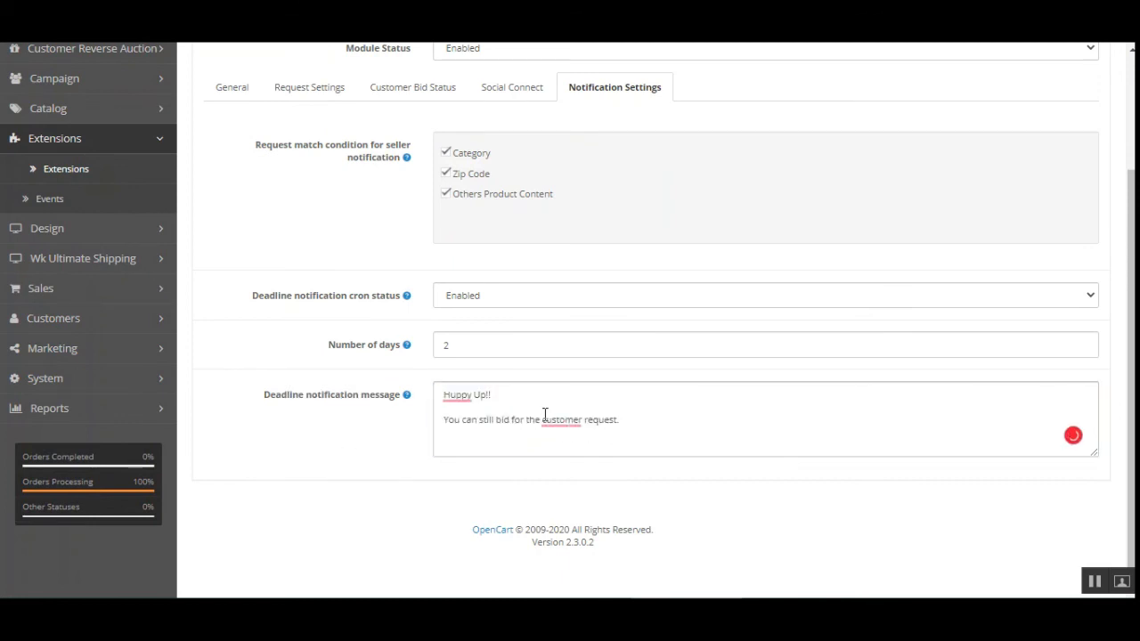
Review the Number of days setting together with the Deadline notification message.
click(655, 426)
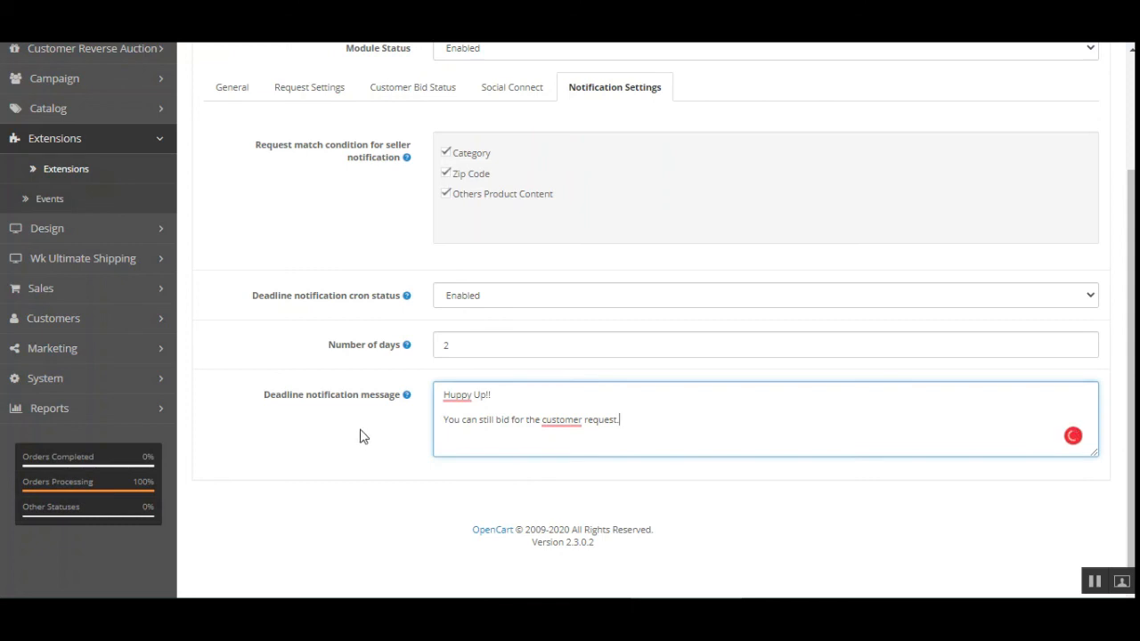
click(452, 345)
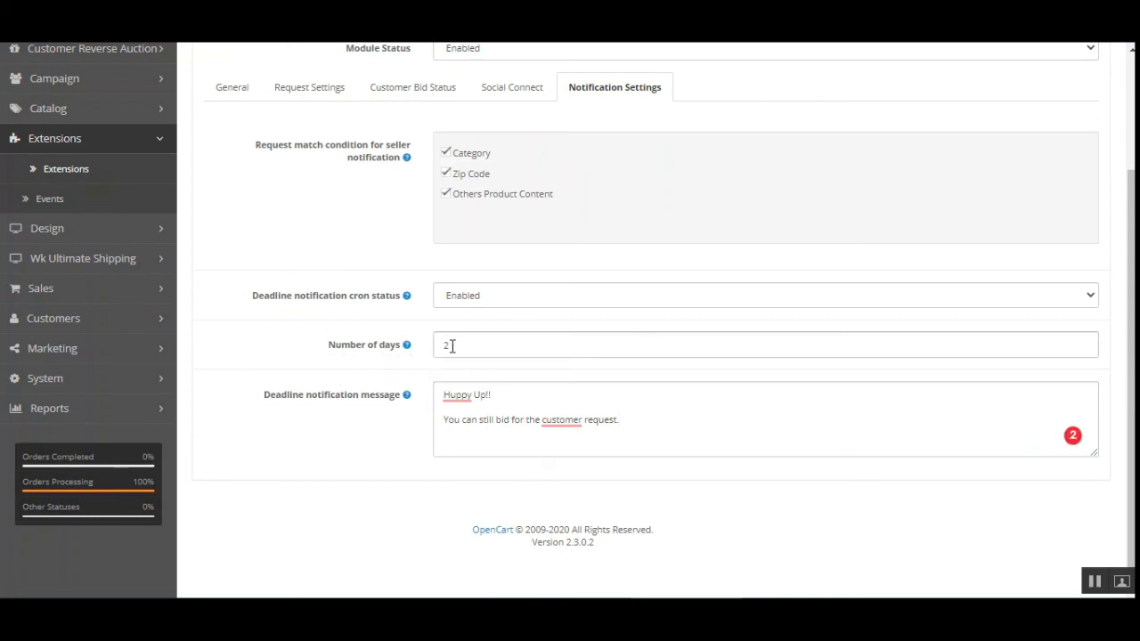
drag(451, 344, 430, 353)
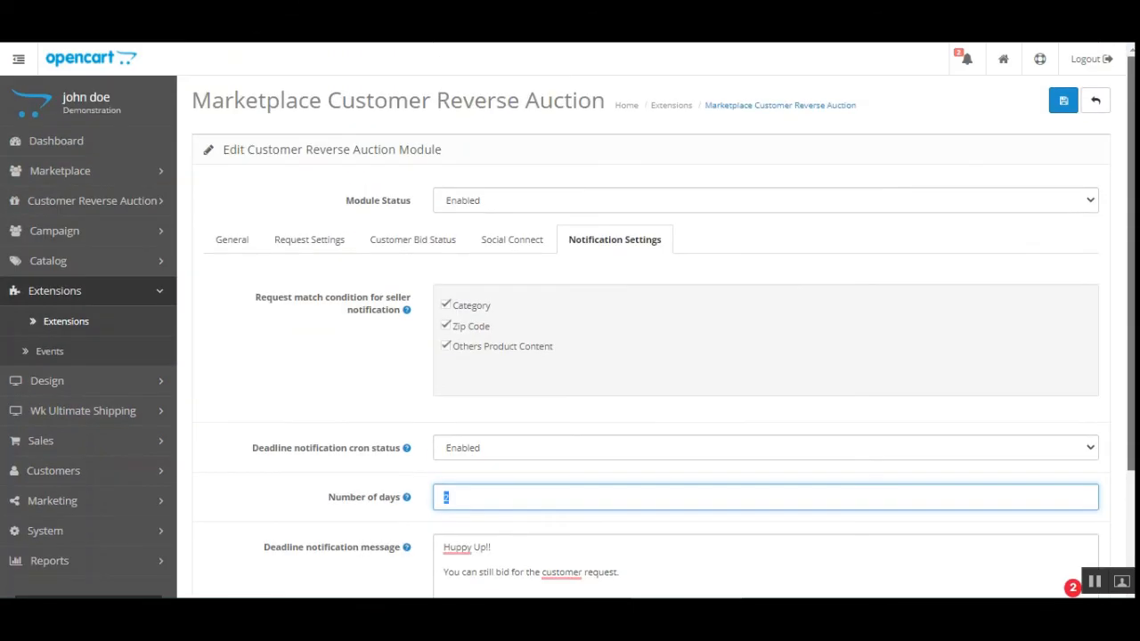
scroll(850, 267, up, 2)
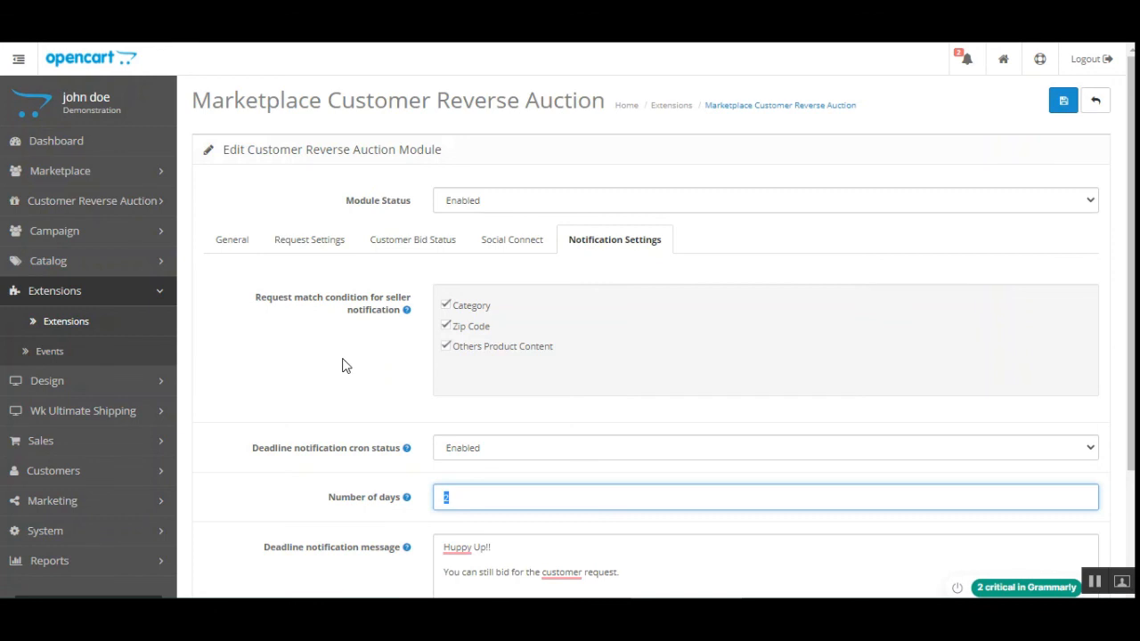
click(1098, 588)
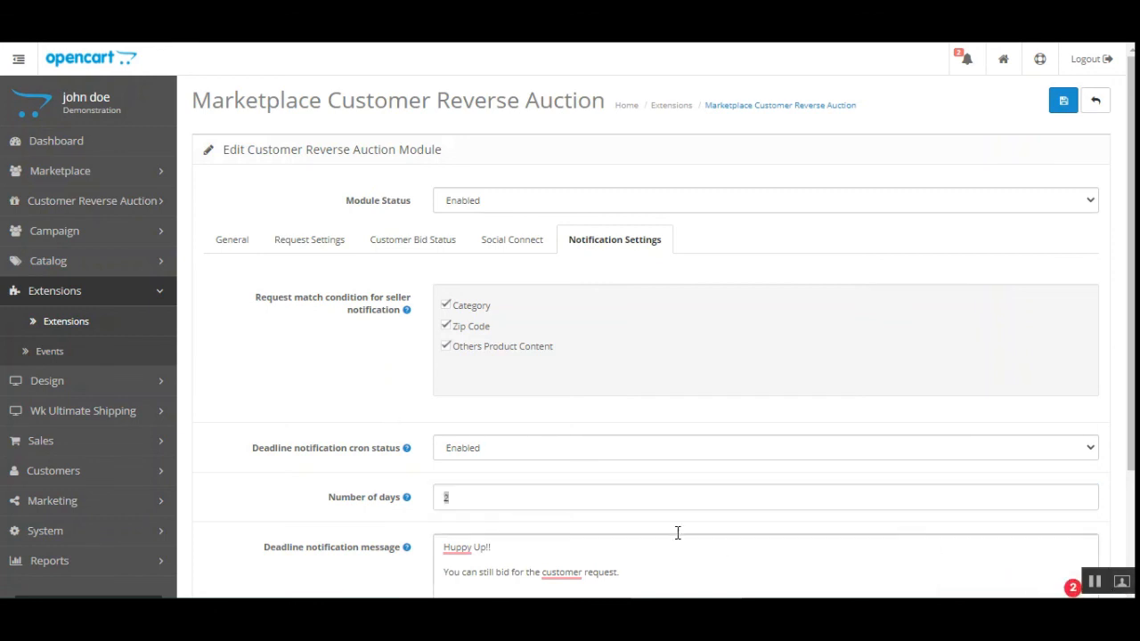
Open the Customer's Request List and examine the Approval and Action columns of the customer requests.
click(89, 212)
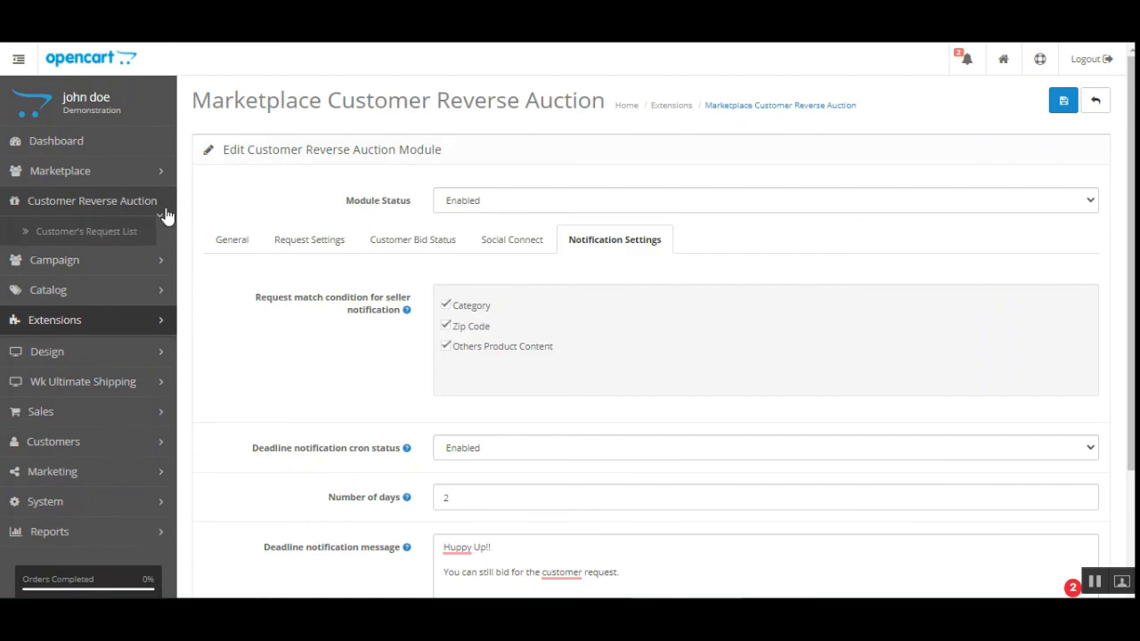
click(103, 240)
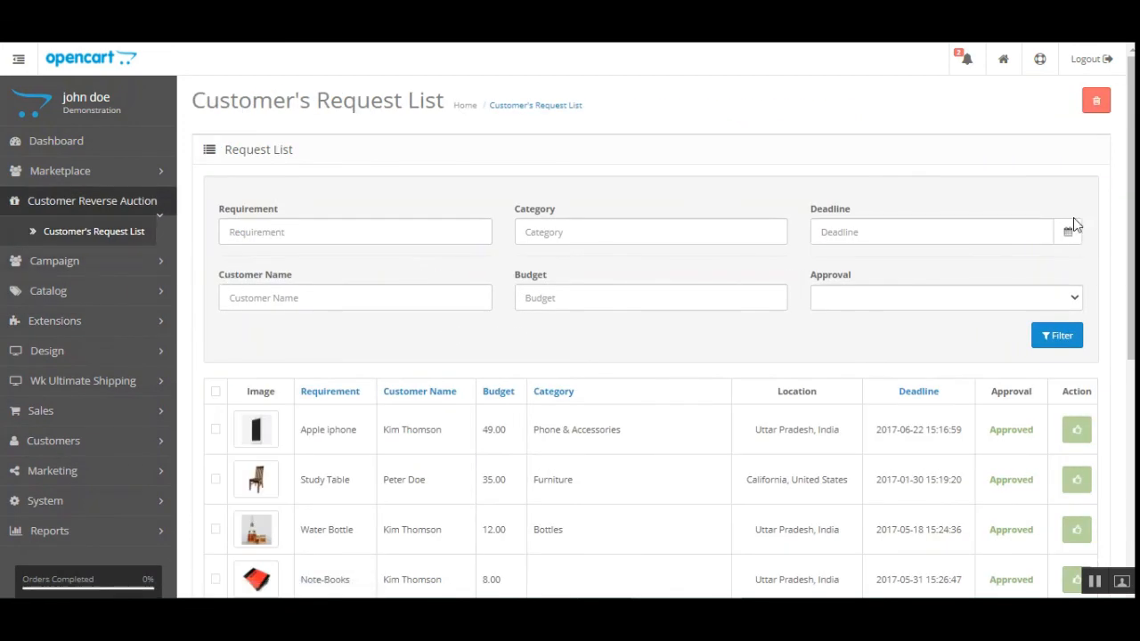
scroll(727, 244, down, 3)
scroll(728, 244, up, 1)
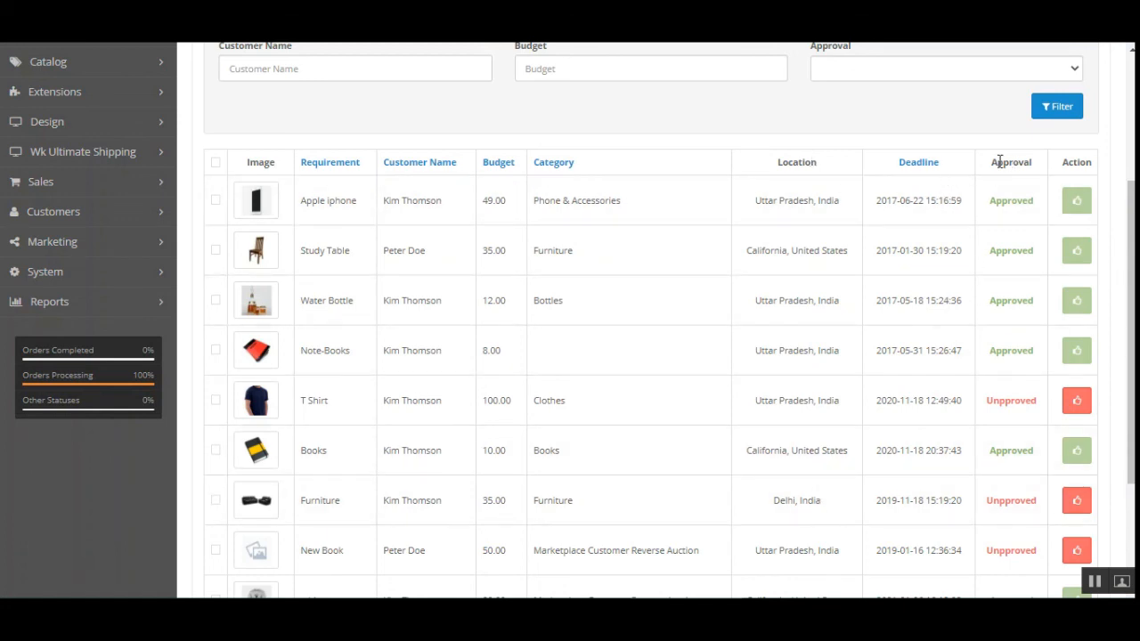
drag(999, 161, 1031, 162)
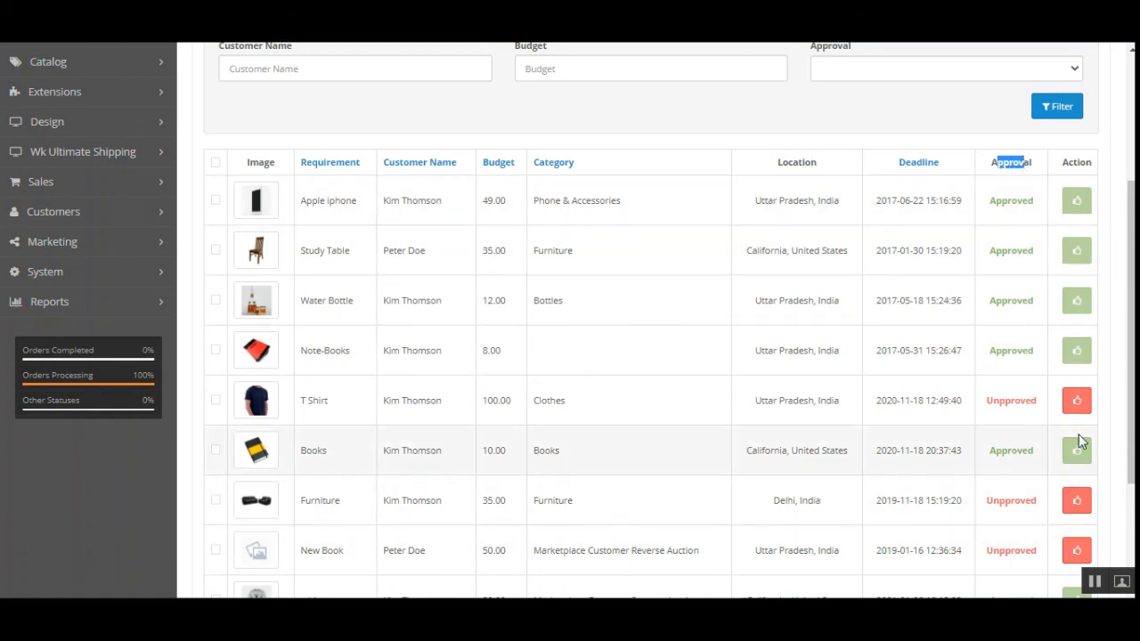
click(690, 118)
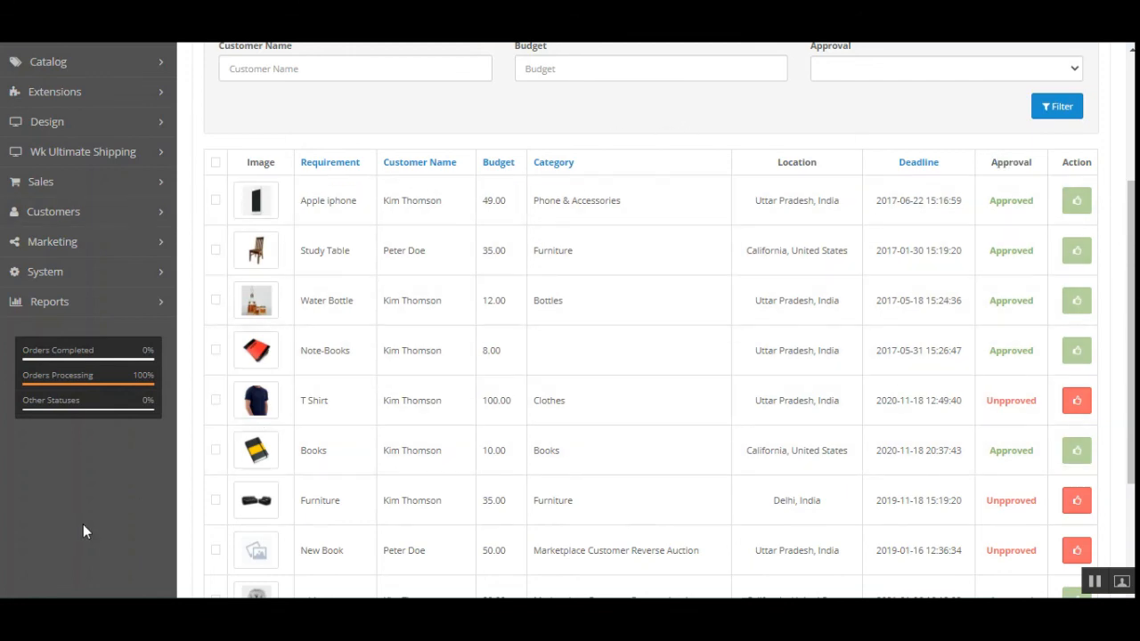
scroll(83, 531, up, 3)
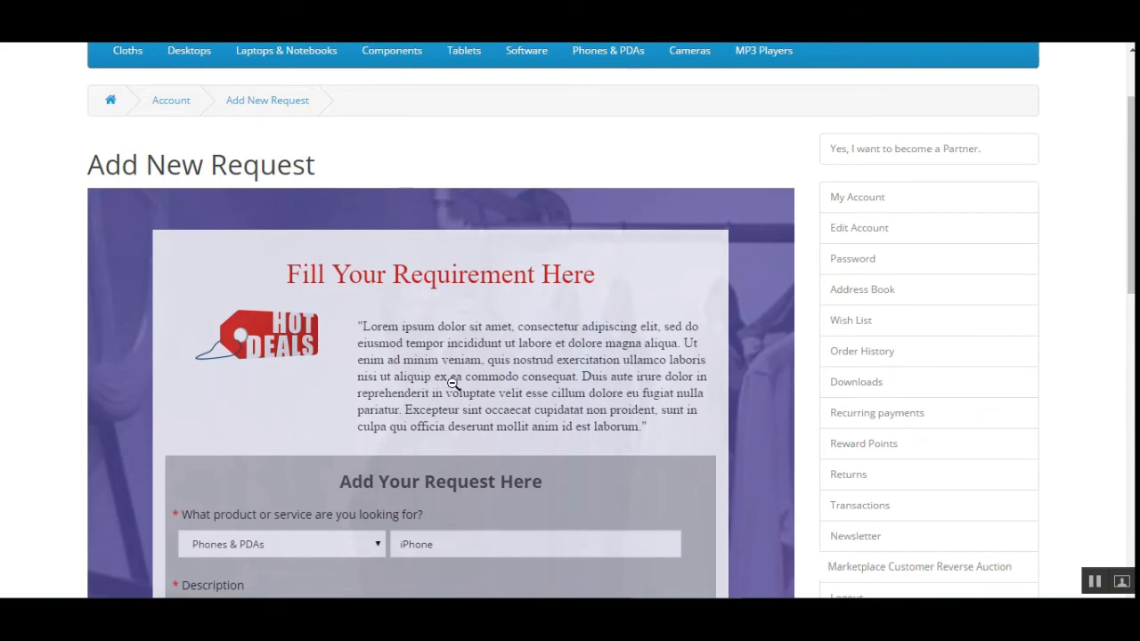
Review the Add New Request form from the product and description fields through the budget, deadline, location and map.
drag(1131, 192, 1131, 337)
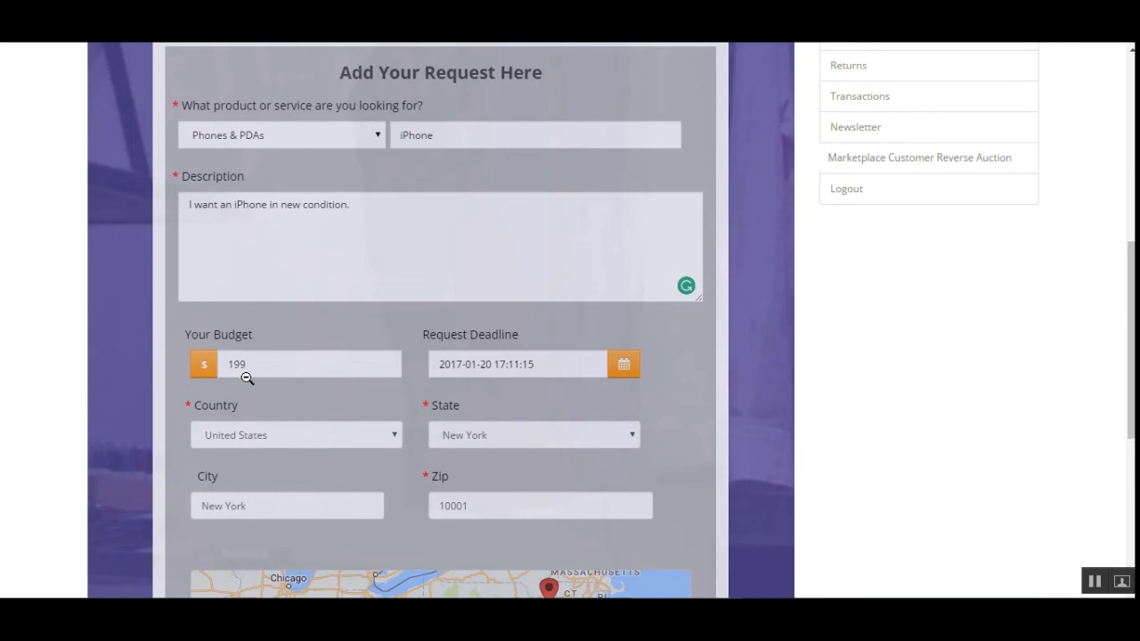
scroll(624, 427, down, 3)
scroll(610, 427, up, 6)
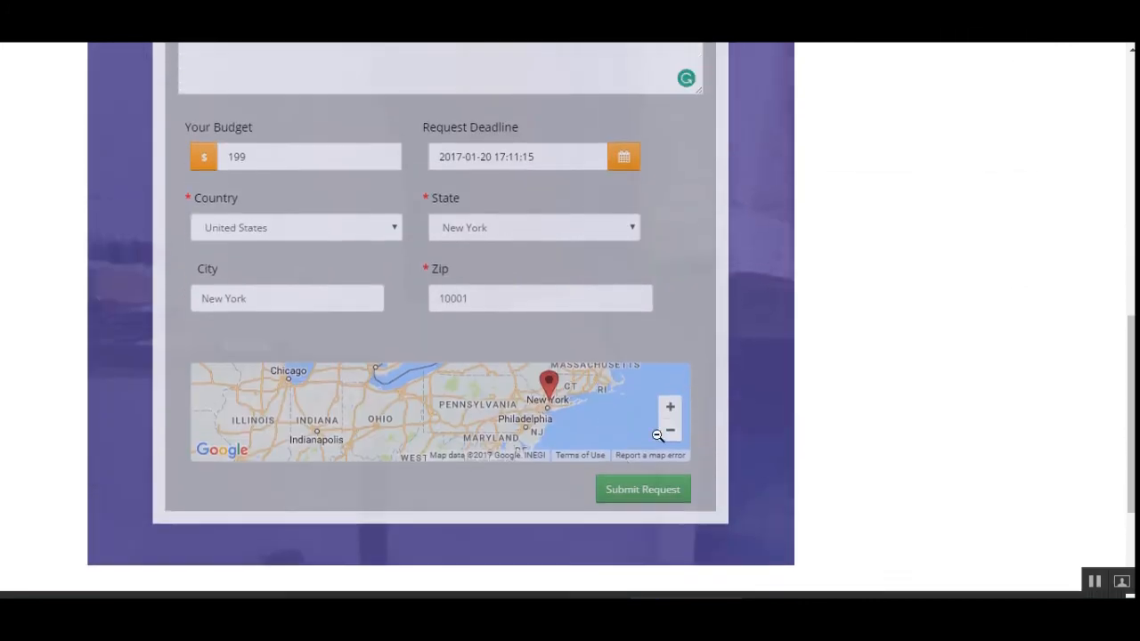